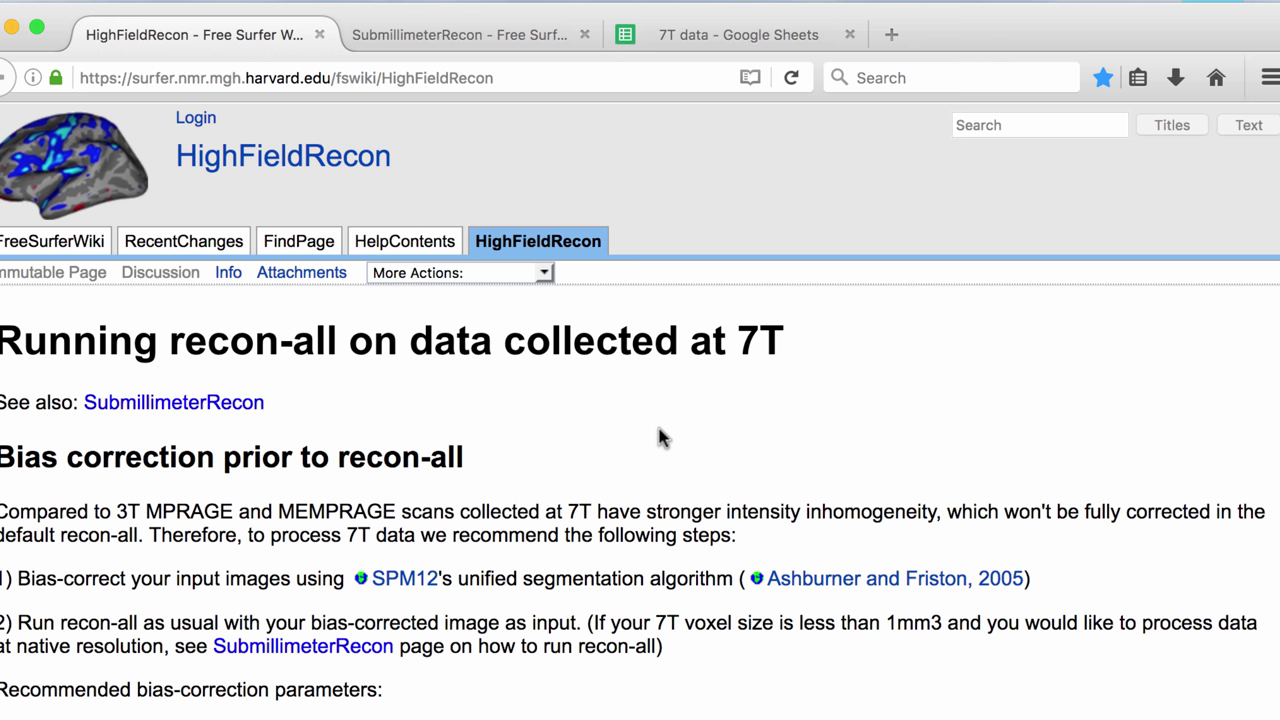
Highlight the 'Running recon-all on data collected at 7T' heading, then skim the SubmillimeterRecon page.
triple_click(411, 343)
left_click(514, 412)
left_click(500, 38)
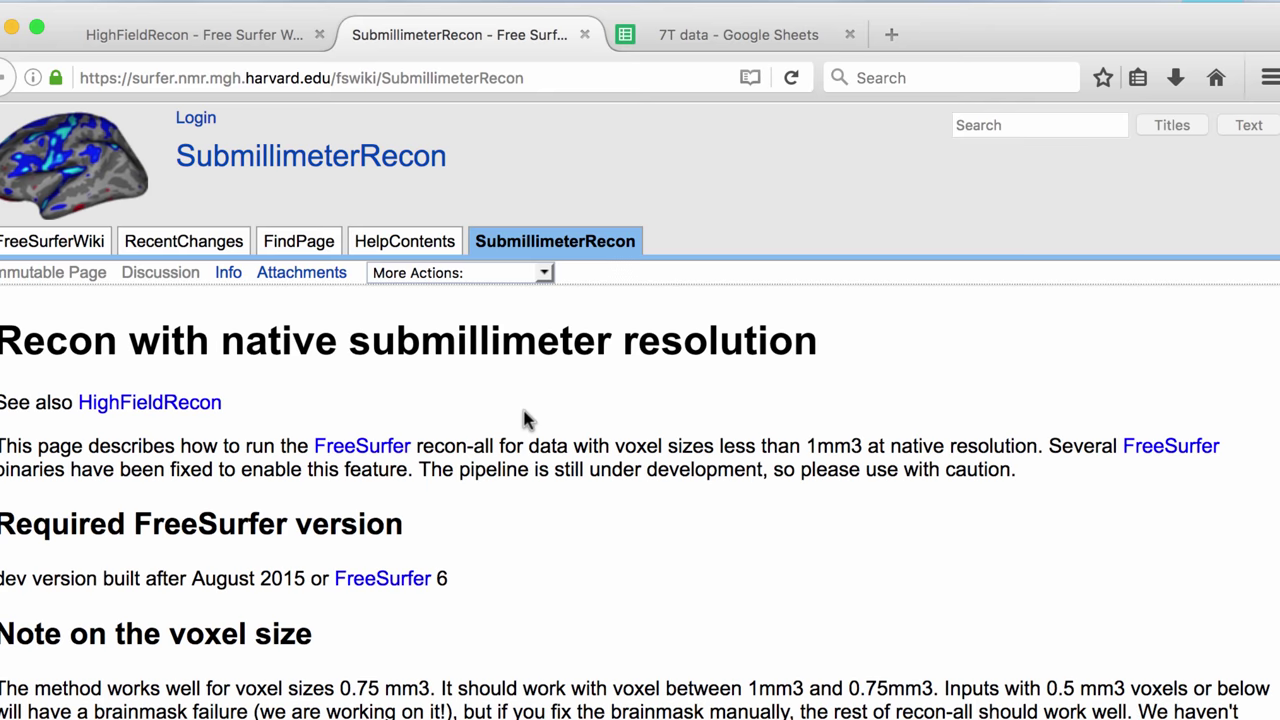
scroll(529, 571, "down", 5)
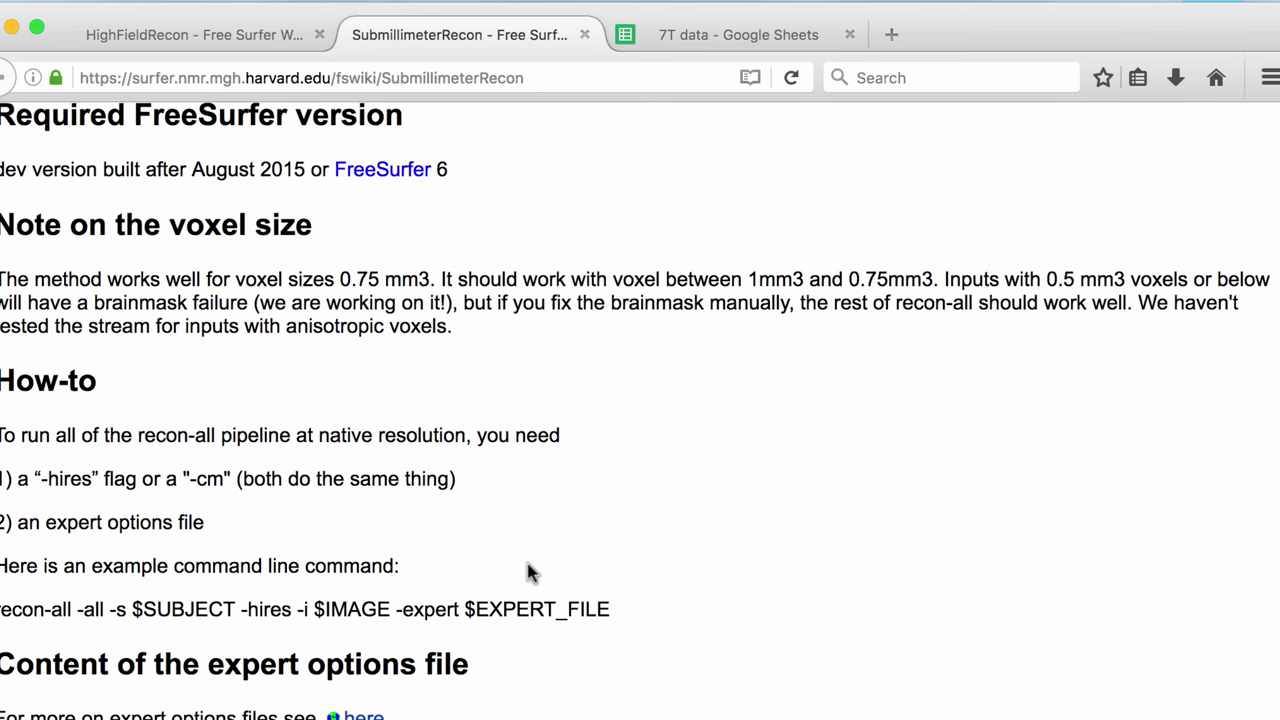
scroll(529, 571, "up", 5)
Reread the HighFieldRecon 7T page, briefly revisit SubmillimeterRecon, and return to HighFieldRecon.
left_click(224, 46)
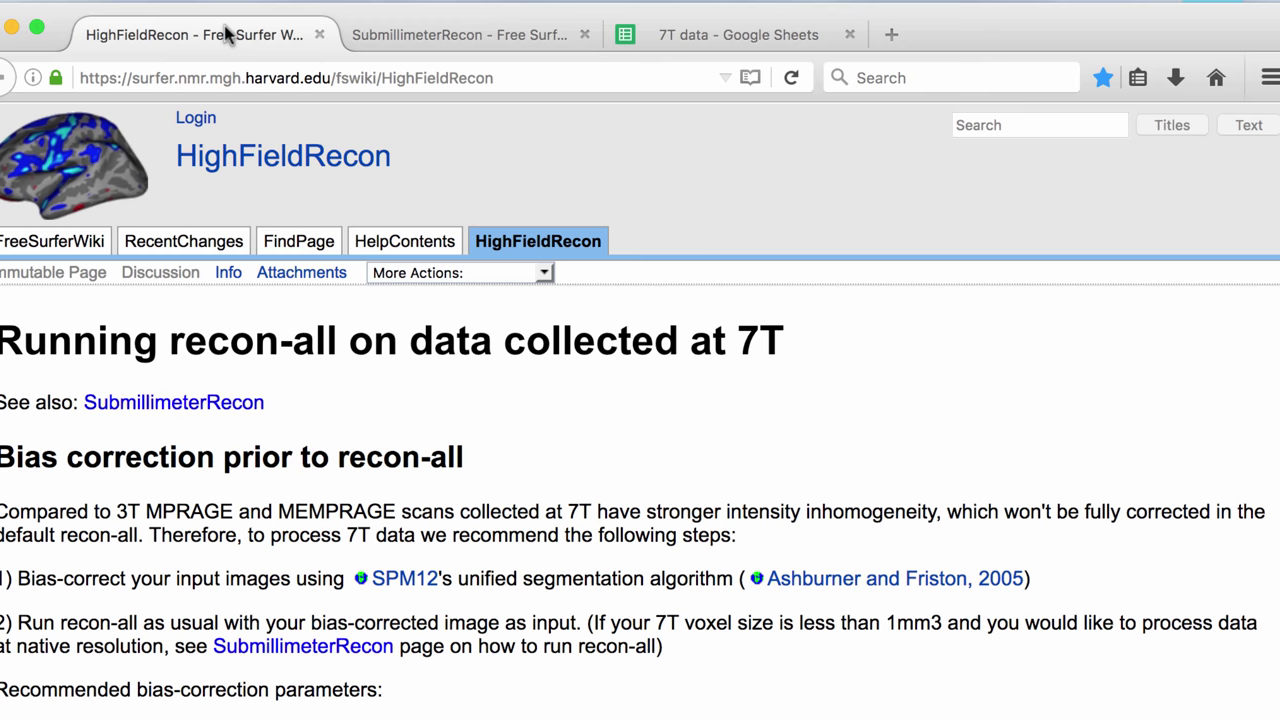
scroll(580, 437, "down", 5)
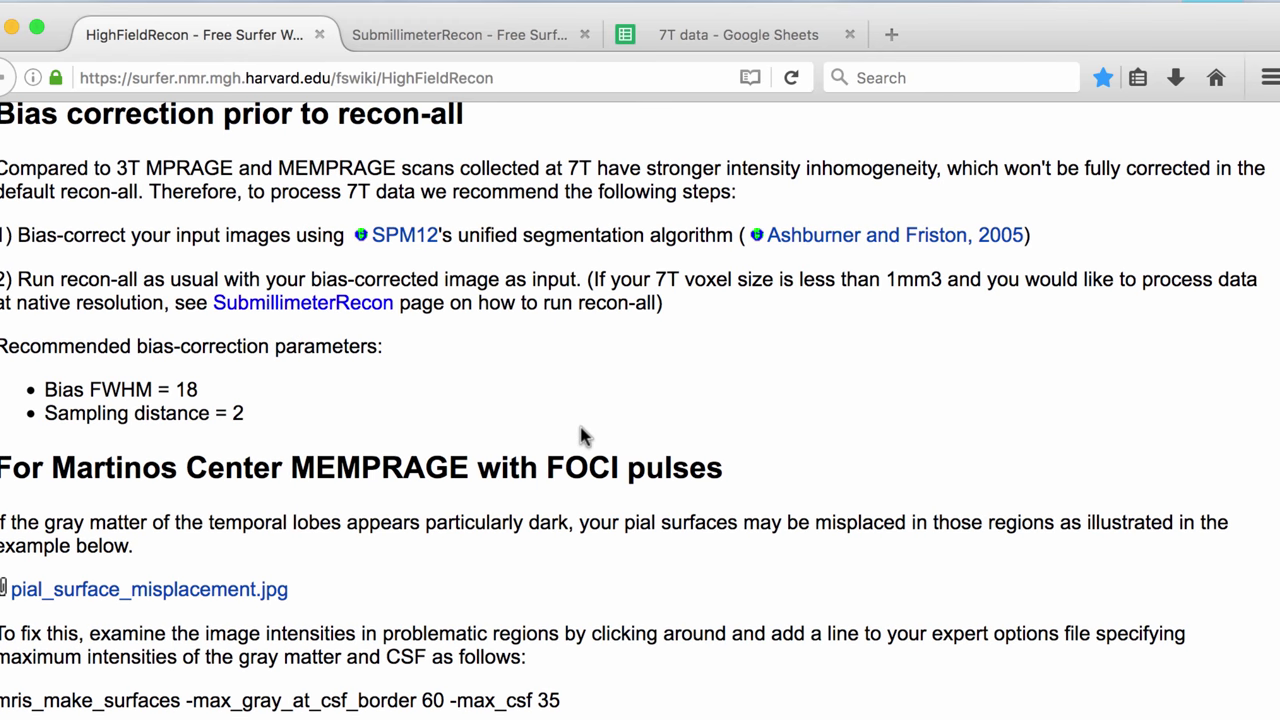
scroll(580, 437, "up", 5)
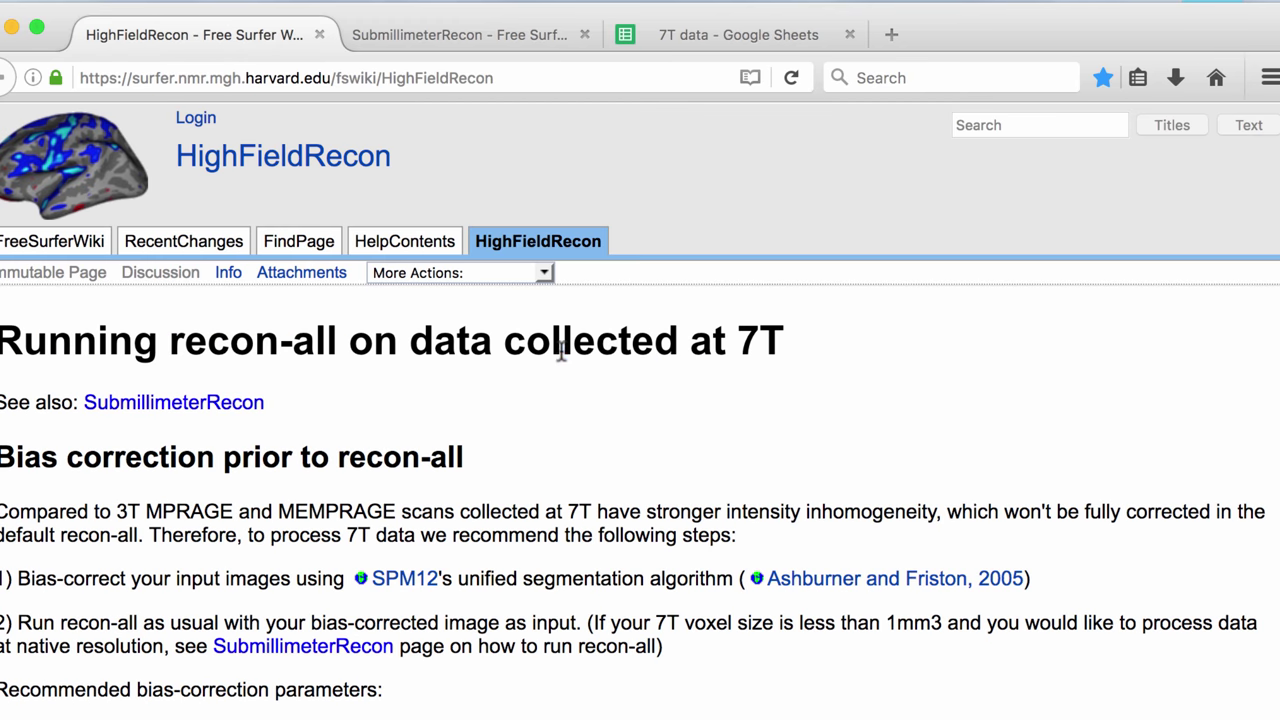
triple_click(560, 343)
left_click(600, 410)
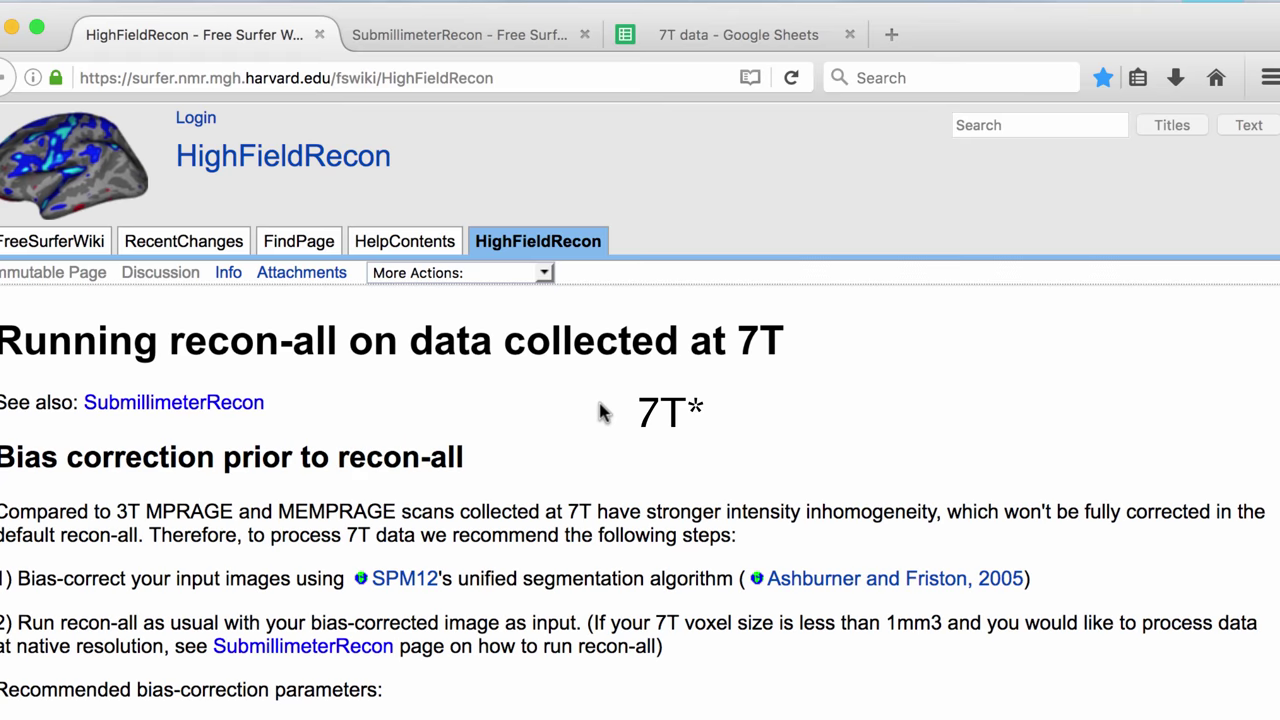
scroll(600, 410, "down", 3)
scroll(600, 410, "up", 3)
scroll(600, 410, "down", 5)
scroll(600, 410, "up", 5)
left_click(432, 18)
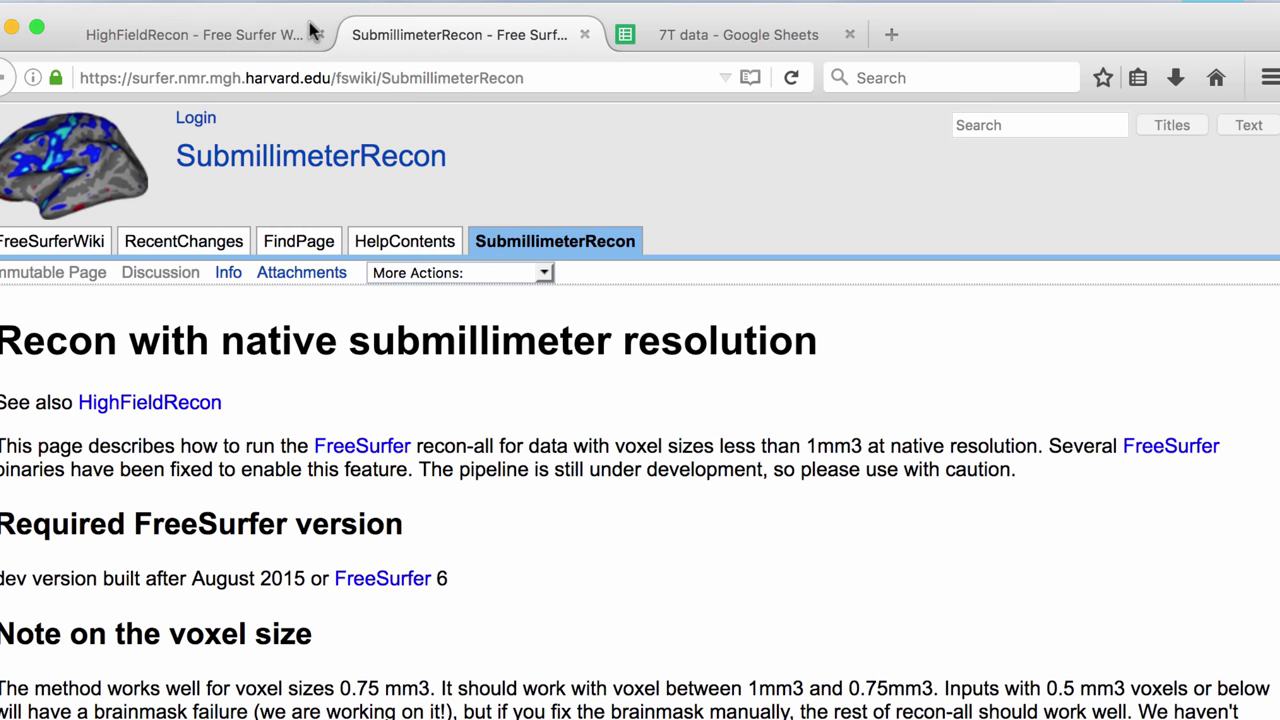
left_click(250, 34)
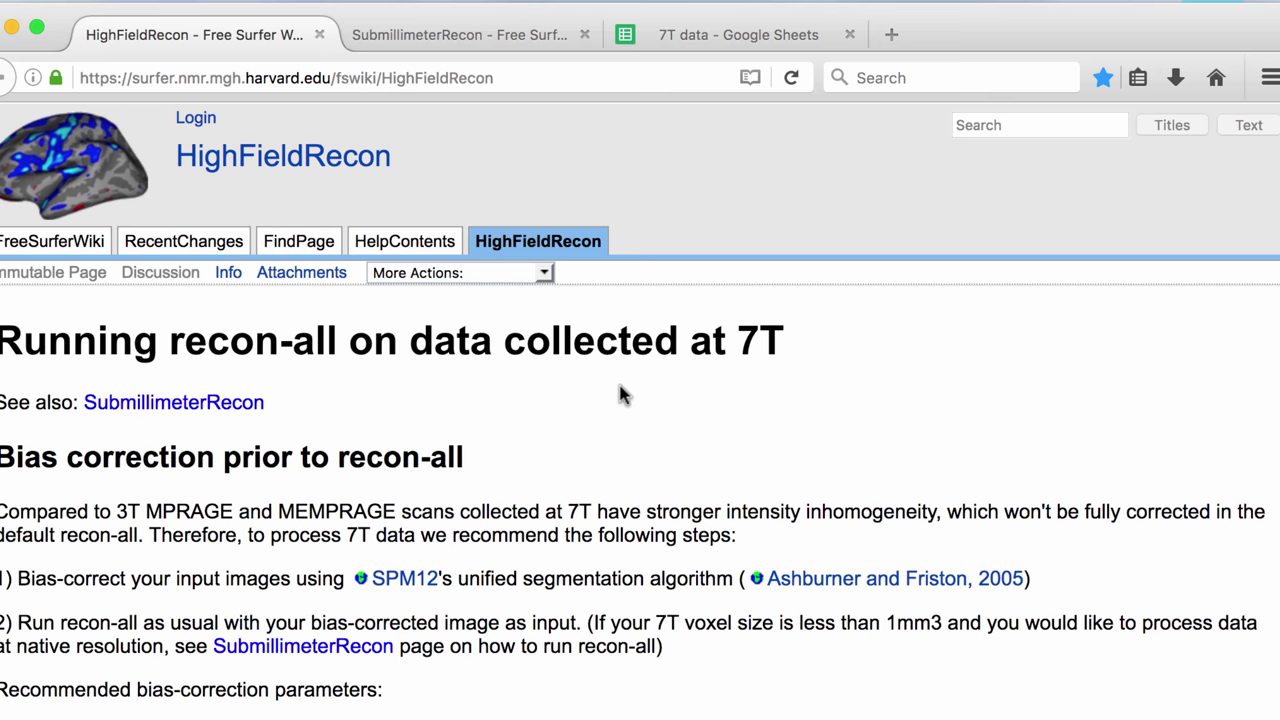
Scroll the HighFieldRecon page to its recommended Bias FWHM and sampling distance settings.
scroll(660, 500, "down", 5)
scroll(401, 389, "down", 5)
scroll(401, 330, "up", 5)
scroll(401, 347, "down", 5)
scroll(400, 349, "up", 5)
scroll(492, 418, "down", 5)
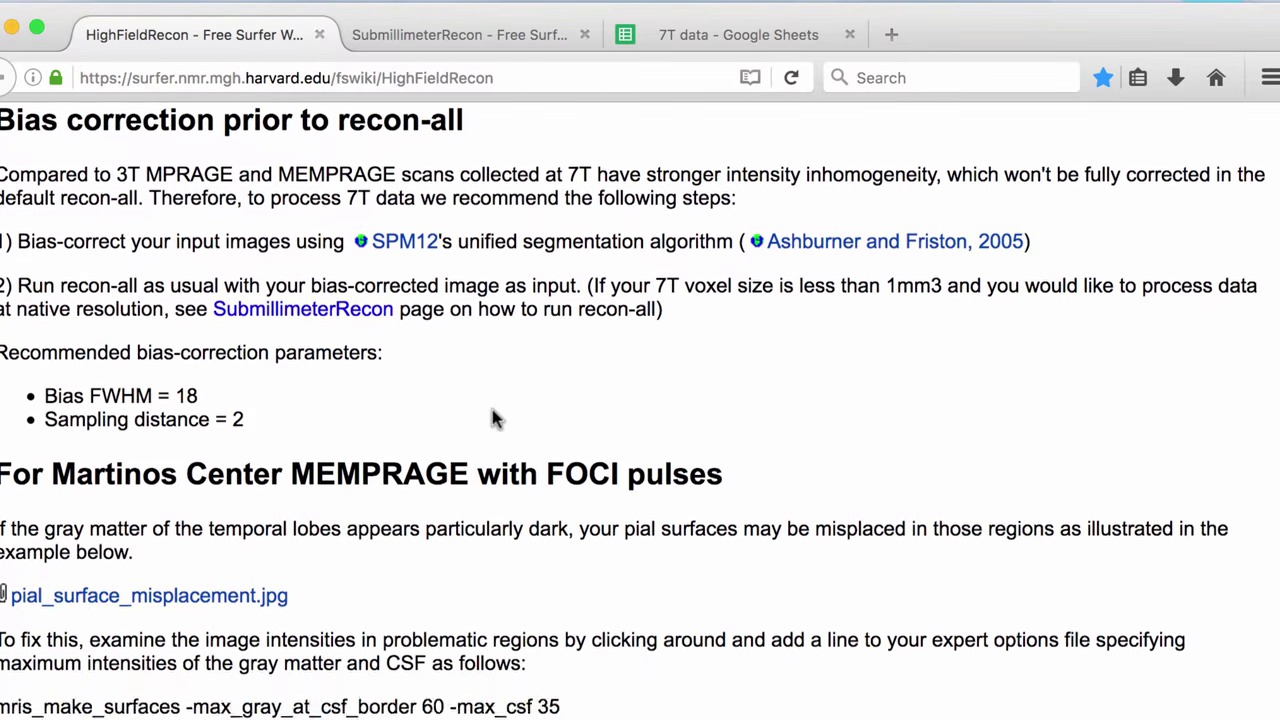
scroll(492, 418, "up", 3)
scroll(492, 418, "down", 5)
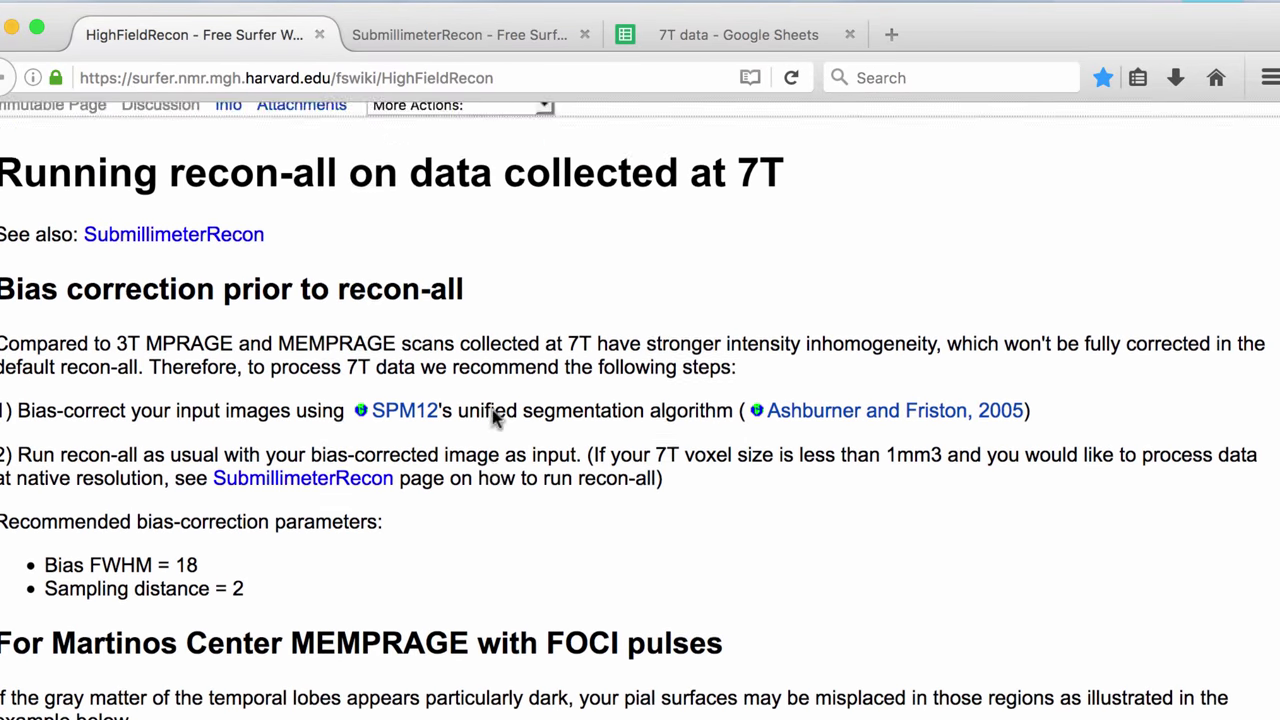
scroll(492, 418, "up", 2)
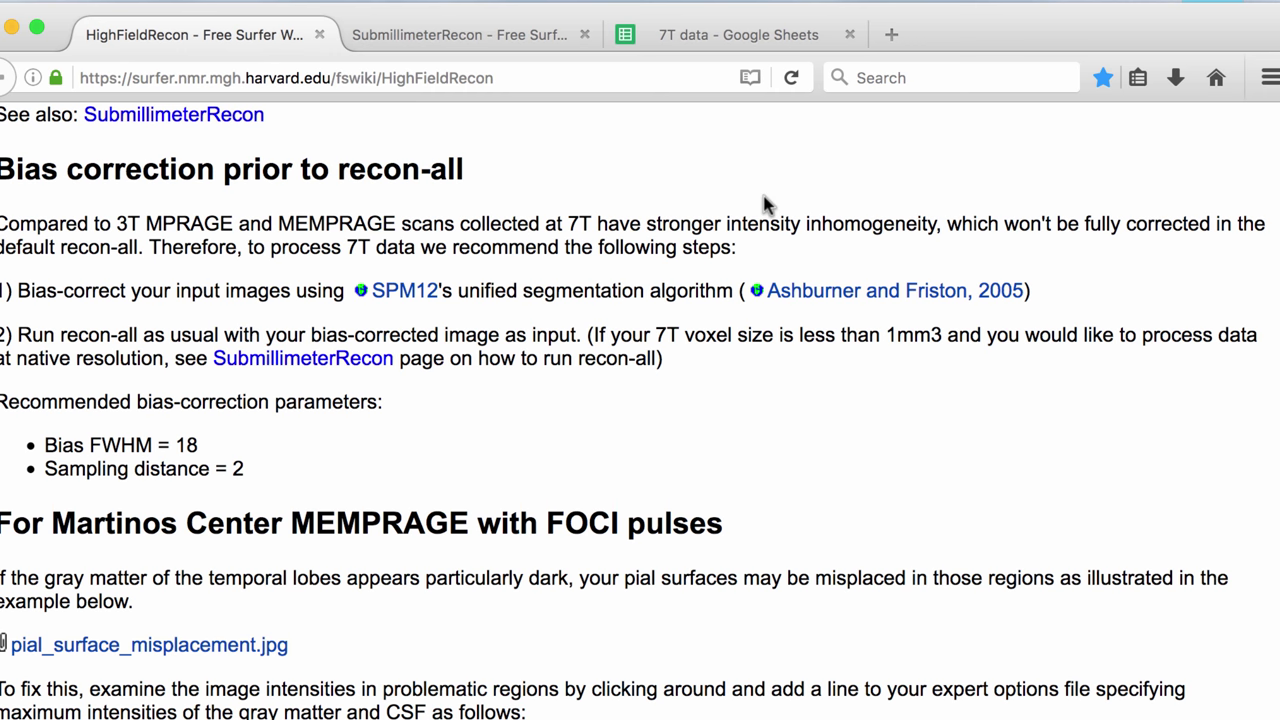
scroll(728, 197, "up", 3)
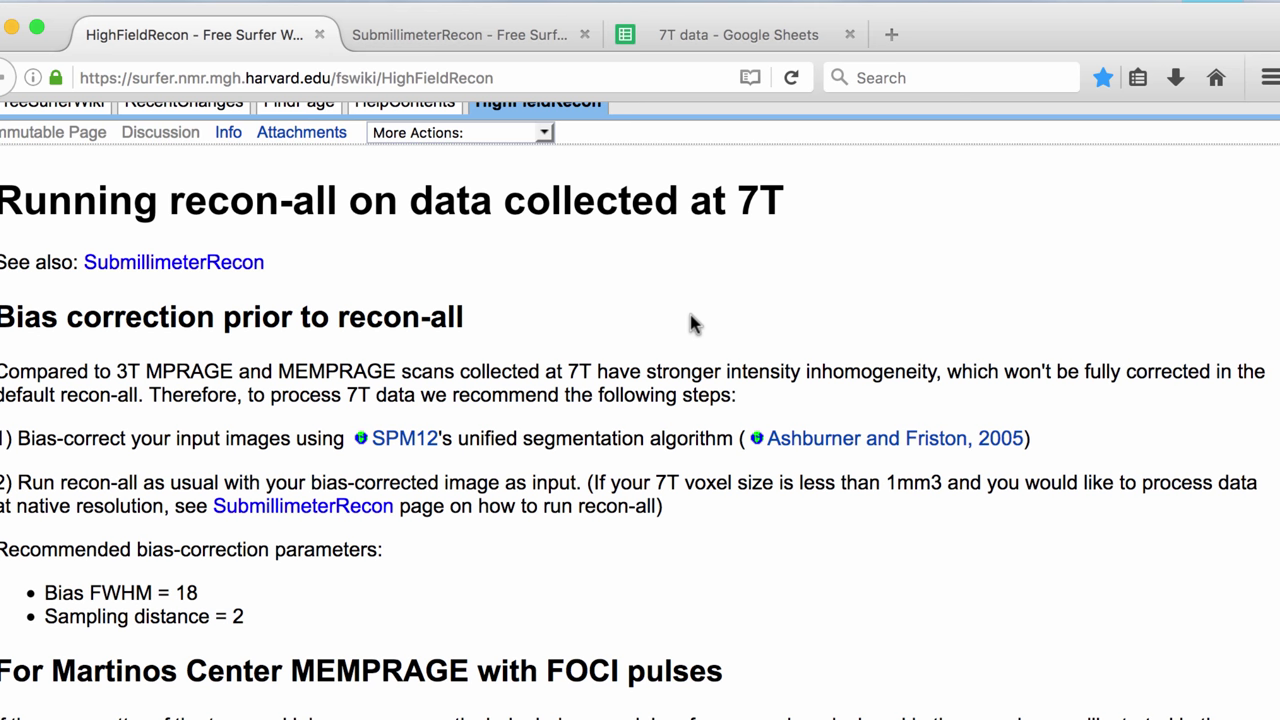
scroll(695, 323, "up", 3)
scroll(695, 323, "down", 3)
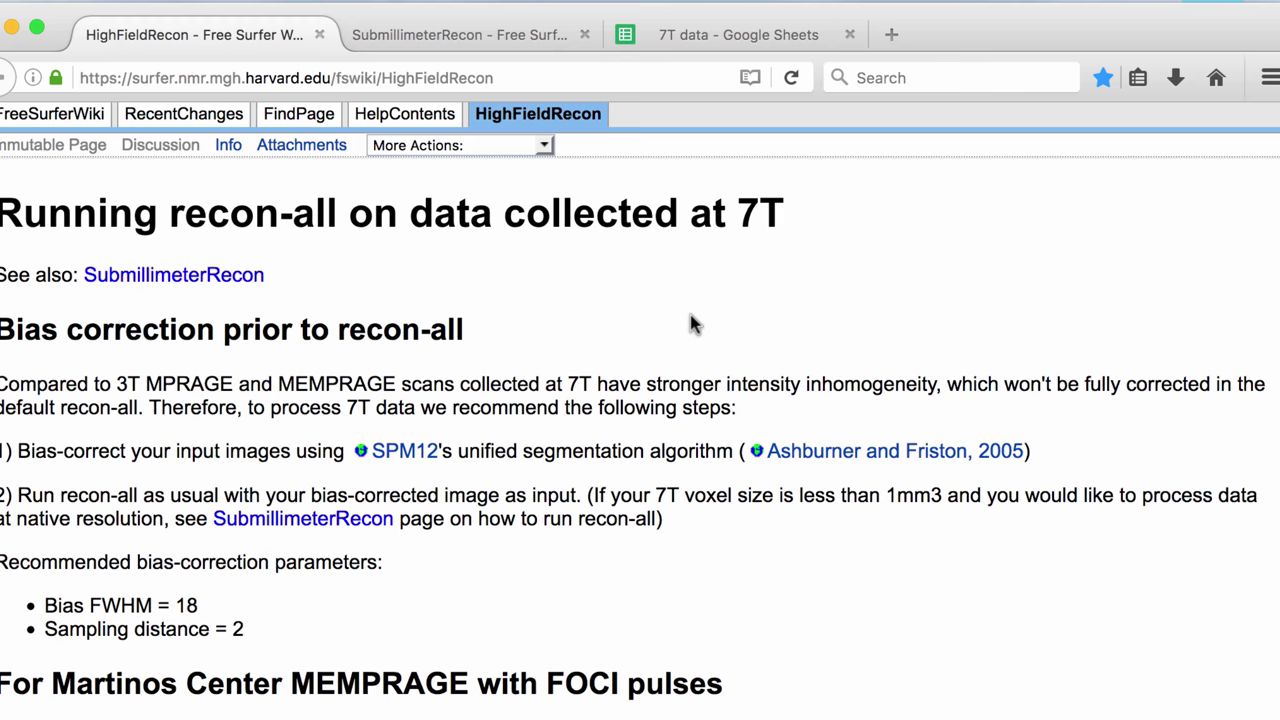
scroll(645, 440, "down", 2)
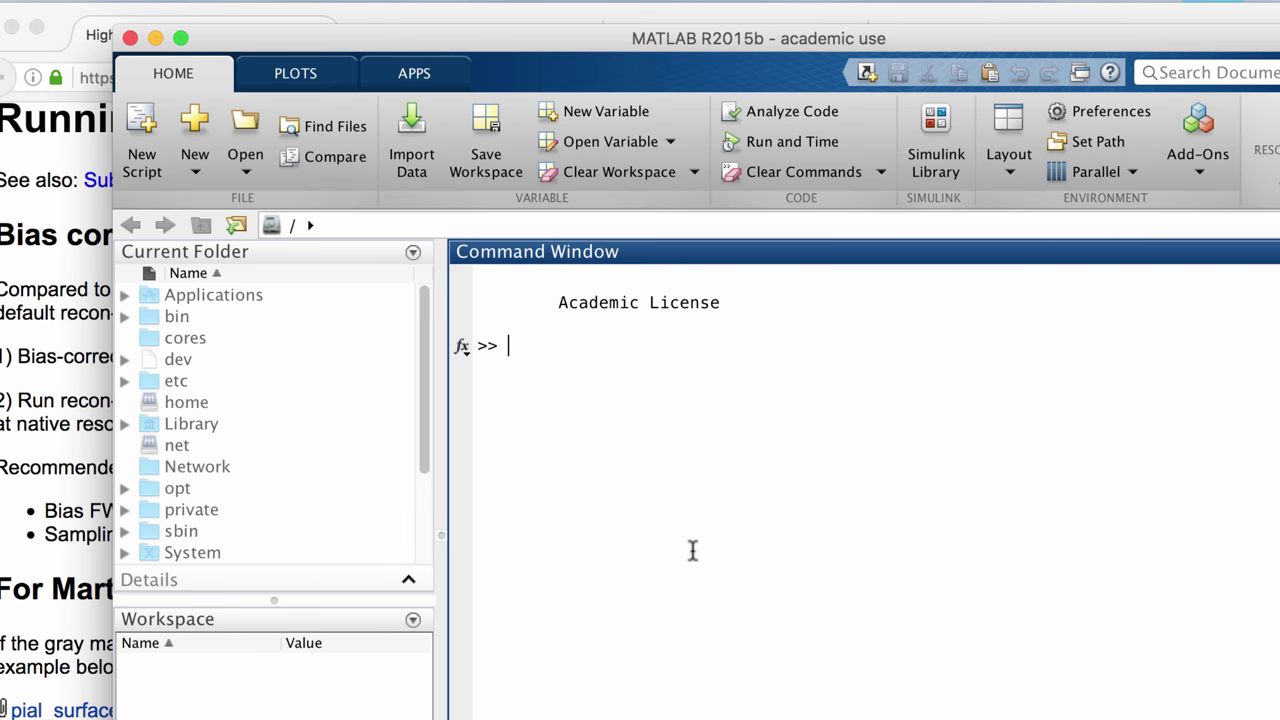
Run 'spm pet' in MATLAB to launch SPM12, glancing at the wiki tabs while it loads.
type("spm pet")
key("Return")
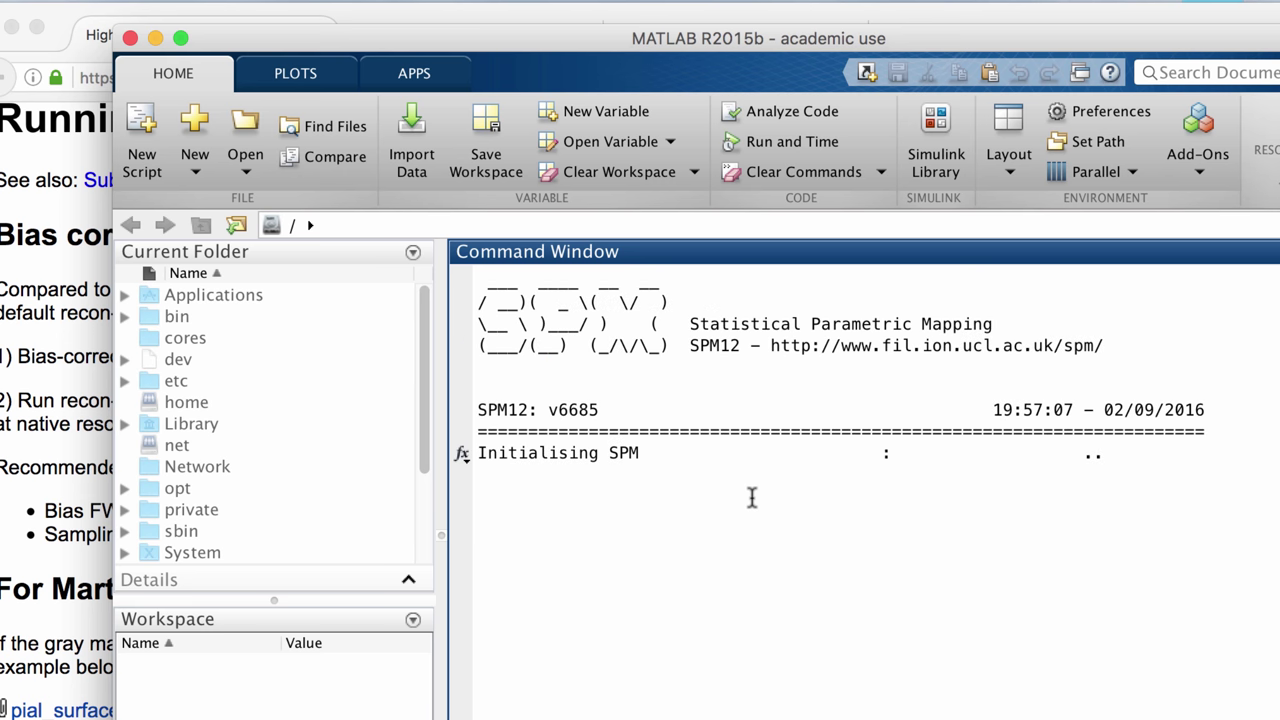
double_click(584, 28)
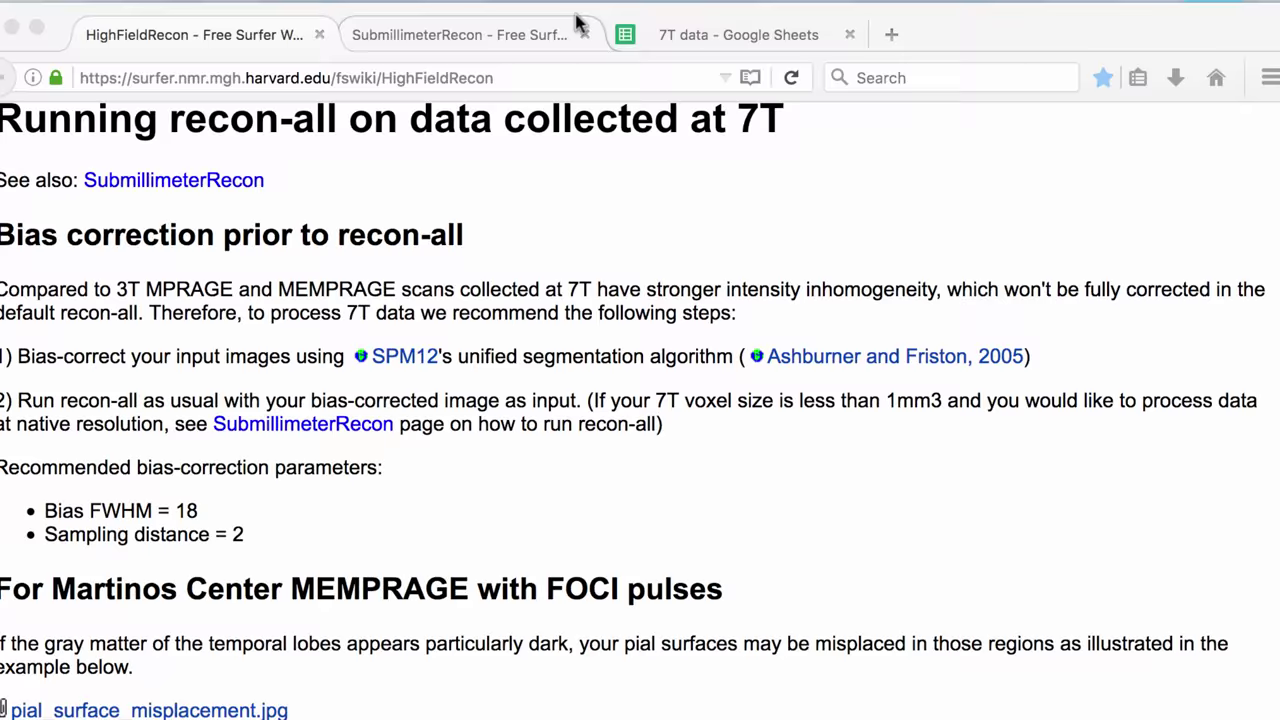
left_click(578, 23)
key("ctrl+shift+Tab")
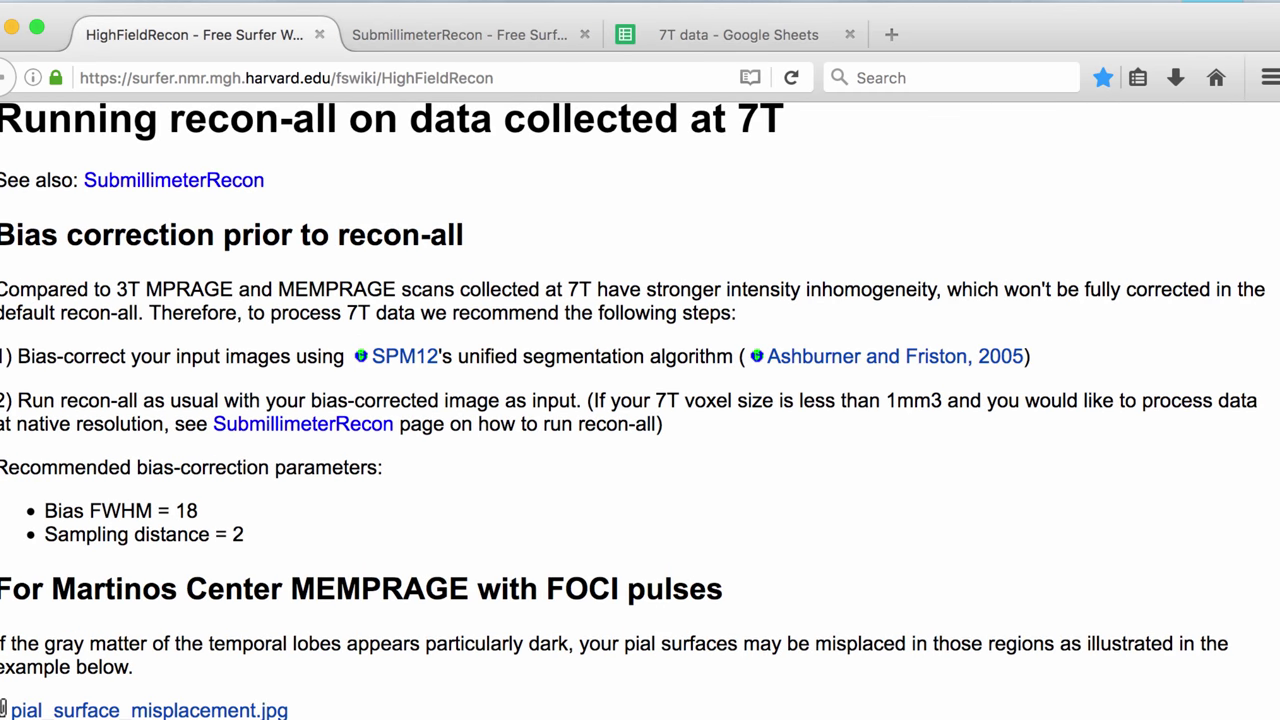
key("super+Tab")
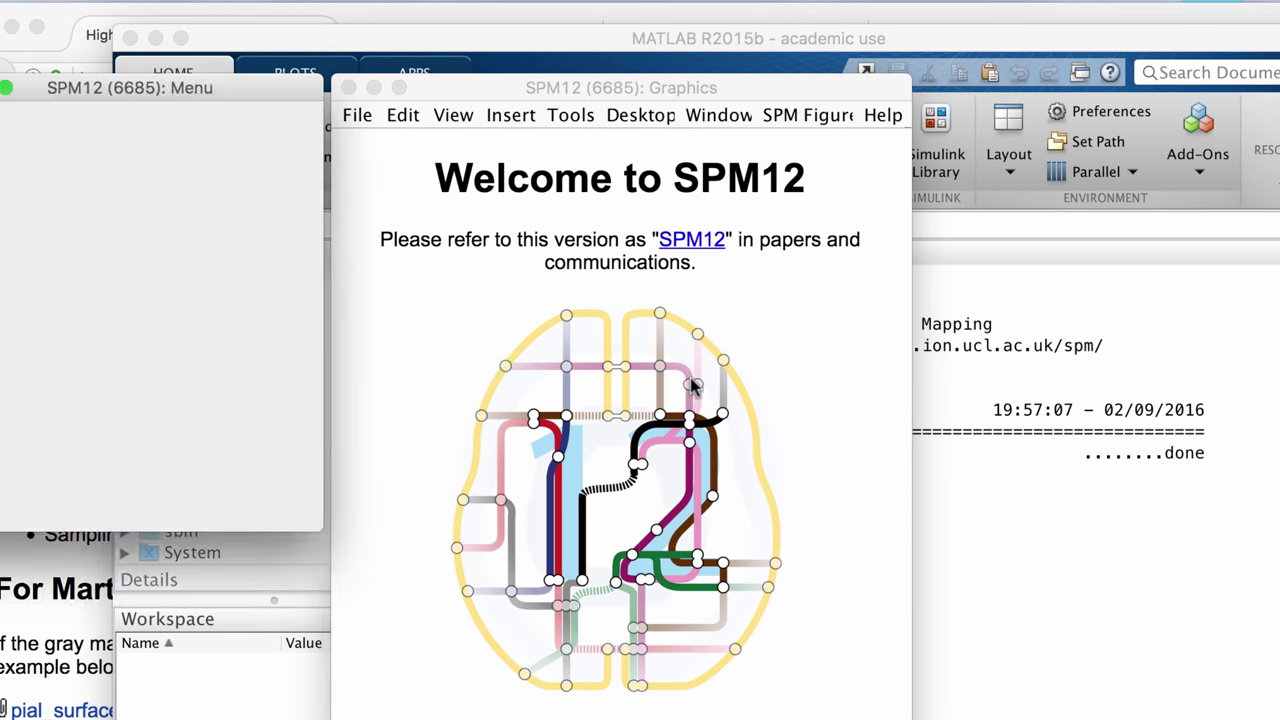
On the HighFieldRecon wiki page, highlight the phrase 'unified segmentation algorithm'.
left_click(392, 16)
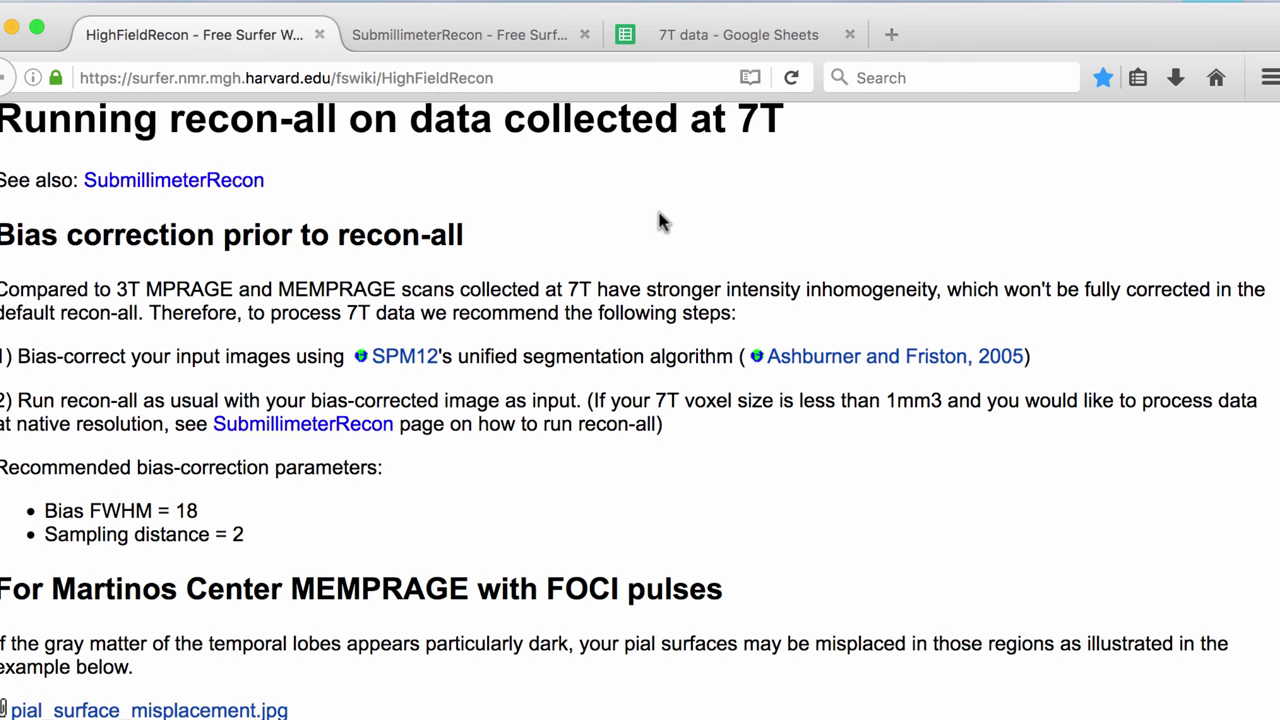
scroll(622, 308, "down", 1)
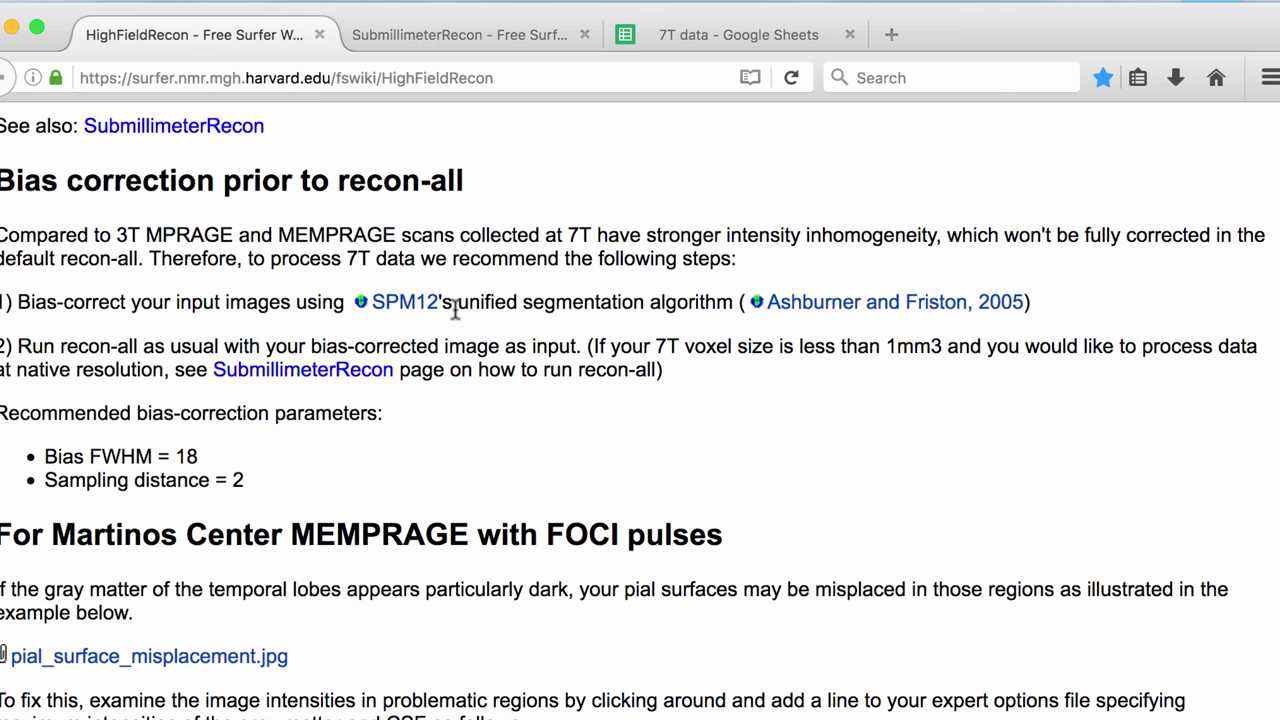
left_click_drag(457, 303, 735, 310)
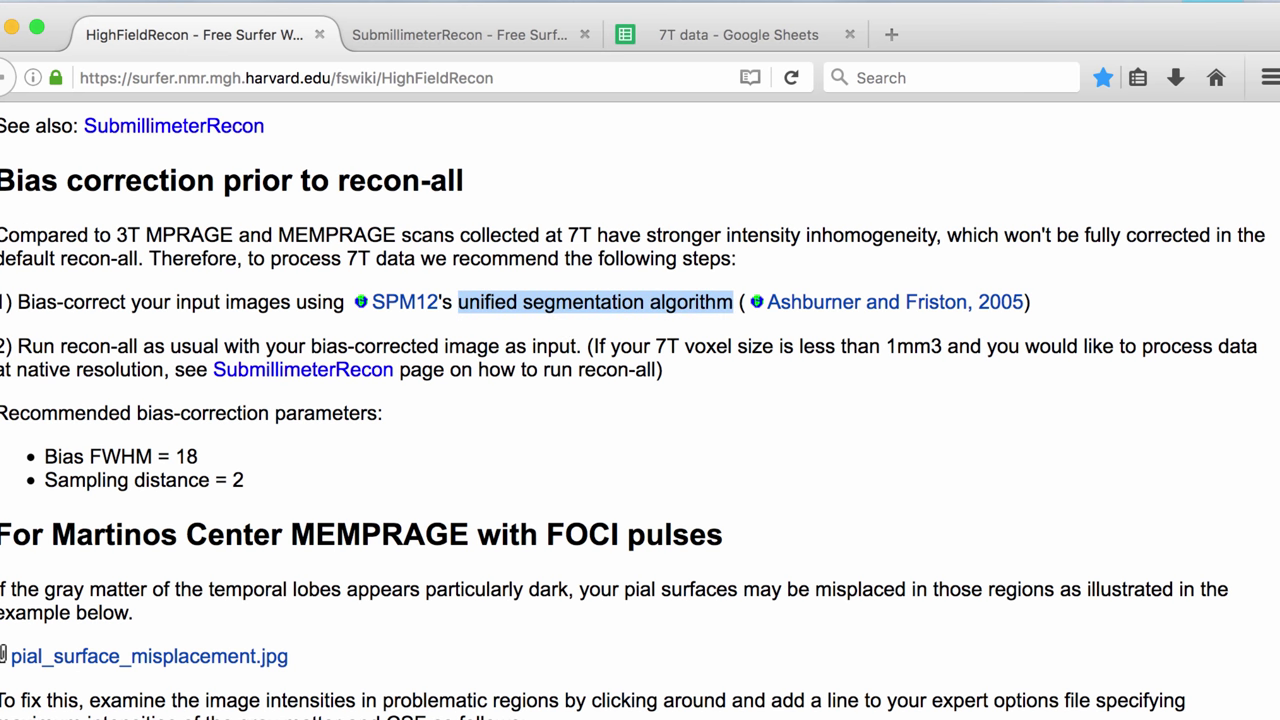
Start a new Segment job from the SPM12 Menu and position its Batch Editor window.
left_click(3, 252)
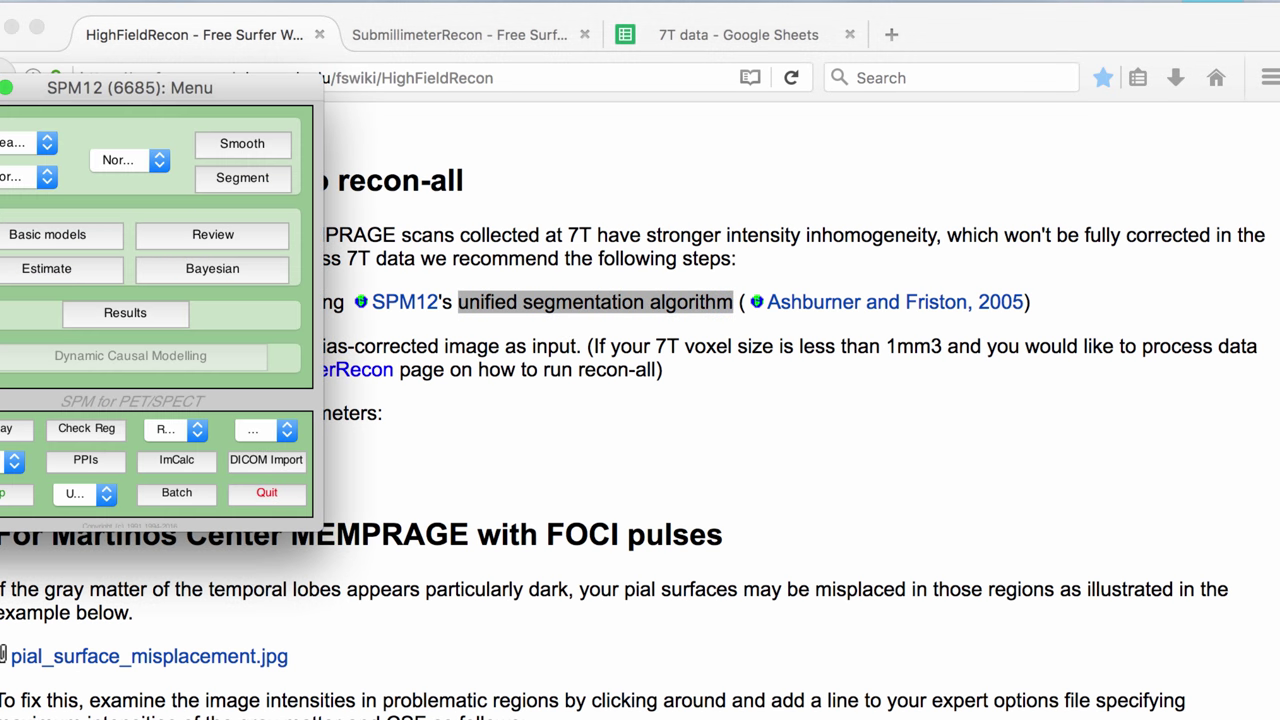
left_click(224, 177)
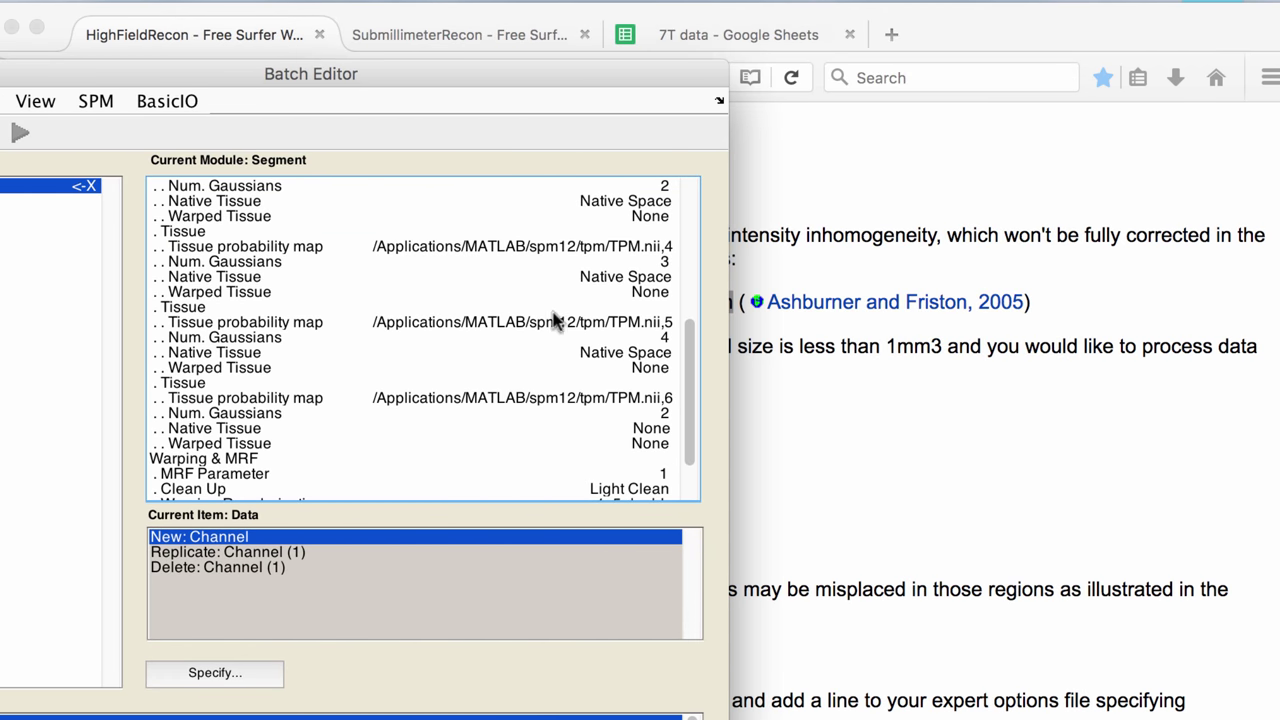
scroll(550, 365, "up", 5)
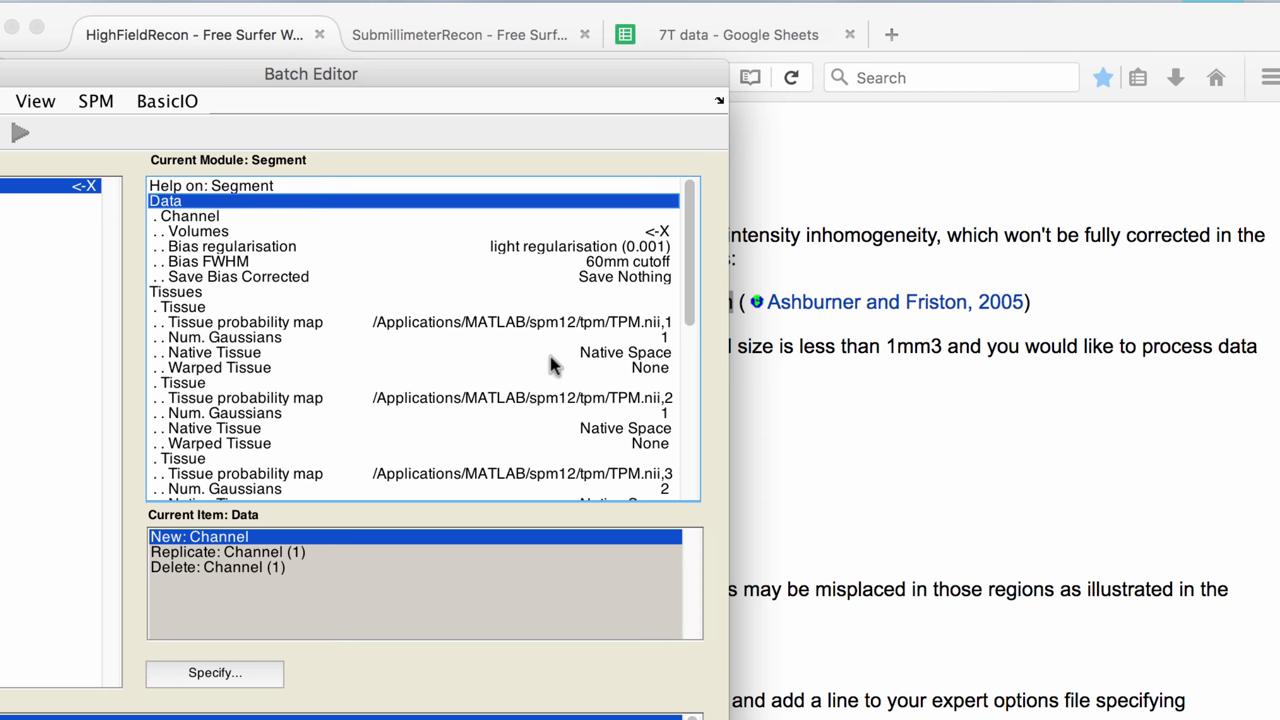
left_click(806, 242)
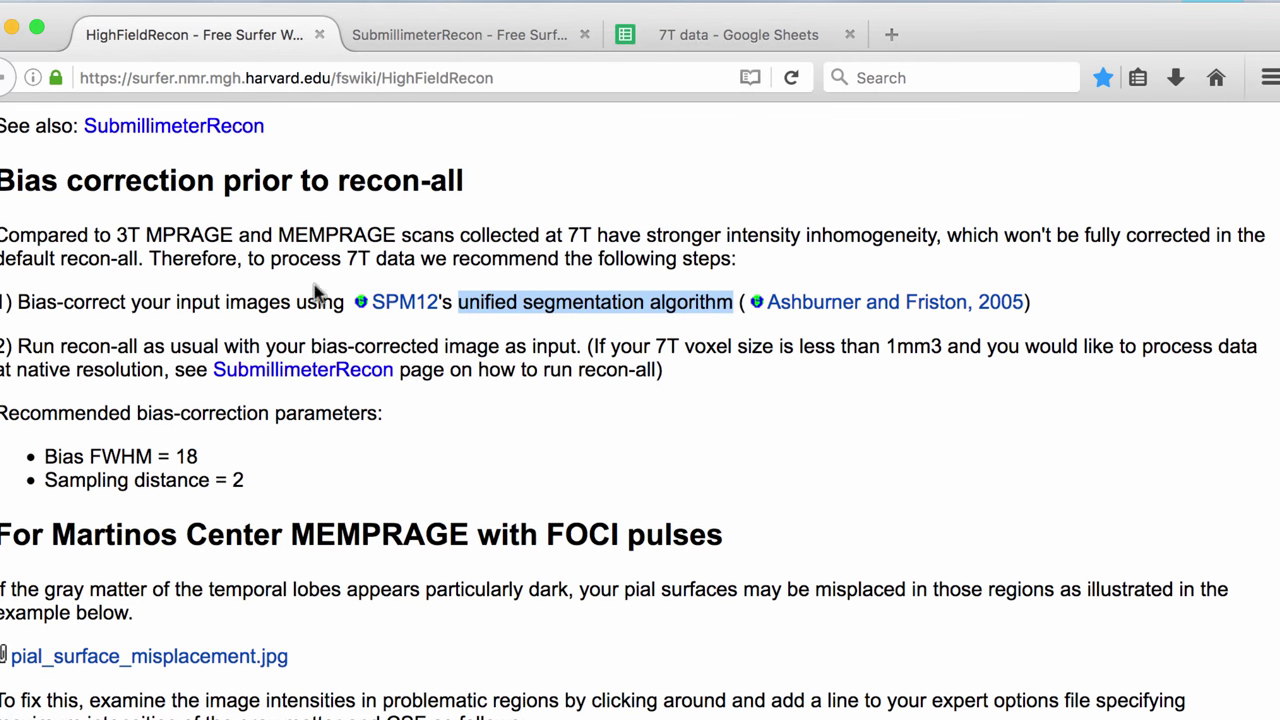
key("super+Tab")
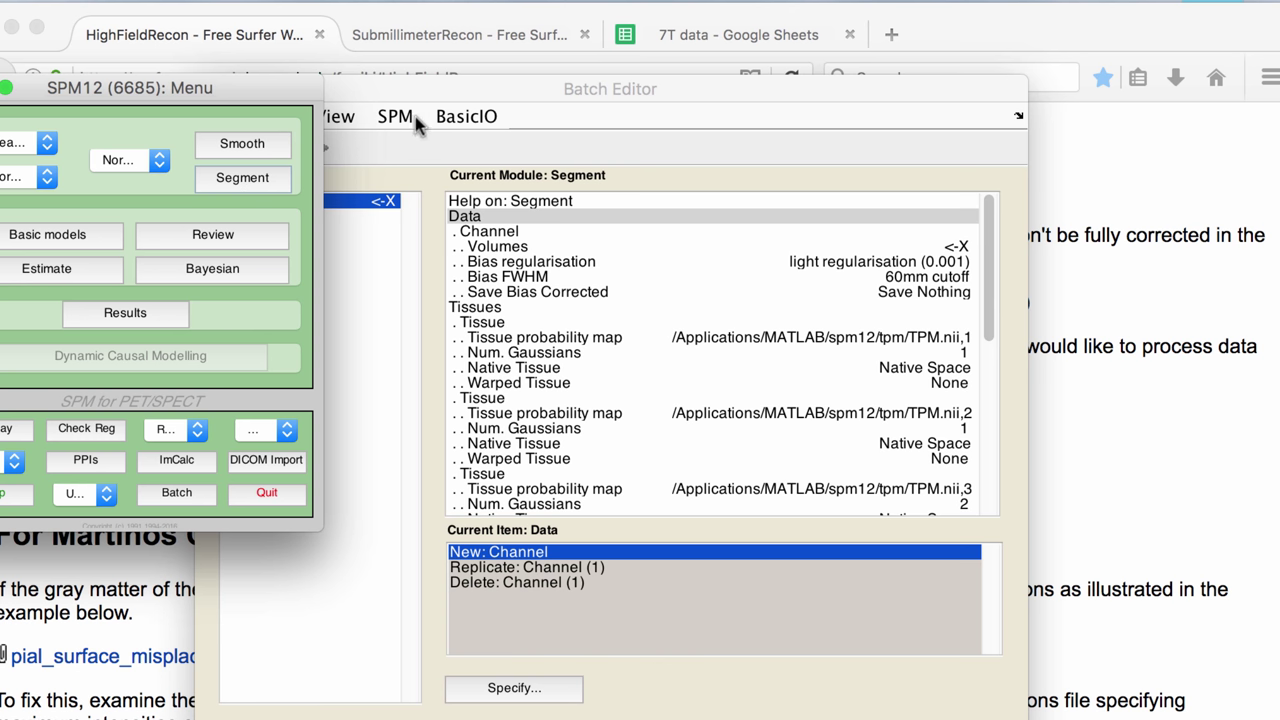
left_click(468, 90)
left_click_drag(573, 90, 558, 61)
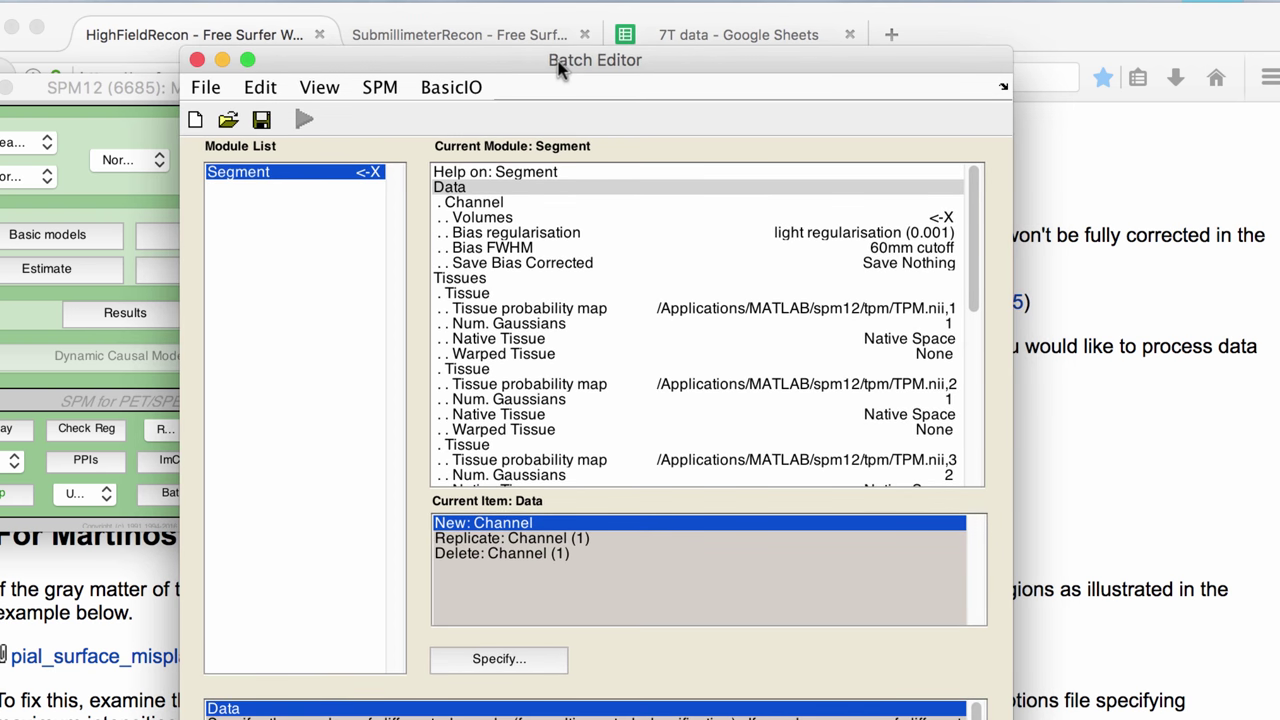
Choose TRL7T700MP2.nii from Desktop/HighFieldRes as the Segment job's input volume.
double_click(526, 217)
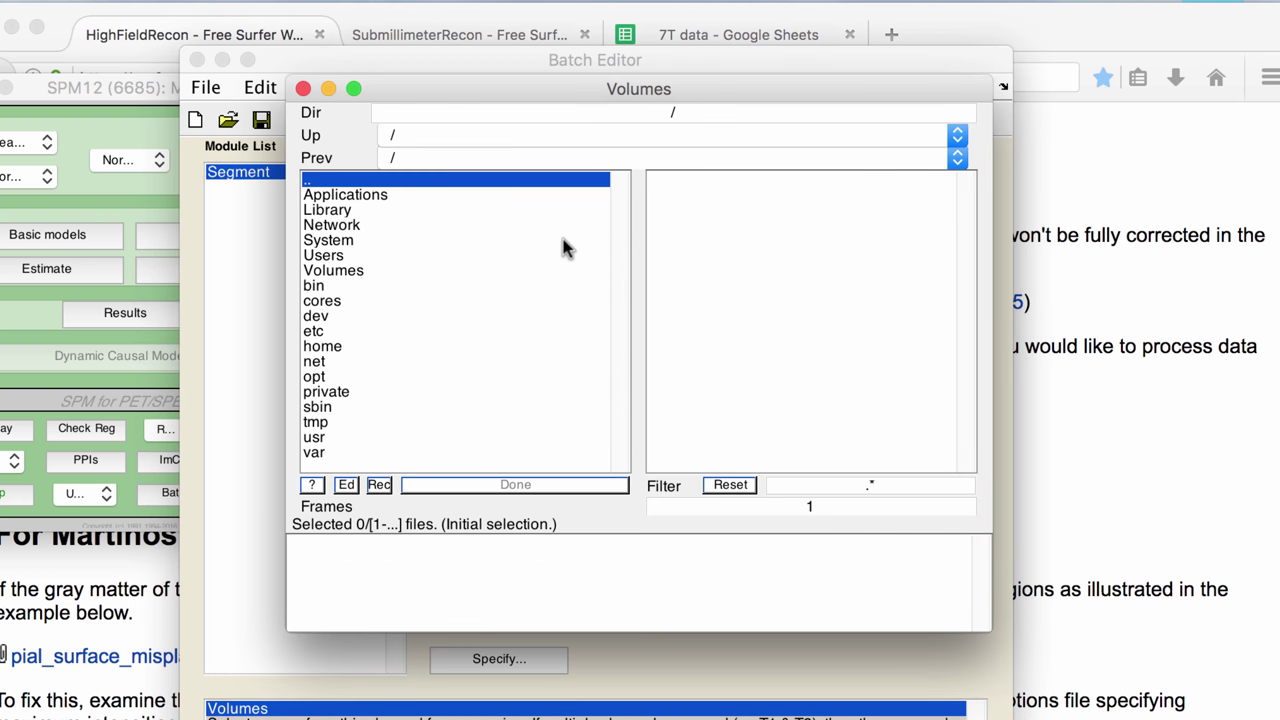
left_click_drag(551, 89, 145, 153)
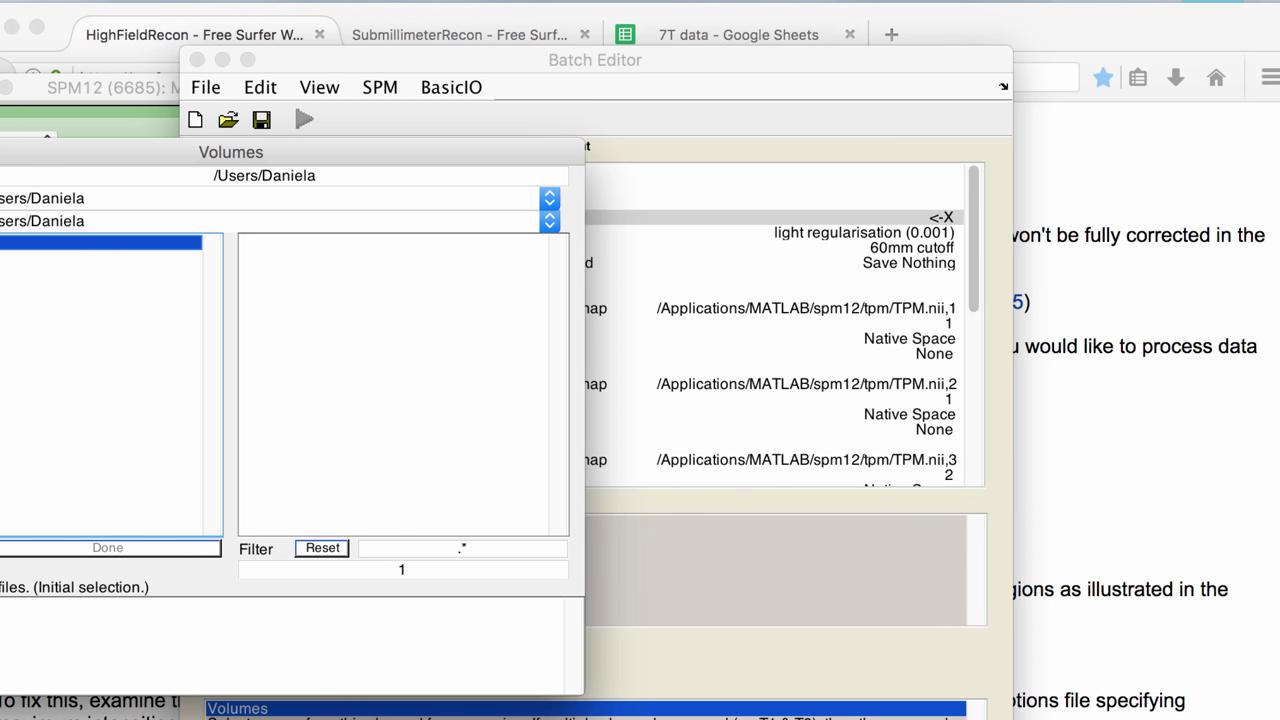
double_click(100, 273)
double_click(100, 273)
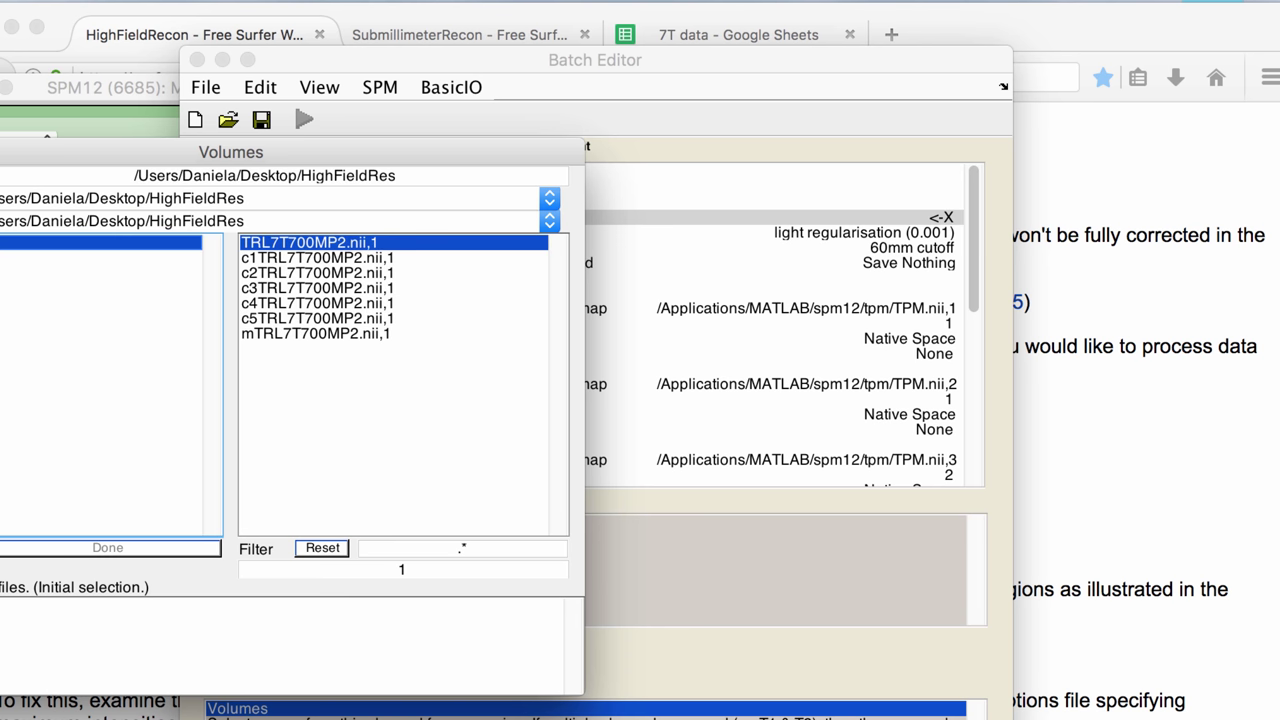
left_click(308, 247)
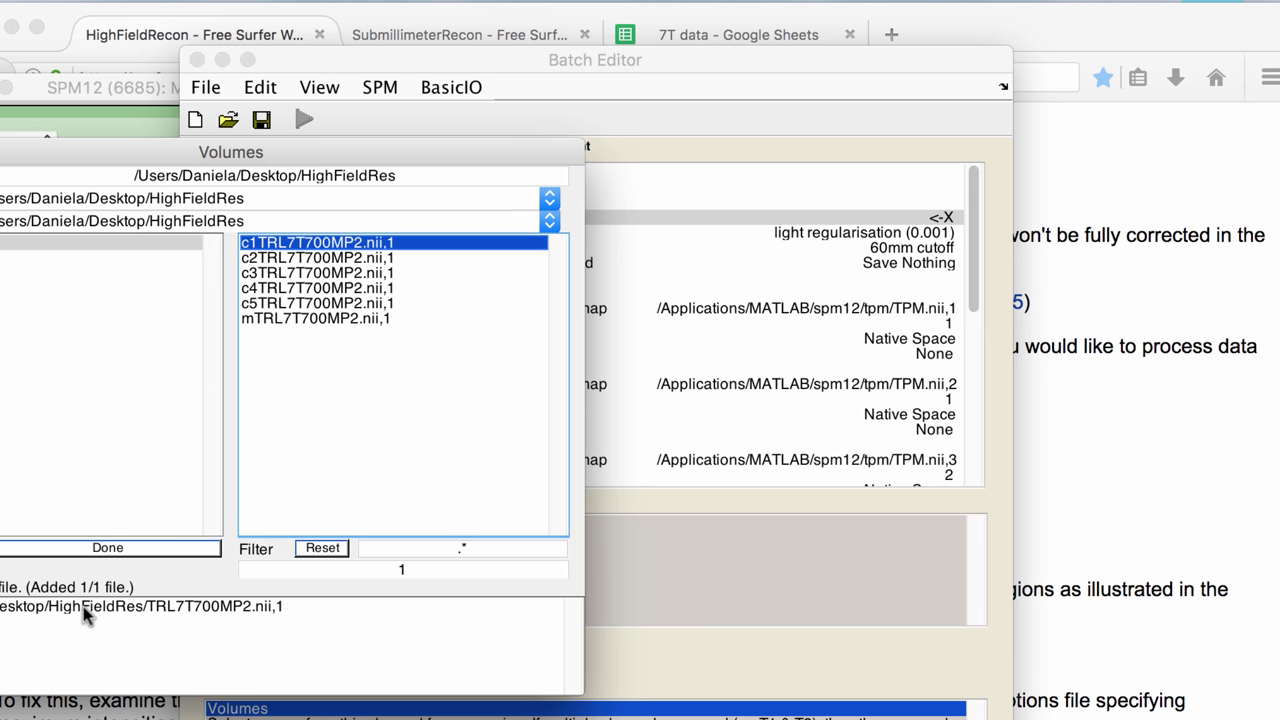
left_click(118, 547)
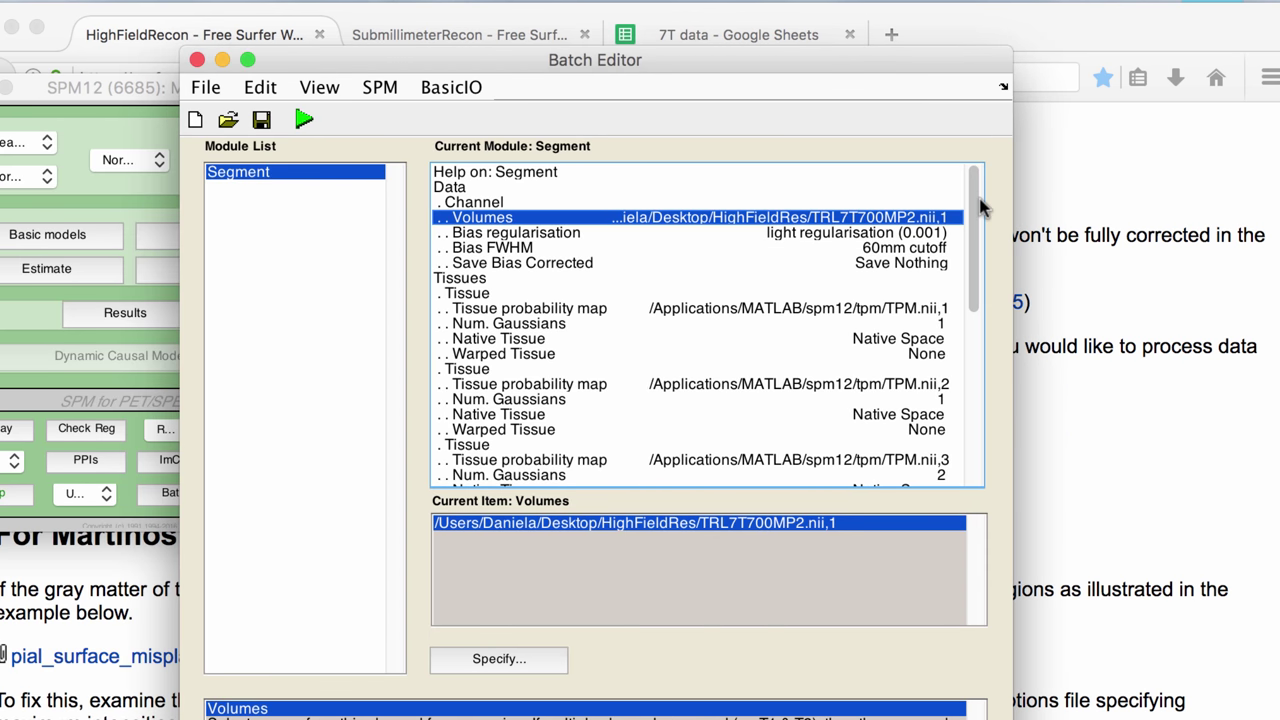
Move the Batch Editor aside and bring the HighFieldRecon wiki page to the front.
scroll(693, 300, "down", 1)
scroll(693, 300, "up", 1)
scroll(705, 285, "down", 8)
scroll(703, 286, "up", 8)
scroll(703, 286, "down", 5)
scroll(786, 286, "up", 5)
left_click_drag(674, 61, 394, 57)
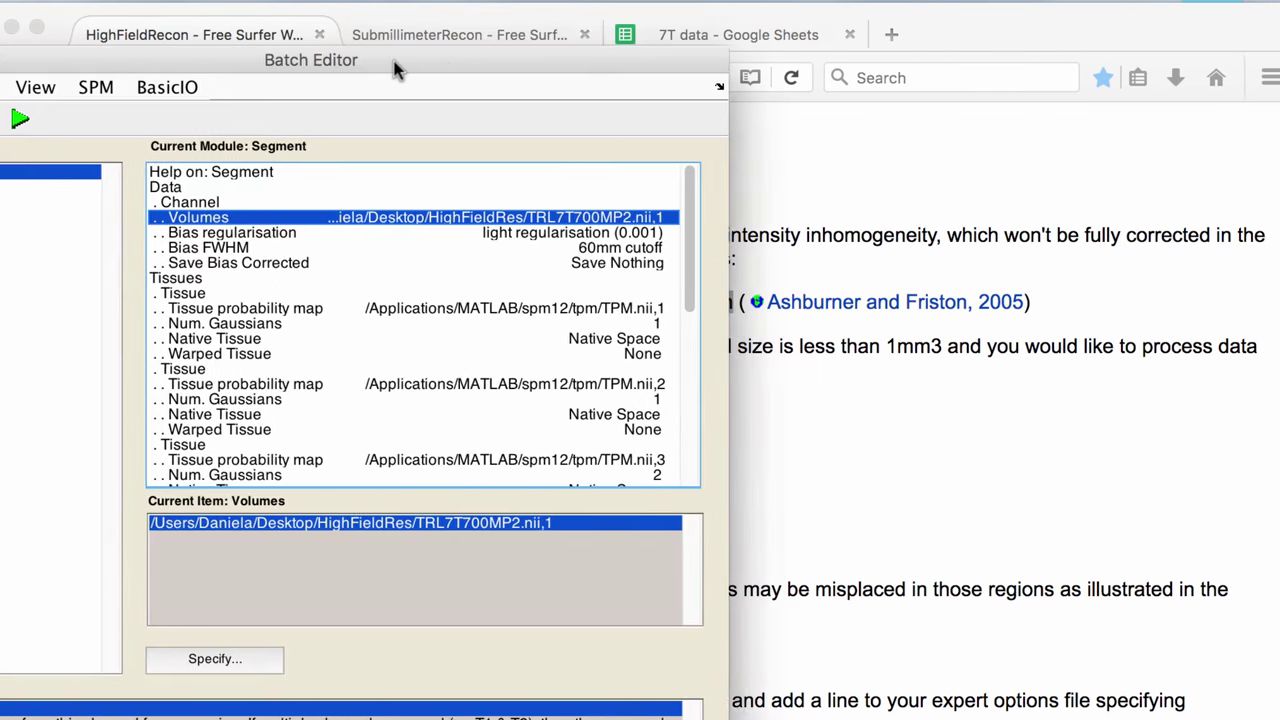
left_click(846, 171)
On the wiki, highlight the recommended 'Bias FWHM = 18' parameter line.
scroll(574, 366, "down", 2)
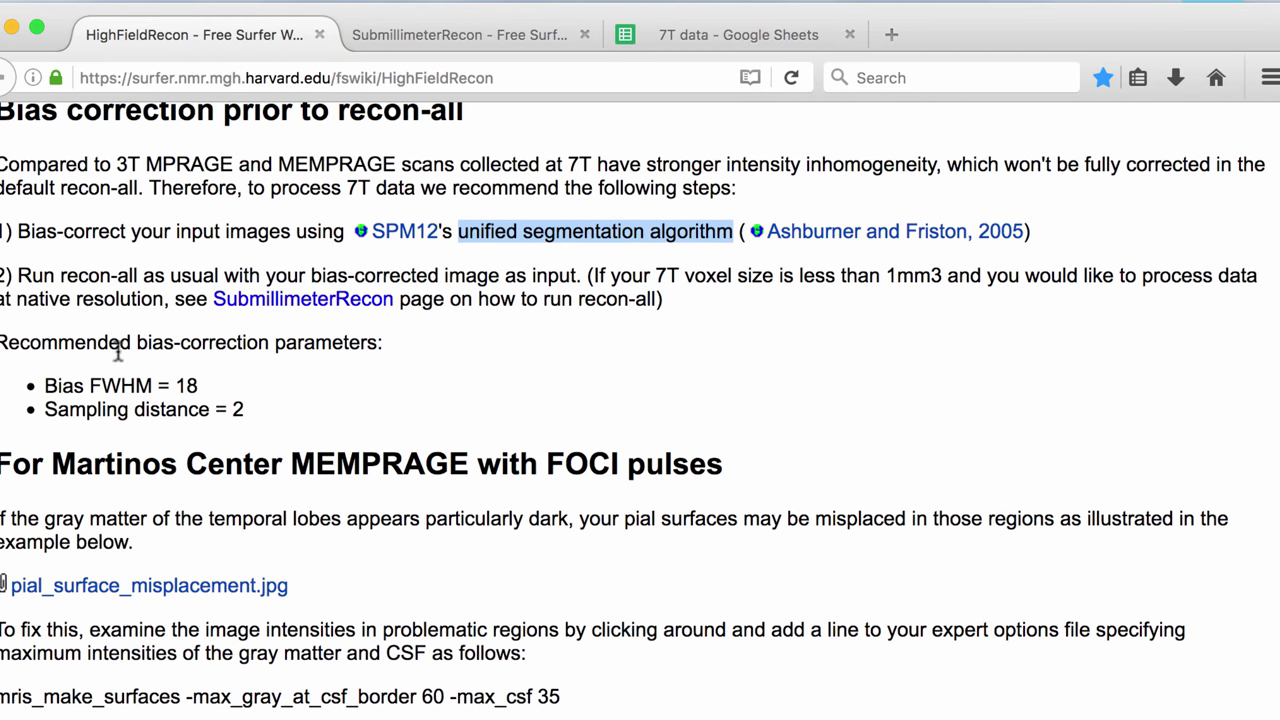
left_click_drag(12, 366, 436, 401)
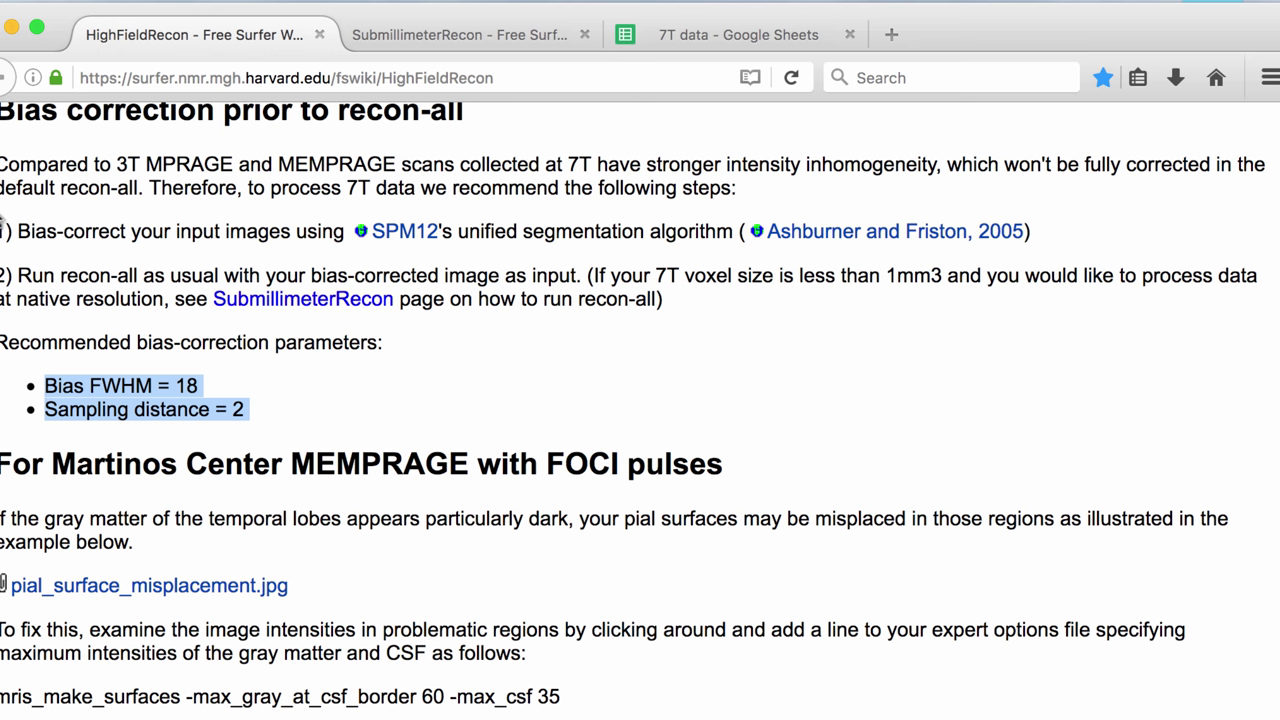
left_click(46, 378)
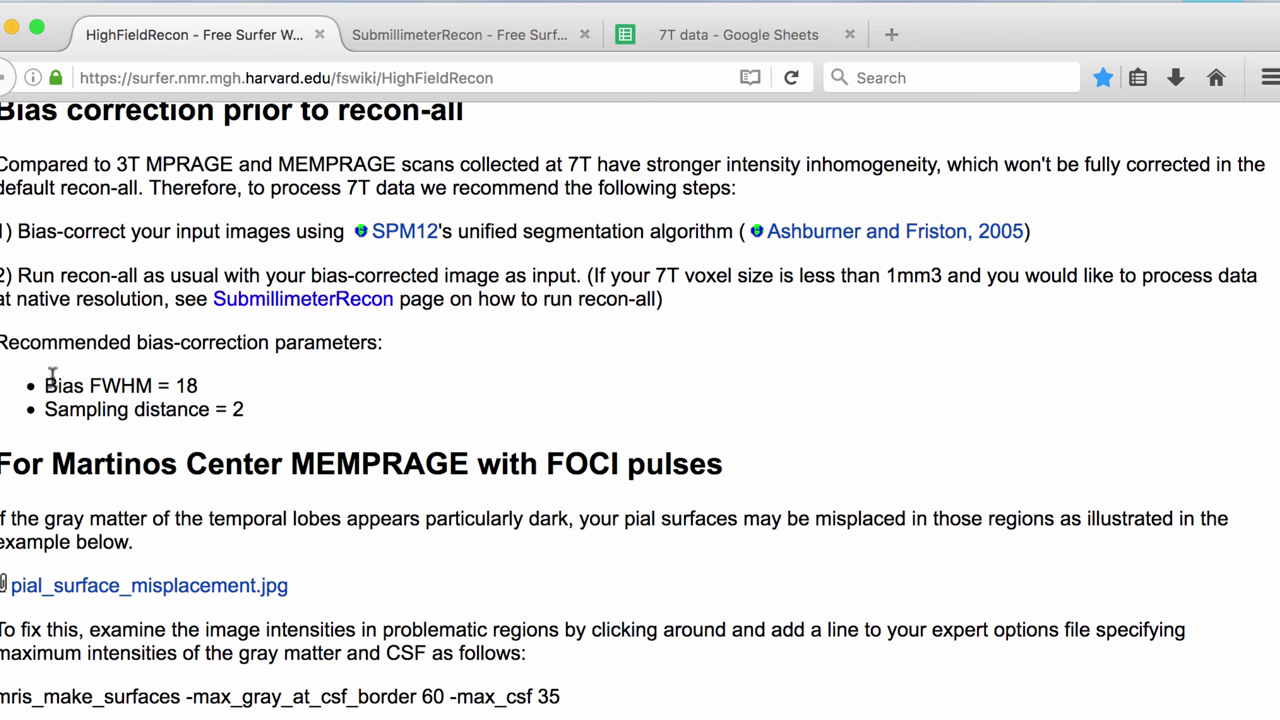
triple_click(52, 385)
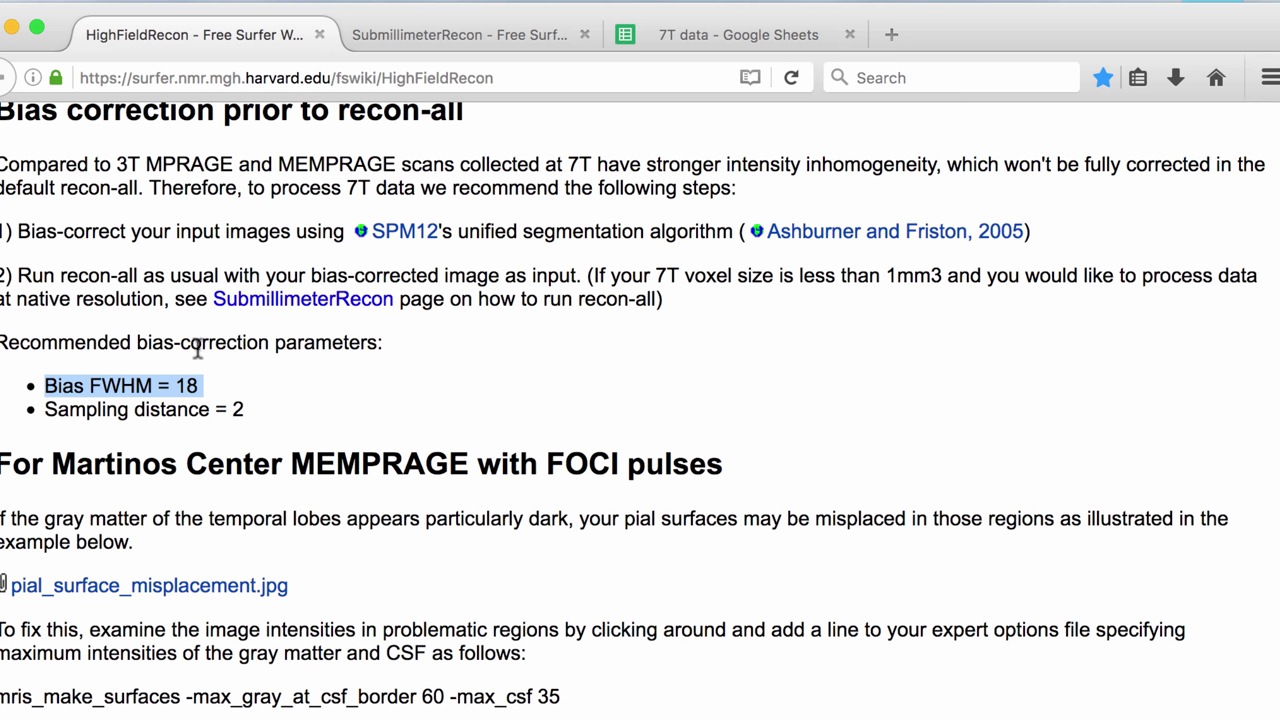
In the Batch Editor, change the Segment module's Bias FWHM from 60mm to 30mm cutoff.
key("super+Tab")
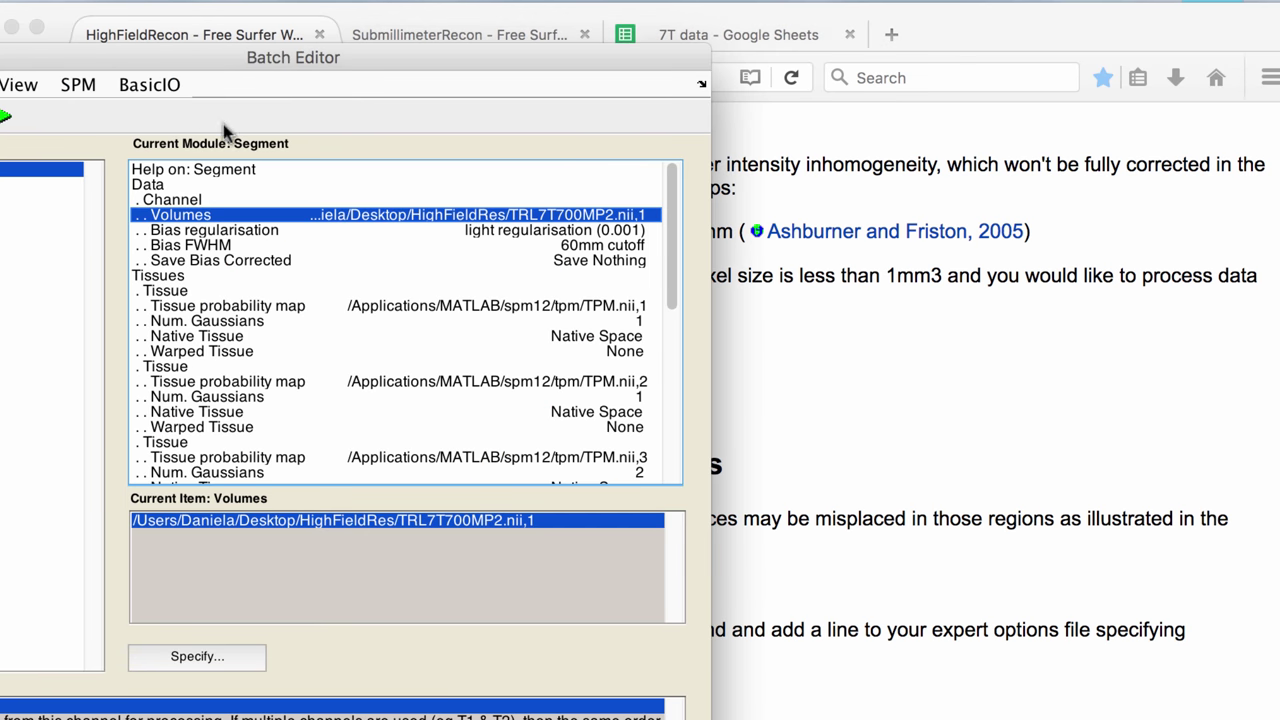
left_click(224, 246)
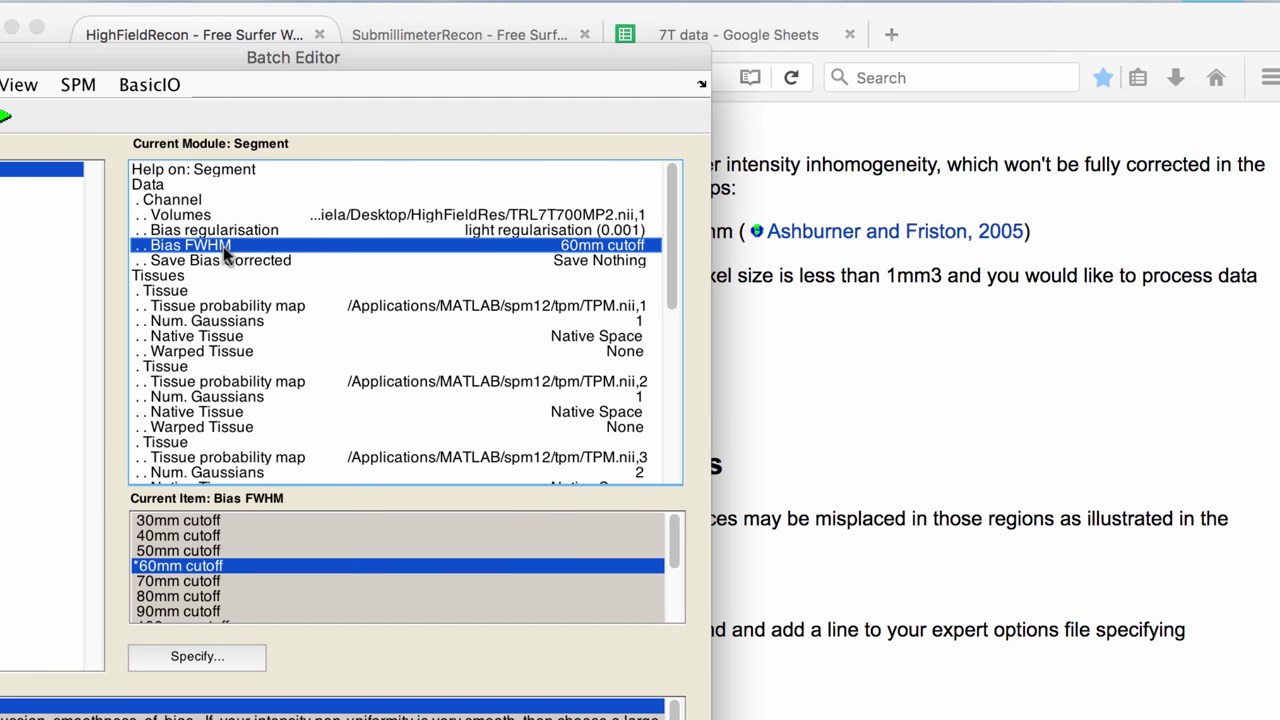
scroll(237, 560, "down", 3)
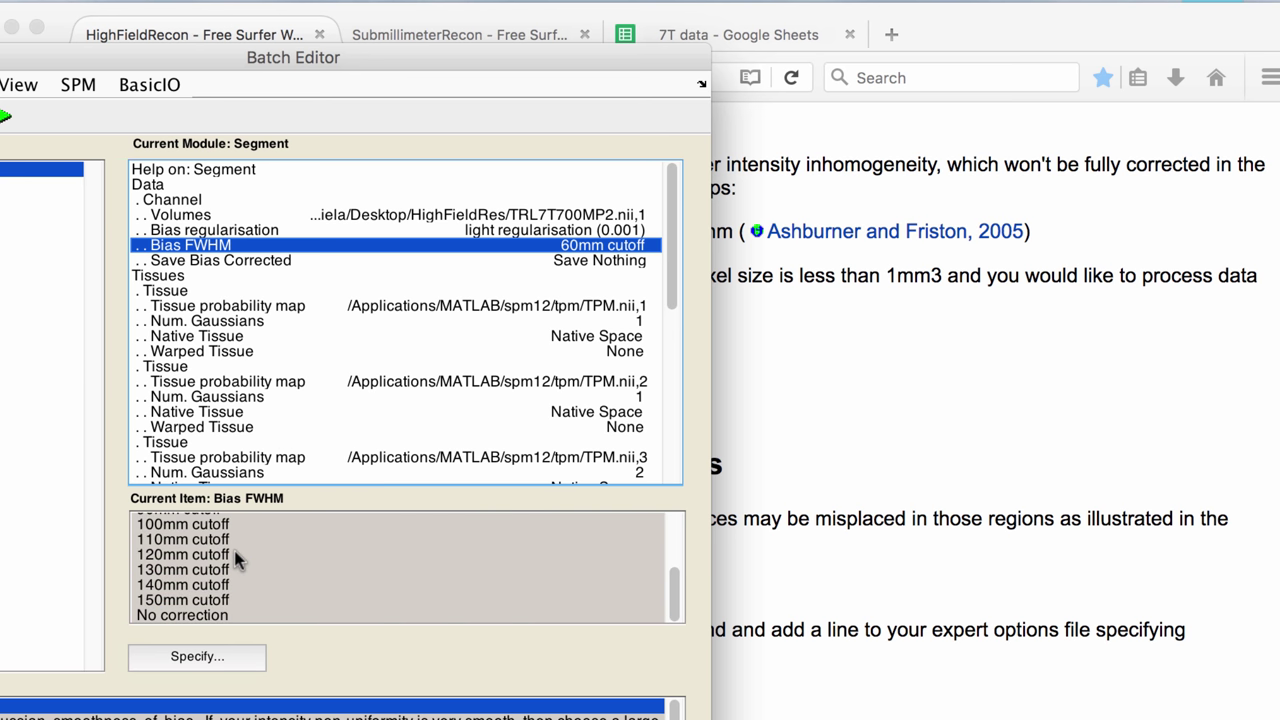
scroll(237, 560, "up", 3)
scroll(237, 560, "down", 3)
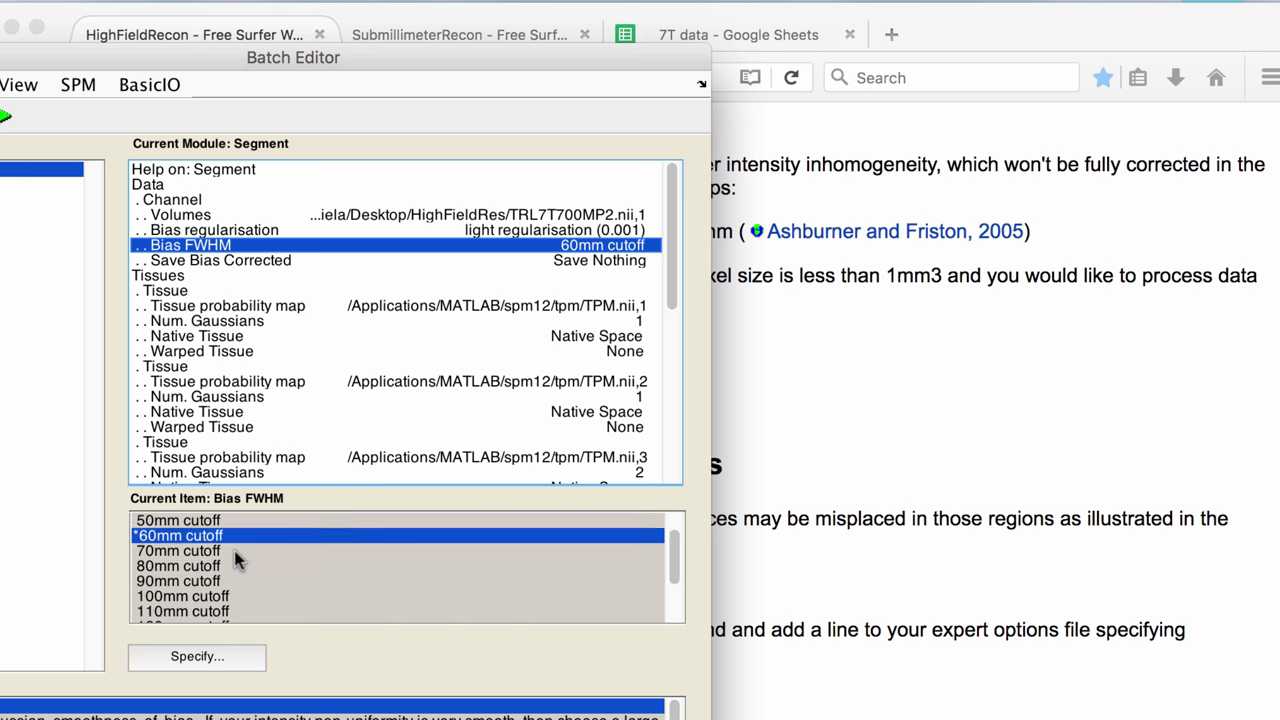
scroll(263, 532, "up", 3)
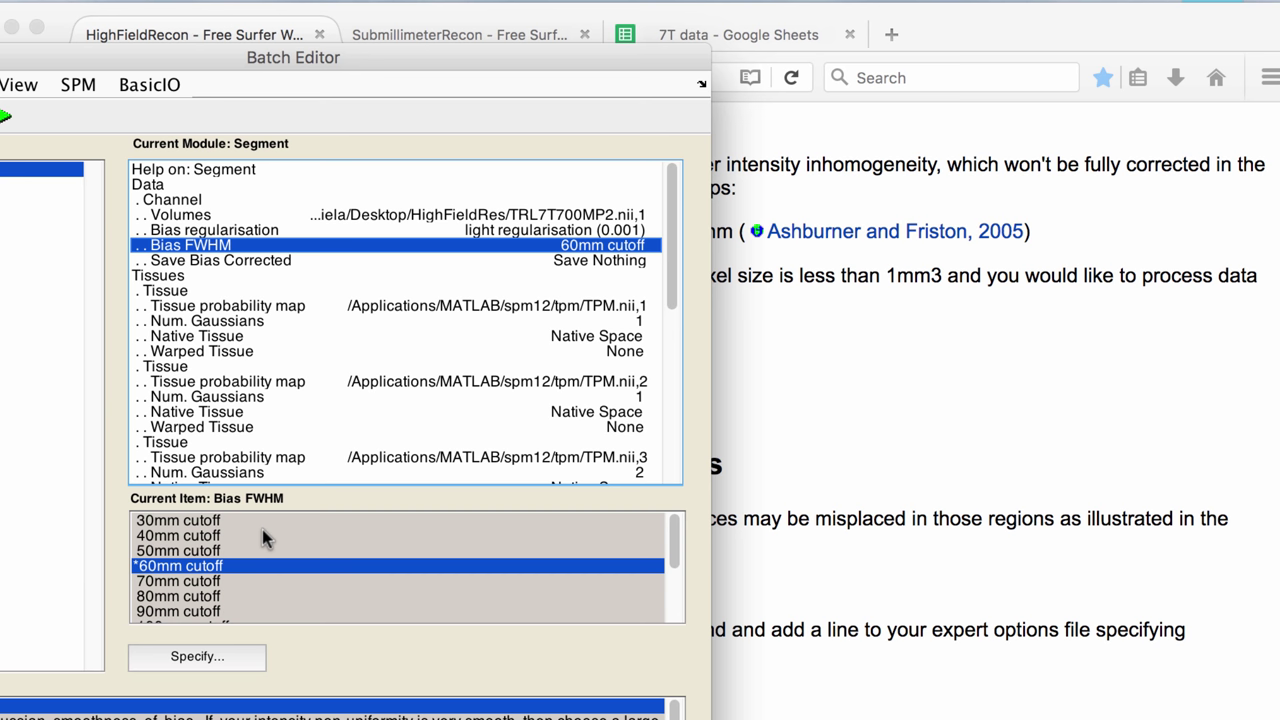
scroll(263, 532, "down", 1)
scroll(263, 532, "up", 1)
scroll(263, 532, "down", 3)
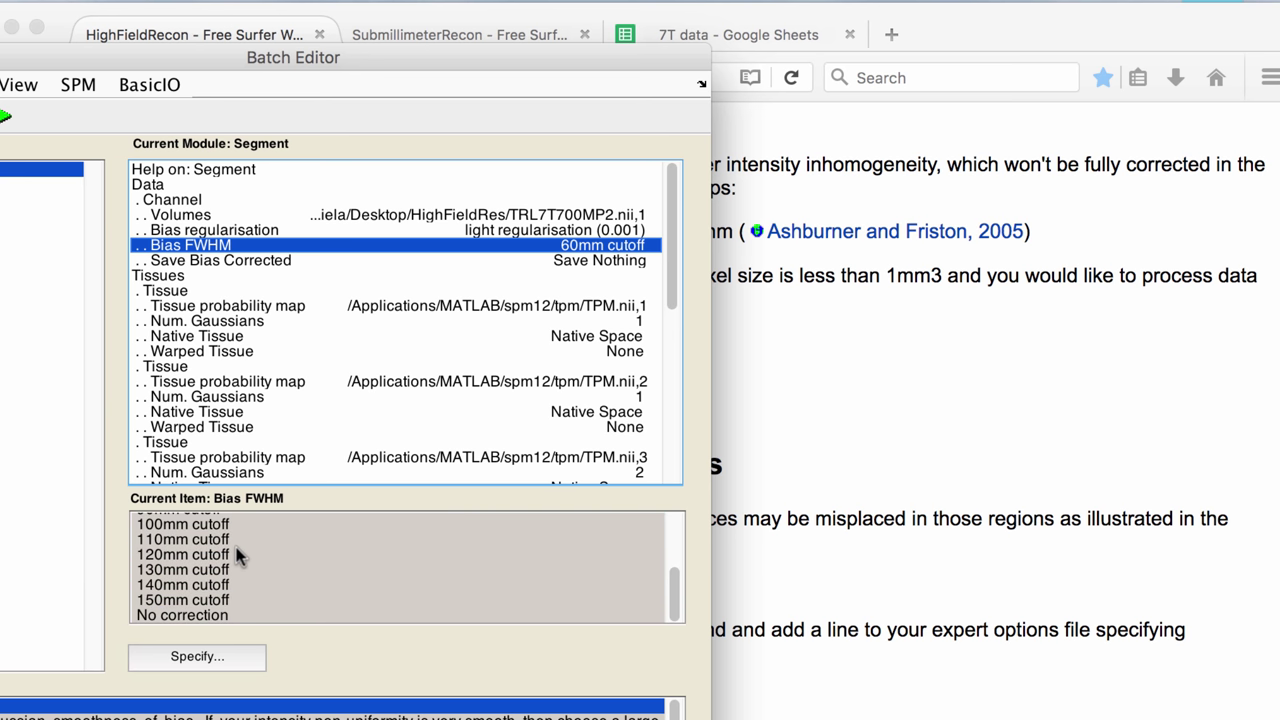
left_click(194, 650)
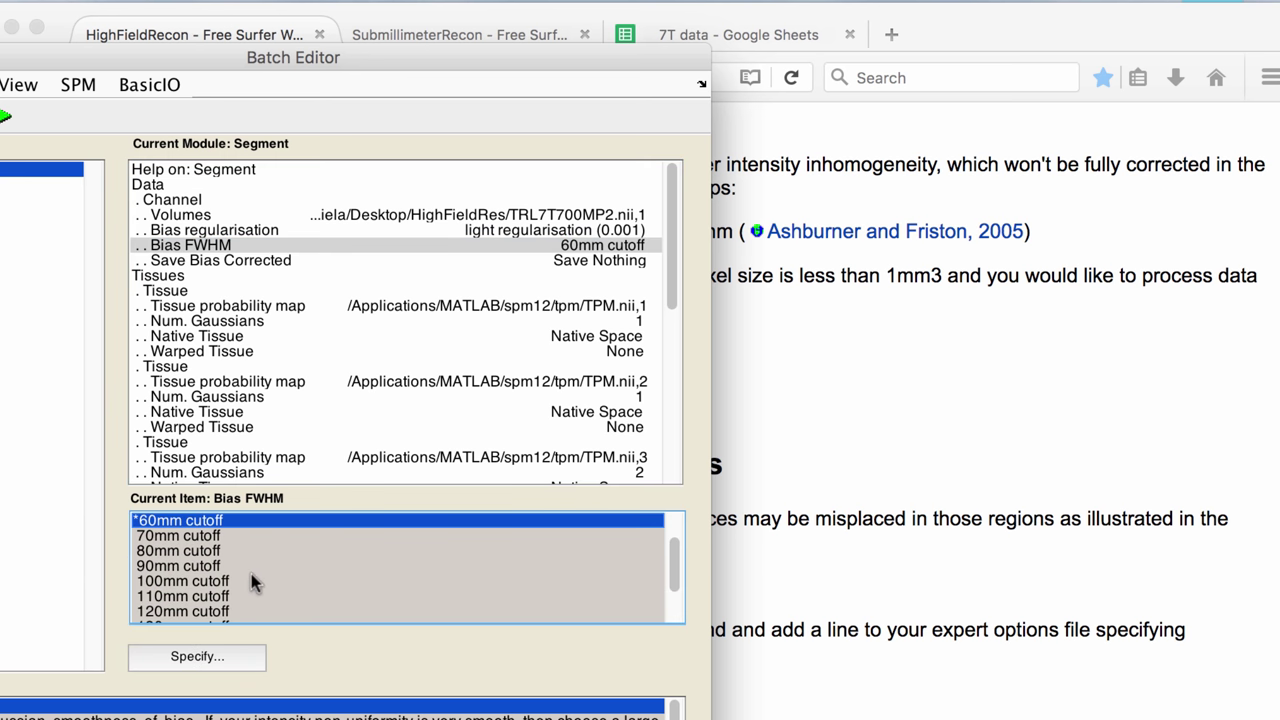
scroll(251, 573, "down", 2)
scroll(251, 573, "up", 3)
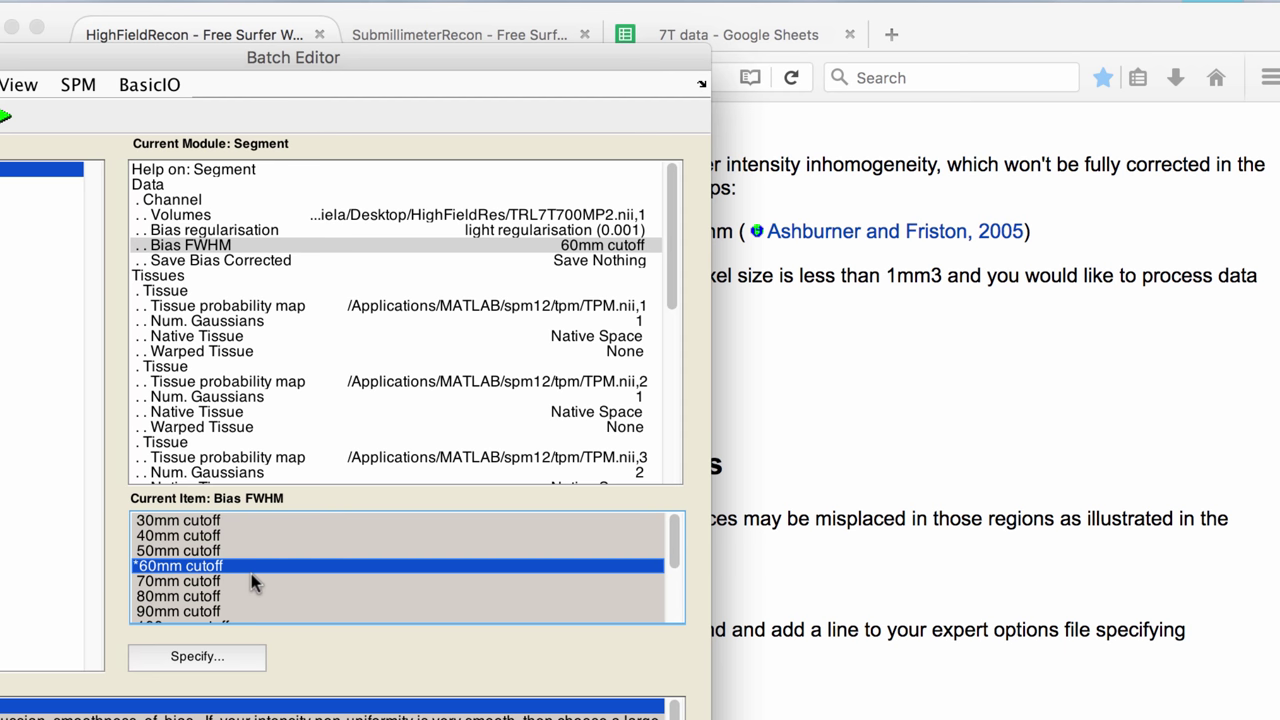
left_click_drag(368, 57, 372, 33)
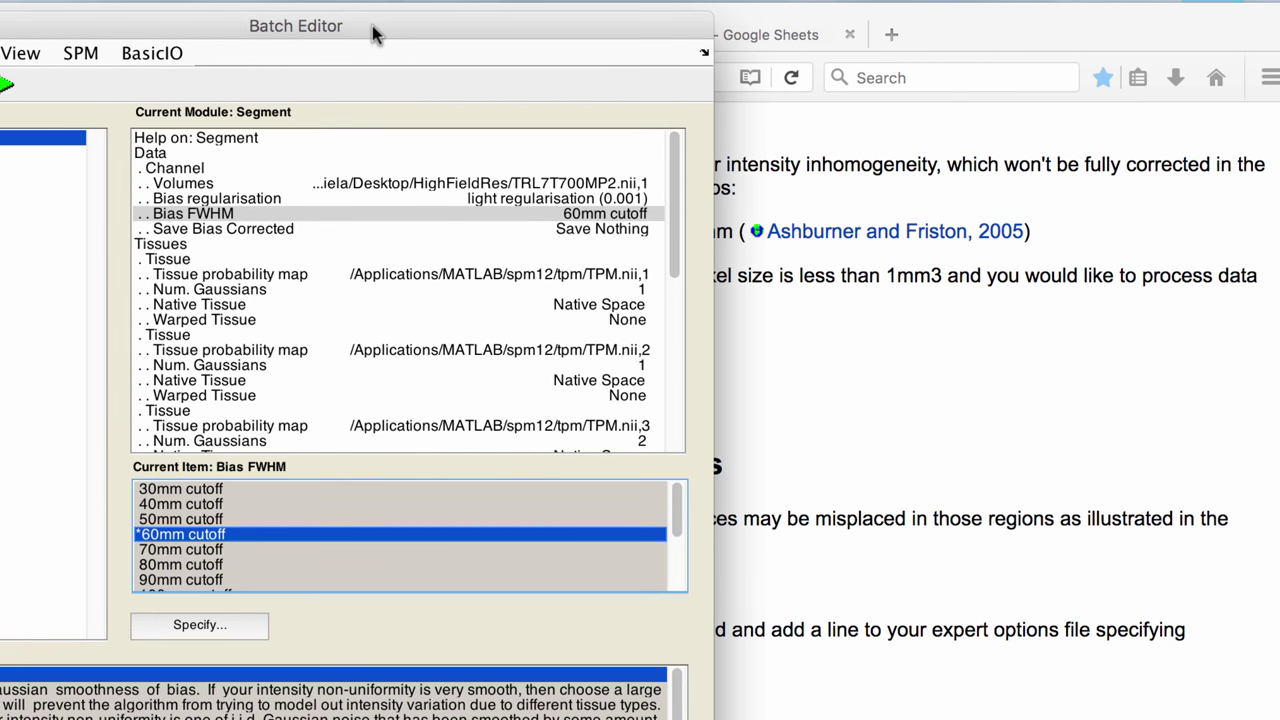
scroll(334, 566, "down", 2)
scroll(334, 568, "up", 2)
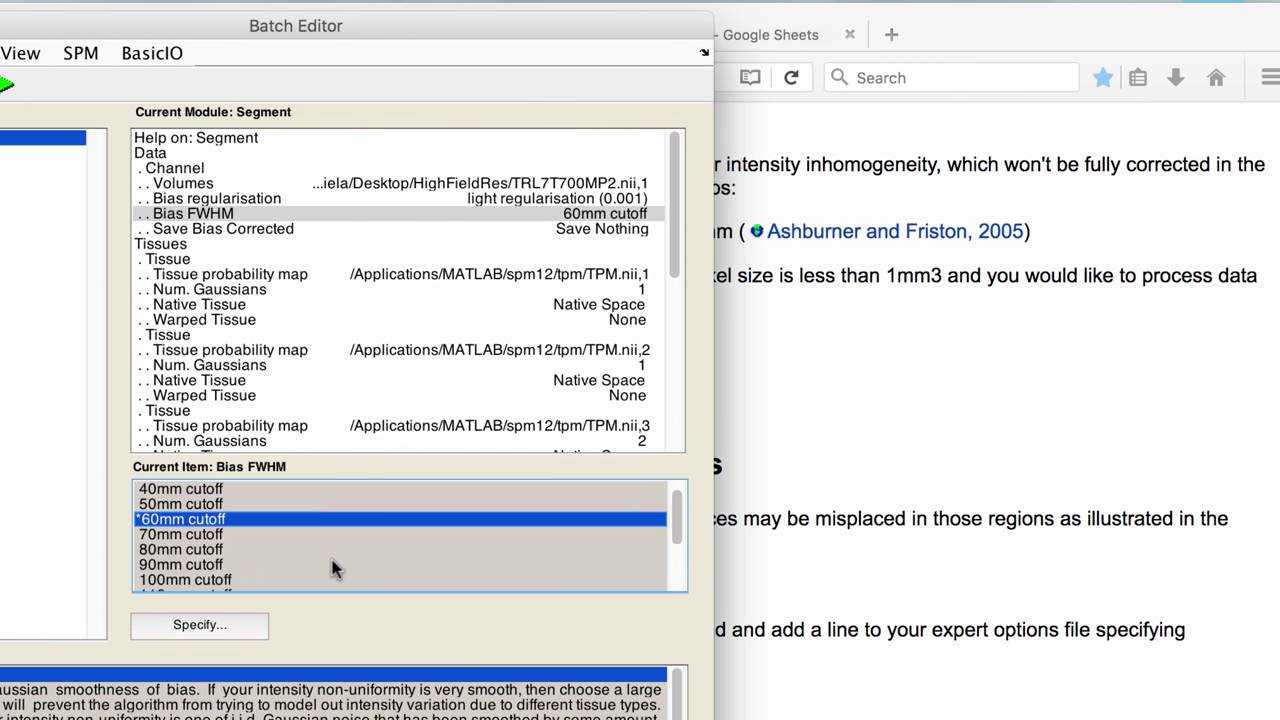
scroll(334, 568, "up", 1)
scroll(459, 490, "down", 3)
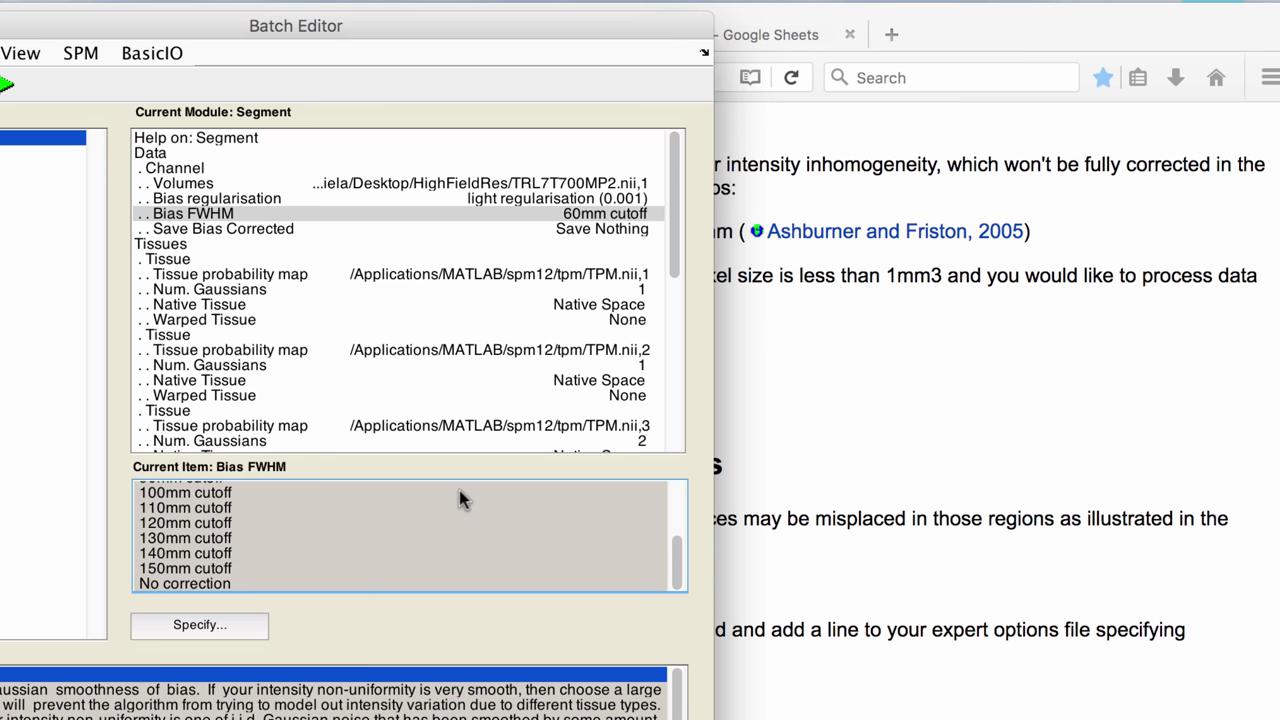
scroll(459, 490, "up", 5)
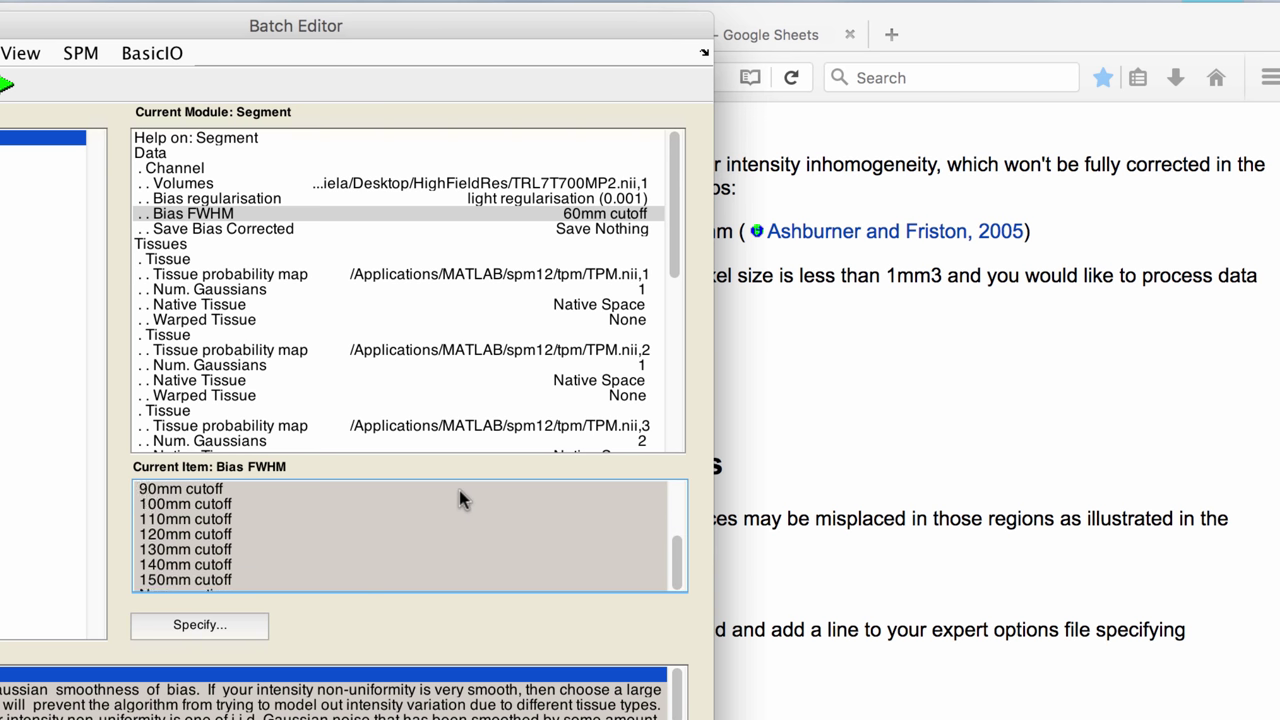
left_click(260, 488)
left_click(260, 488)
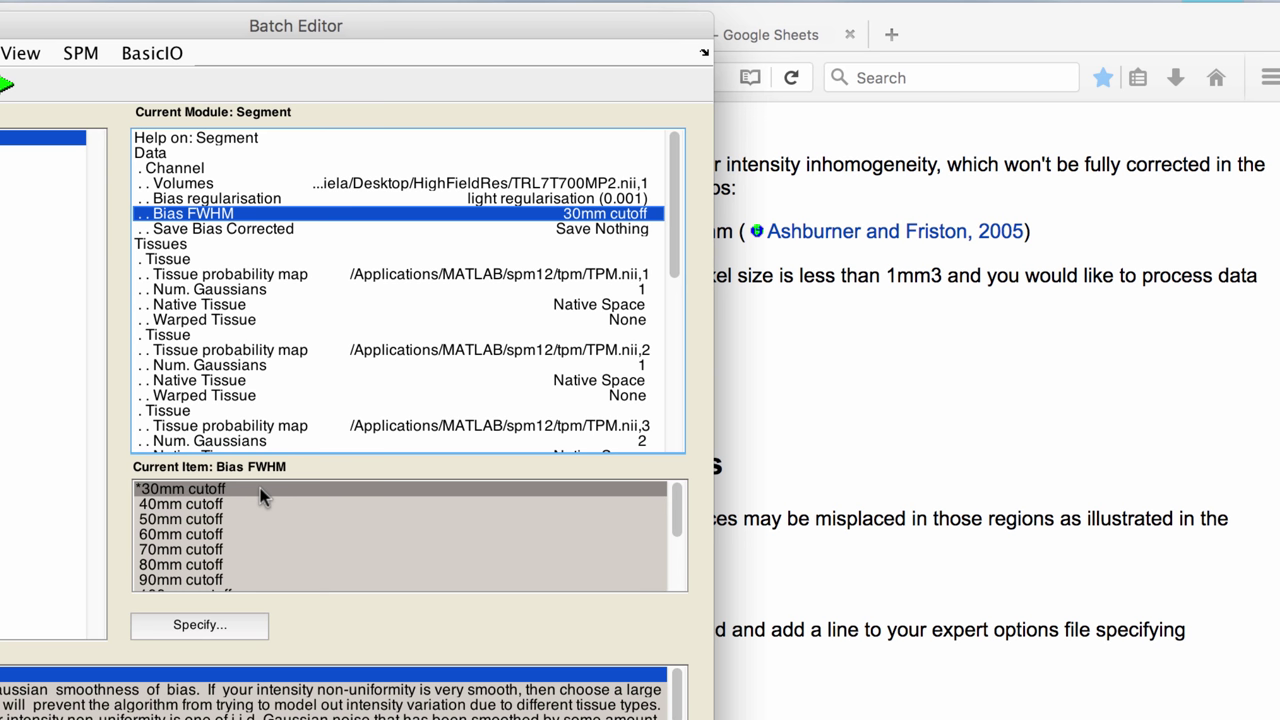
Briefly try 60mm cutoff, then restore Bias FWHM to 30mm cutoff and review the settings.
scroll(271, 552, "down", 3)
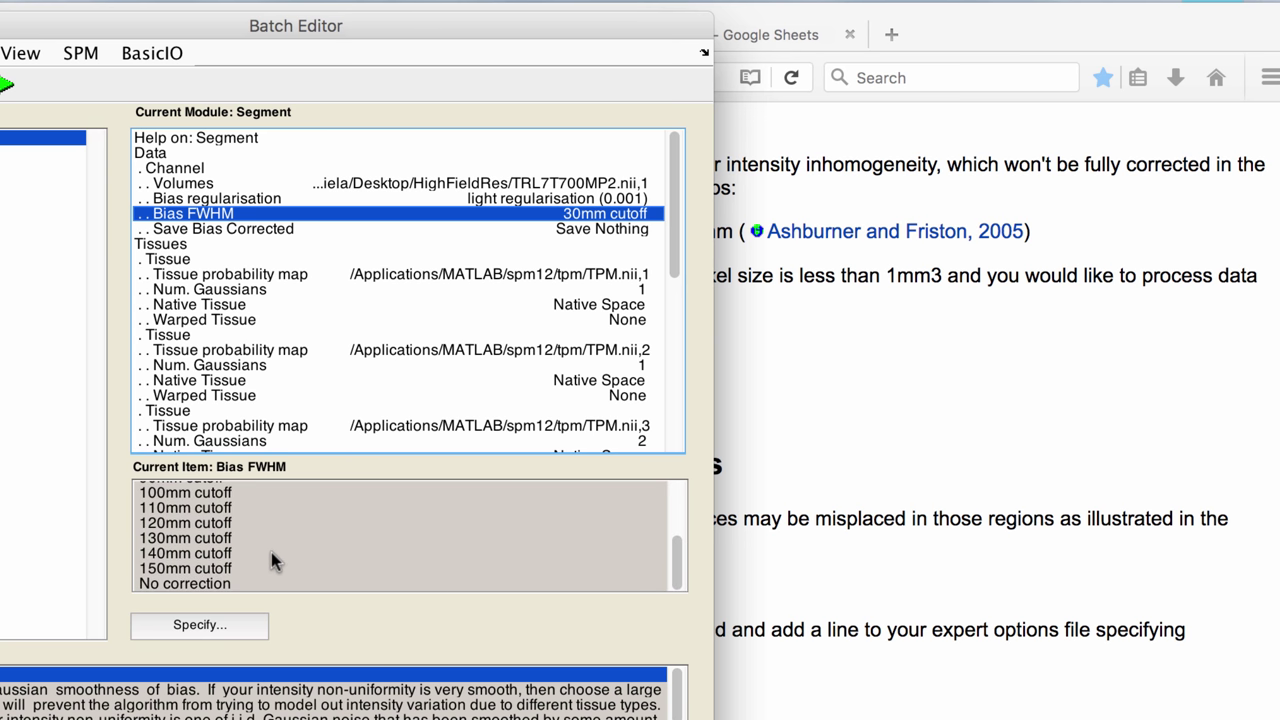
scroll(271, 552, "up", 3)
scroll(271, 552, "down", 3)
scroll(271, 552, "up", 4)
scroll(271, 552, "down", 3)
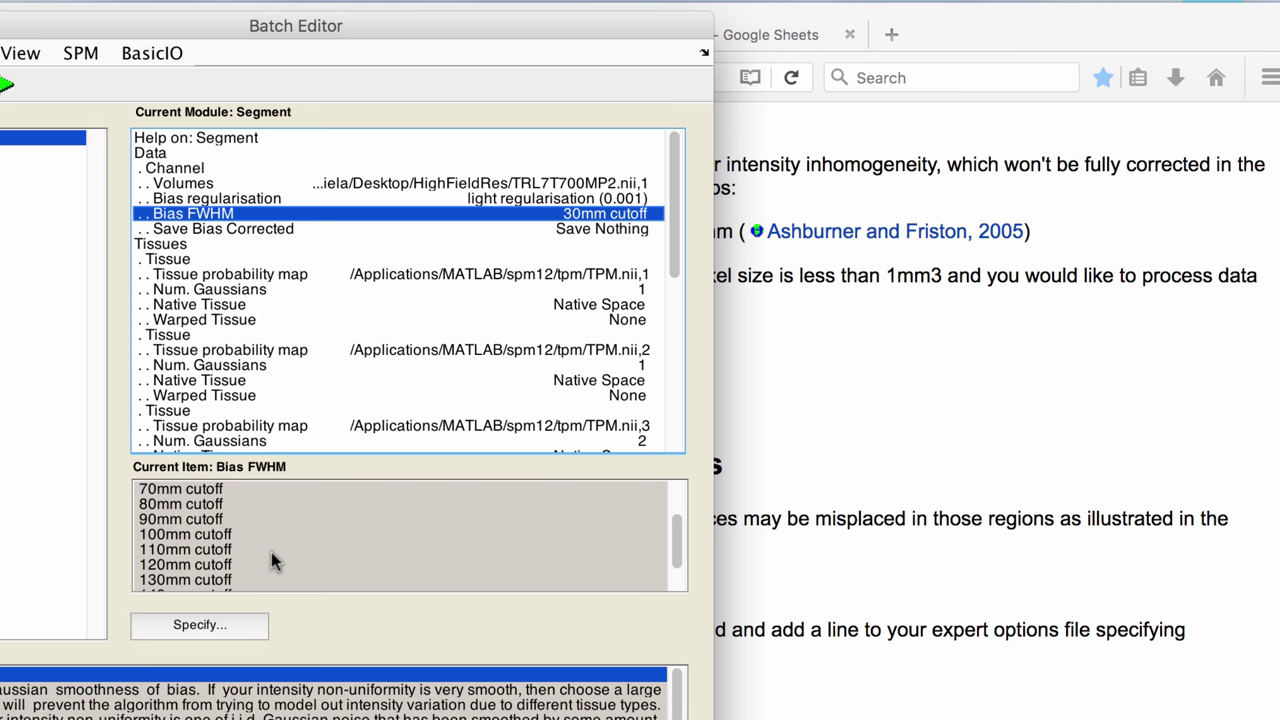
scroll(271, 552, "up", 2)
left_click(218, 505)
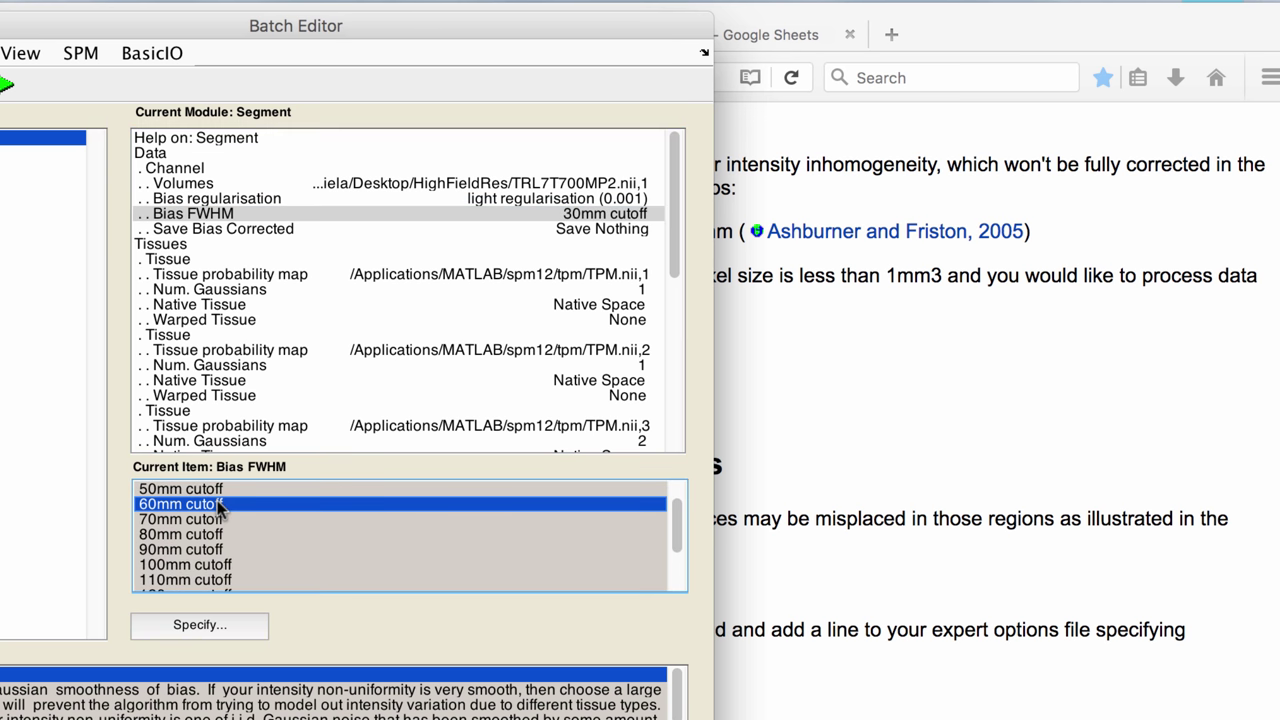
scroll(261, 517, "up", 2)
left_click(220, 490)
scroll(241, 556, "down", 3)
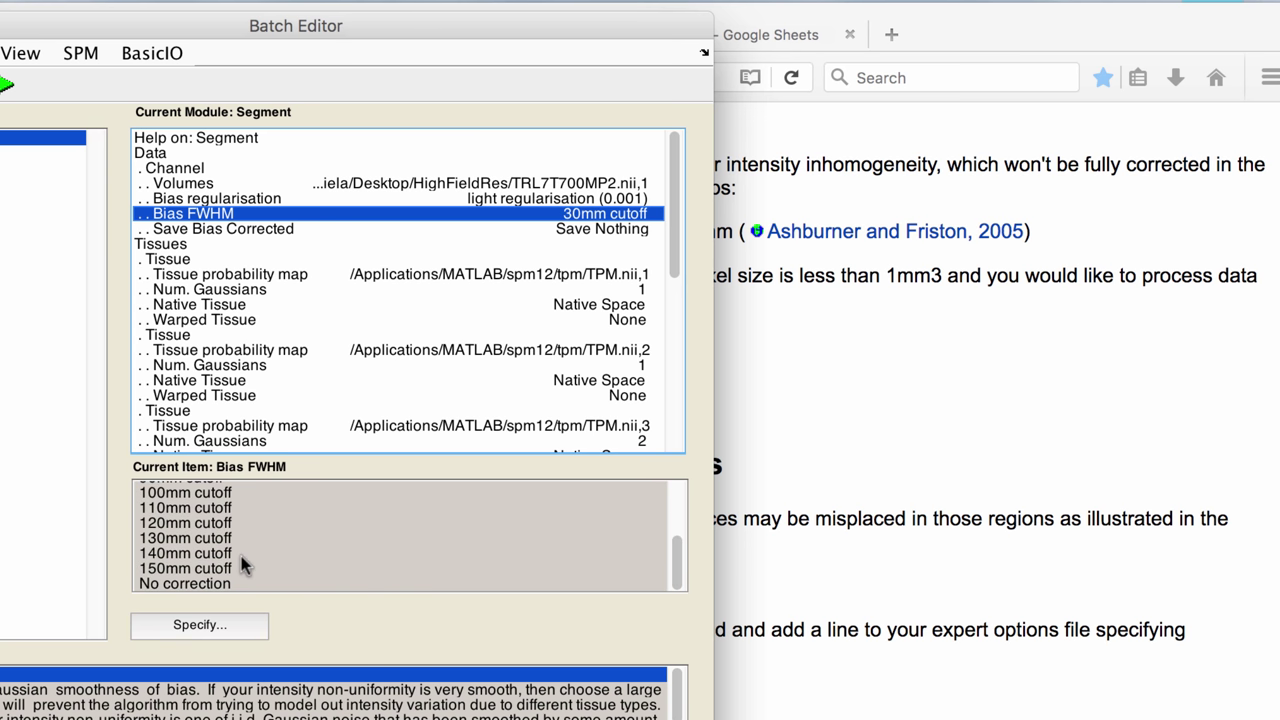
scroll(241, 556, "up", 7)
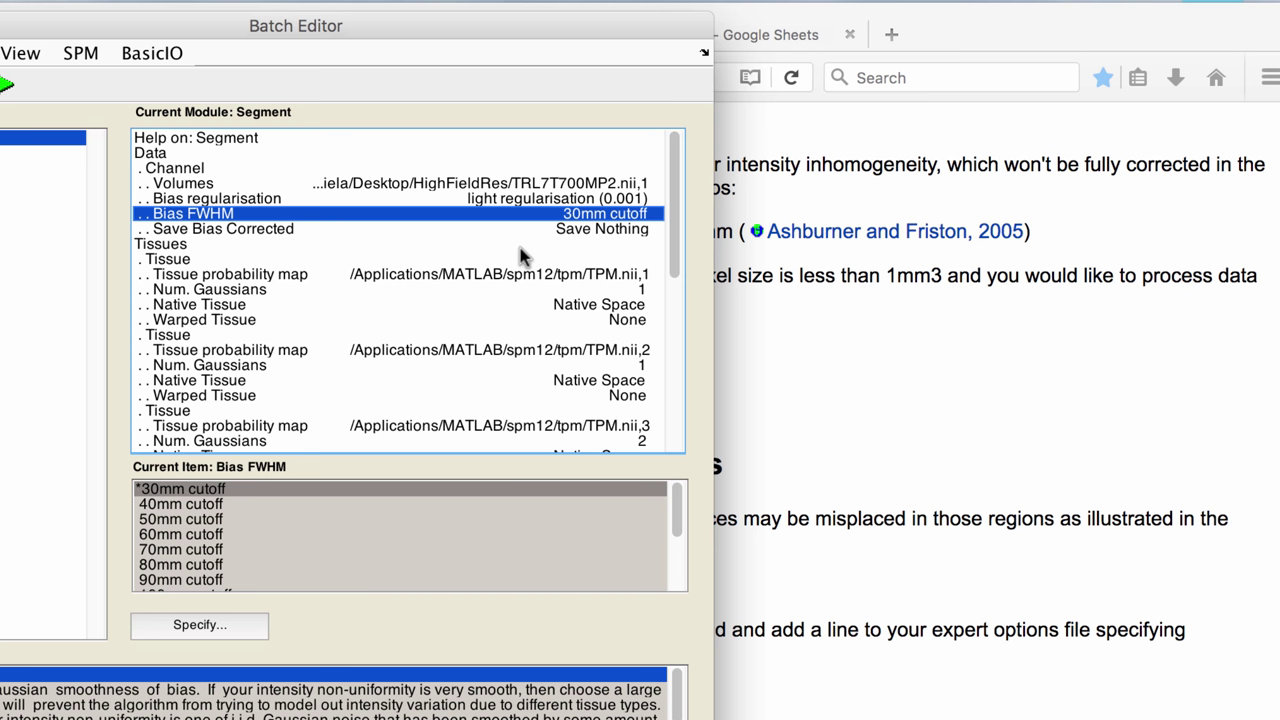
scroll(480, 334, "down", 5)
scroll(480, 334, "up", 5)
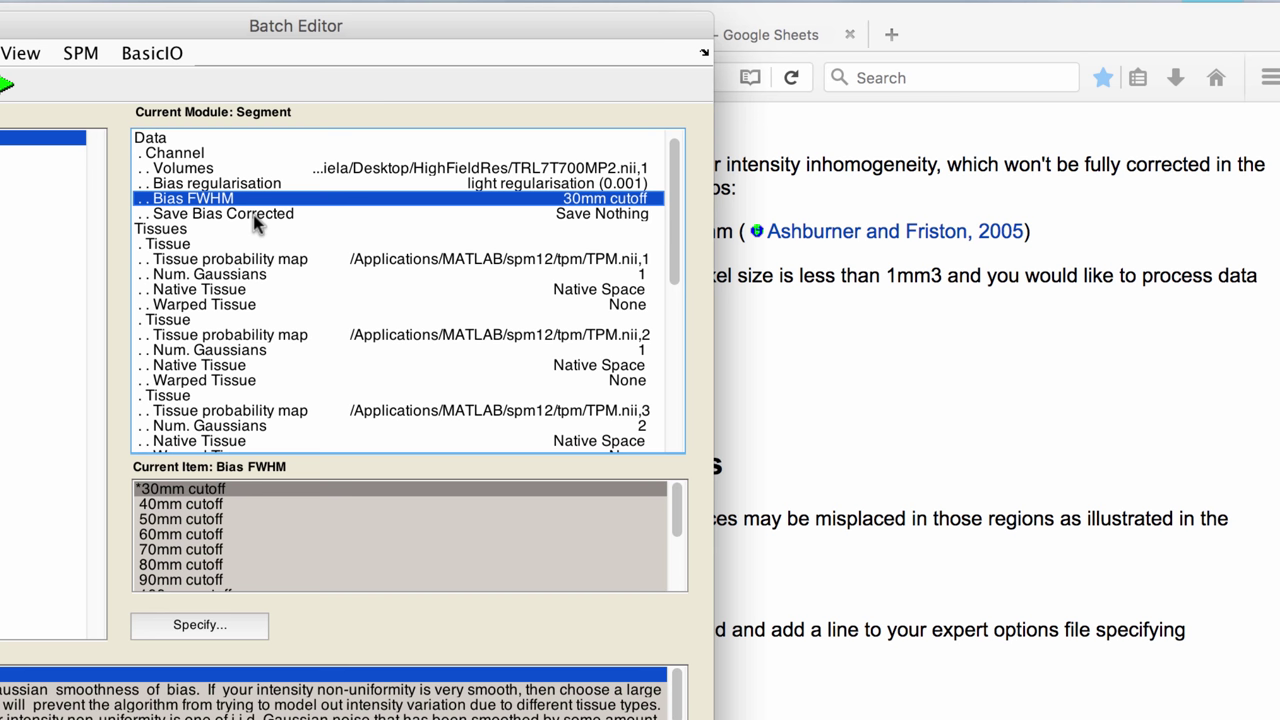
scroll(409, 366, "down", 6)
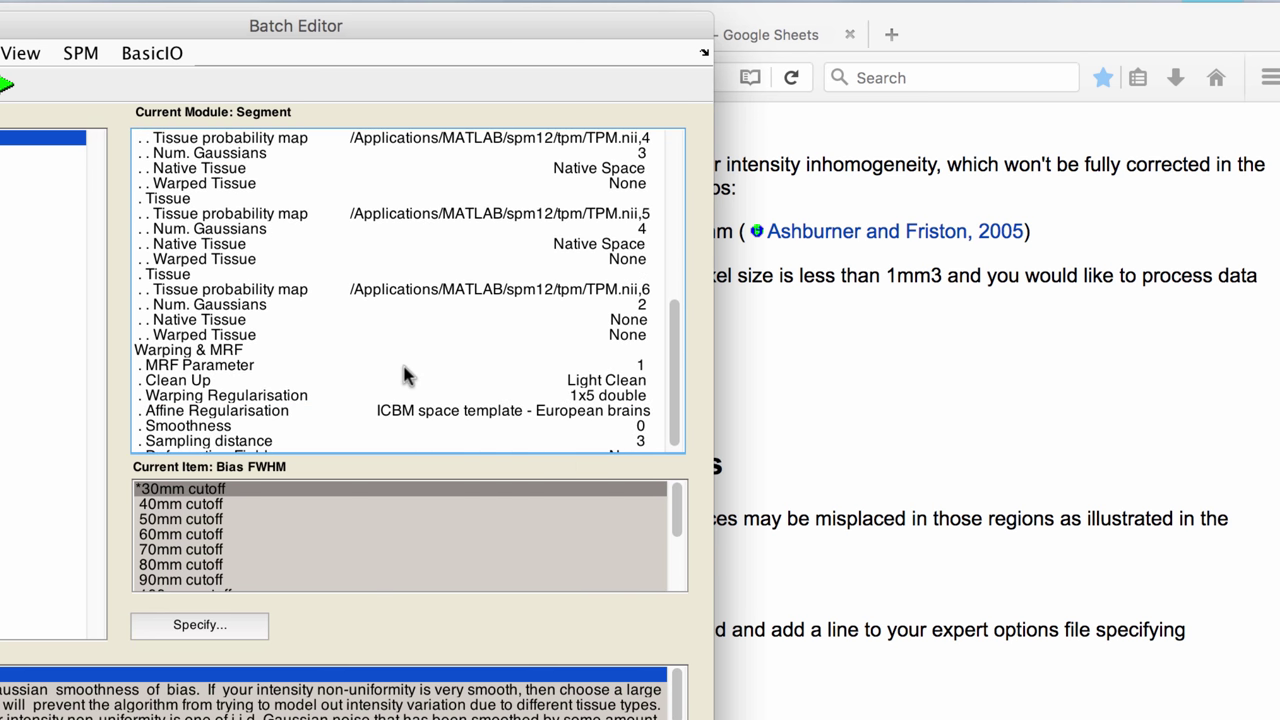
scroll(407, 374, "up", 6)
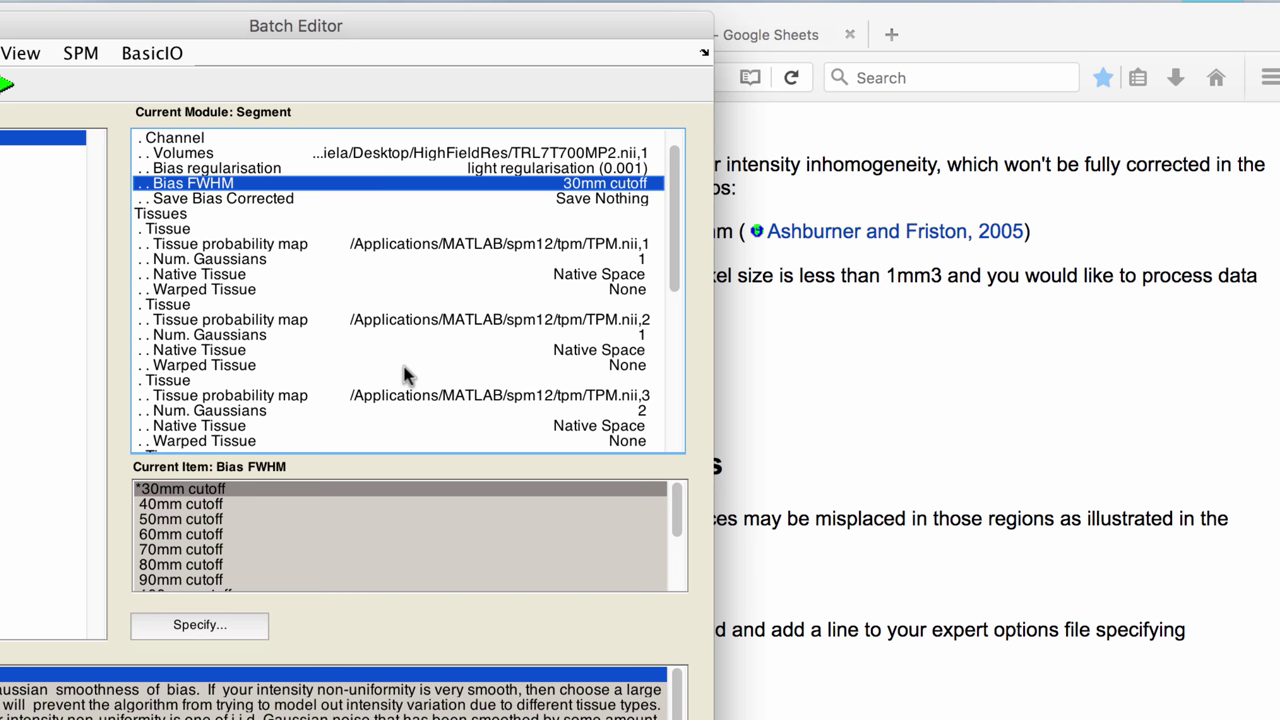
scroll(405, 374, "down", 6)
scroll(405, 374, "up", 6)
Set the Segment module's Save Bias Corrected option to 'Save Bias Corrected'.
left_click(283, 200)
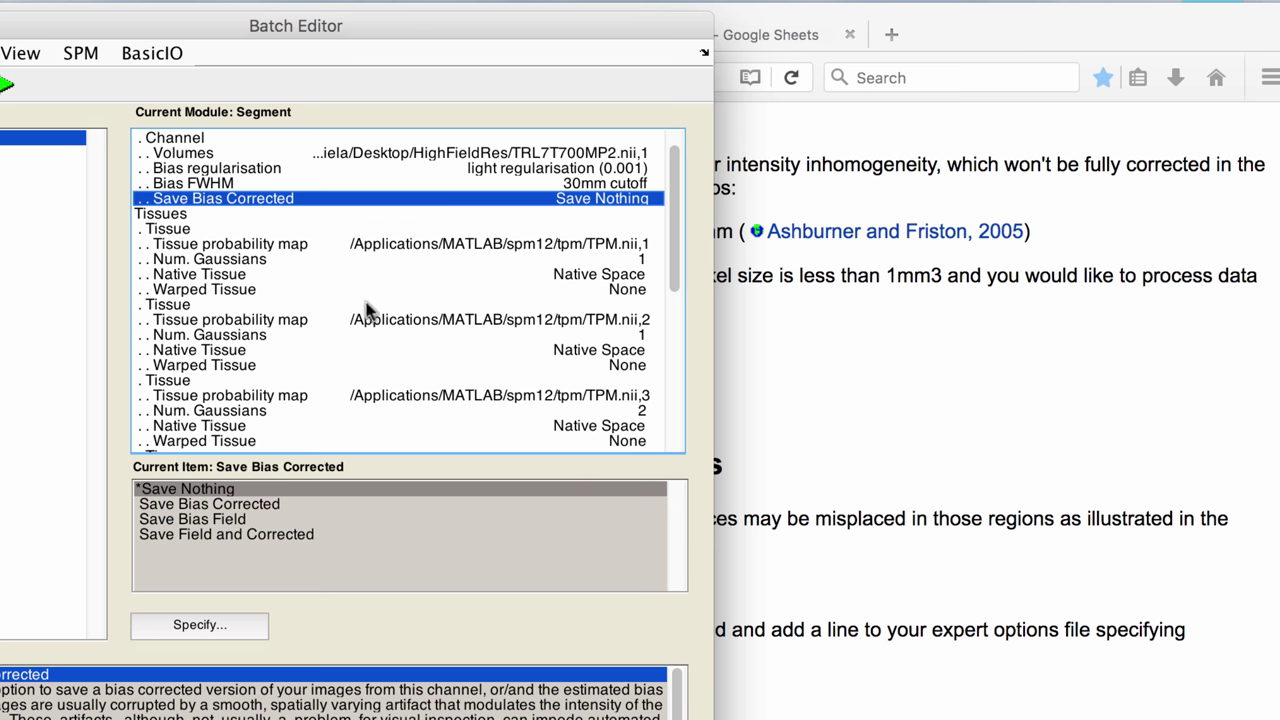
left_click(281, 503)
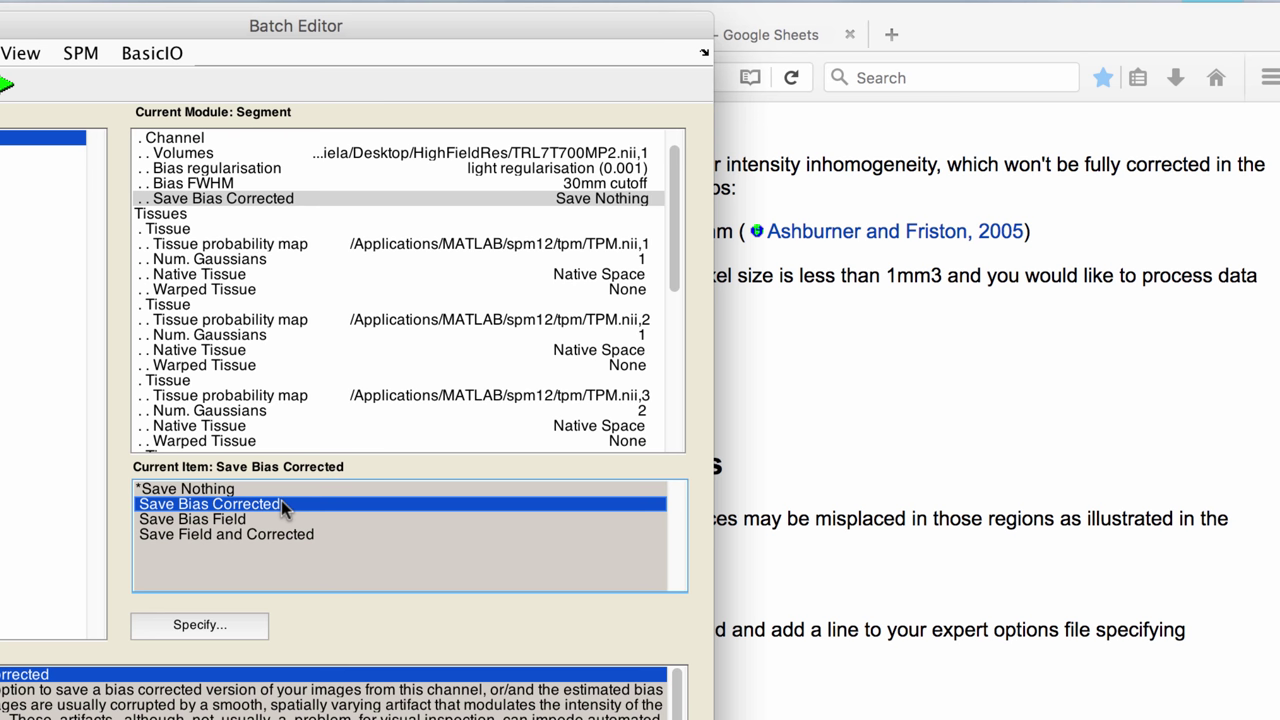
scroll(439, 316, "up", 2)
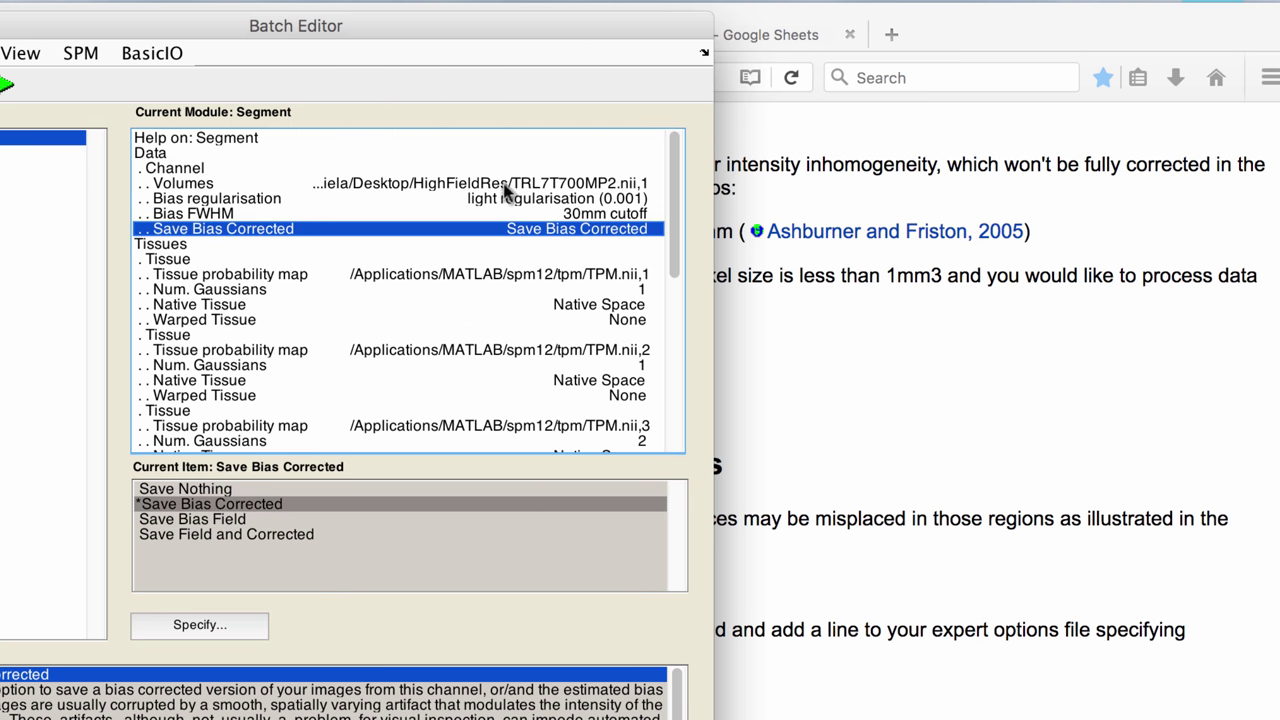
scroll(456, 280, "down", 10)
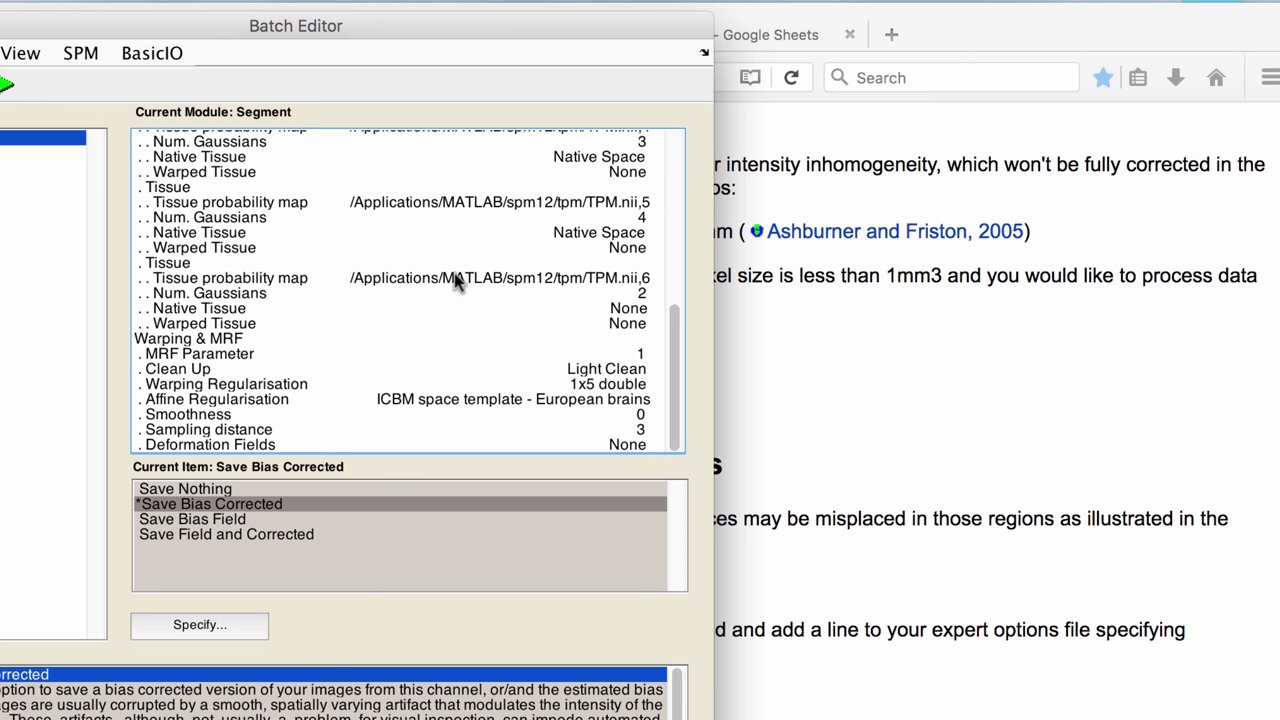
scroll(454, 279, "up", 2)
scroll(454, 279, "down", 2)
scroll(454, 279, "up", 10)
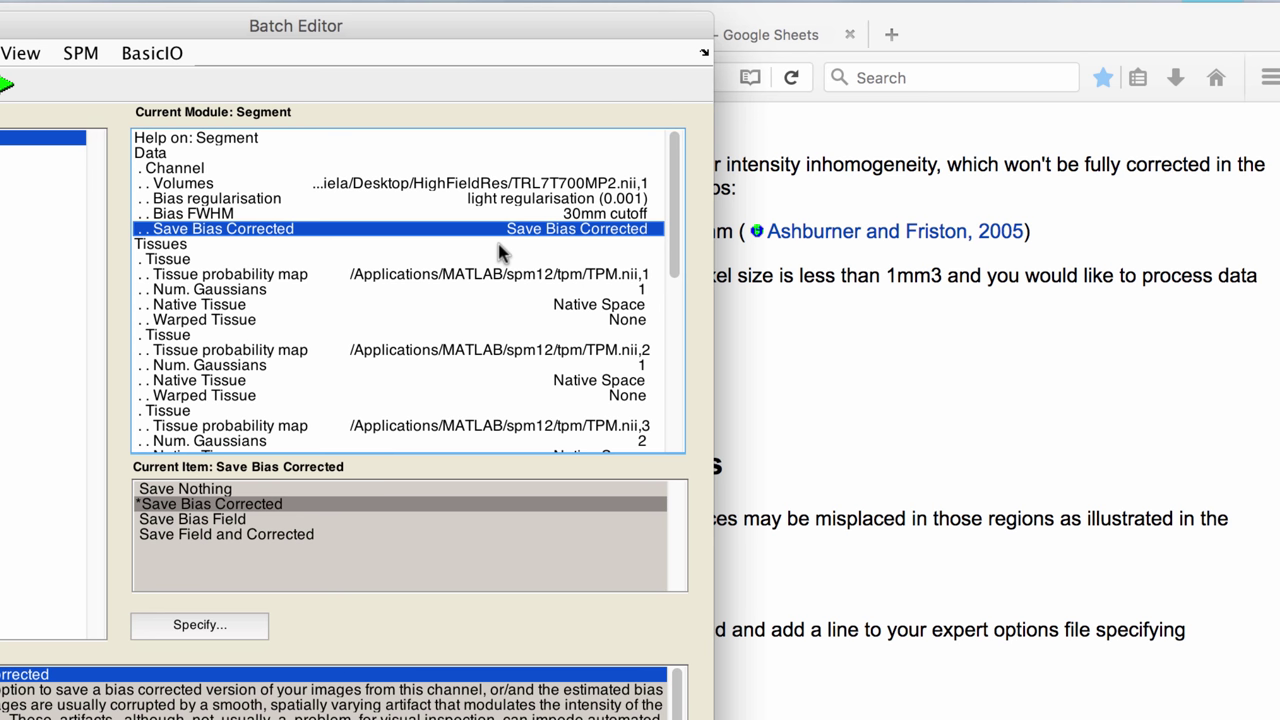
scroll(502, 254, "down", 8)
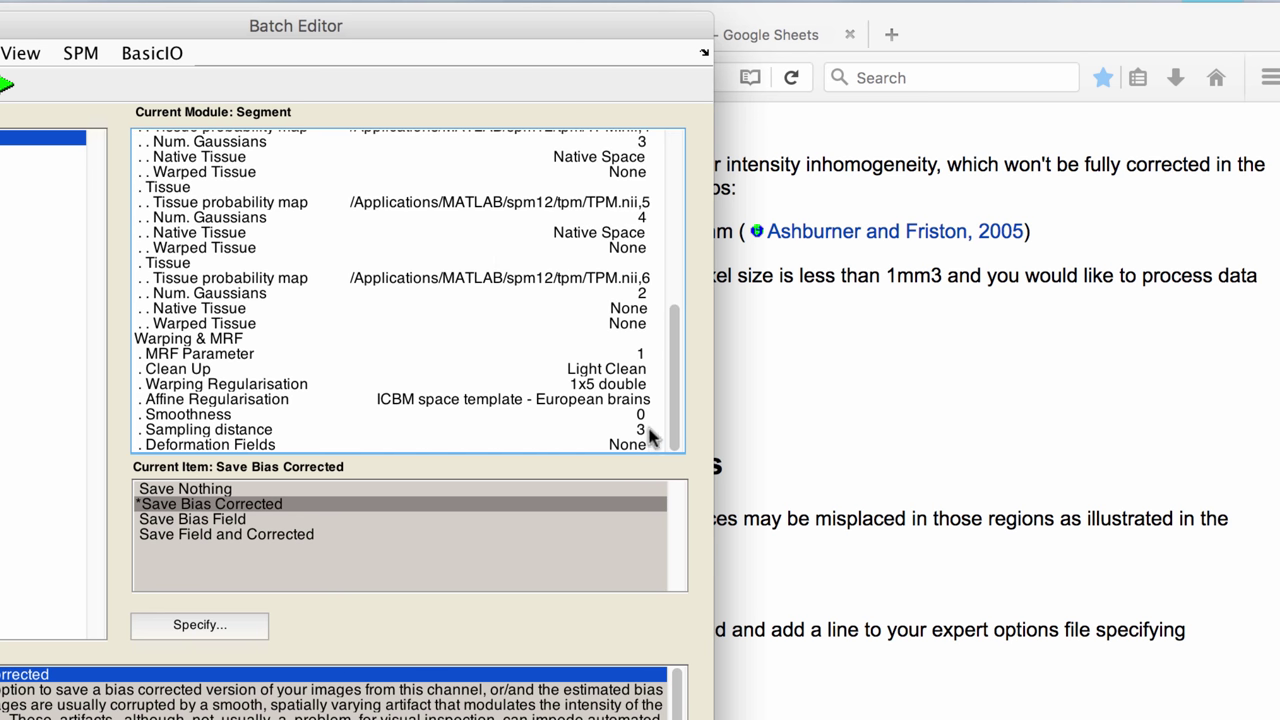
Check the wiki's recommended 'Sampling distance = 2' line.
left_click(597, 432)
left_click(814, 412)
triple_click(100, 412)
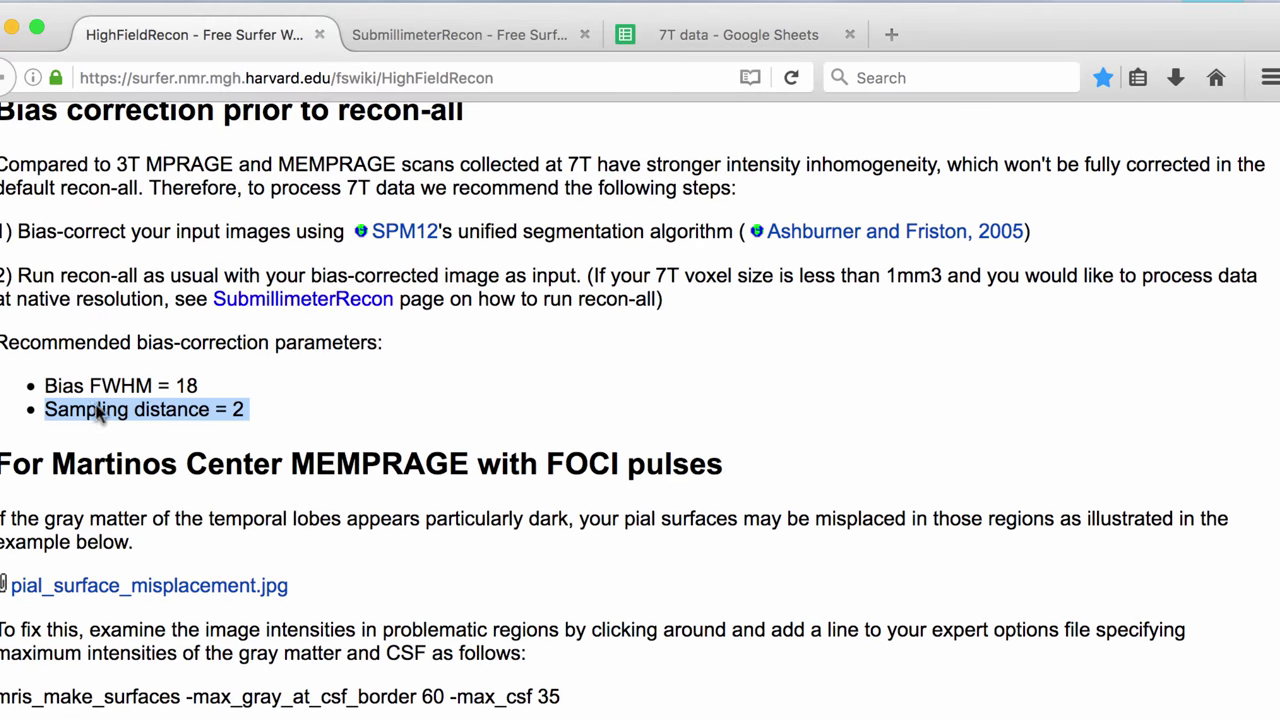
scroll(455, 350, "up", 1)
scroll(456, 345, "up", 2)
scroll(457, 338, "down", 1)
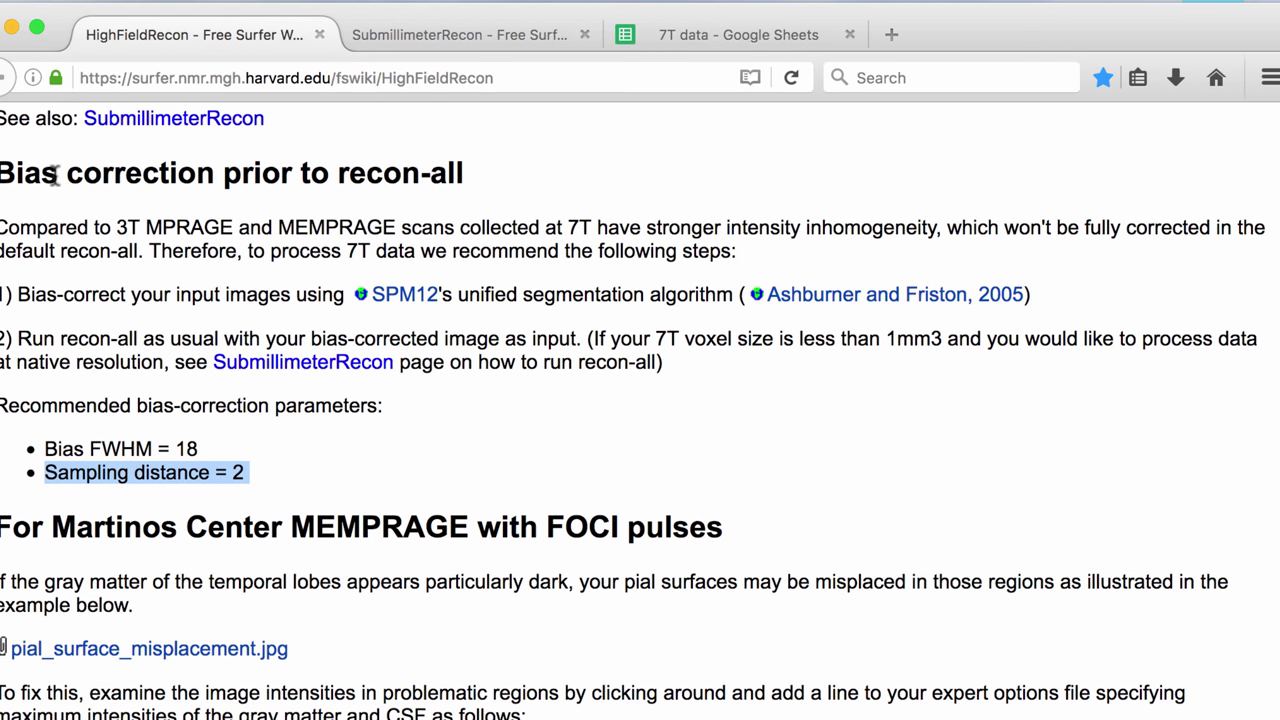
Replace the Segment sampling distance value 3 with 2 and confirm it.
key("super+Tab")
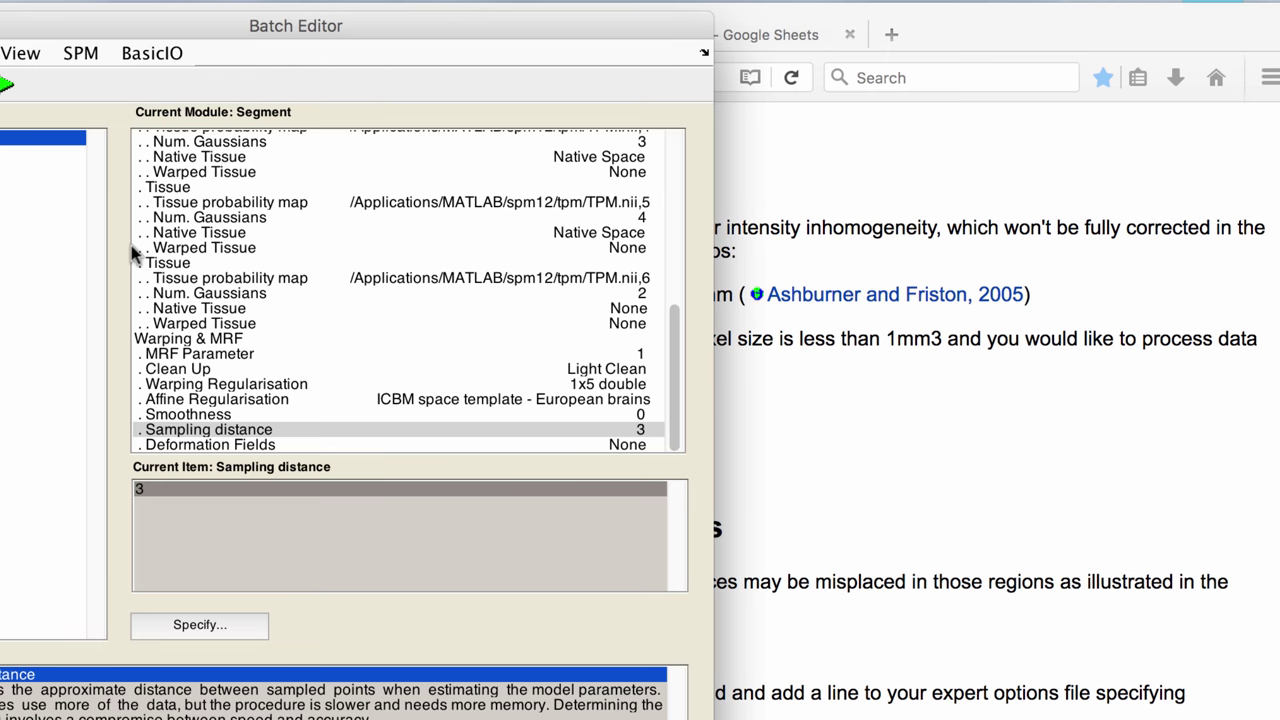
left_click(250, 430)
left_click(200, 624)
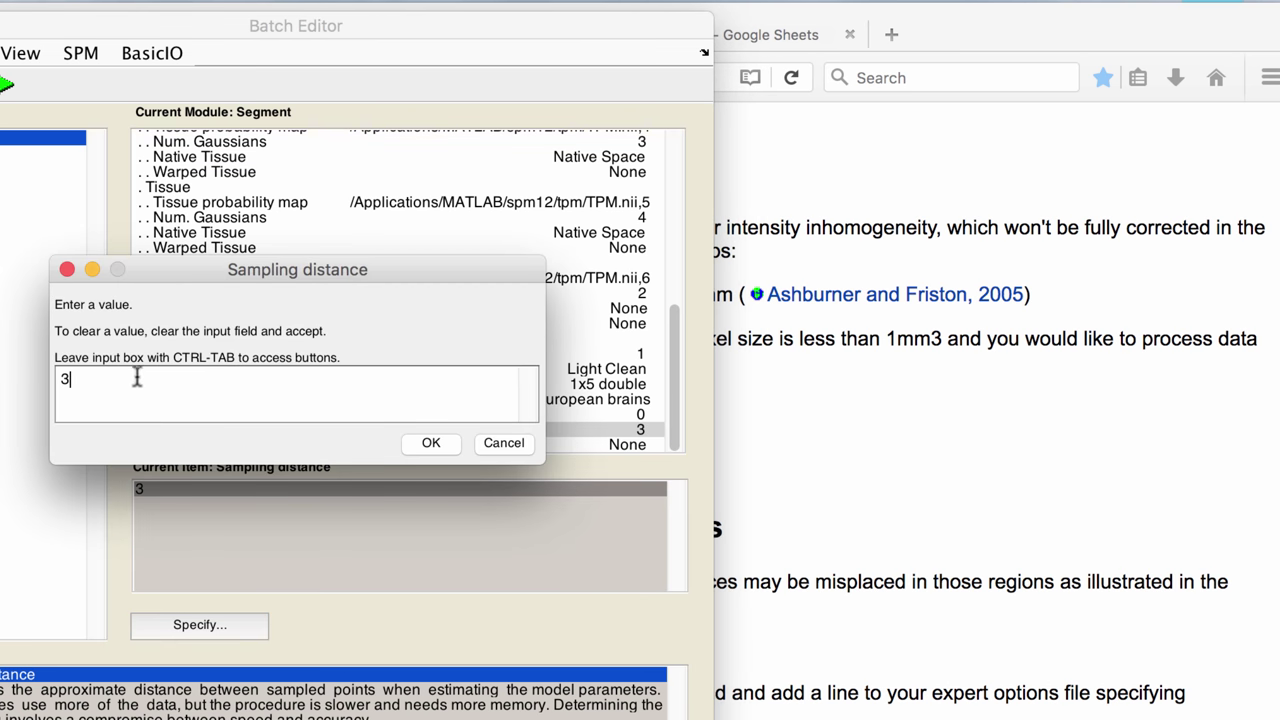
left_click_drag(137, 377, 60, 380)
type("2")
left_click(425, 446)
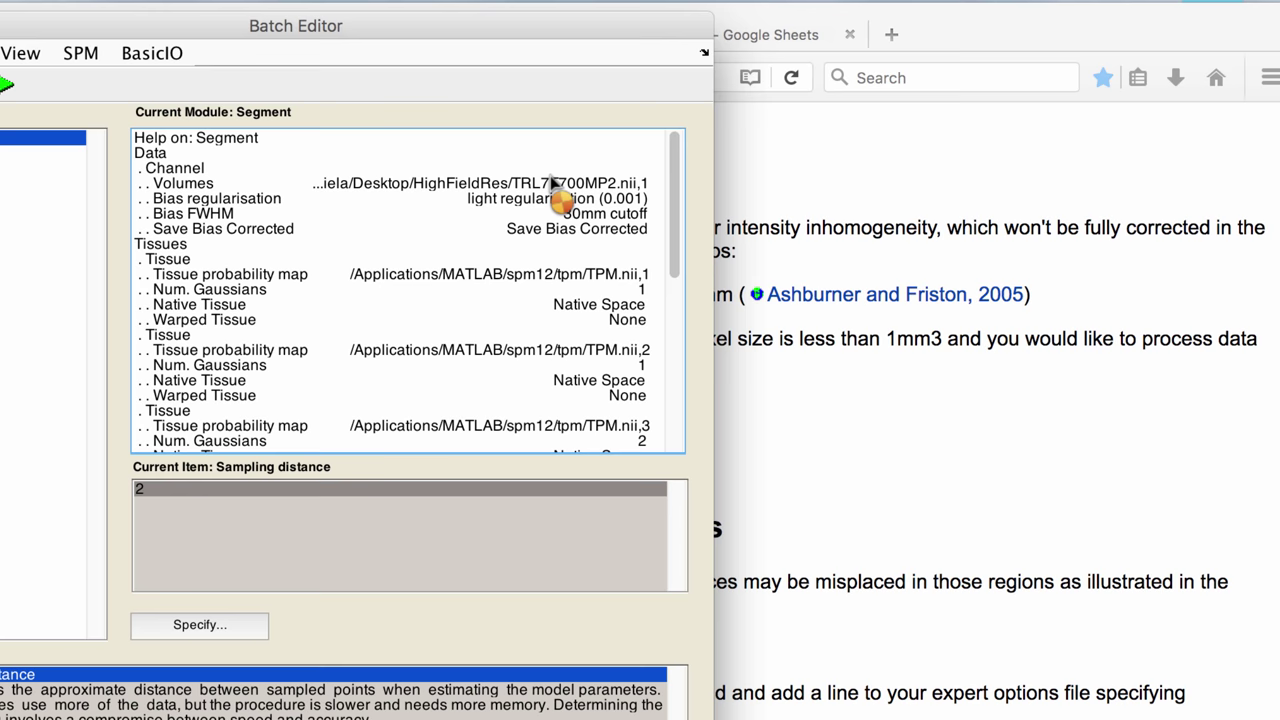
Check MATLAB's Segment output, then open the c2TRL7T700MP2.nii tissue map in MRIcron.
key("super+Tab")
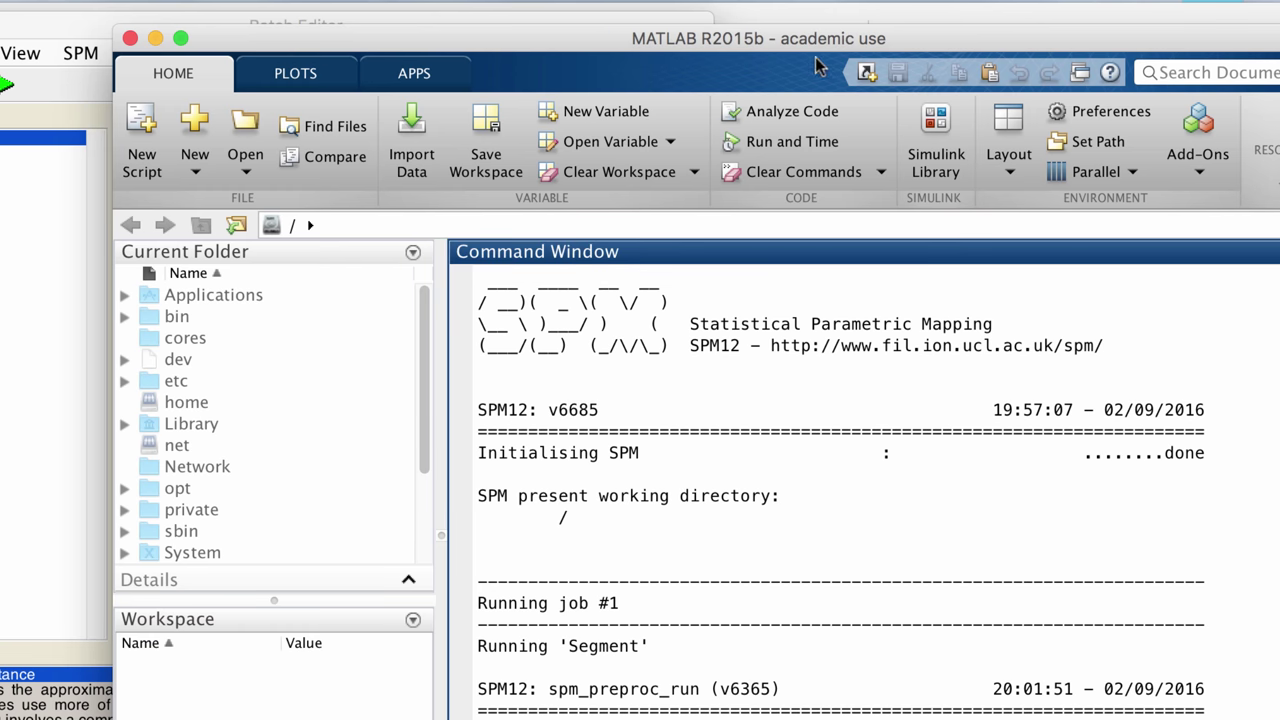
left_click_drag(810, 48, 798, 2)
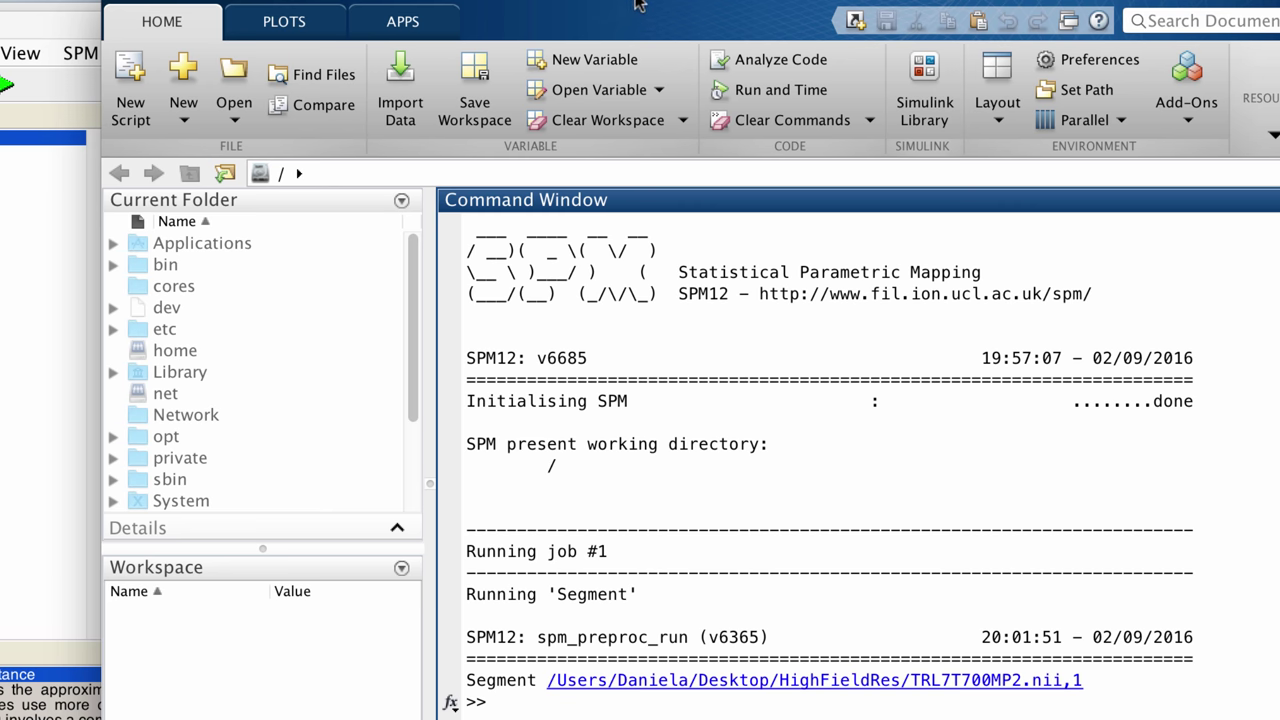
left_click_drag(598, 2, 580, 36)
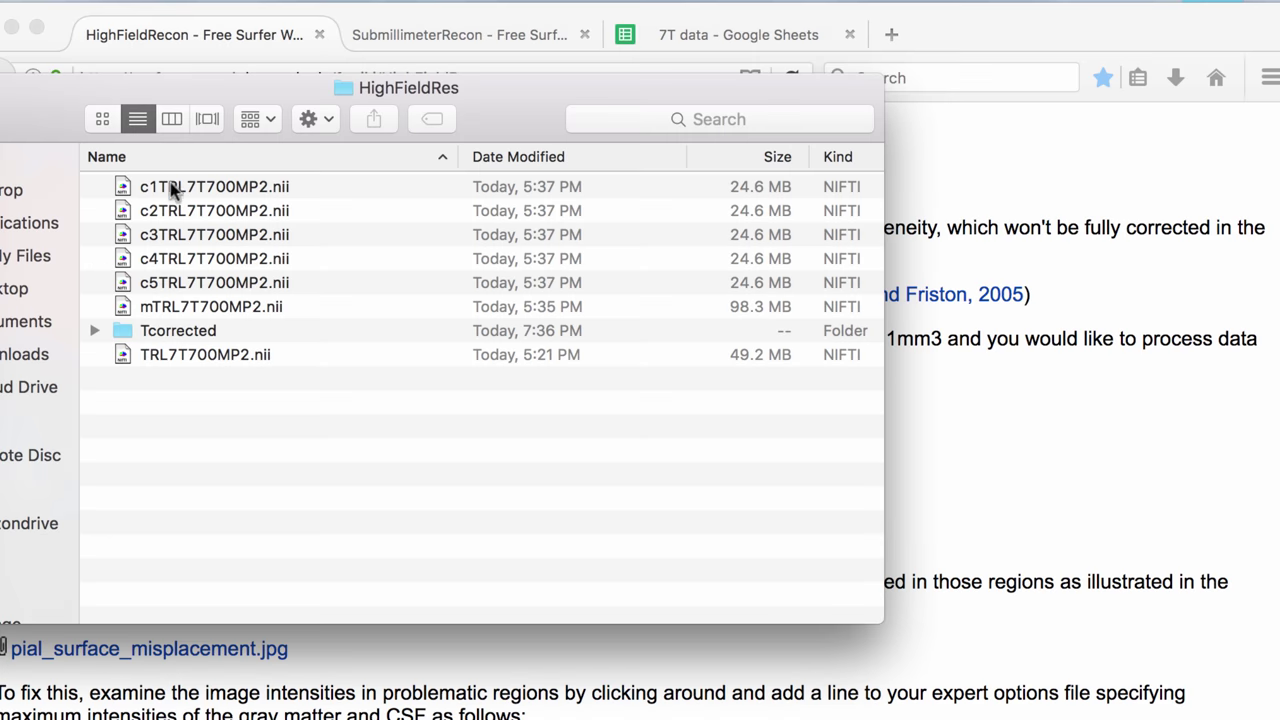
double_click(185, 212)
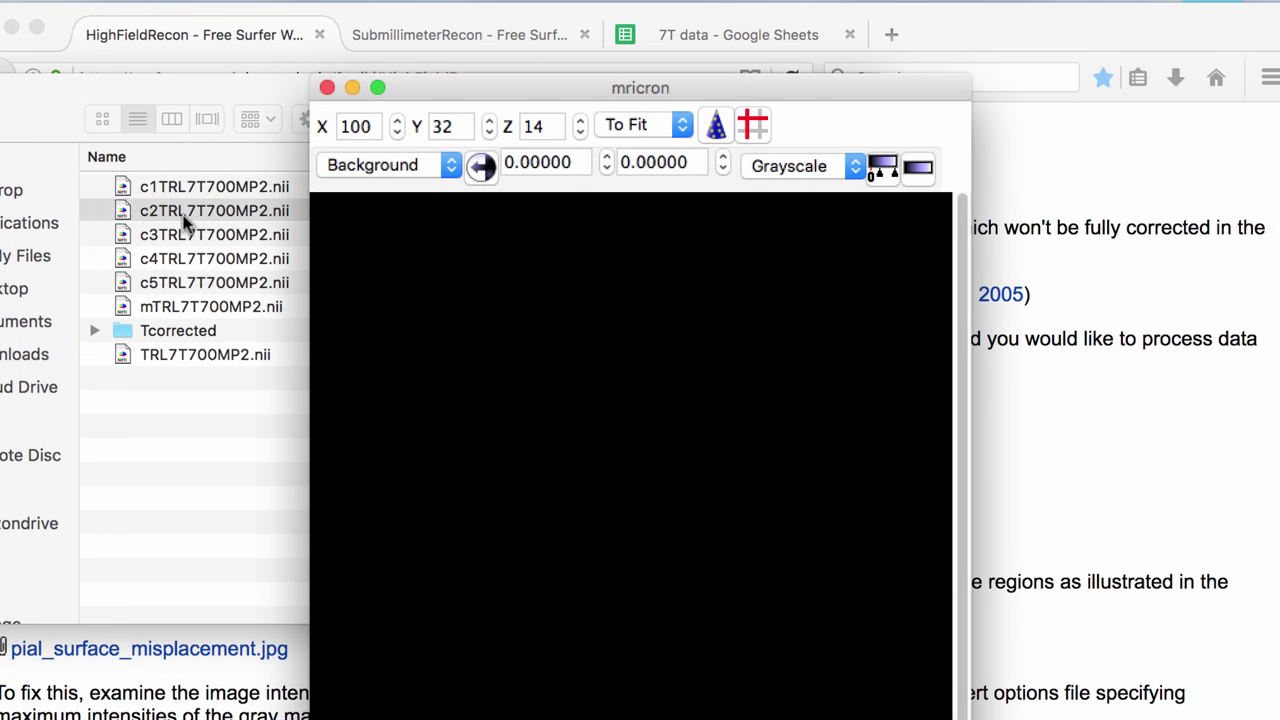
Preview the c4, c3 and c5 TRL7T700MP2.nii tissue maps in MRIcron, then close the viewer.
left_click(213, 265)
double_click(213, 265)
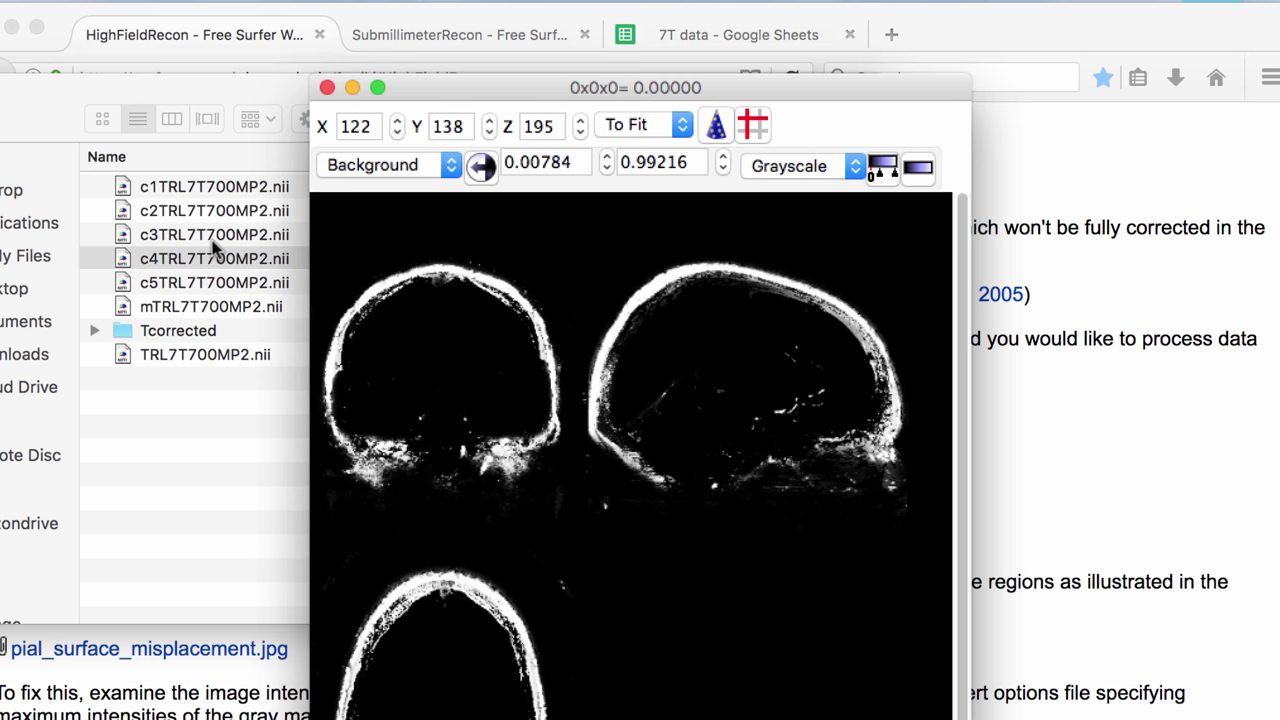
double_click(214, 236)
double_click(214, 283)
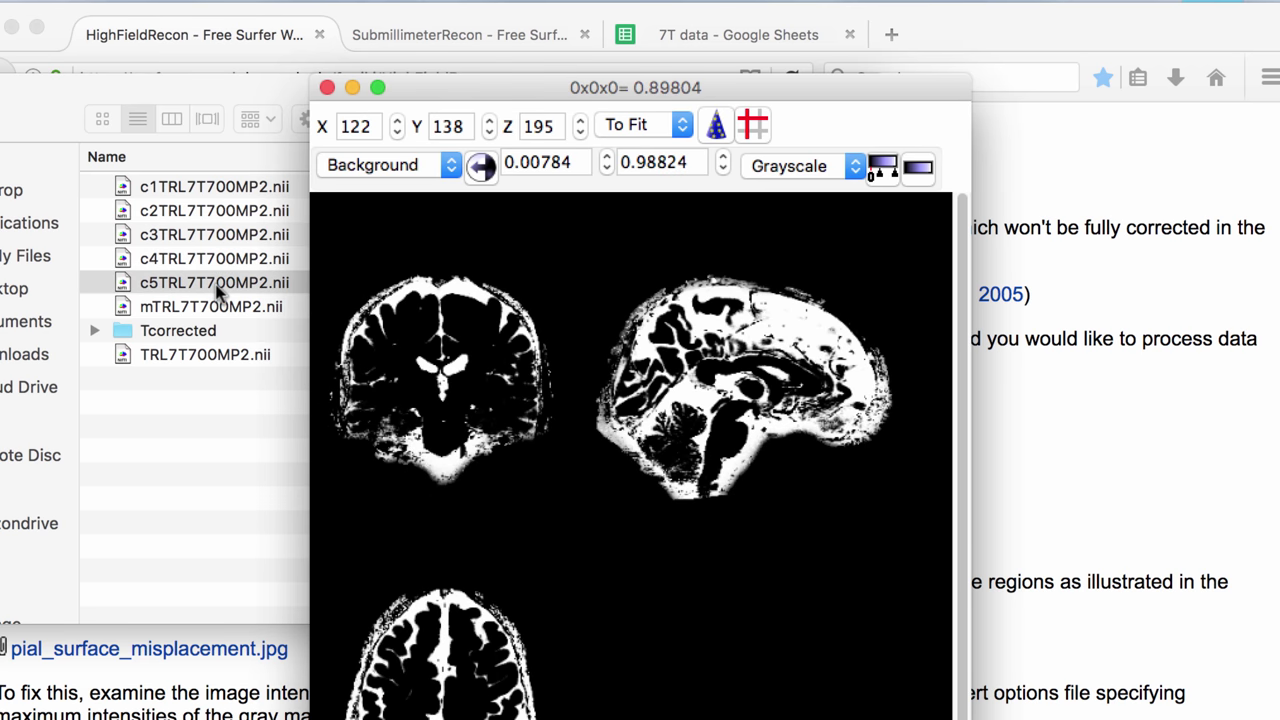
left_click(326, 88)
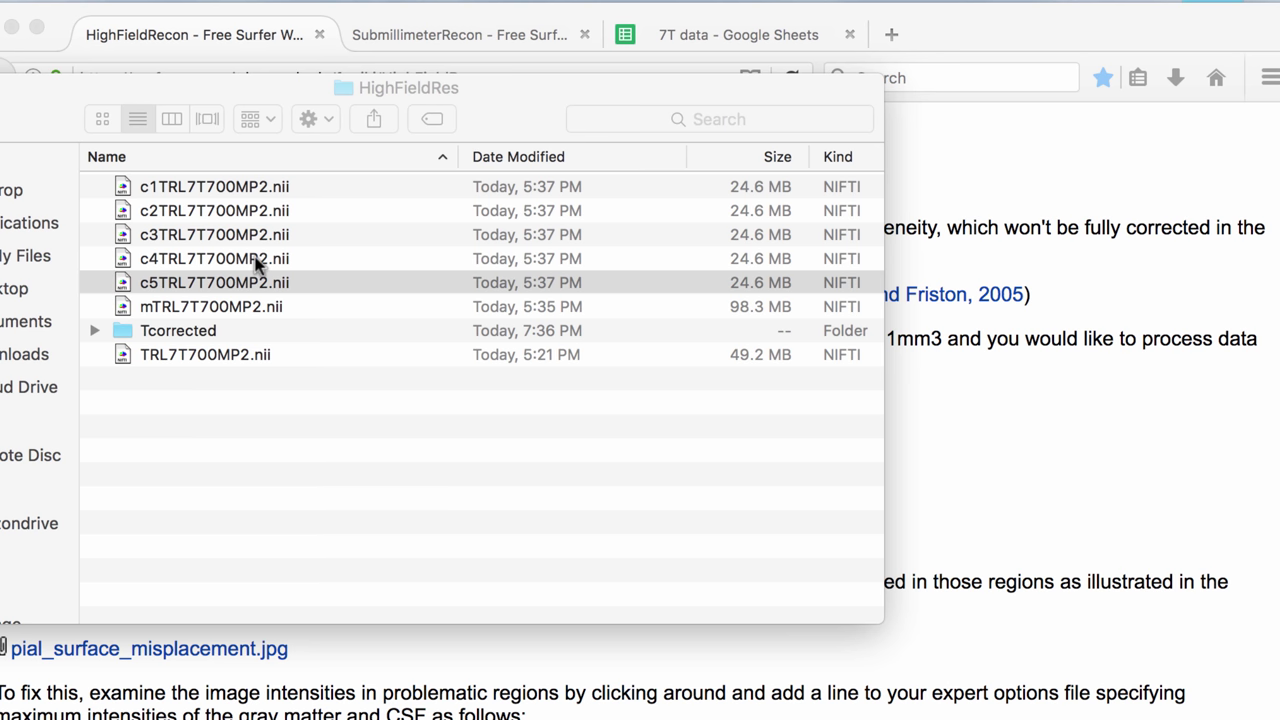
Trash the c1–c5TRL7T700MP2.nii tissue maps and open mTRL7T700MP2.nii in MRIcron.
left_click(259, 187)
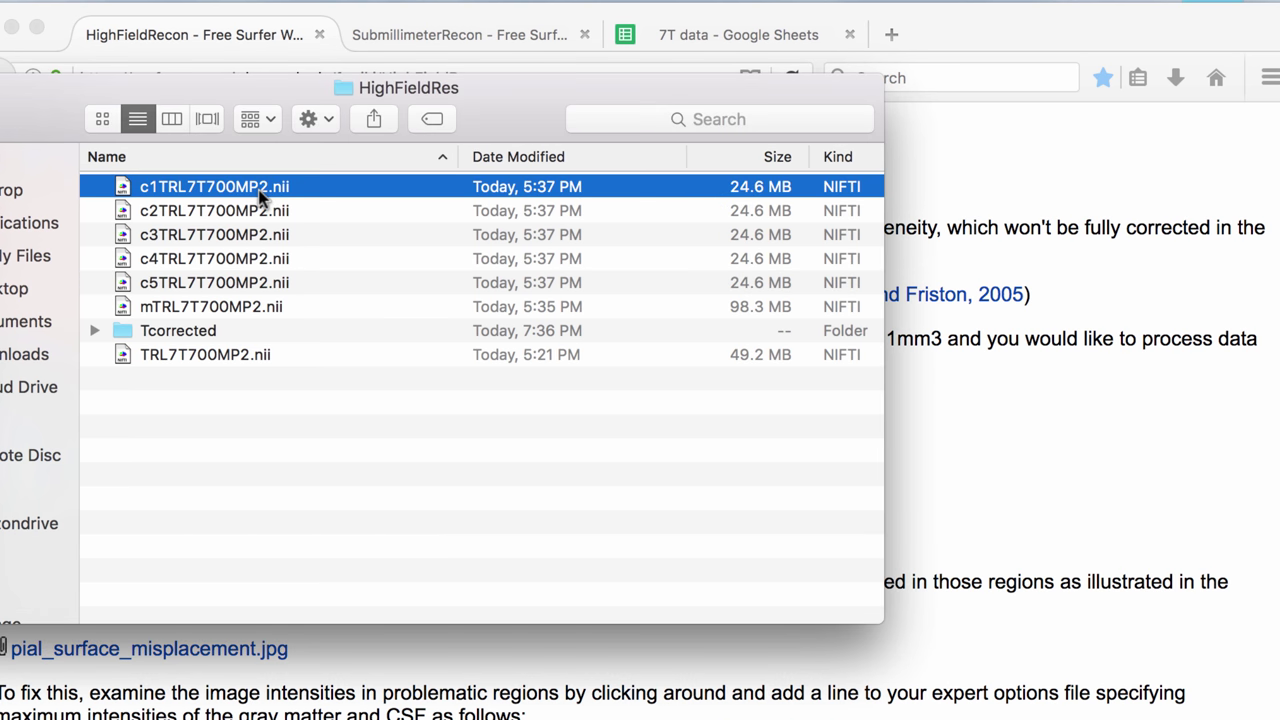
left_click(229, 282, "shift")
right_click(229, 282)
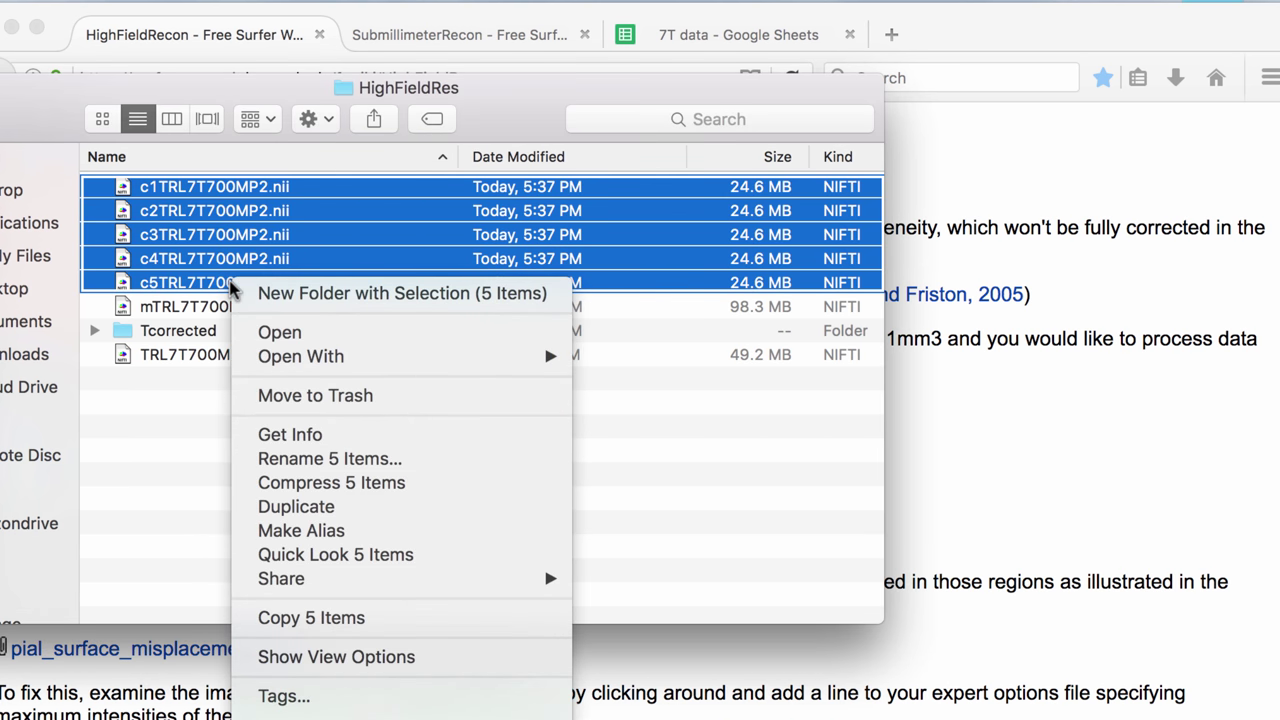
left_click(272, 396)
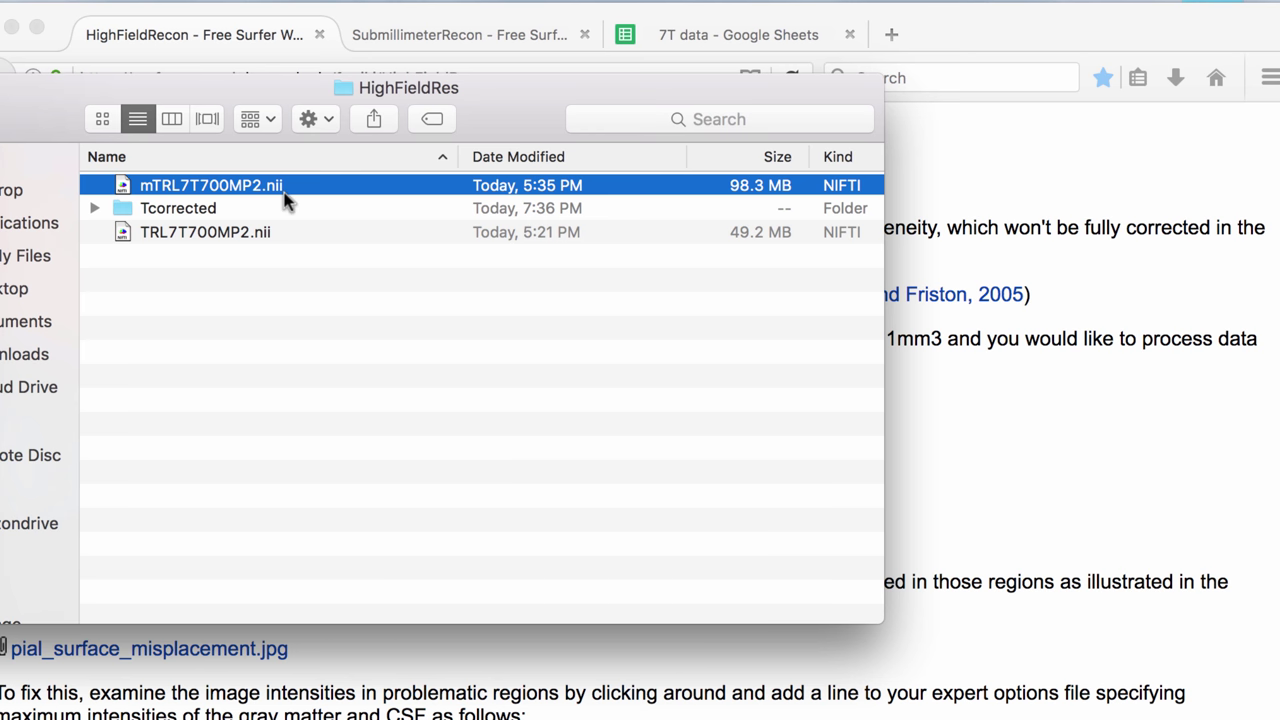
double_click(285, 200)
left_click_drag(614, 83, 930, 12)
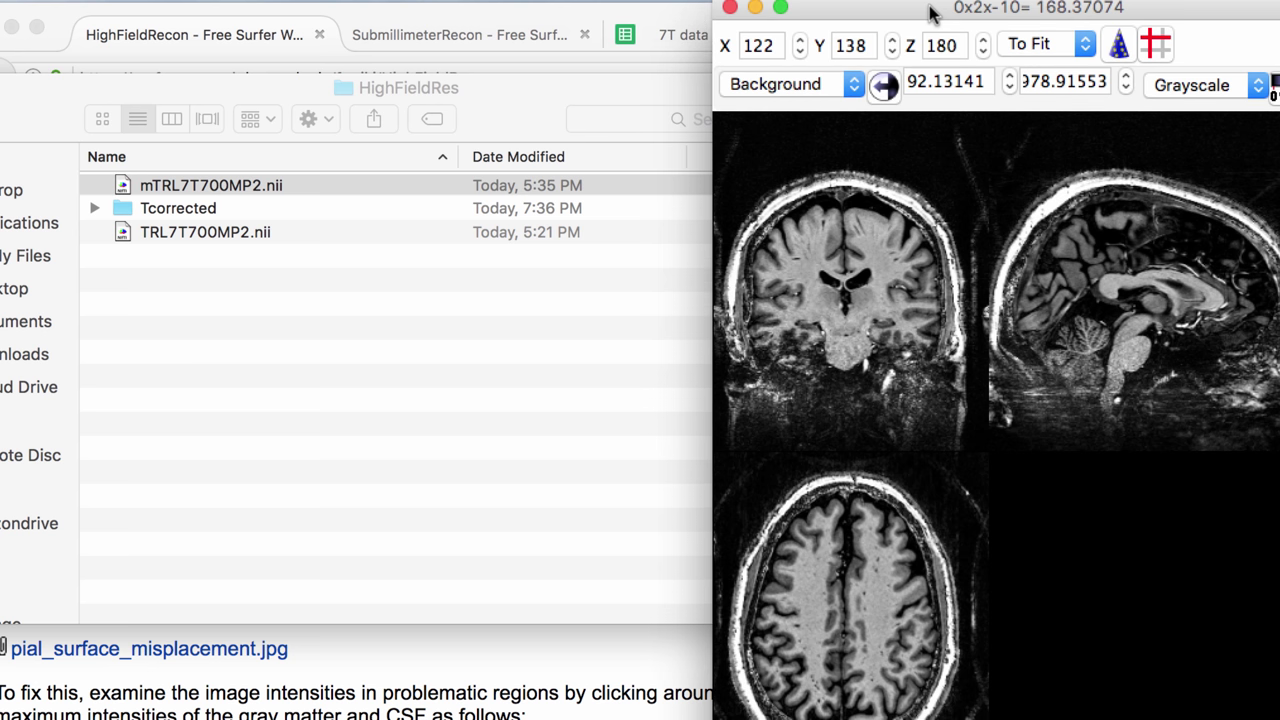
Open the original TRL7T700MP2.nii in MRIcron and browse its slices with the crosshair.
double_click(241, 236)
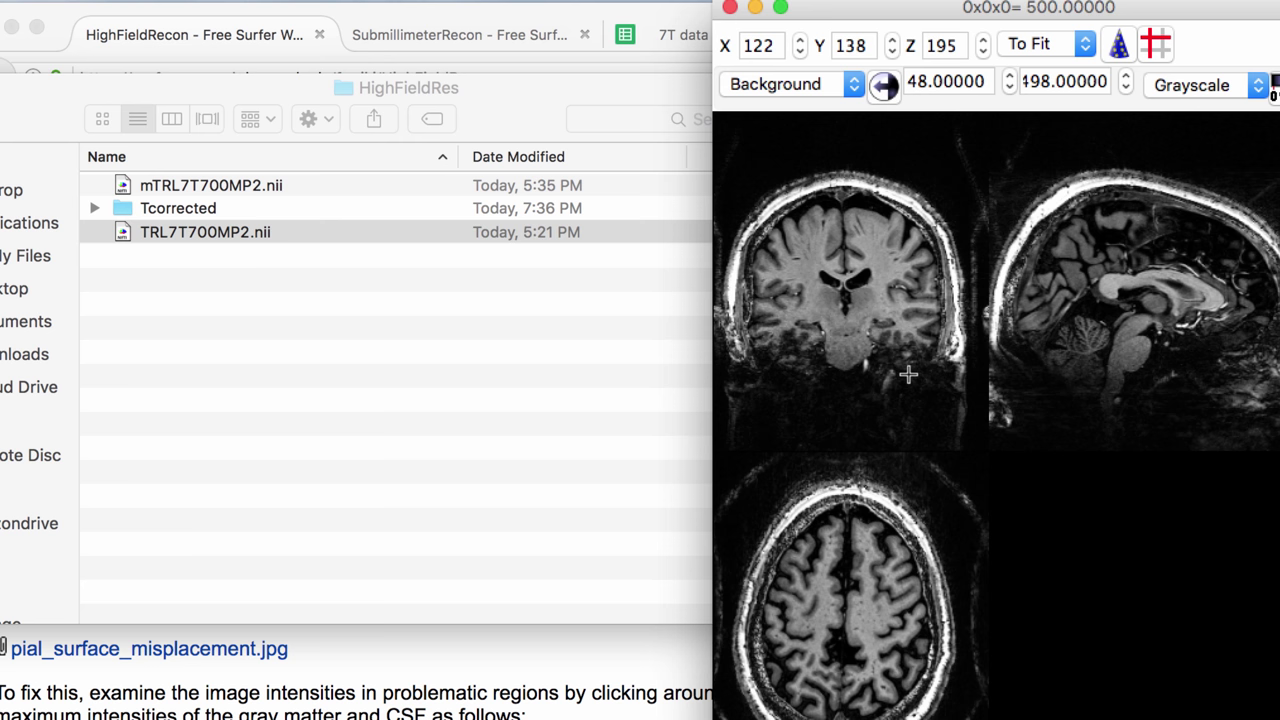
left_click_drag(908, 366, 838, 340)
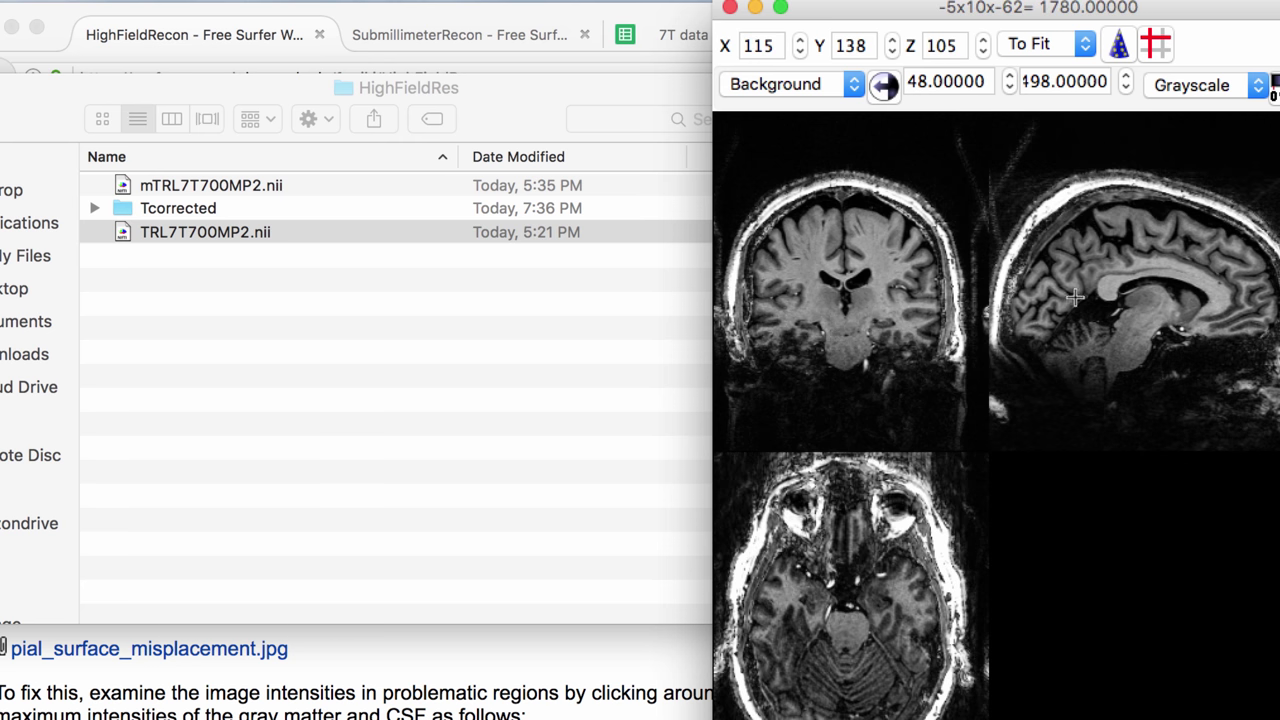
left_click_drag(835, 270, 873, 274)
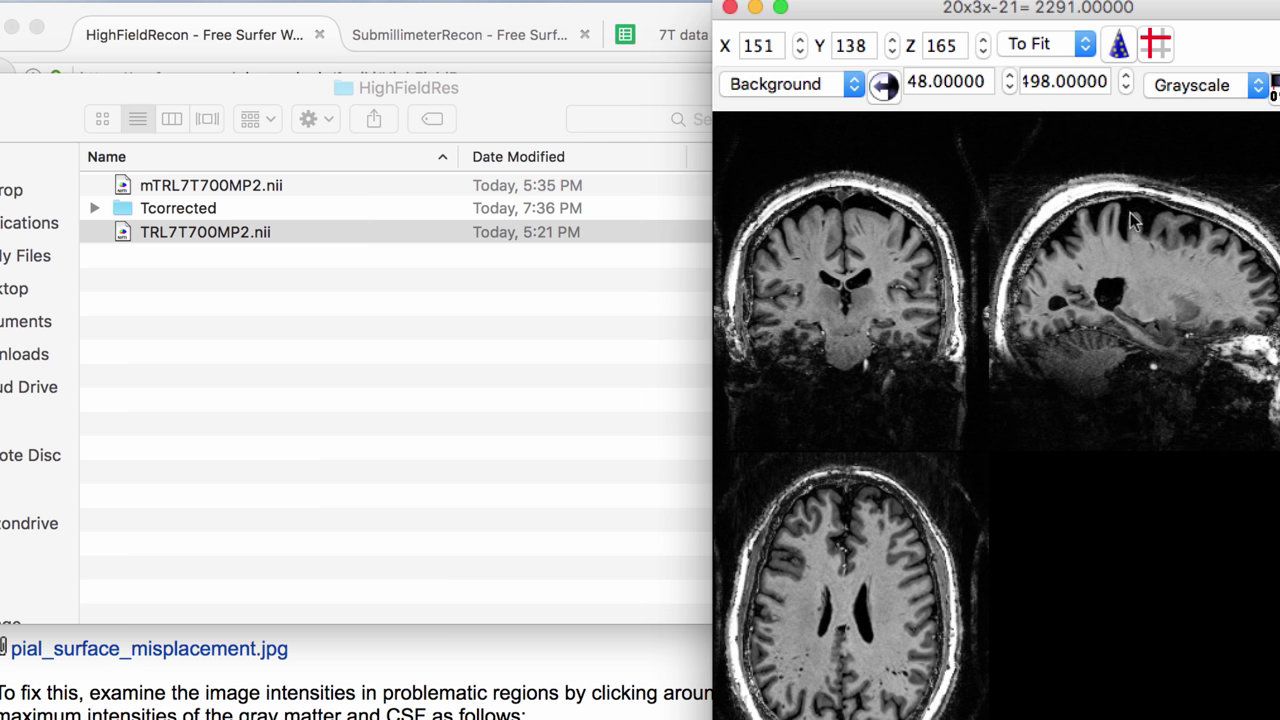
Compare bias-corrected mTRL7T700MP2.nii slices, including sagittal X 141, against the original, then close MRIcron.
double_click(294, 183)
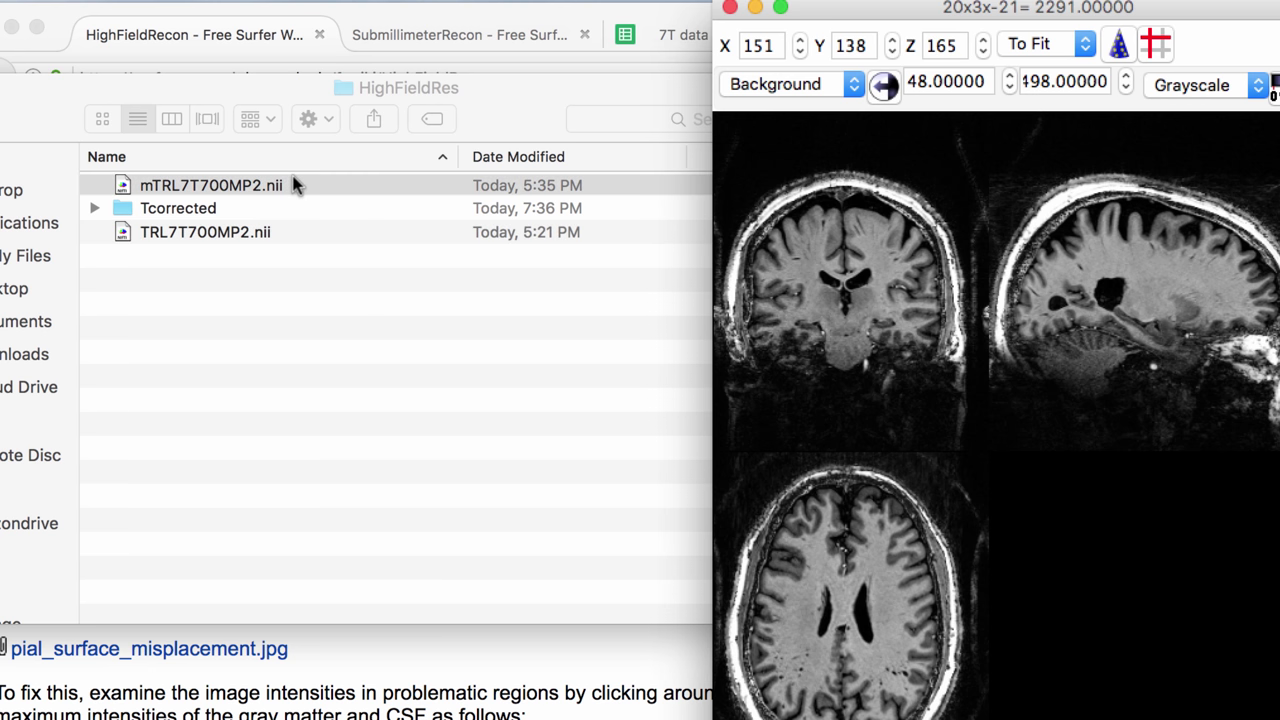
left_click_drag(875, 303, 854, 304)
left_click(854, 304)
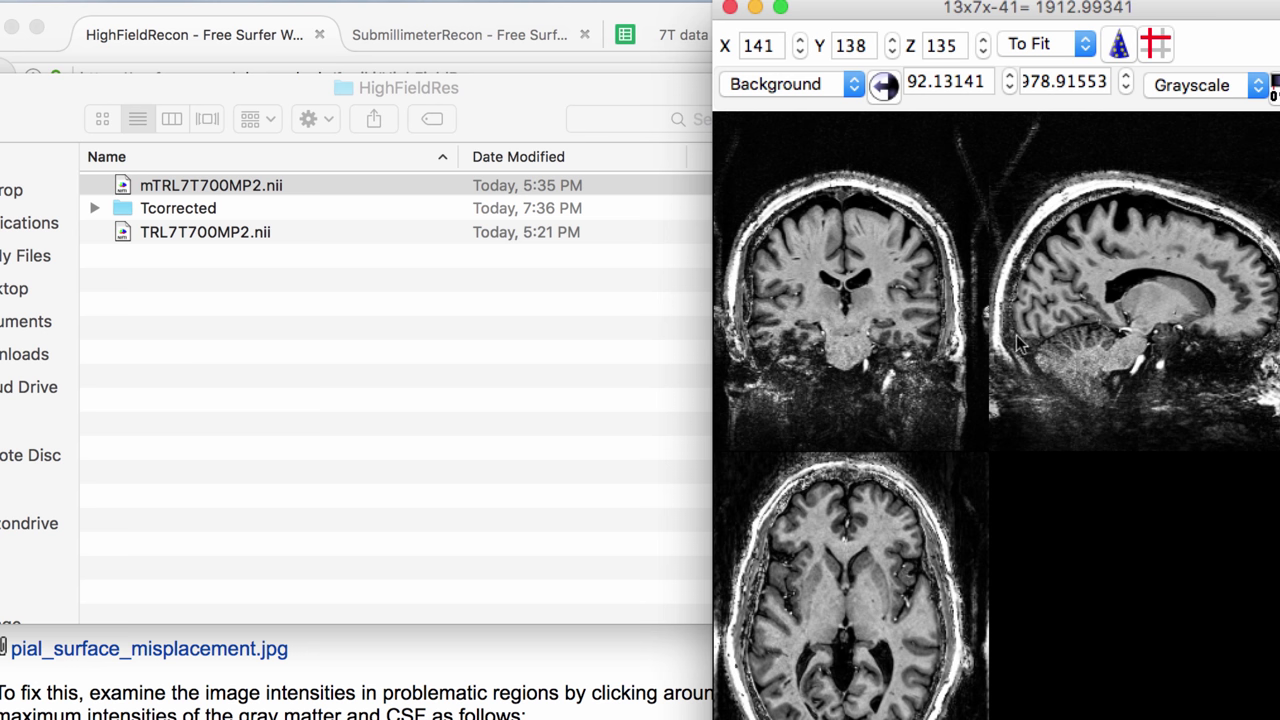
left_click_drag(872, 382, 871, 340)
key("Down")
key("Down")
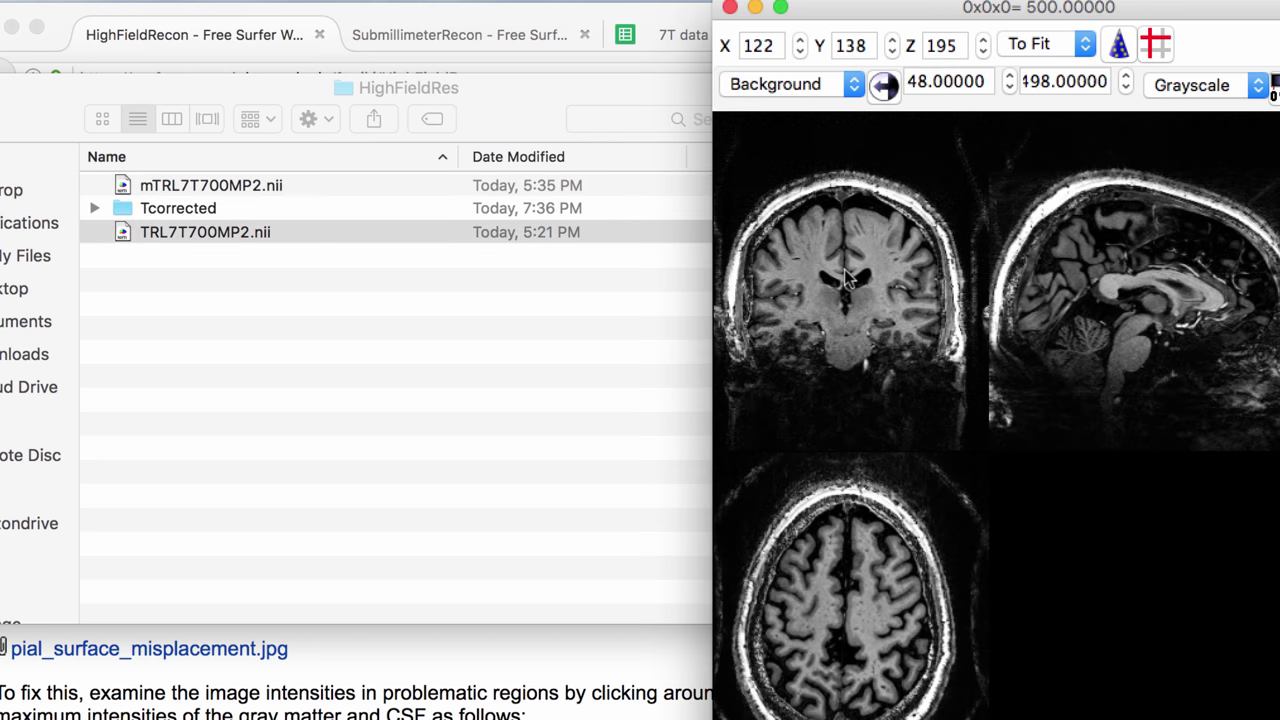
left_click_drag(847, 279, 810, 245)
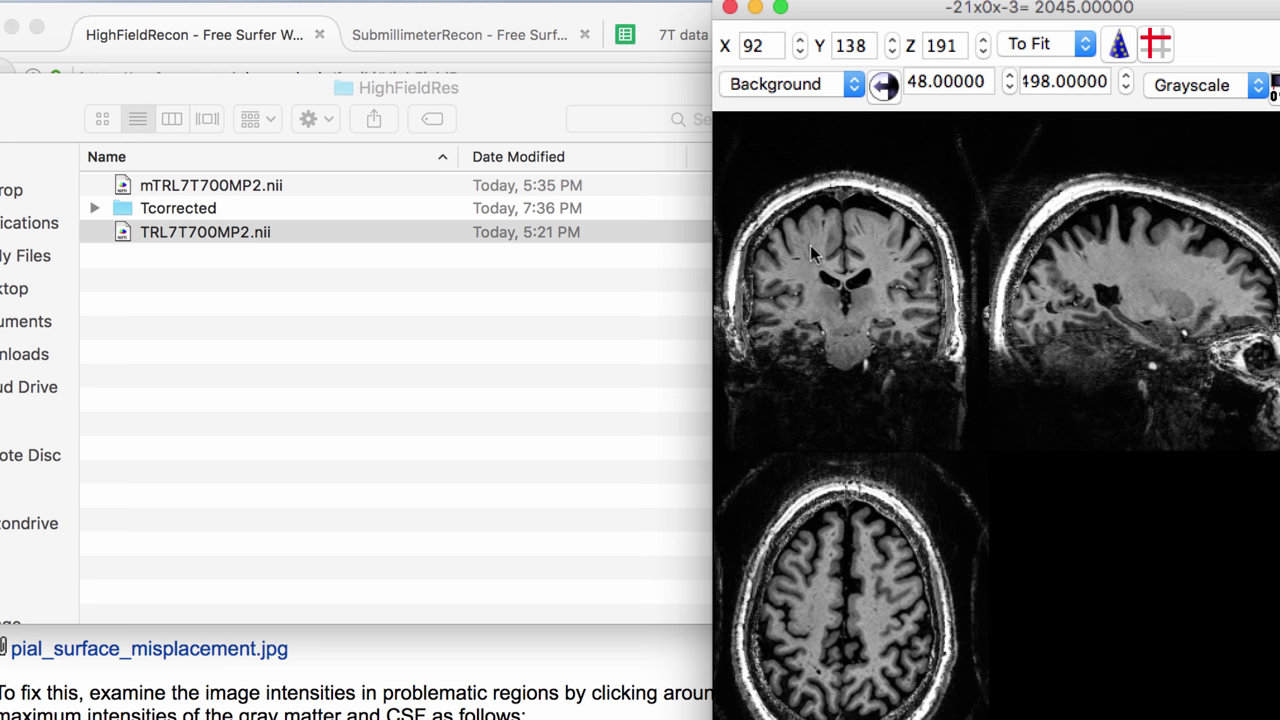
left_click(731, 8)
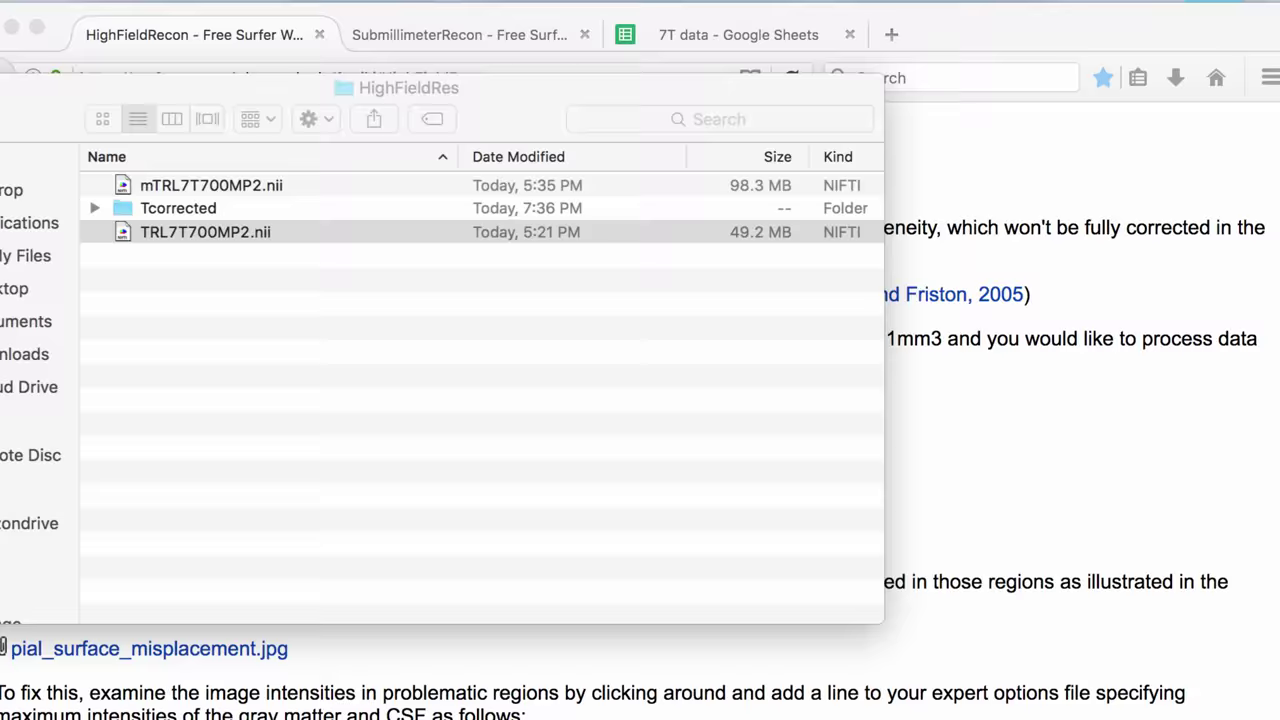
Bring the HighFieldRecon wiki page forward and return to its 'Running recon-all on data collected at 7T' heading.
key("super+w")
left_click(180, 206)
triple_click(78, 328)
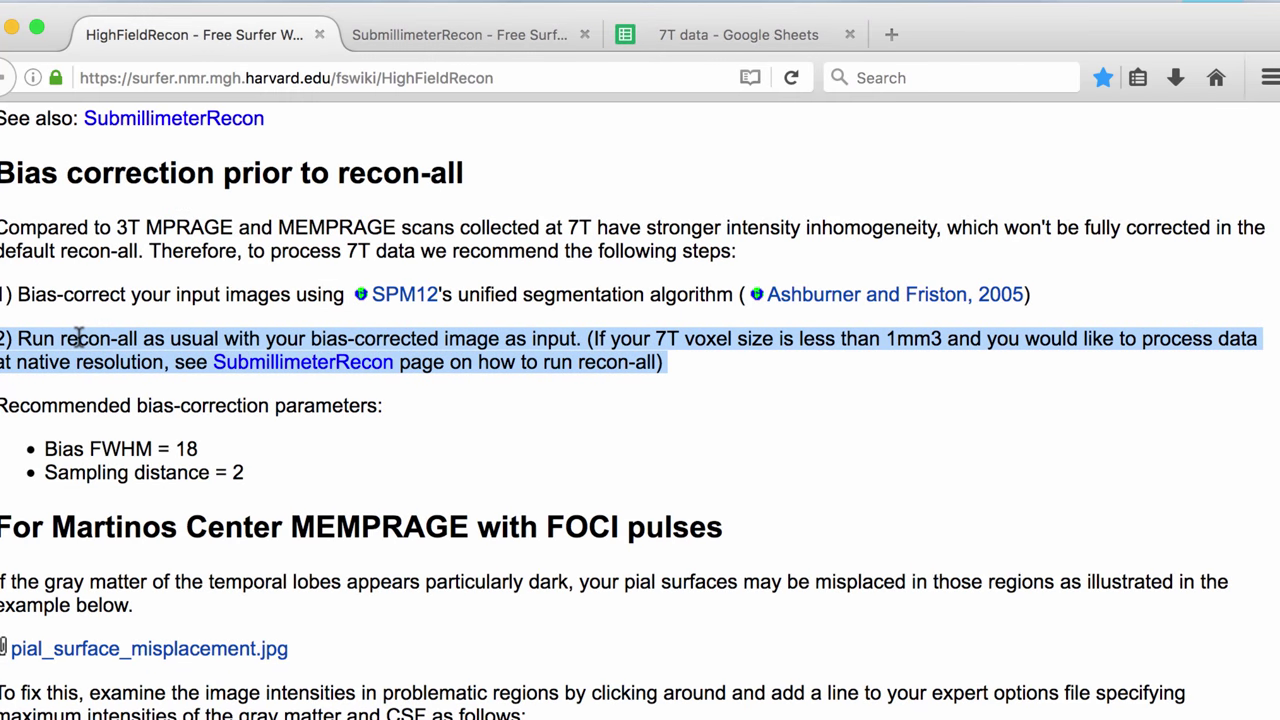
scroll(392, 450, "down", 1)
scroll(392, 450, "down", 1)
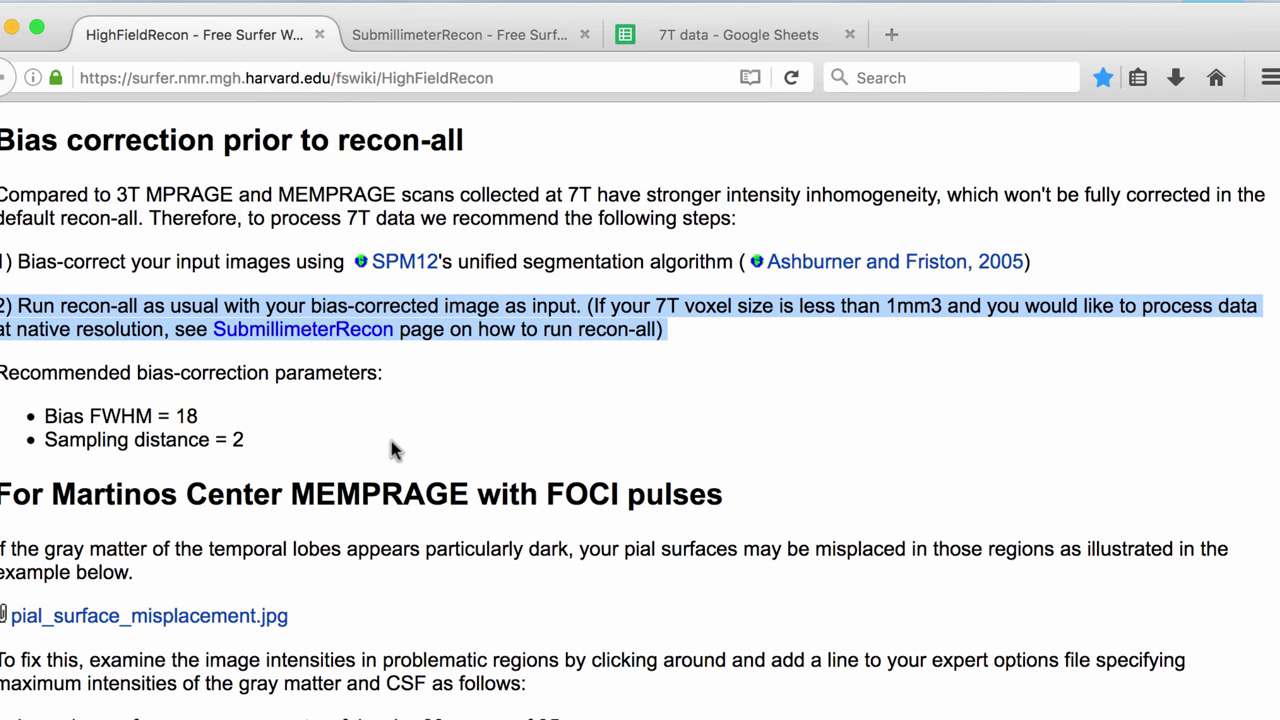
scroll(392, 450, "down", 1)
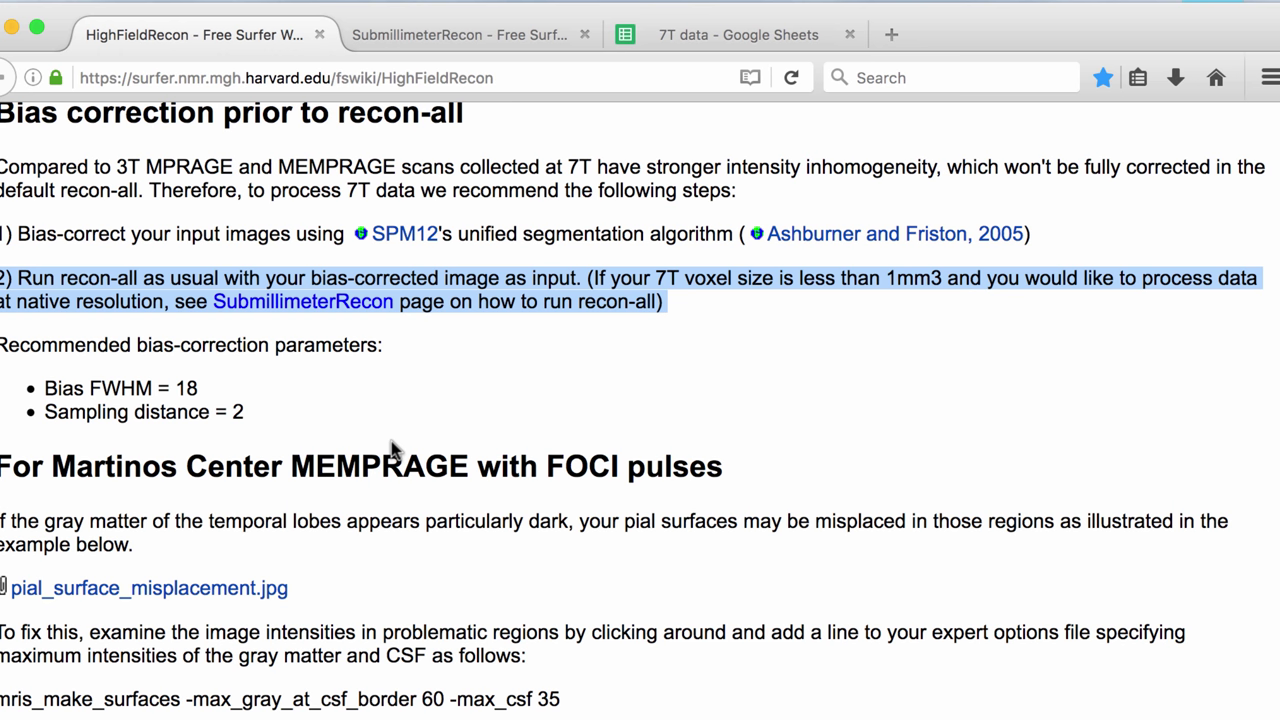
left_click(451, 360)
scroll(451, 360, "up", 5)
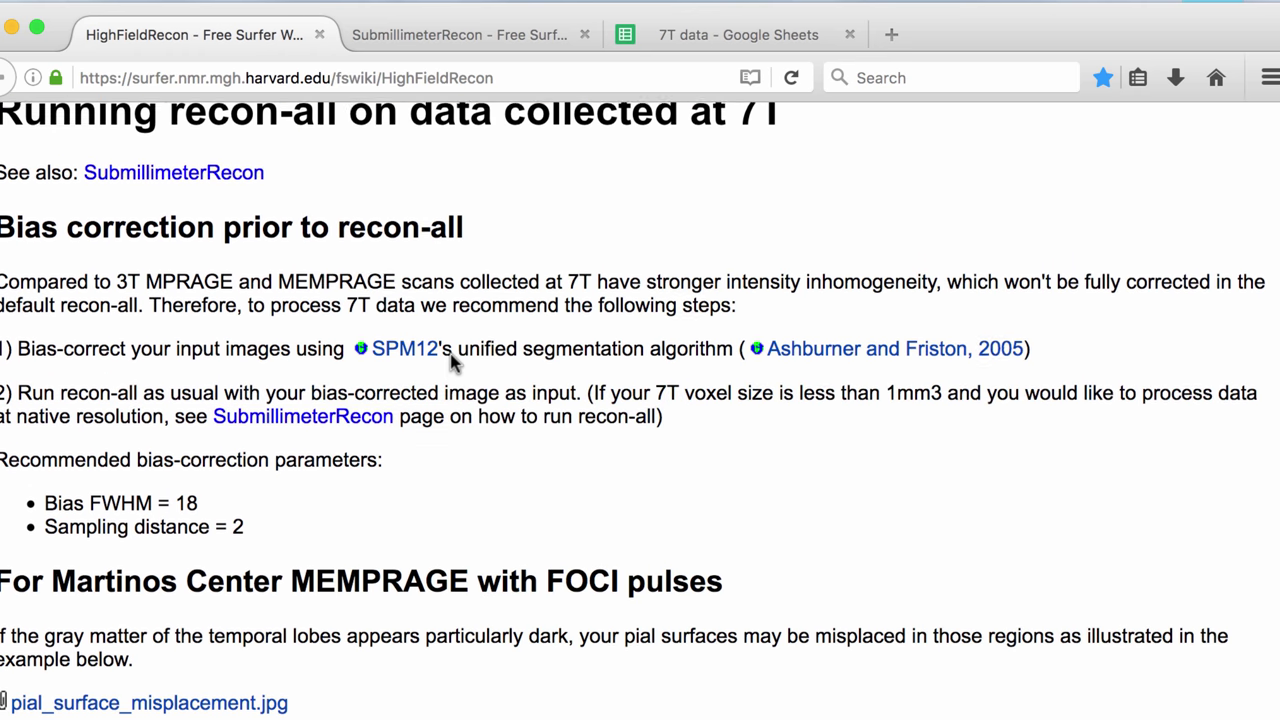
scroll(451, 360, "up", 2)
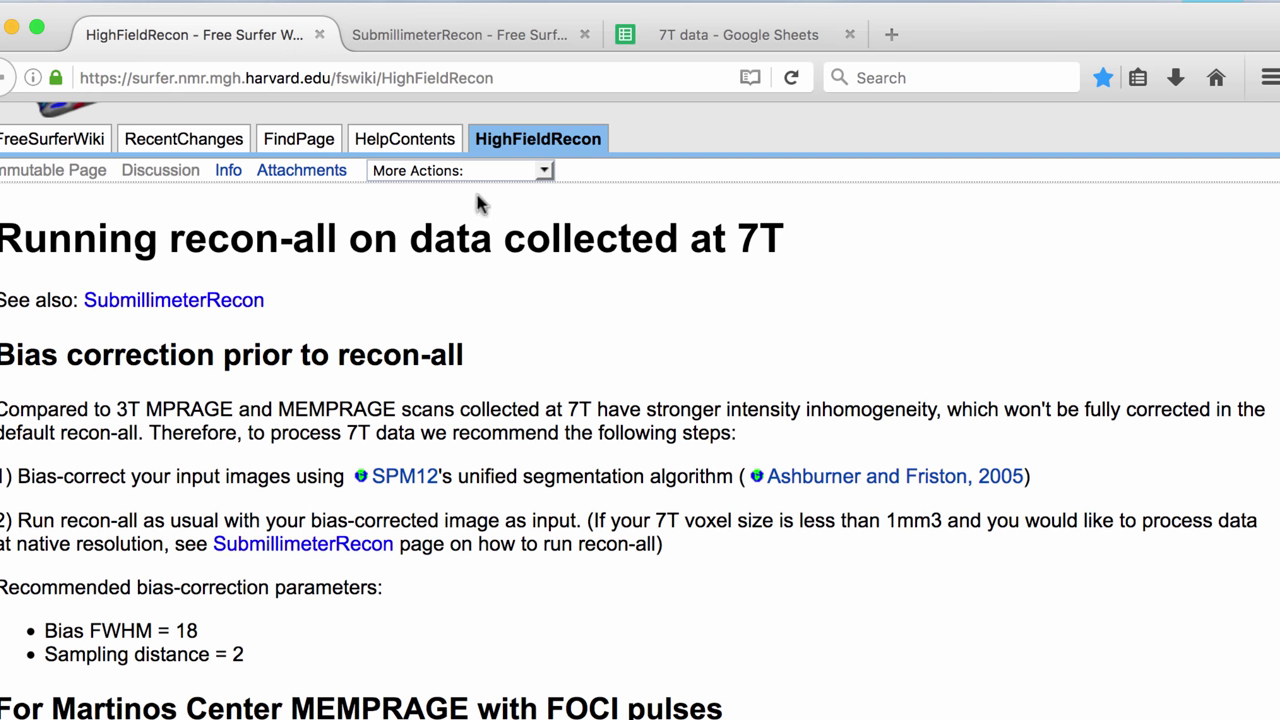
Flip between the SubmillimeterRecon and HighFieldRecon pages, settling on SubmillimeterRecon.
left_click(467, 34)
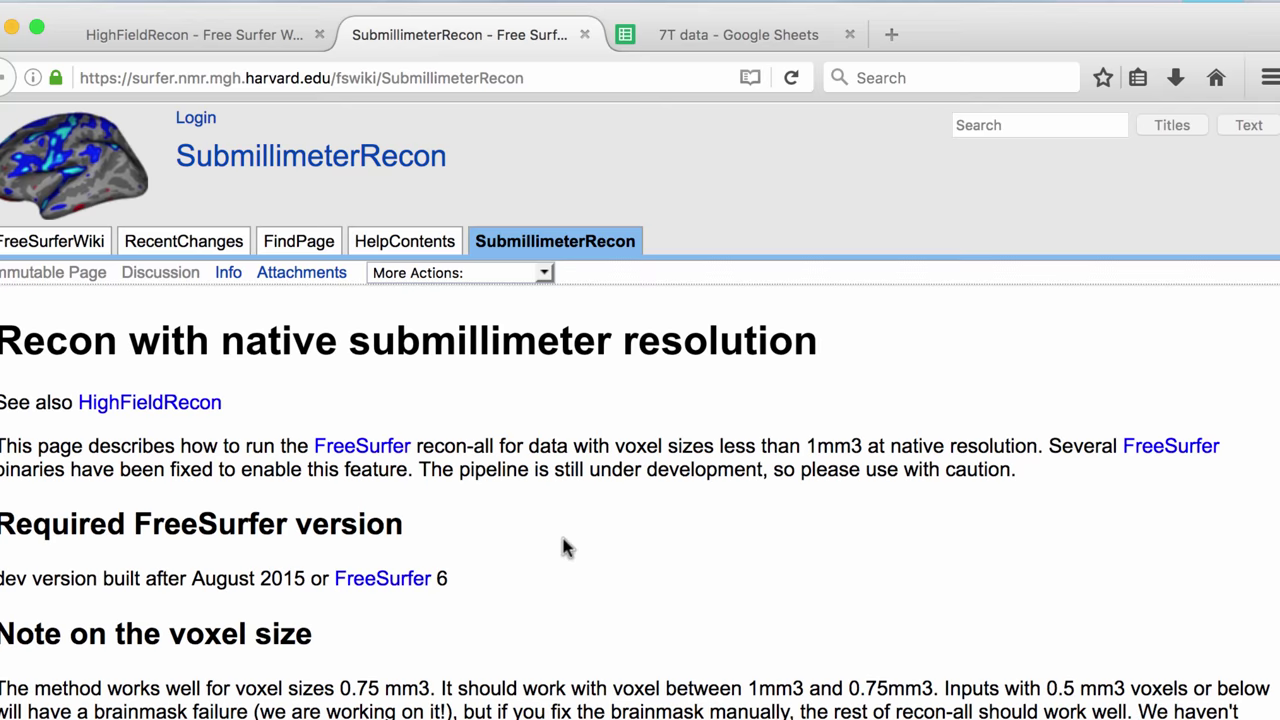
scroll(563, 547, "down", 10)
scroll(565, 548, "up", 3)
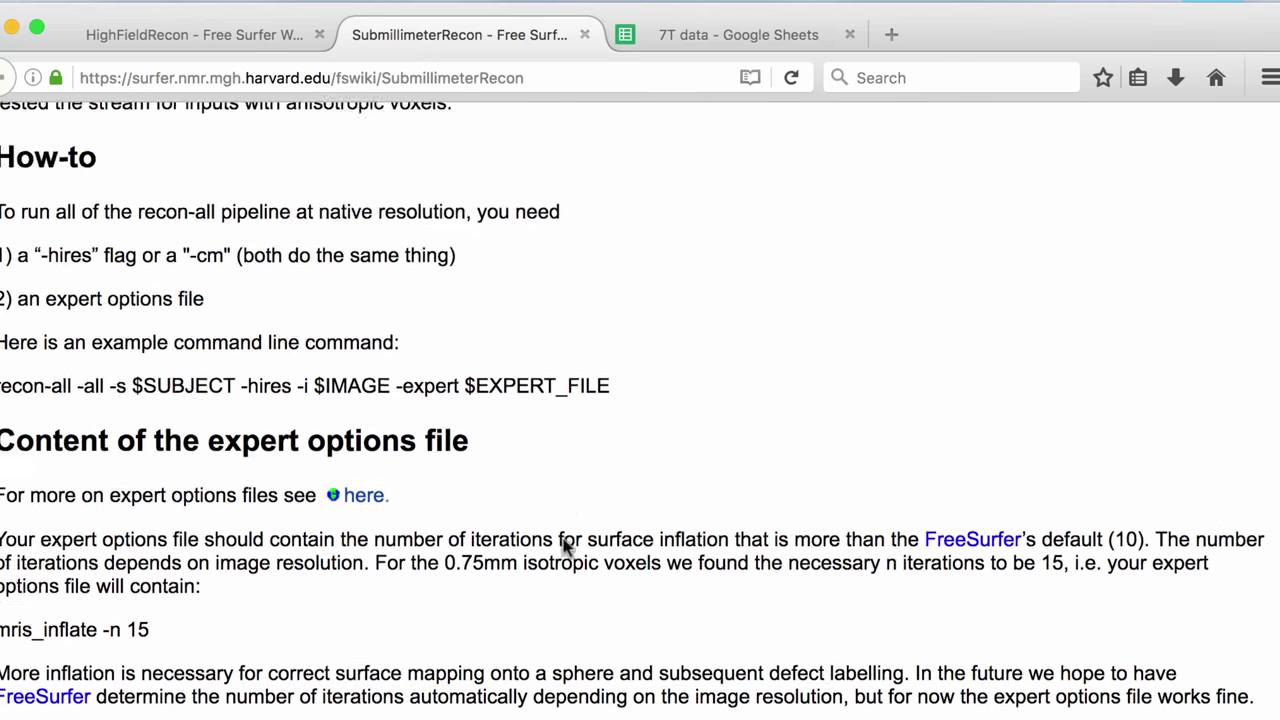
scroll(565, 545, "up", 8)
left_click(180, 37)
scroll(437, 462, "down", 1)
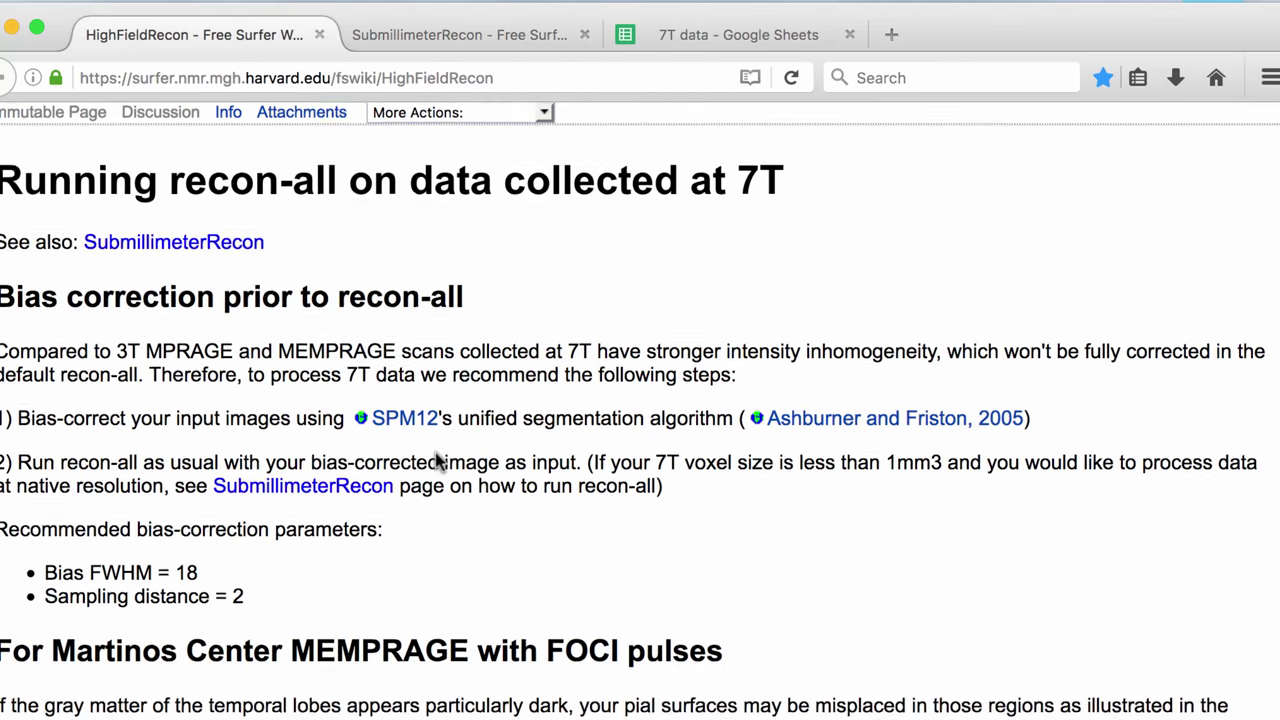
scroll(437, 462, "down", 3)
scroll(440, 440, "up", 5)
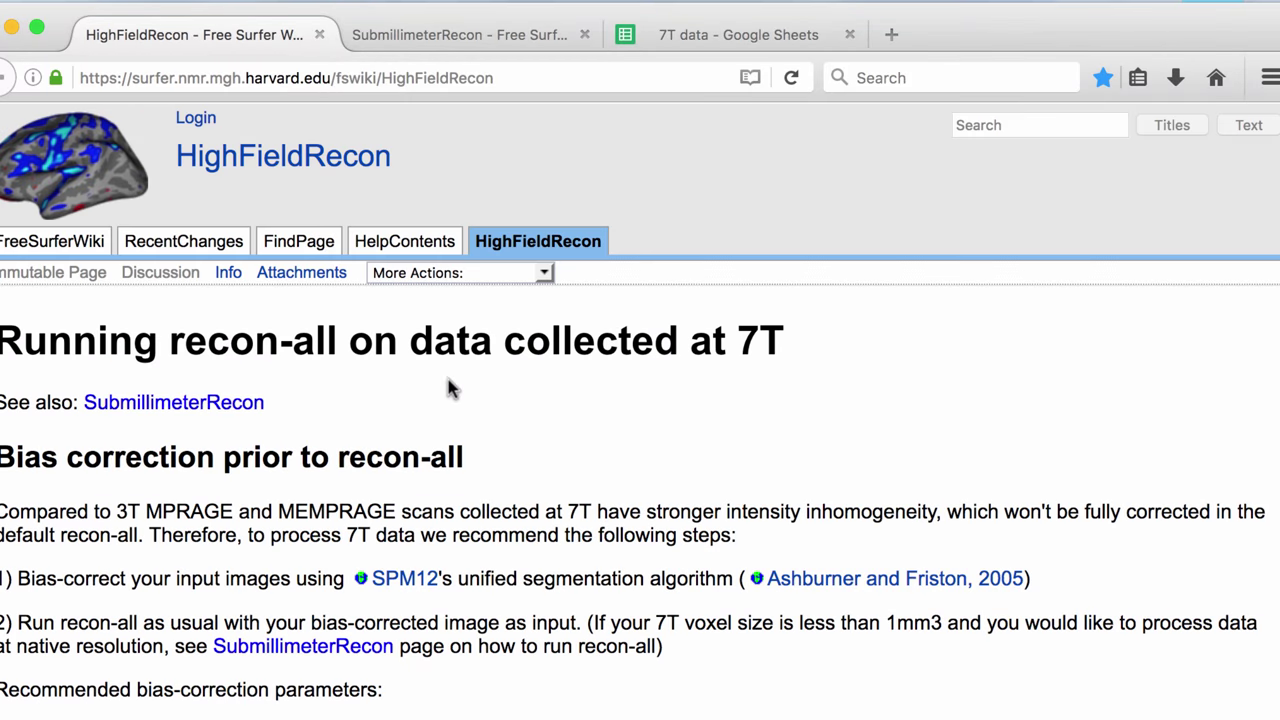
left_click(480, 35)
scroll(450, 405, "down", 3)
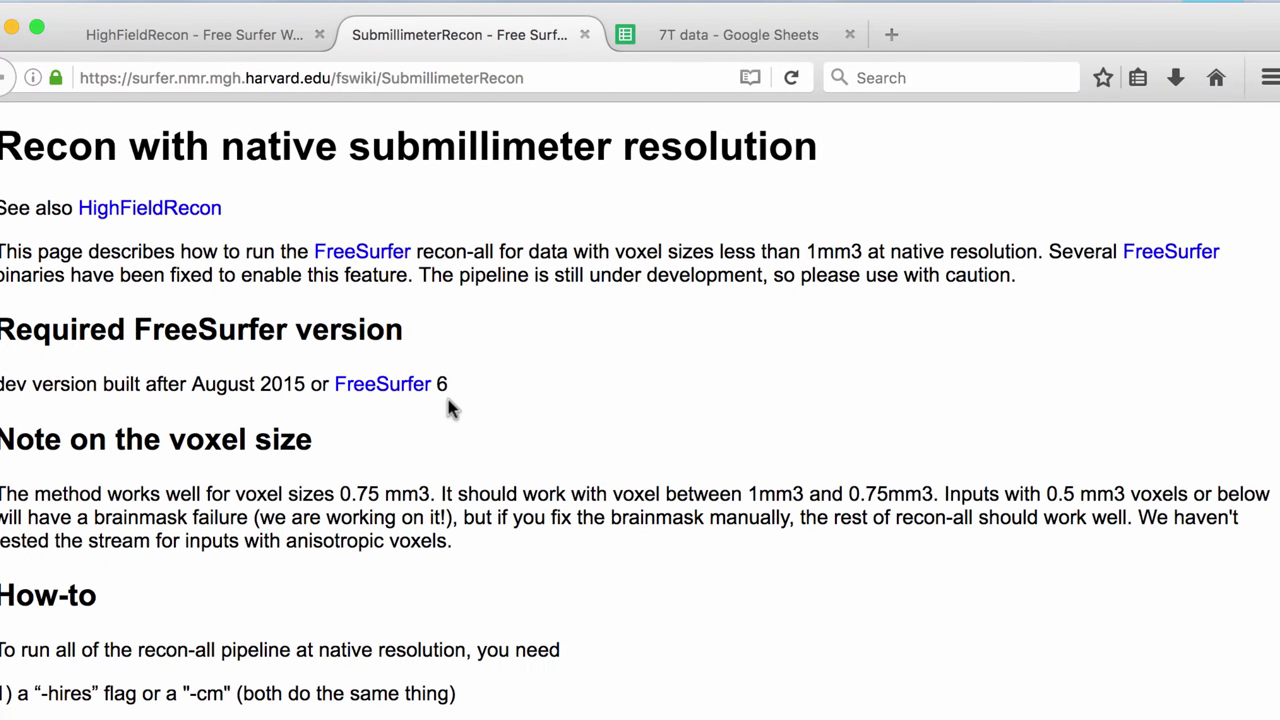
Highlight the required dev version and its August 2015 build date in the version note.
left_click_drag(2, 384, 296, 390)
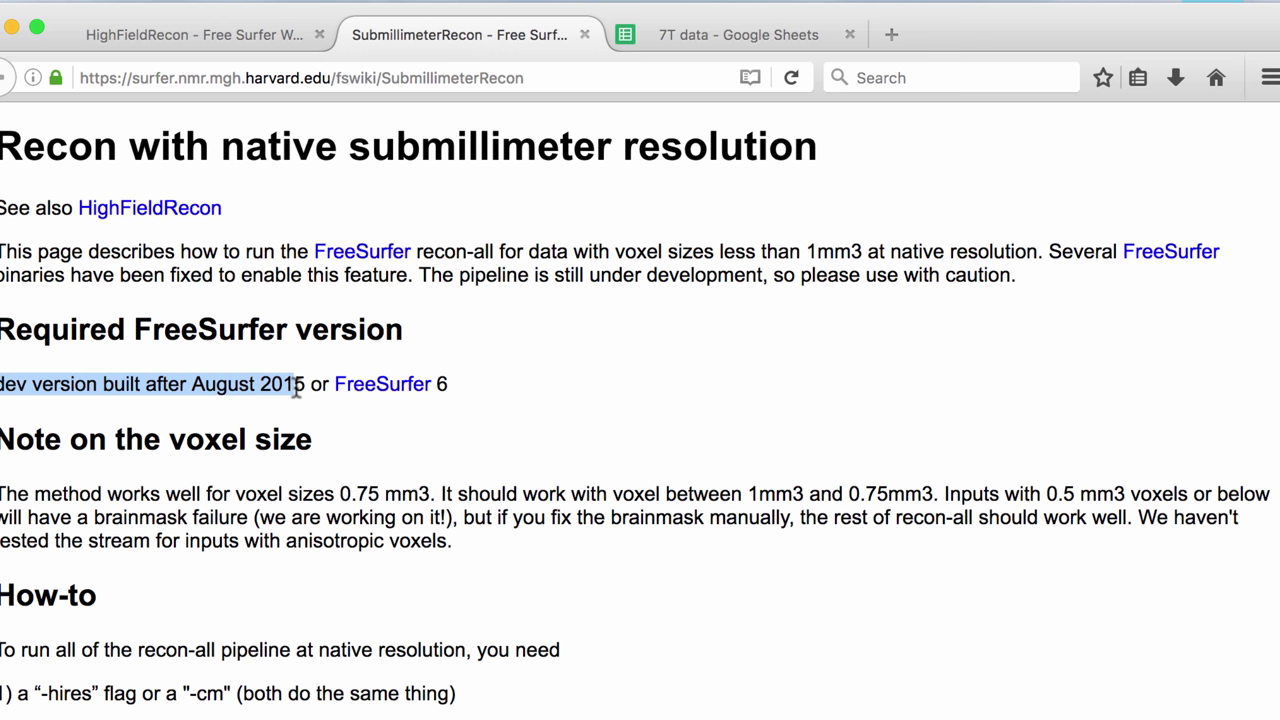
left_click(296, 390)
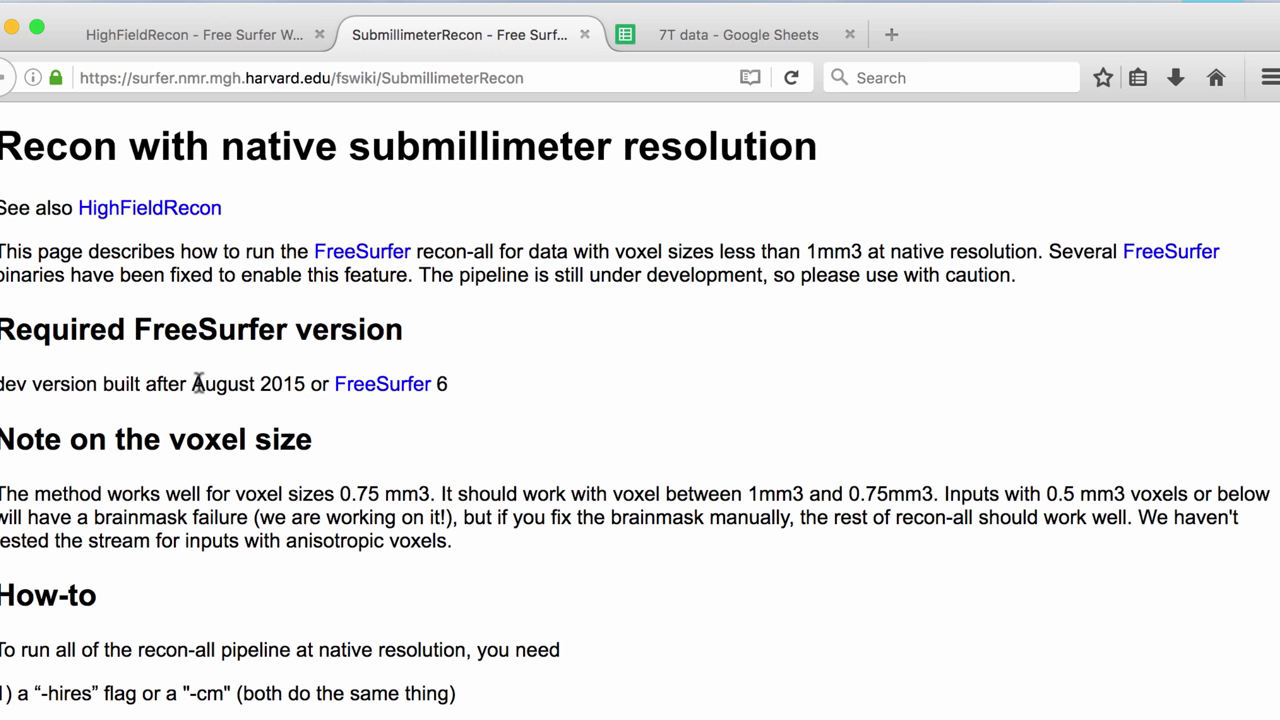
mouse_move(193, 386)
left_mouse_down()
mouse_move(305, 388)
mouse_move(193, 386)
left_mouse_up()
left_click(305, 388)
left_click(575, 362)
scroll(500, 429, "down", 5)
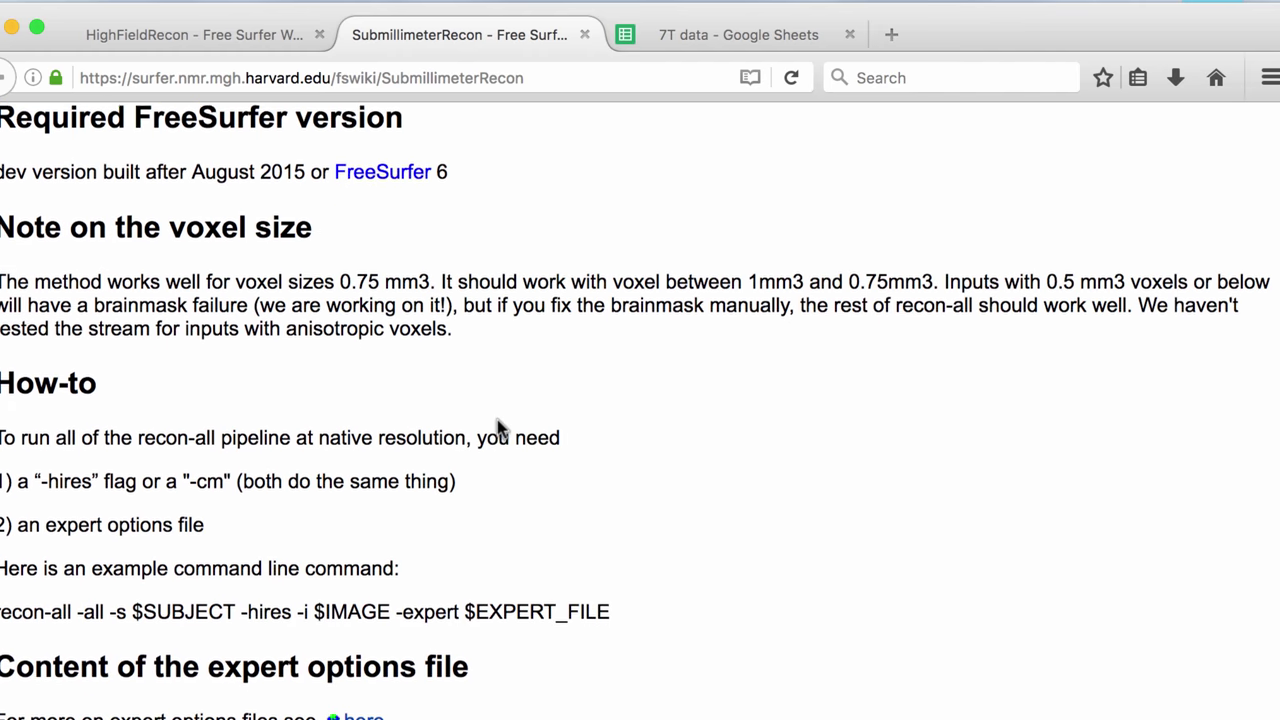
scroll(499, 430, "up", 5)
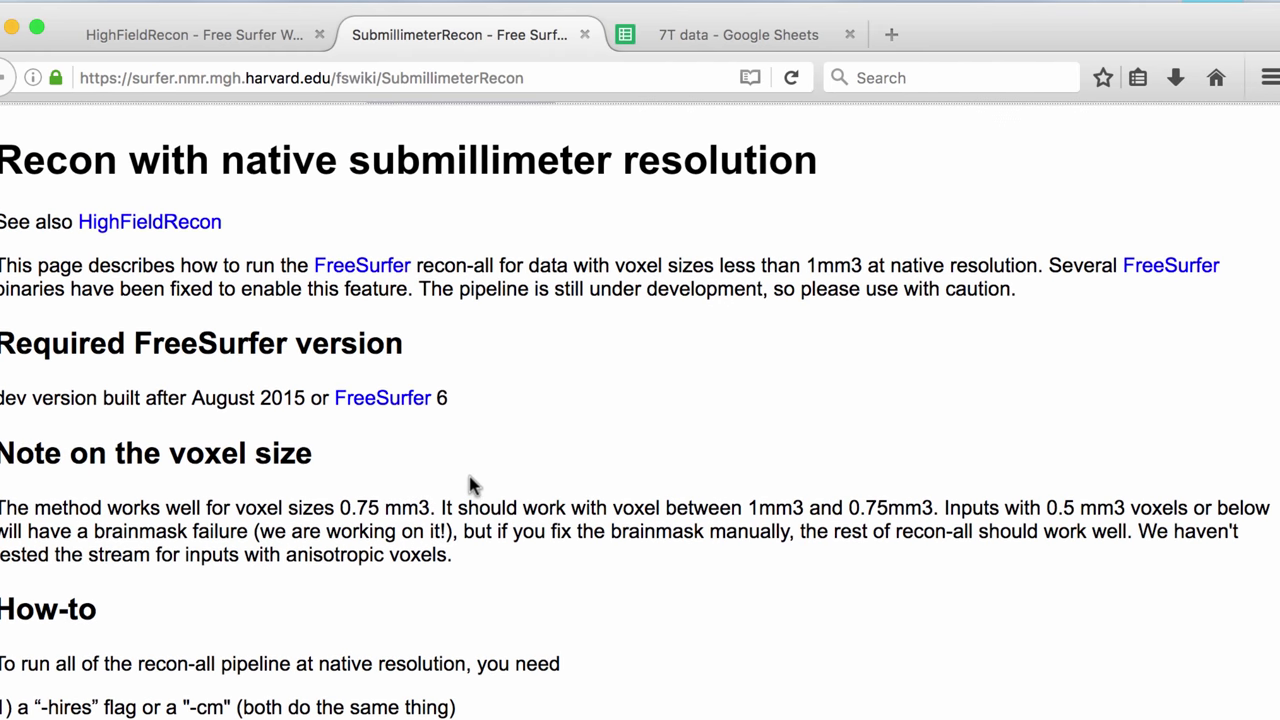
Highlight the voxel-size paragraph and its 0.75 voxel size value.
triple_click(480, 510)
scroll(560, 520, "up", 2)
scroll(588, 535, "up", 1)
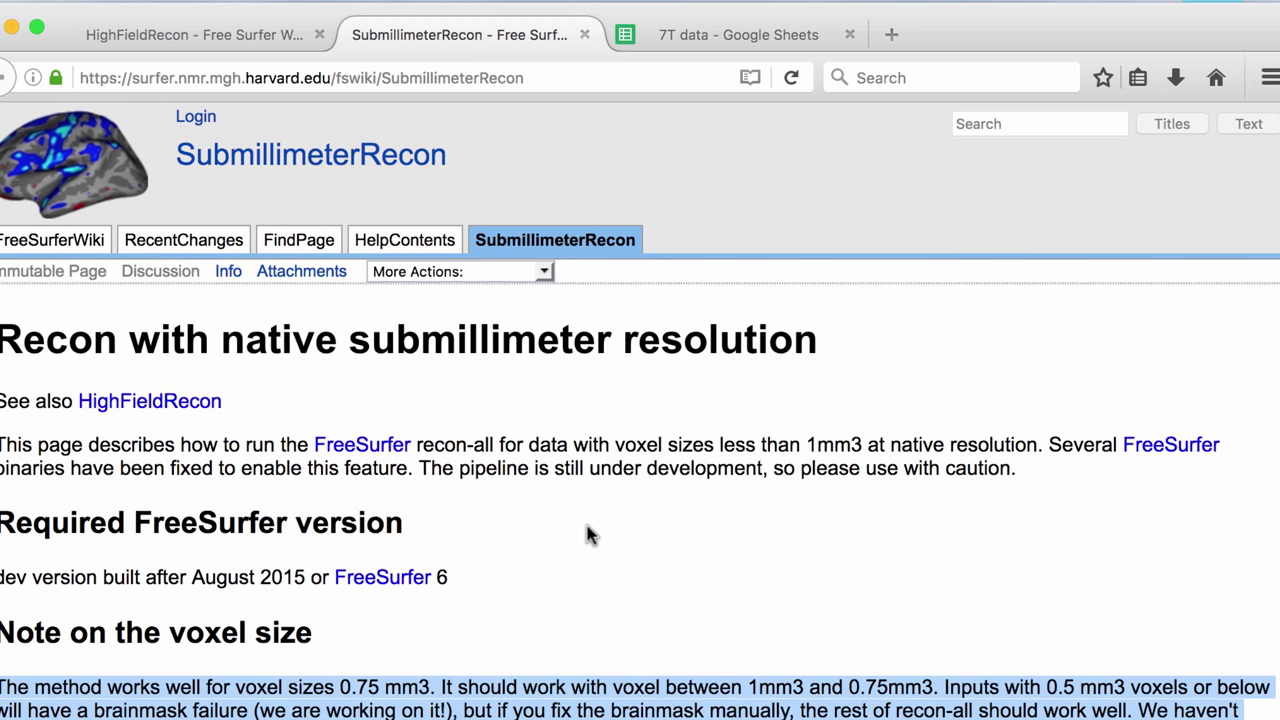
scroll(588, 535, "down", 2)
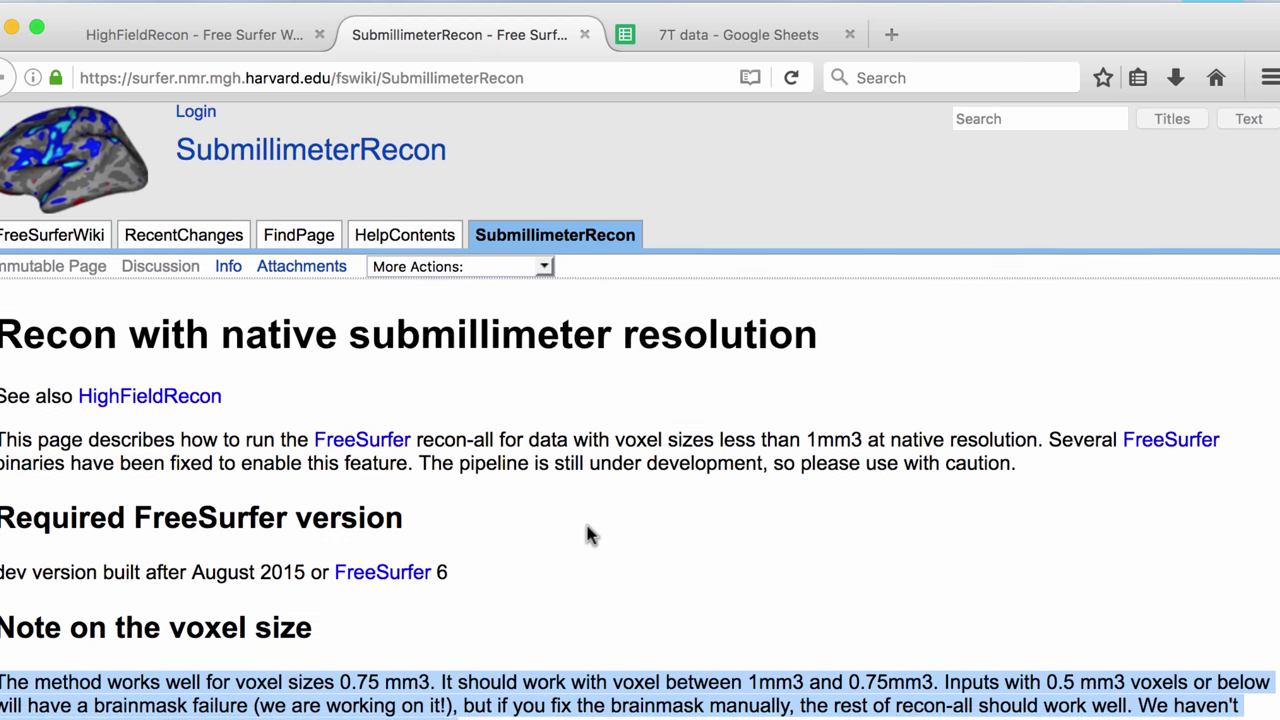
scroll(588, 535, "up", 2)
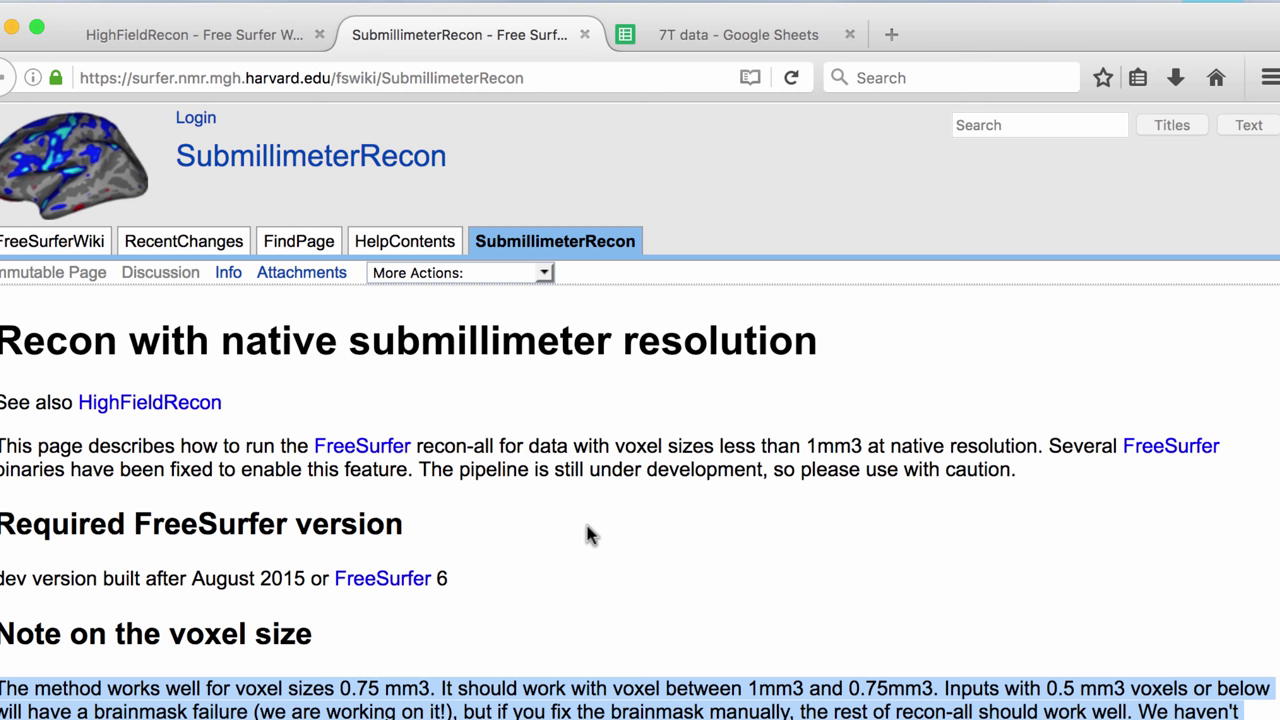
scroll(588, 535, "down", 4)
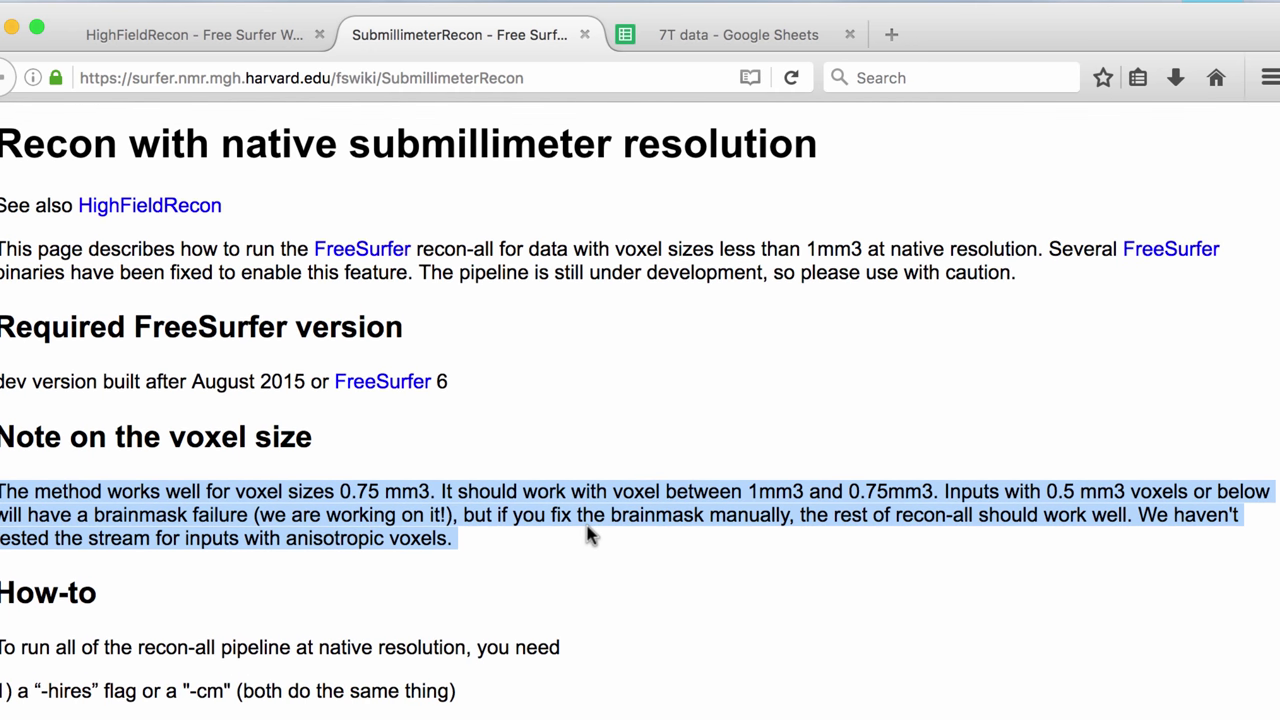
left_click_drag(342, 493, 390, 492)
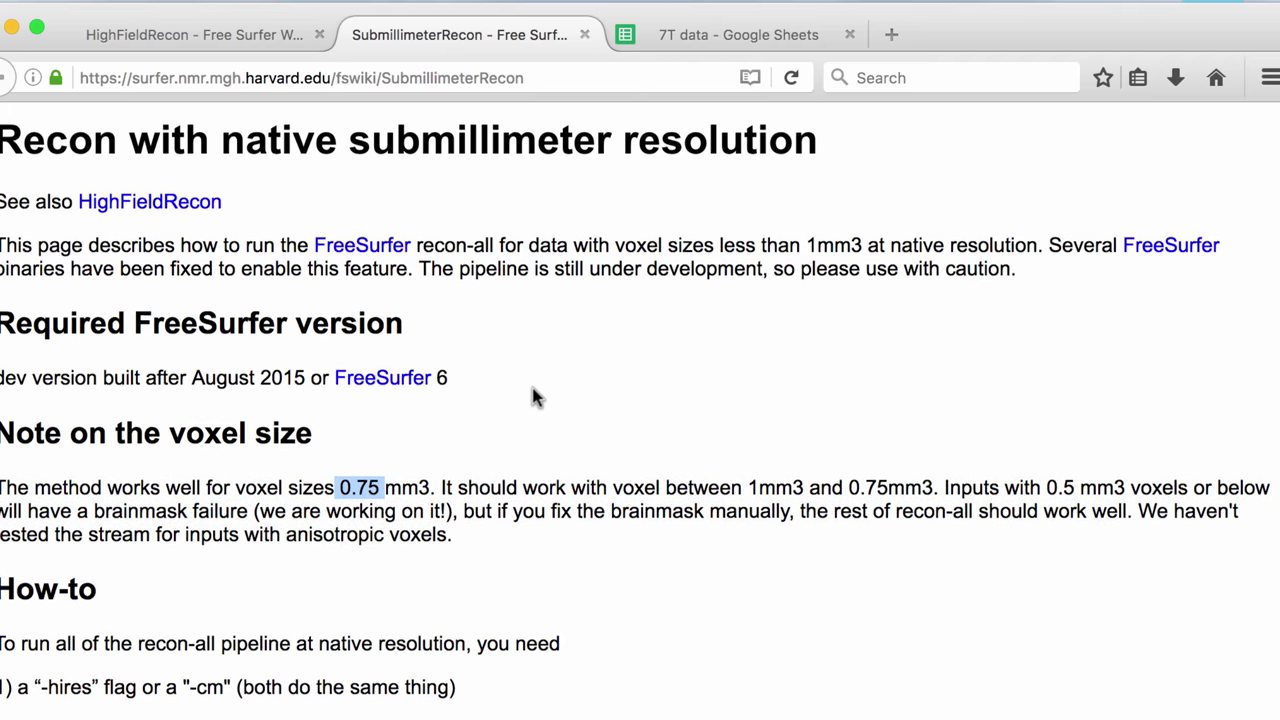
scroll(534, 397, "down", 12)
scroll(534, 397, "up", 12)
Highlight the 0.5 voxel size value and scroll through the How-to and expert options sections.
double_click(1060, 424)
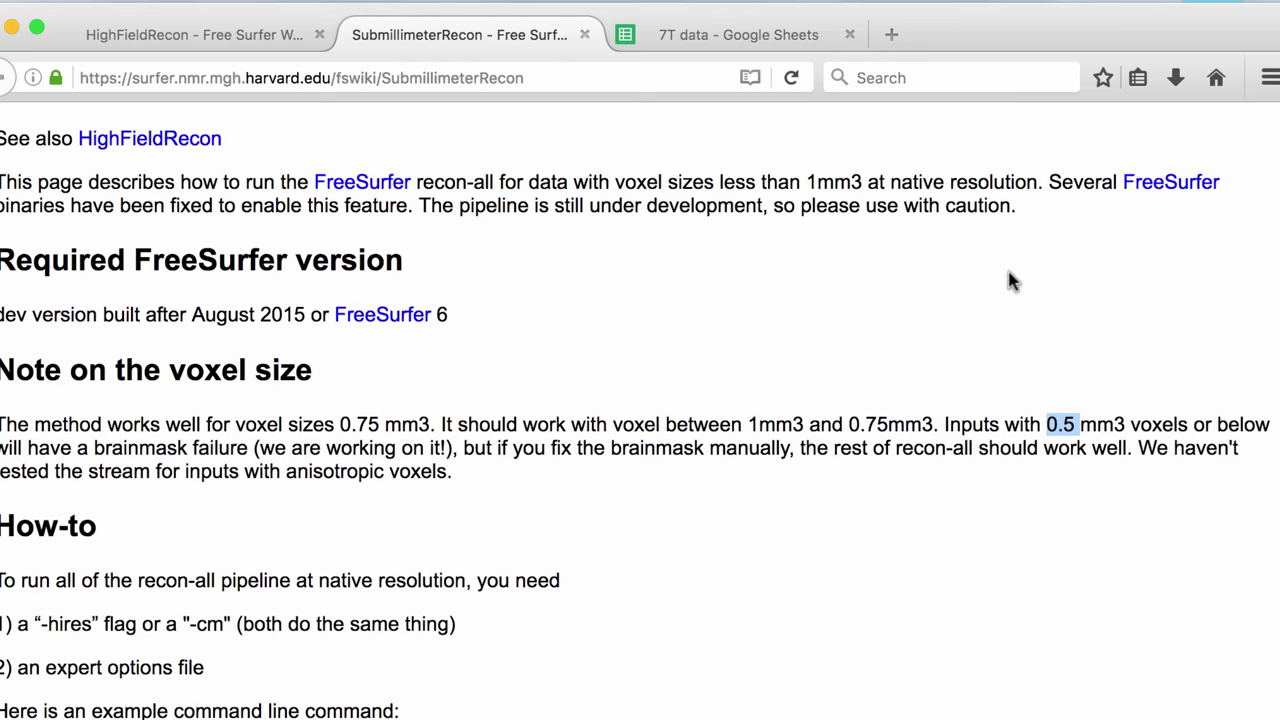
scroll(1010, 281, "down", 12)
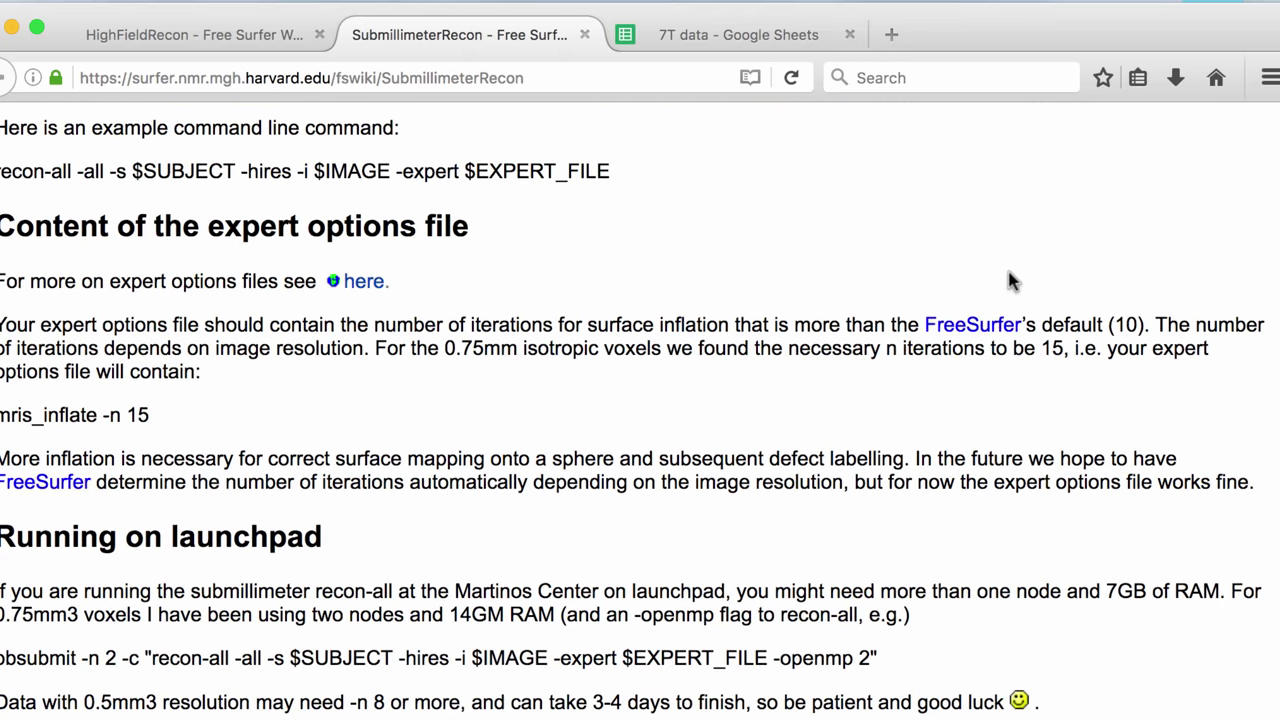
scroll(1010, 281, "up", 13)
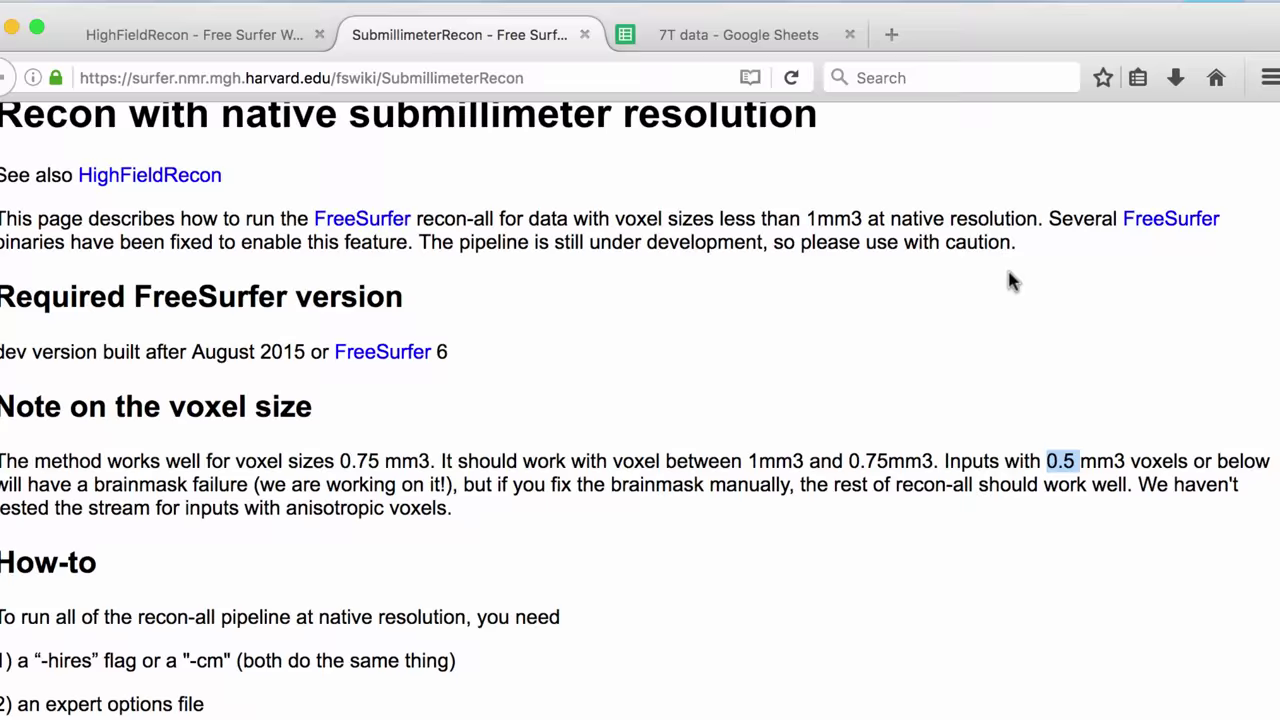
scroll(729, 434, "up", 2)
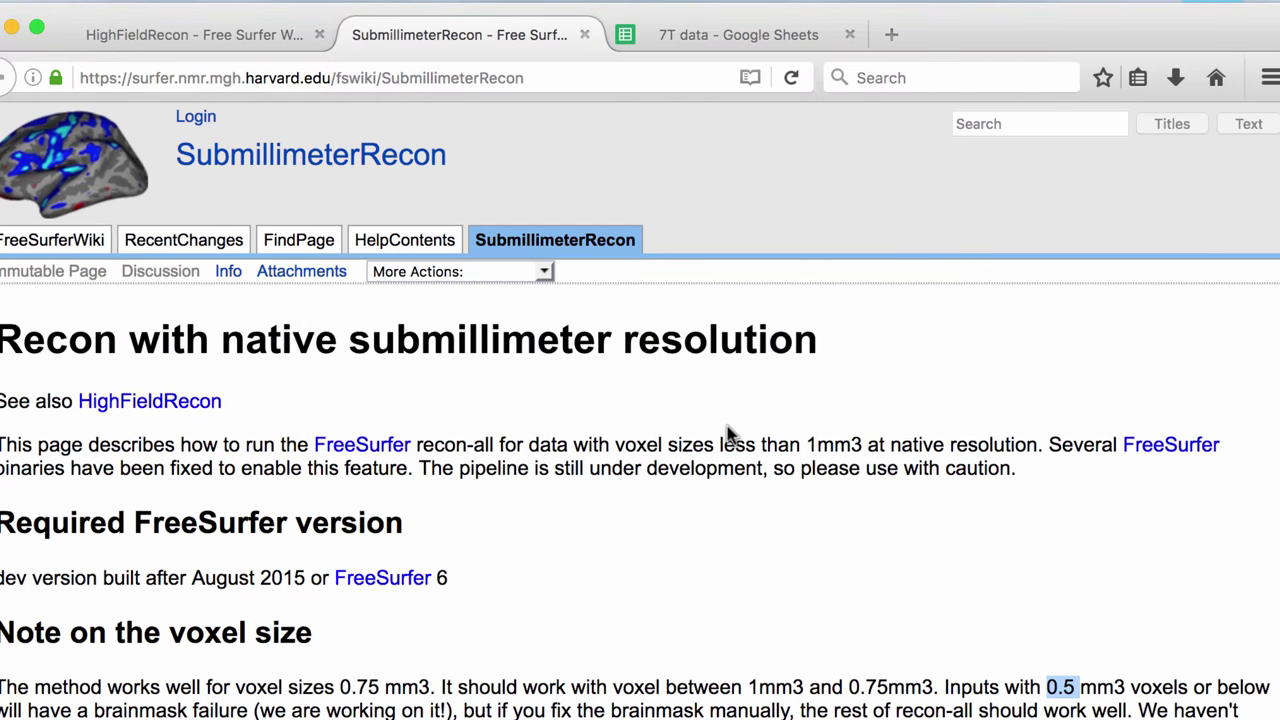
scroll(729, 434, "down", 5)
left_click(726, 434)
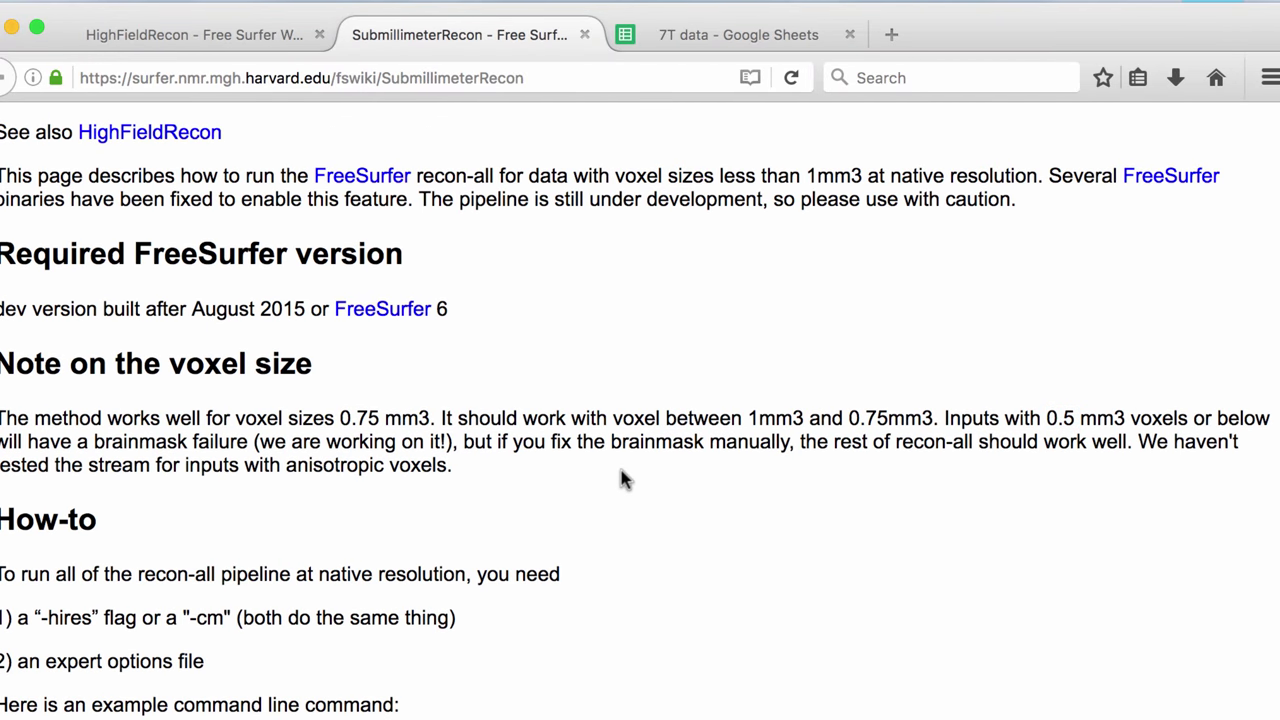
scroll(621, 475, "down", 4)
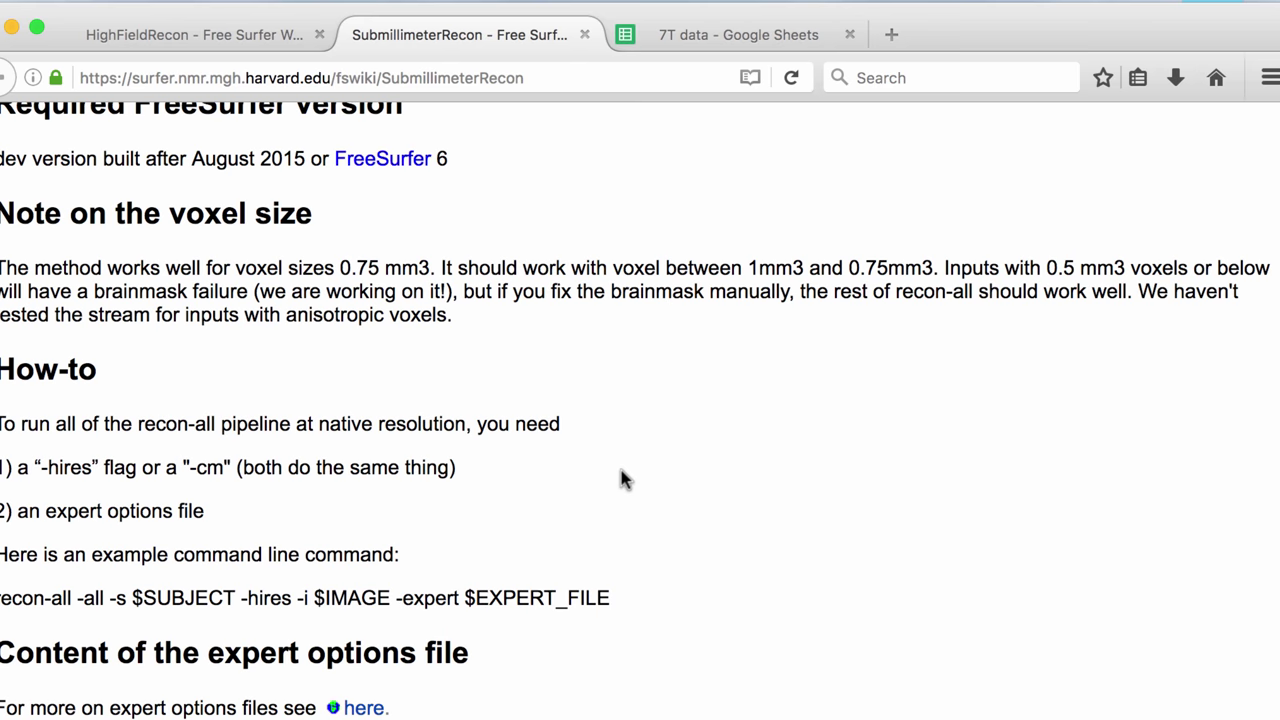
scroll(621, 470, "up", 5)
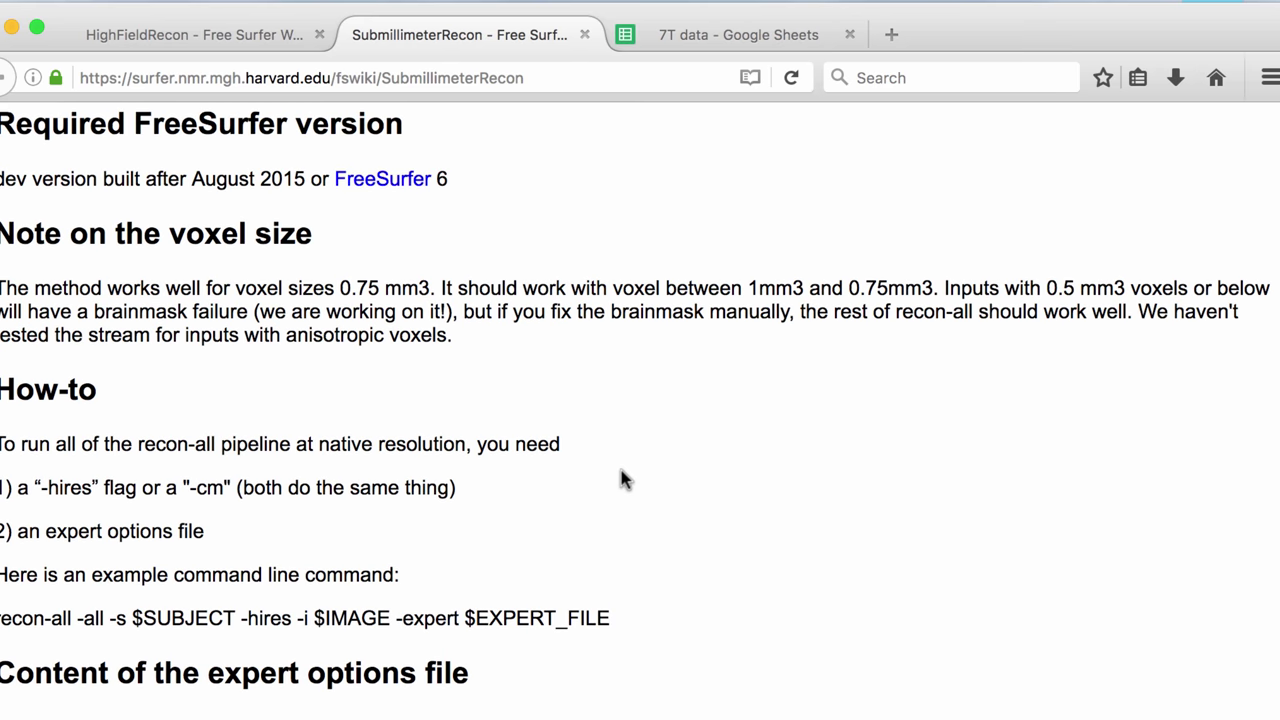
scroll(621, 470, "up", 2)
scroll(621, 470, "down", 12)
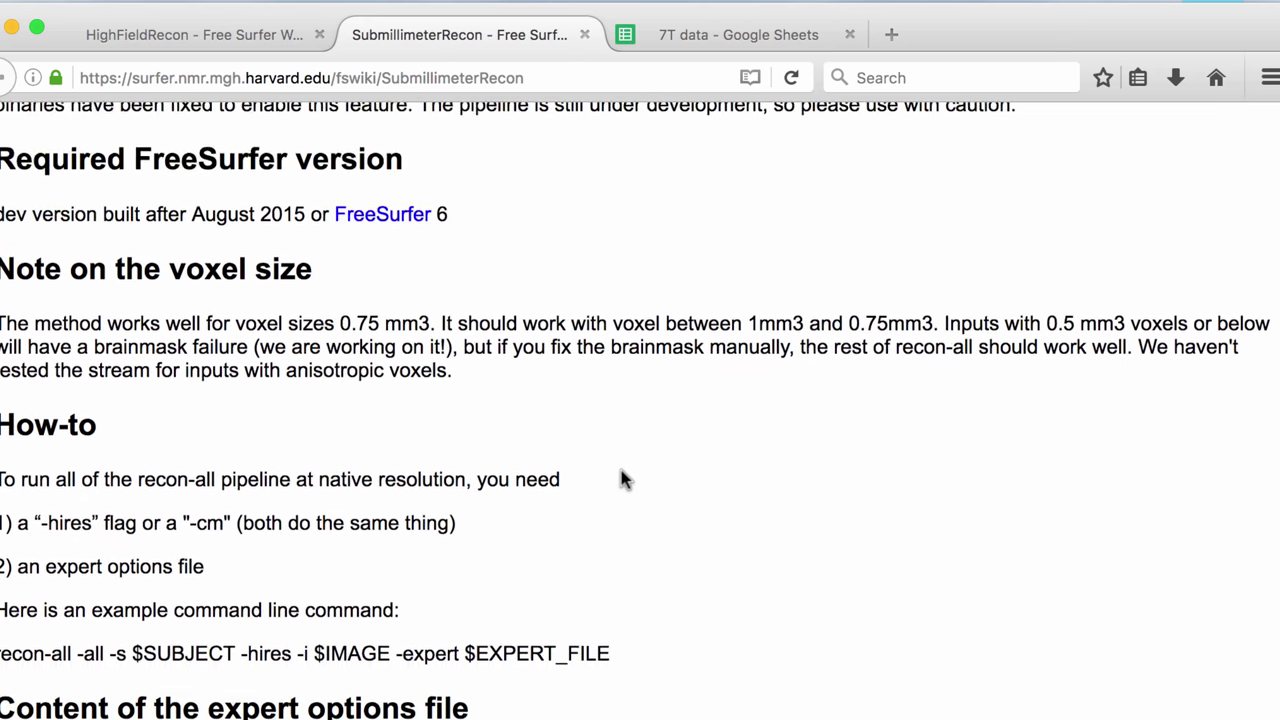
scroll(621, 470, "up", 5)
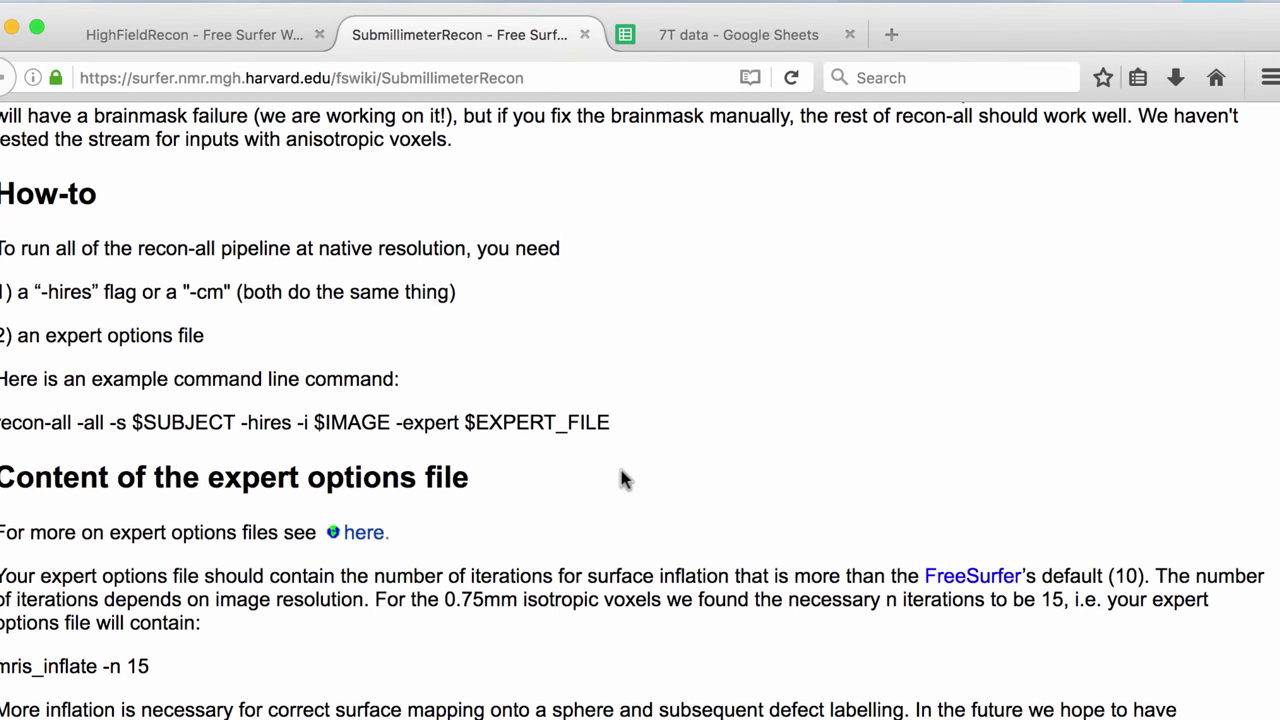
scroll(621, 480, "down", 2)
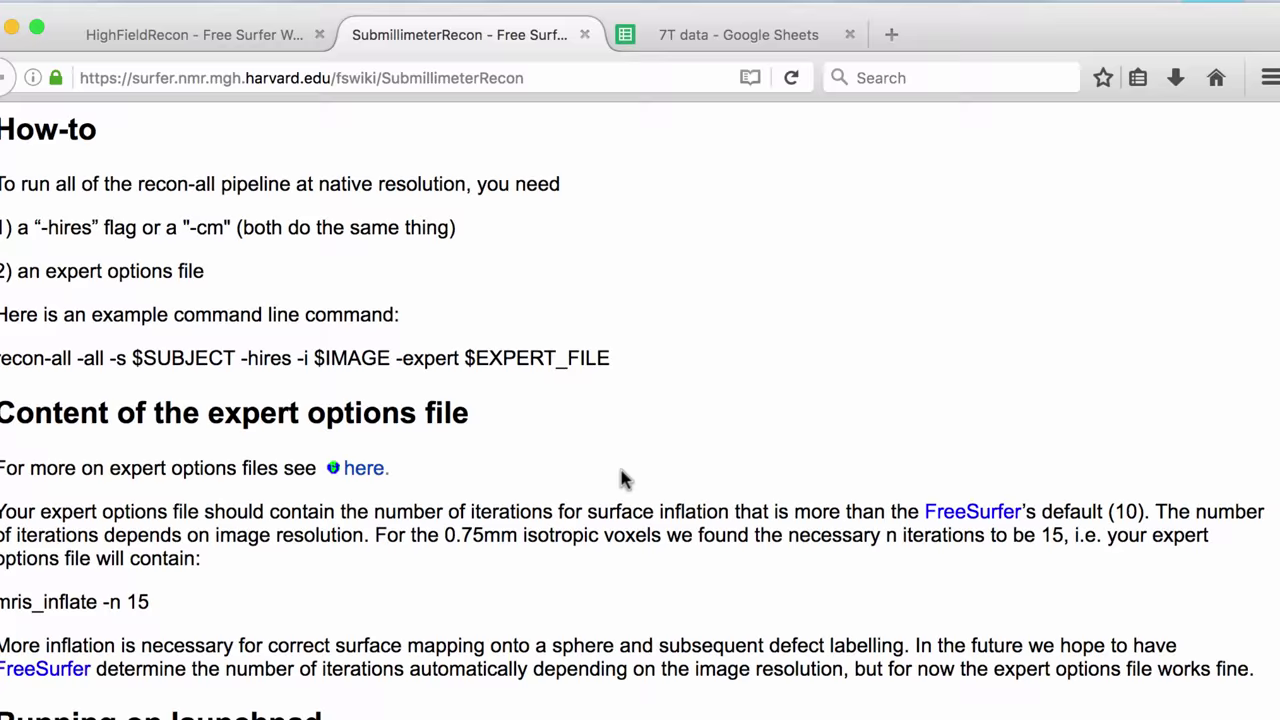
scroll(621, 470, "up", 3)
Check the Terminal's FreeSurfer v5.3.0 stable banner, glance at the wiki, and return to Terminal.
key("super+Tab")
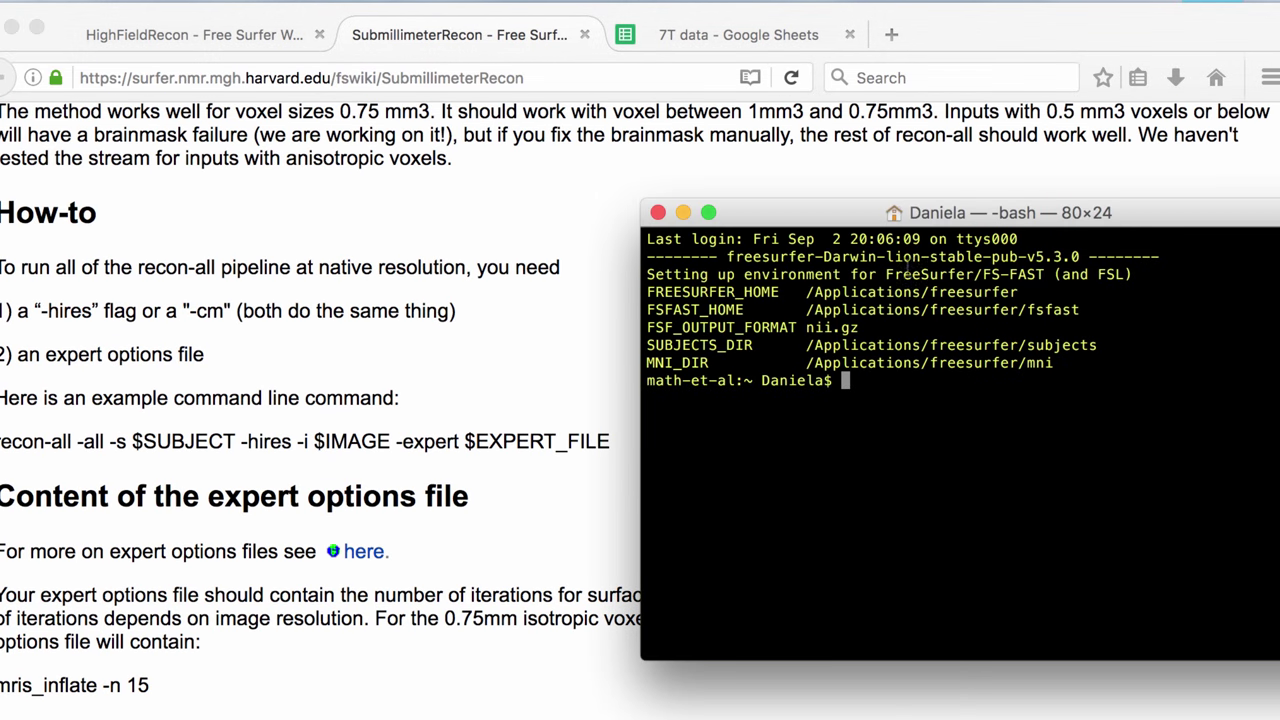
triple_click(927, 258)
left_click(978, 345)
double_click(958, 256)
left_click(888, 408)
left_click(575, 398)
scroll(575, 398, "up", 5)
scroll(575, 398, "down", 3)
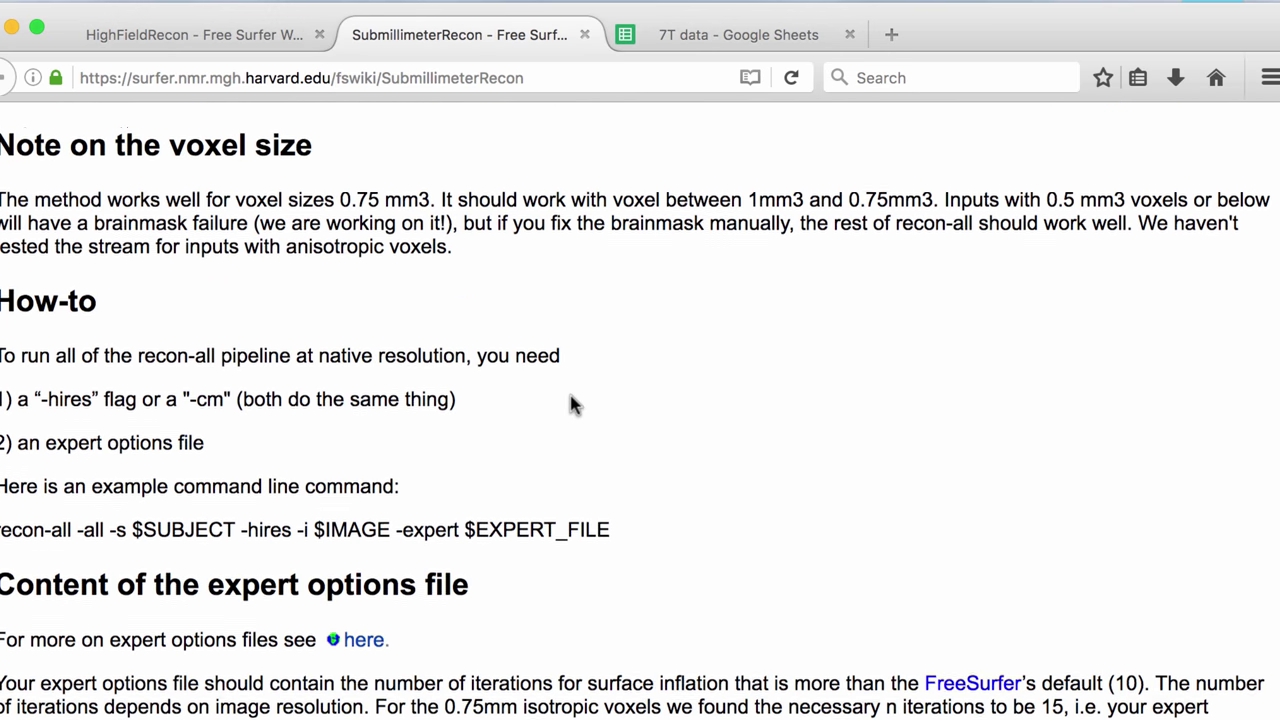
key("super+Tab")
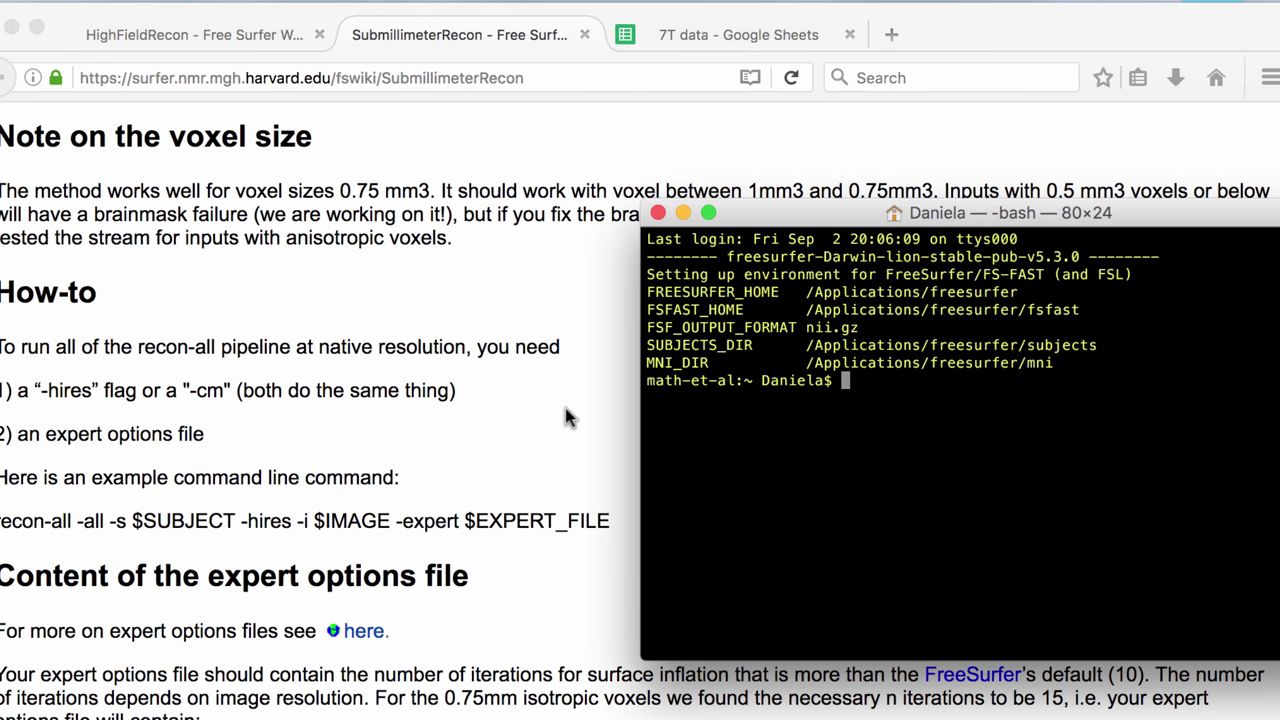
Change into the Tcorrected folder and list its contents.
type("cd T")
type("cd T")
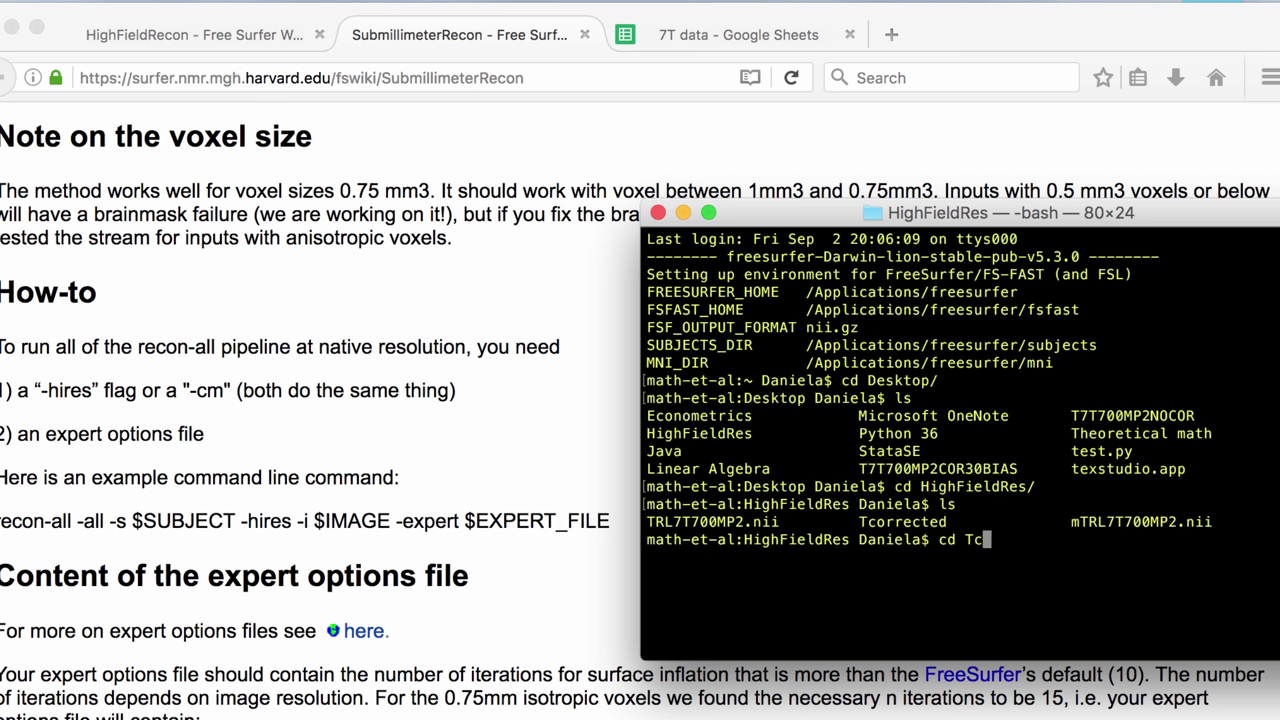
key("Tab")
key("Return")
type("ls")
key("Return")
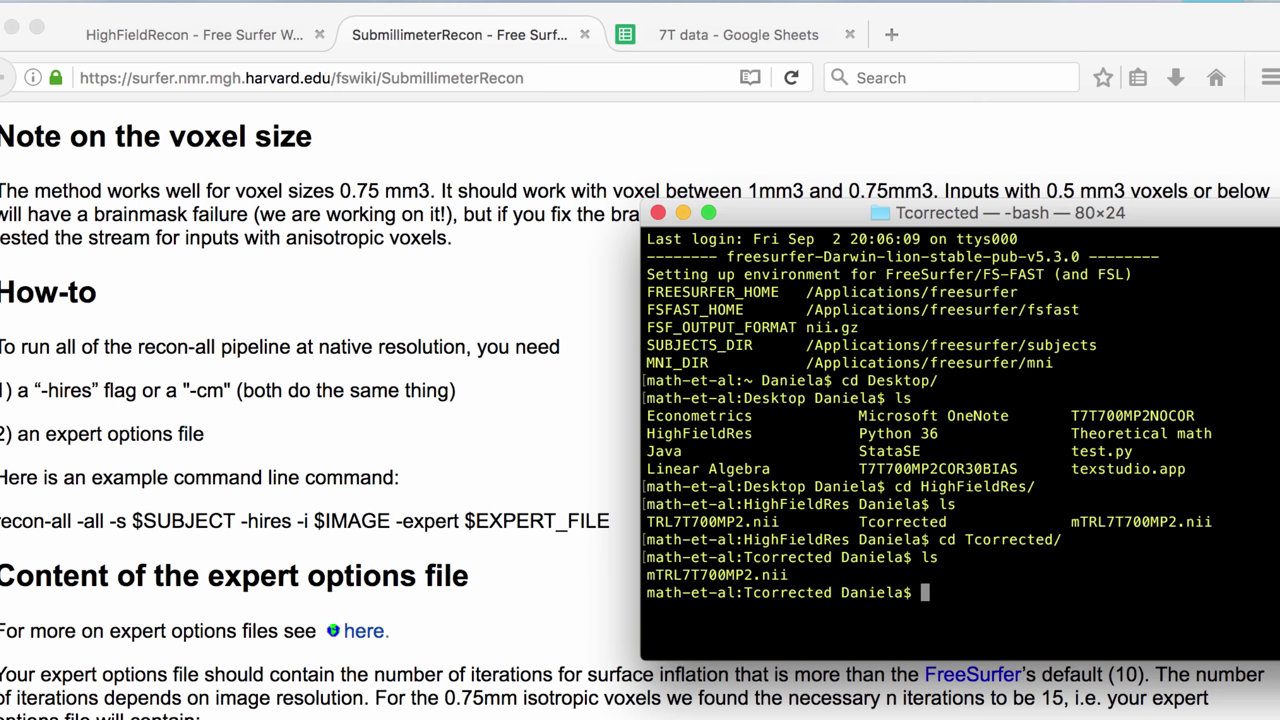
Type, without running, recon-all -all -i mTRL7T700MP2.nii -s T70ed -hires.
type("recon-all -all -i m")
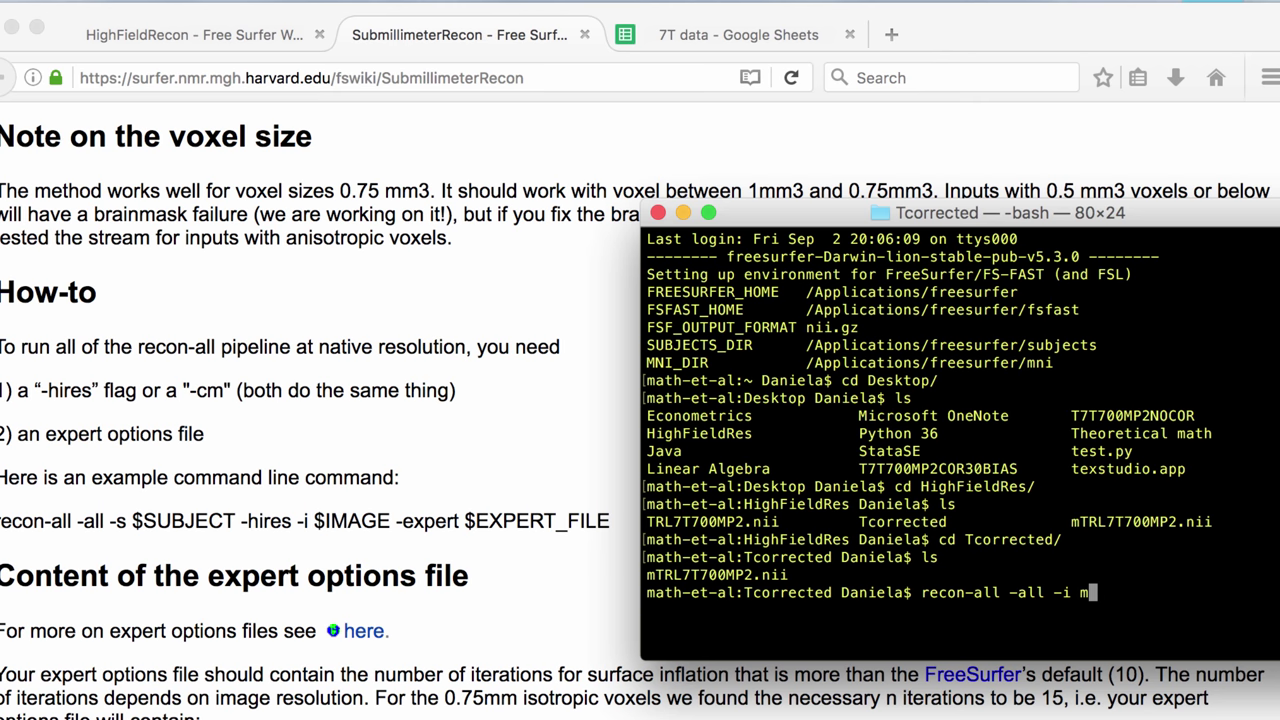
key("Tab")
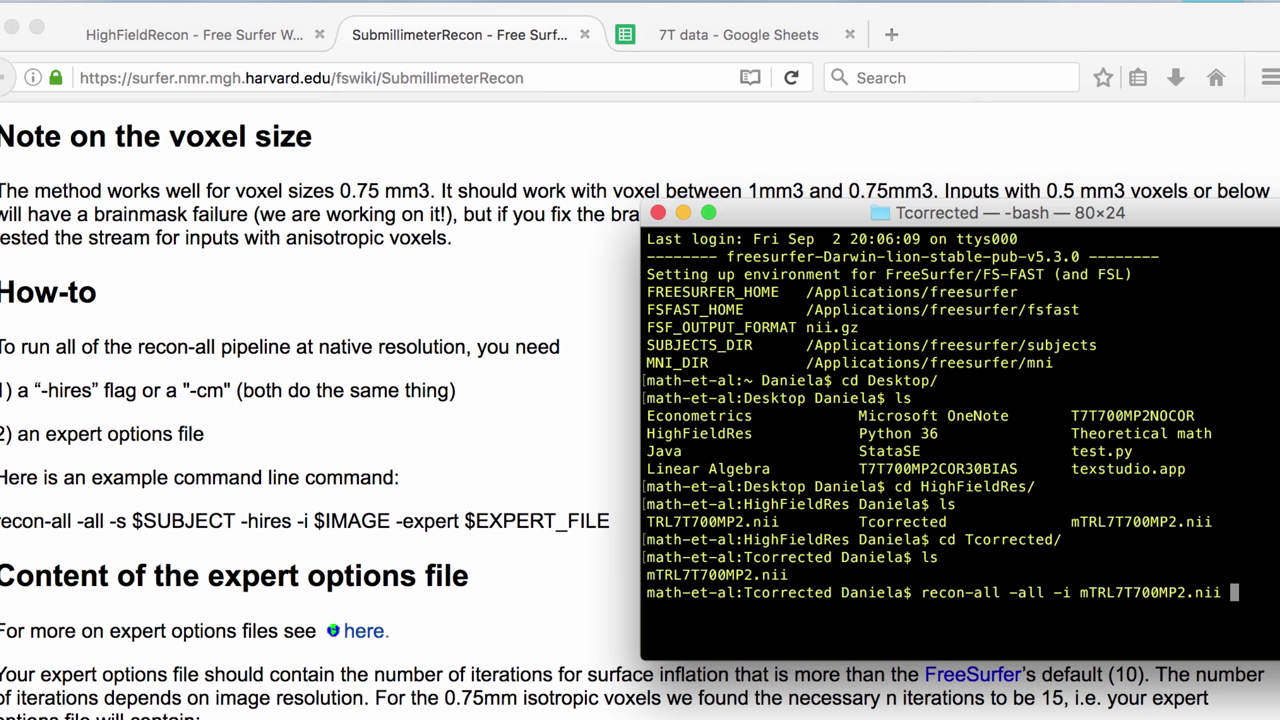
type("-s T70ed -hires")
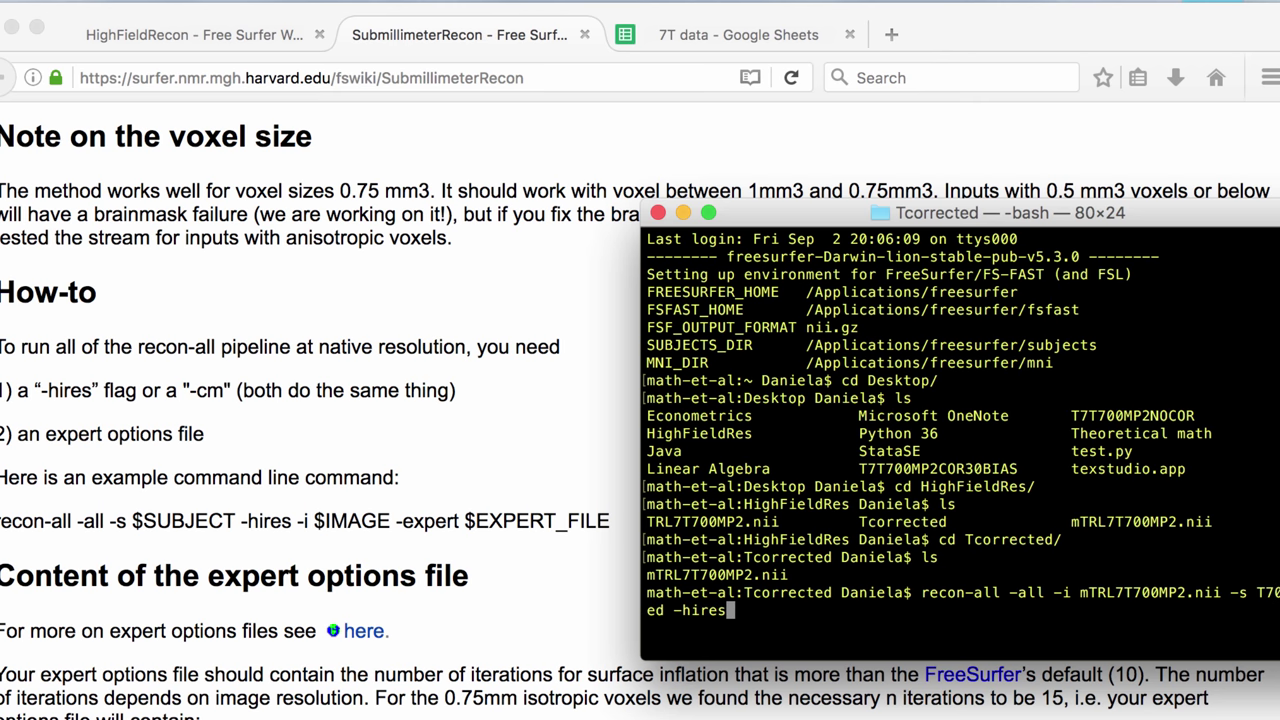
key("BackSpace")
key("BackSpace")
key("BackSpace")
key("BackSpace")
key("BackSpace")
type("cm")
key("BackSpace")
key("BackSpace")
type("hires")
Append -expert to the recon-all command and open the Tcorrected folder in Finder.
type("-expert")
key("super+Tab")
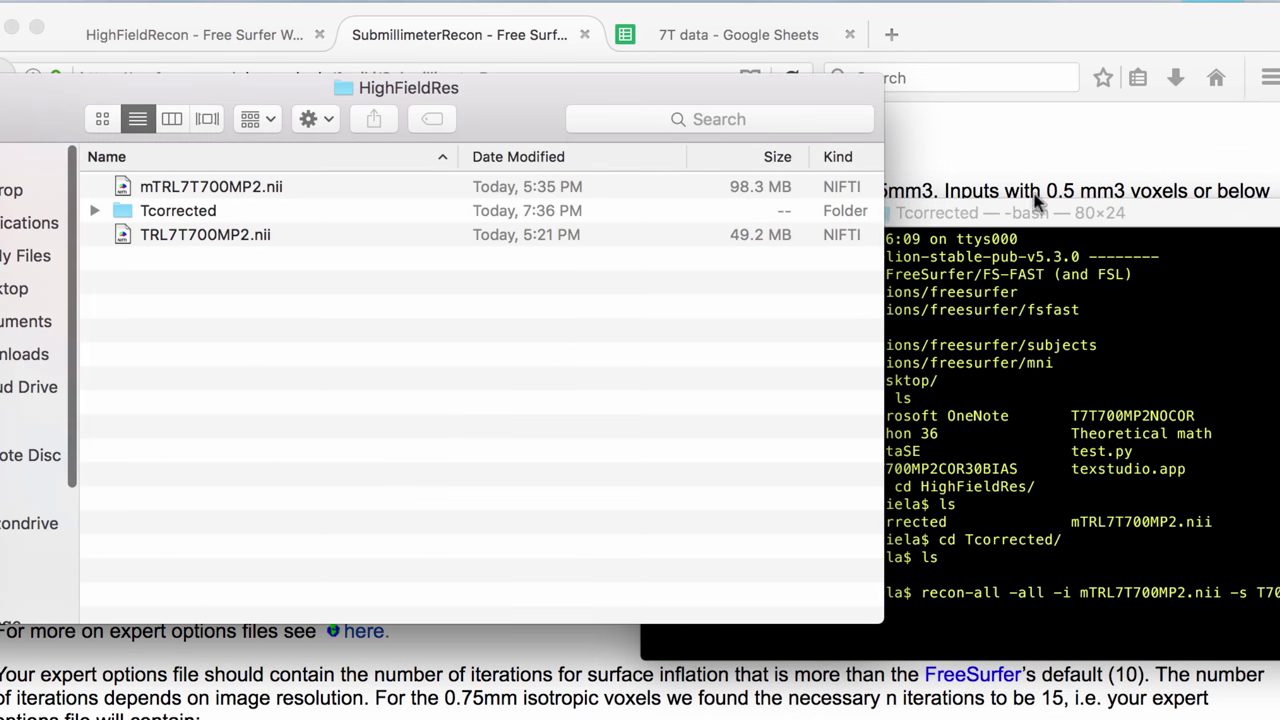
left_click_drag(501, 123, 429, 262)
double_click(193, 350)
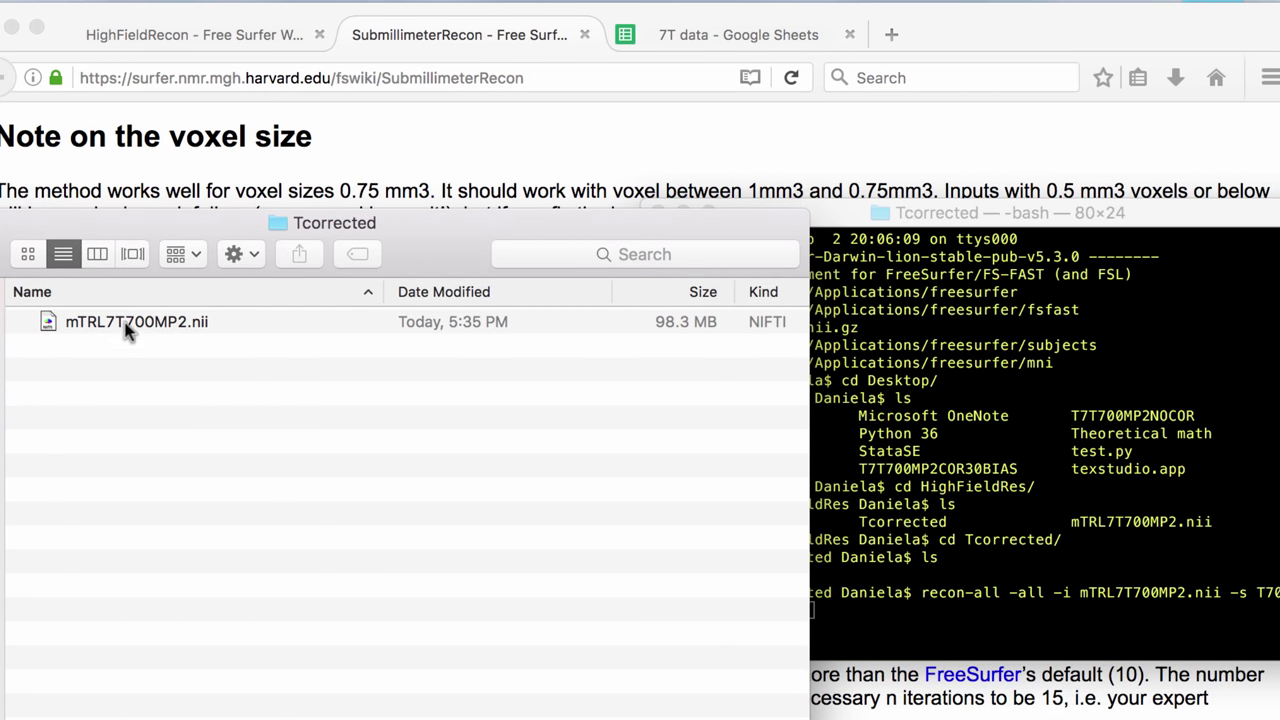
Launch TextEdit through Spotlight and create a new blank document.
key("super+space")
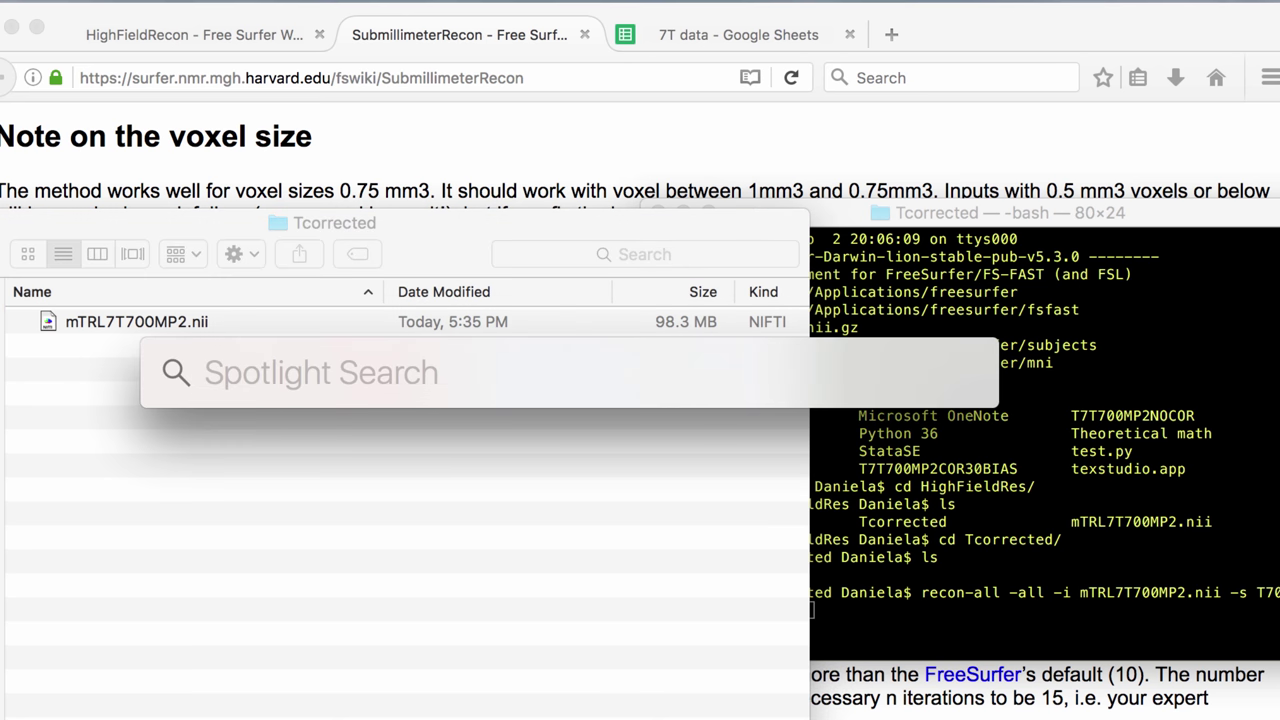
type("texte")
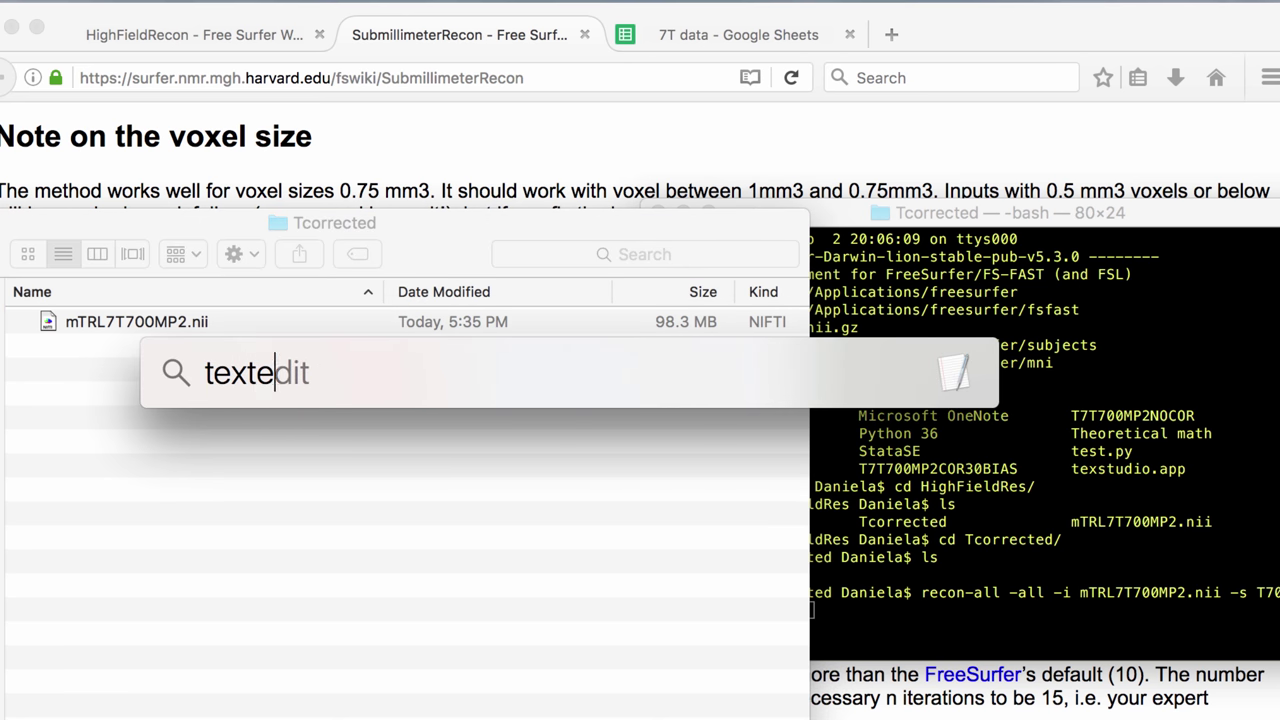
key("Return")
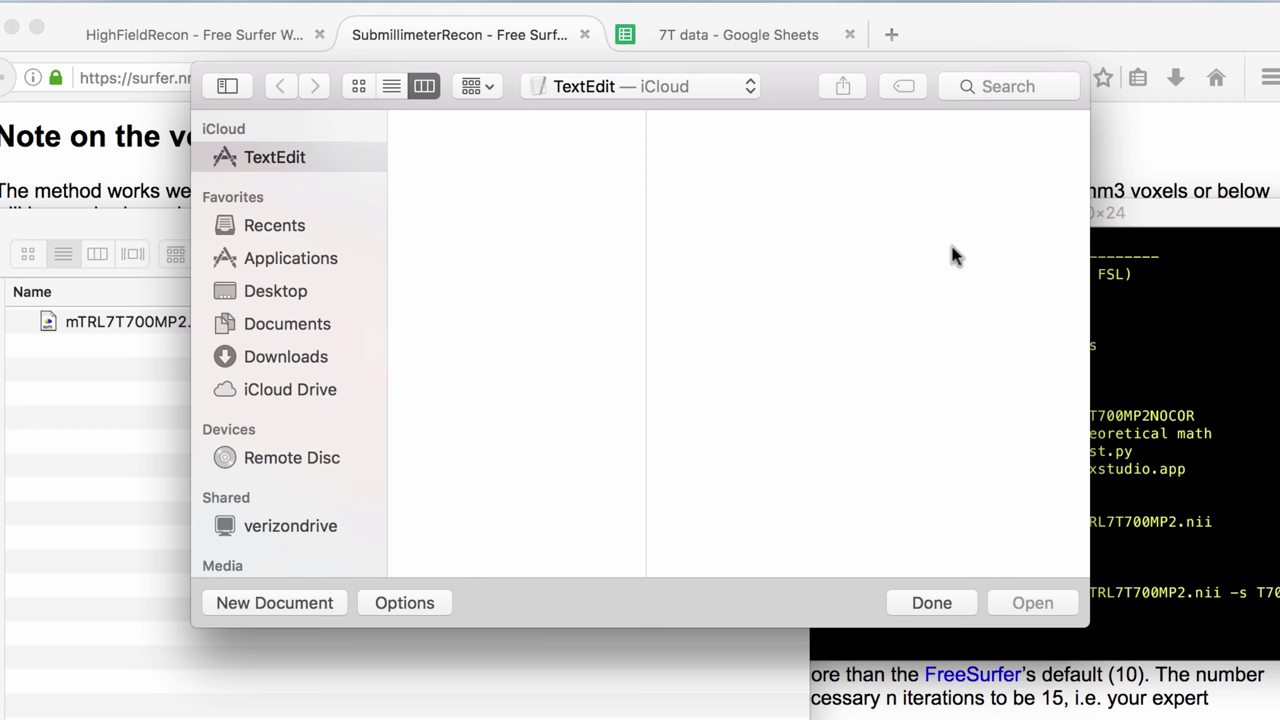
key("super+n")
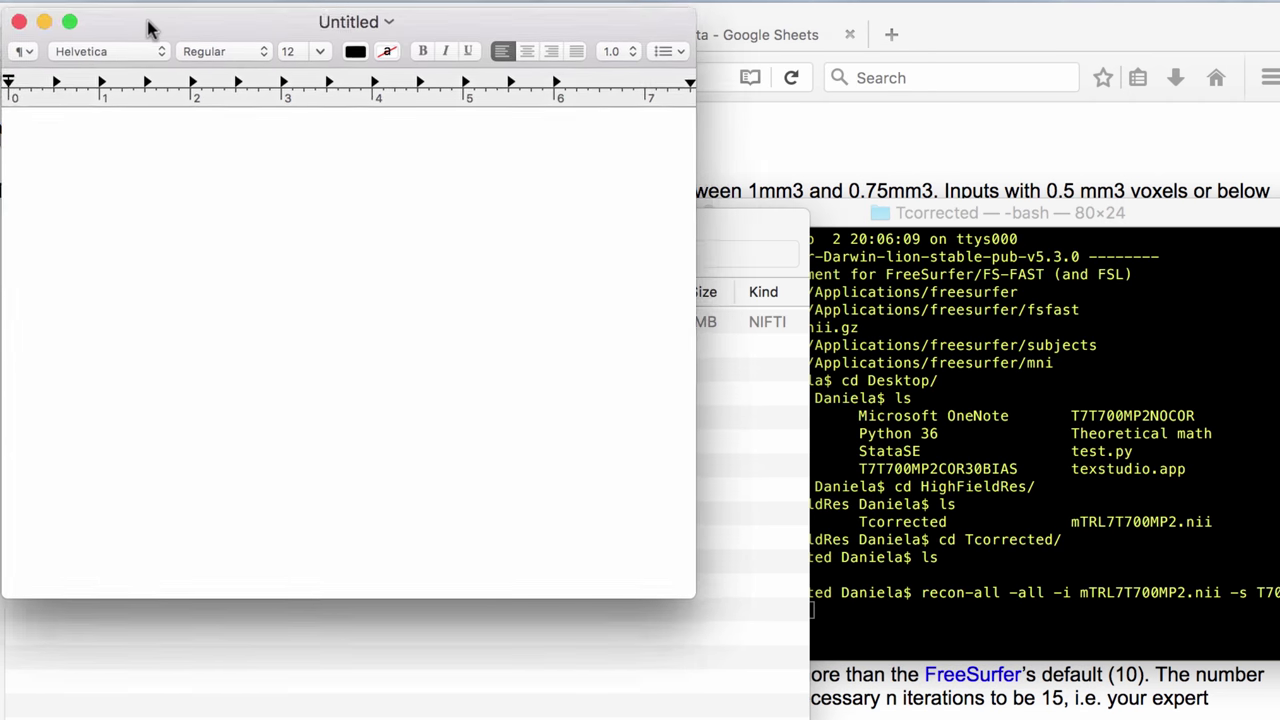
Locate the expert options file section on the SubmillimeterRecon page, reviewing the -expert note.
left_click(711, 131)
scroll(689, 415, "down", 5)
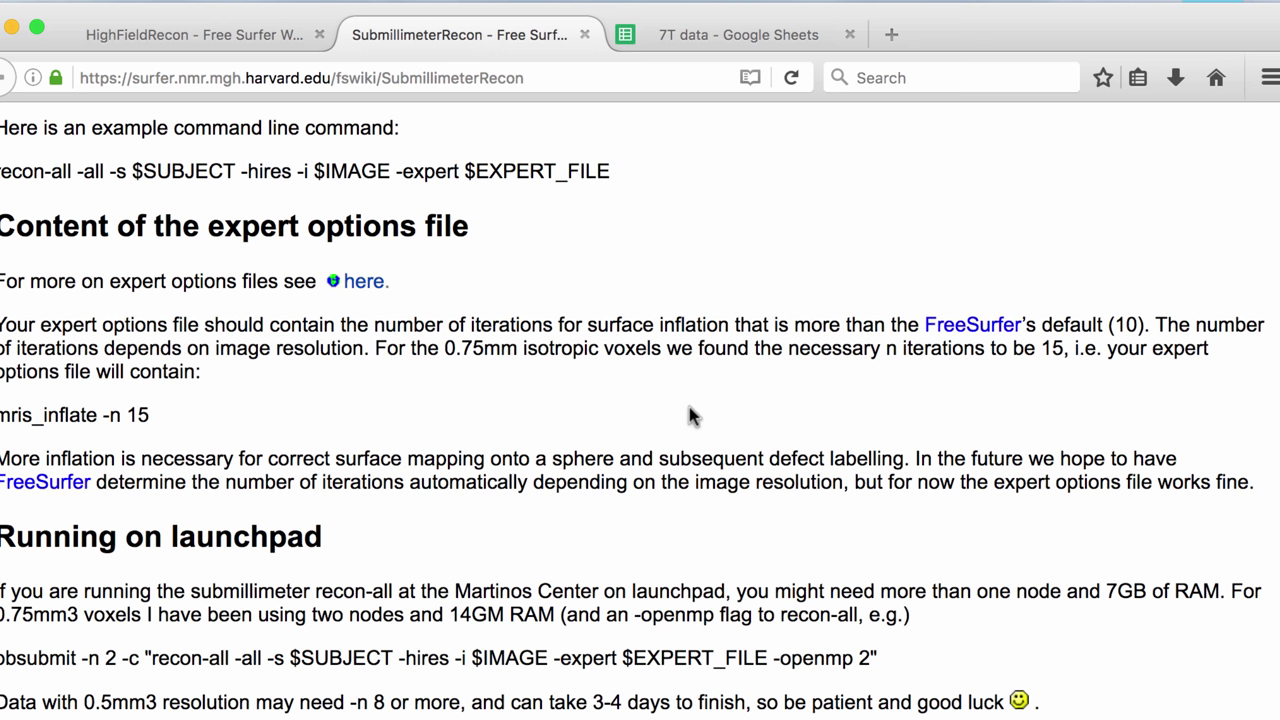
triple_click(350, 314)
left_click(397, 405)
scroll(397, 405, "up", 3)
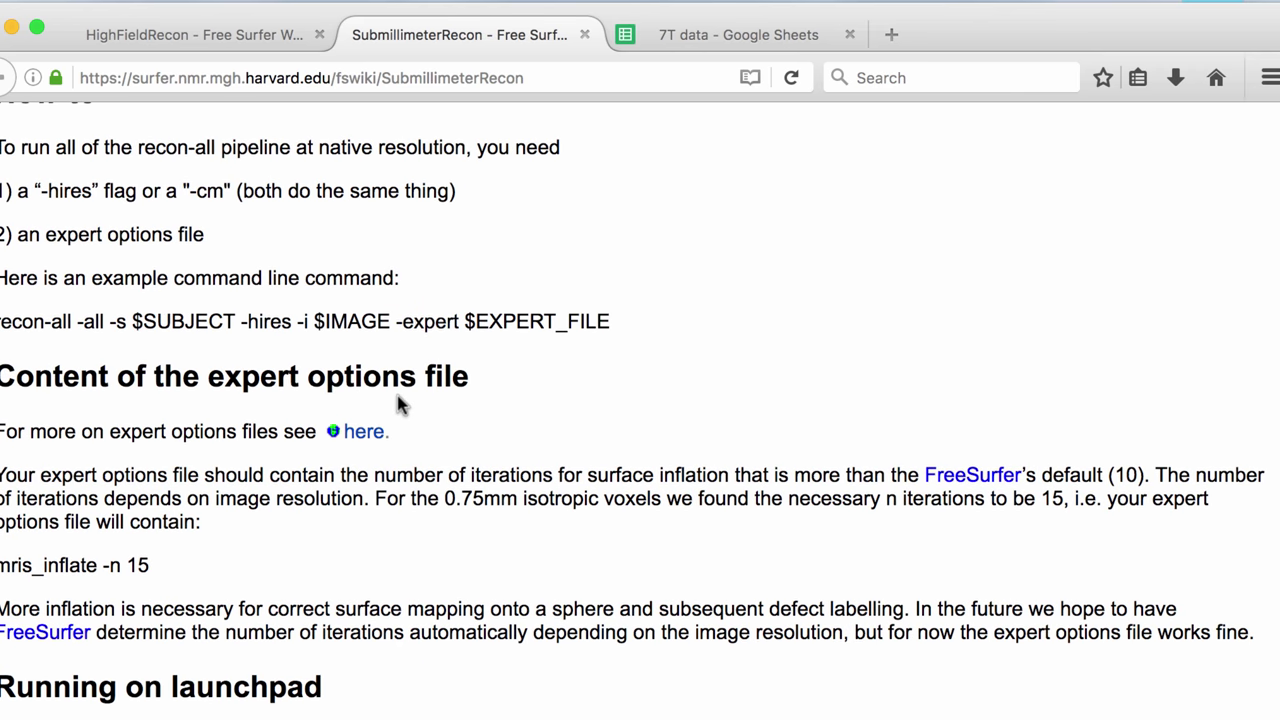
left_click_drag(393, 321, 447, 321)
left_click(518, 412)
scroll(518, 412, "down", 3)
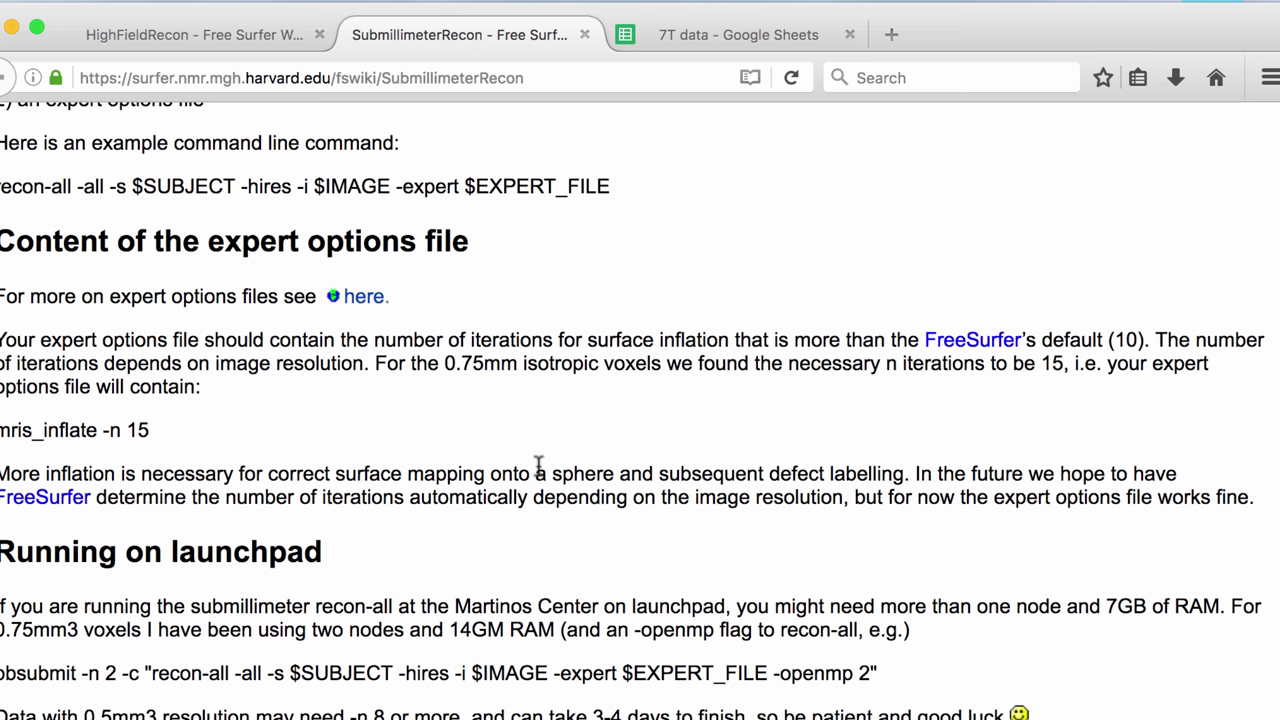
Copy the mris_inflate -n 15 line after noting the 0.75mm and 15-iteration details.
triple_click(22, 416)
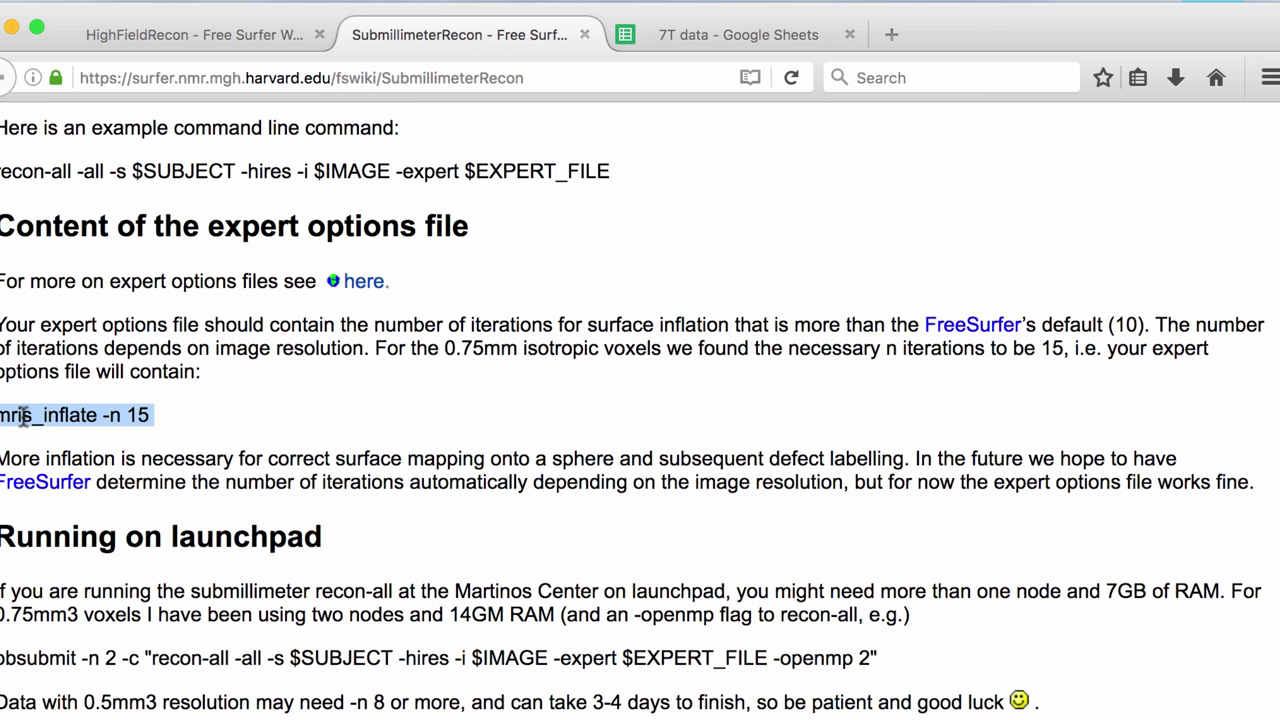
left_click(175, 414)
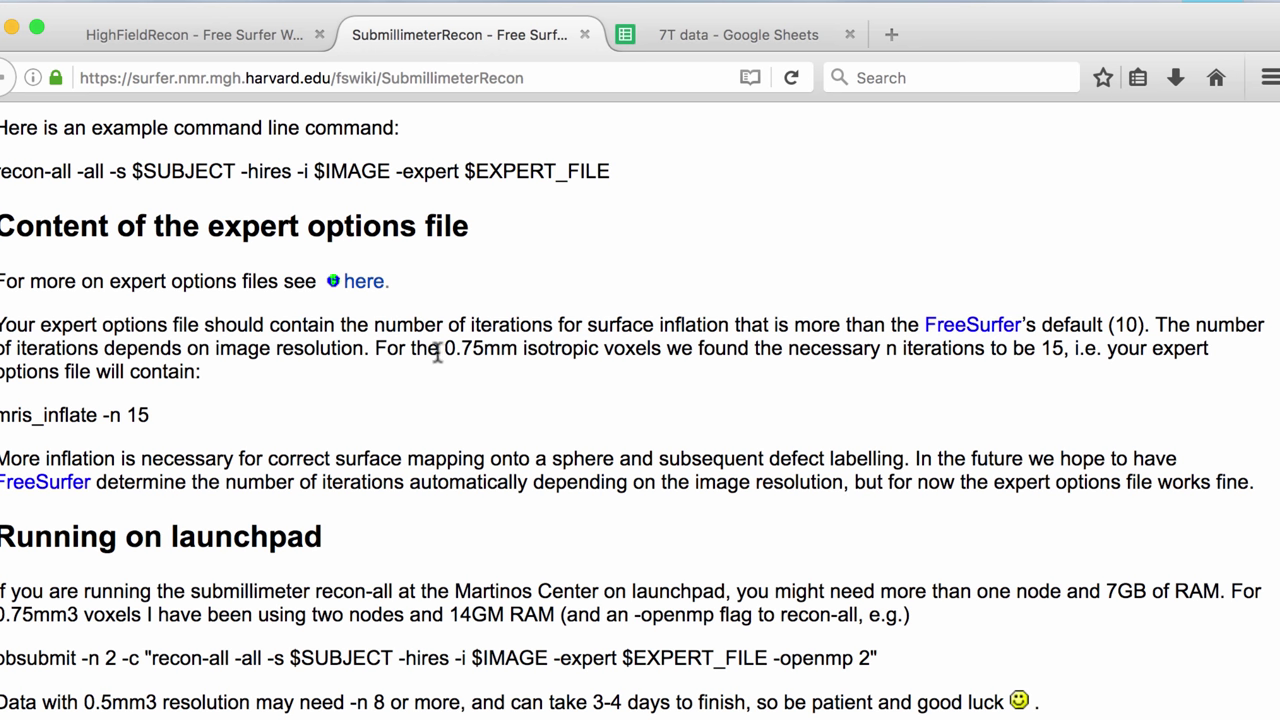
left_click_drag(441, 348, 511, 355)
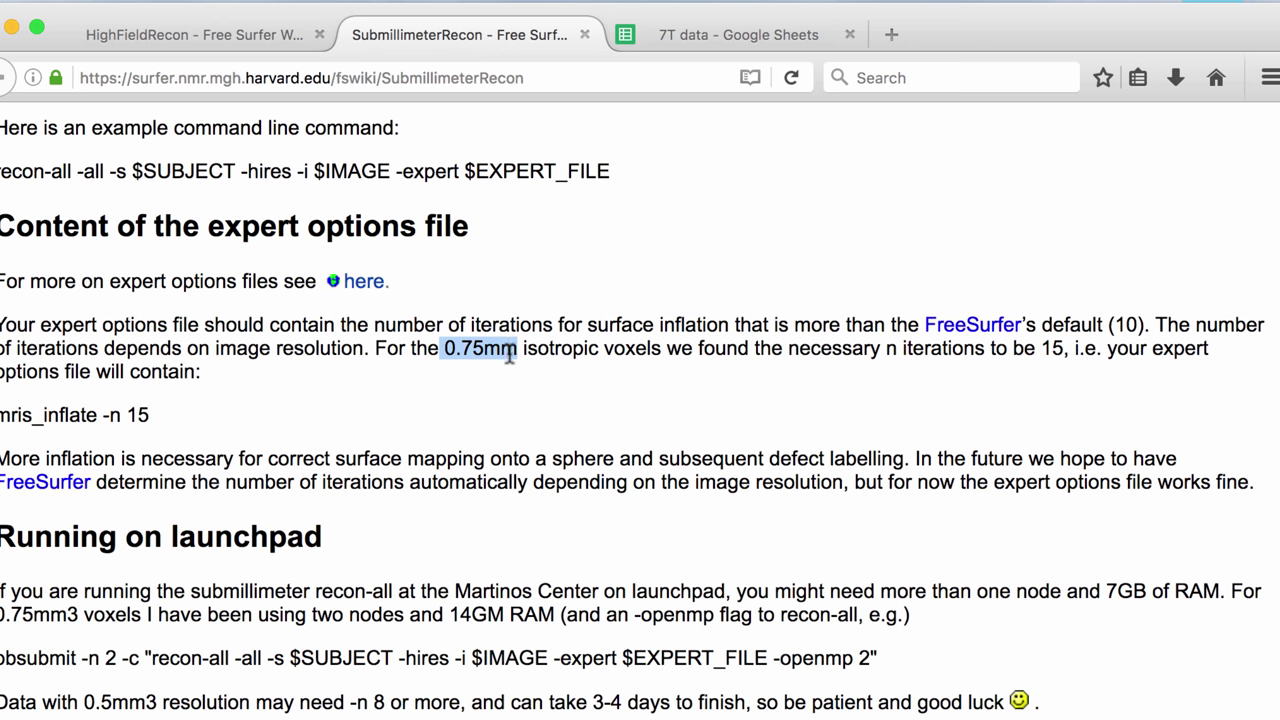
left_click(1052, 350)
left_click_drag(1040, 349, 1066, 350)
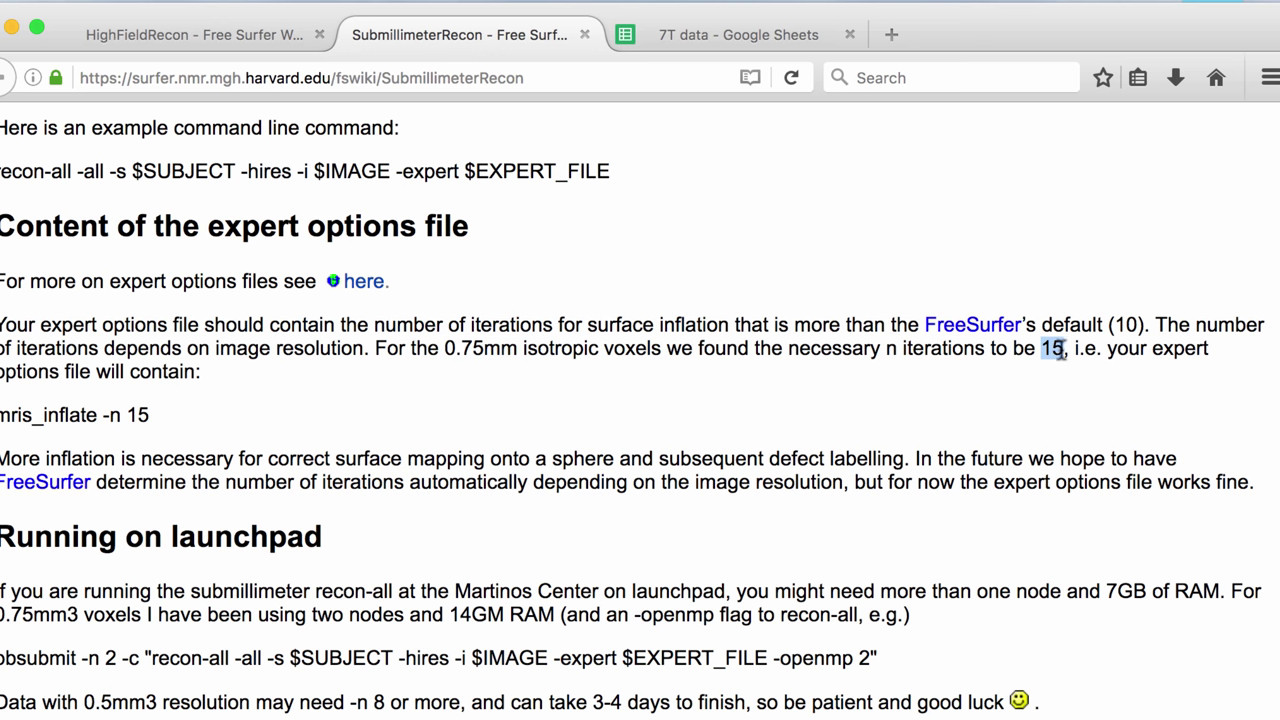
triple_click(80, 414)
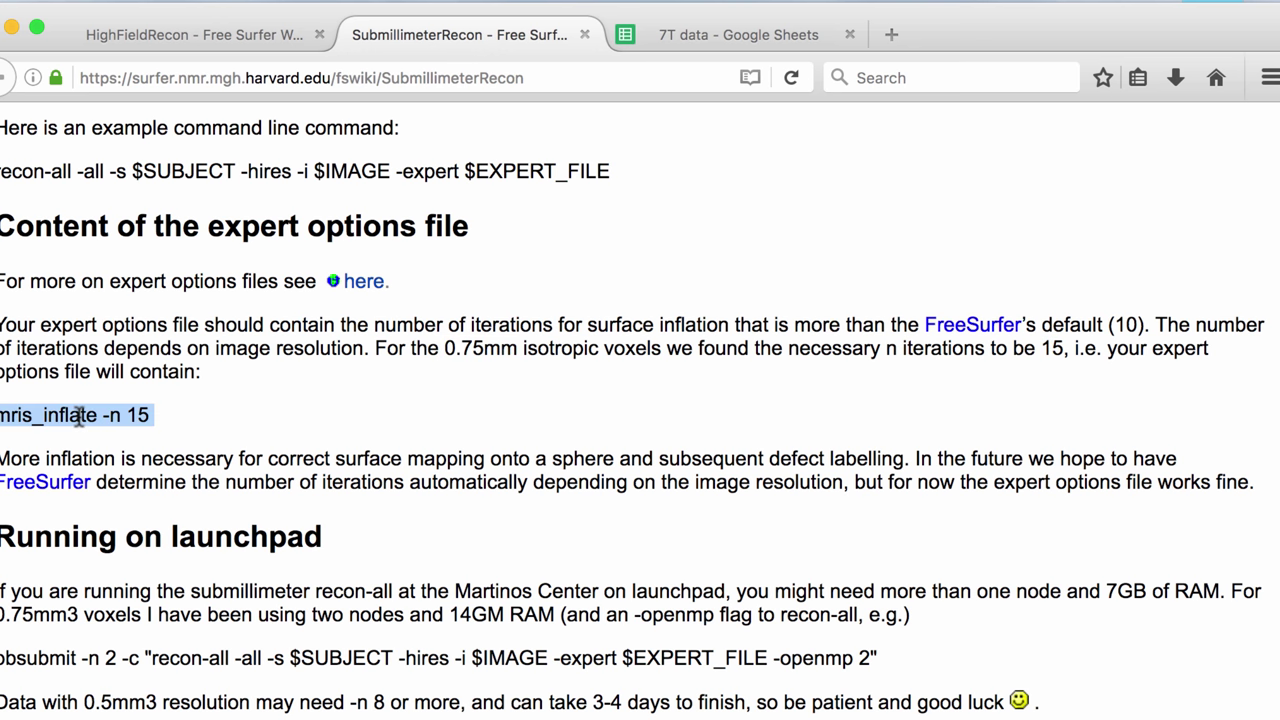
key("super+c")
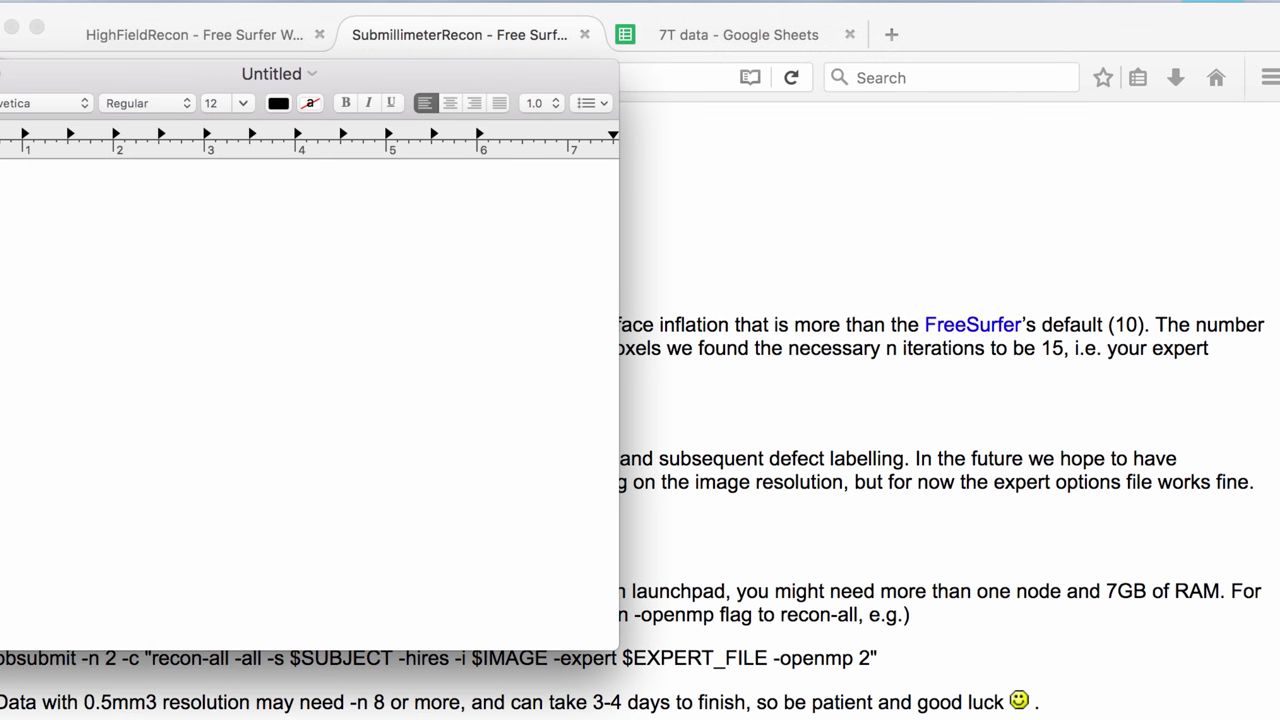
Paste the mris_inflate -n 15 line into the Untitled TextEdit document.
key("super+v")
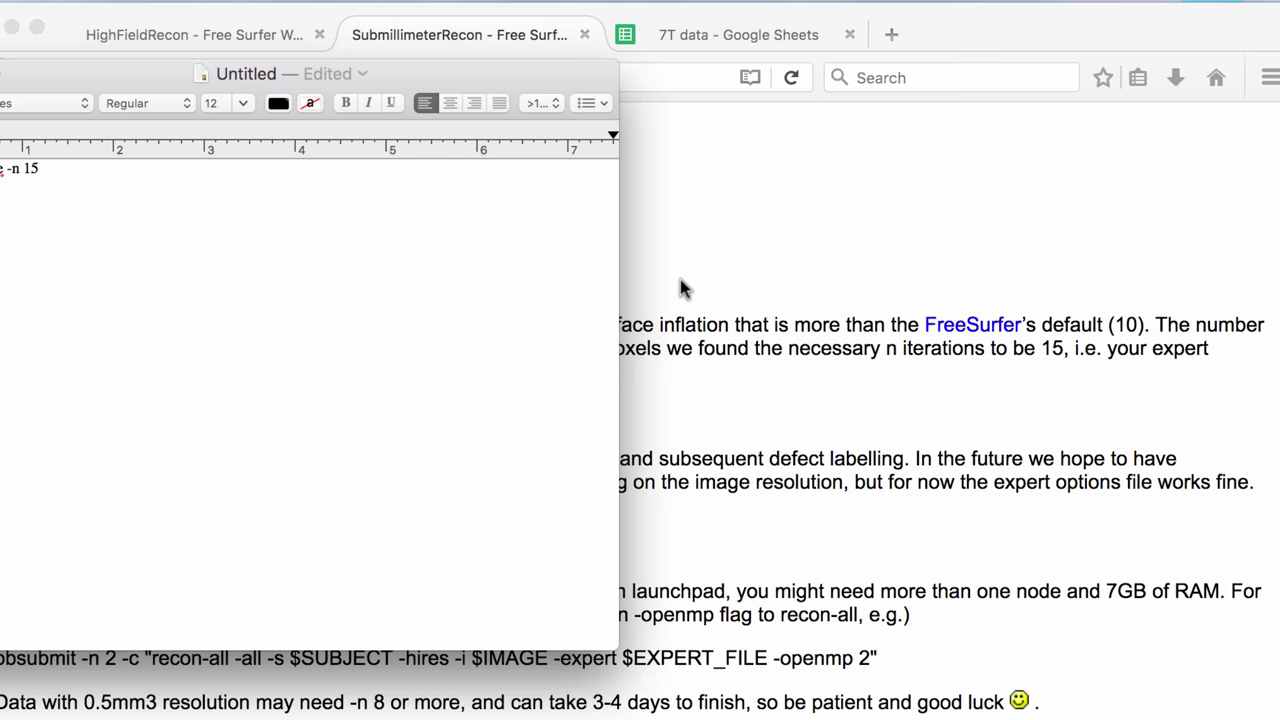
left_click(633, 276)
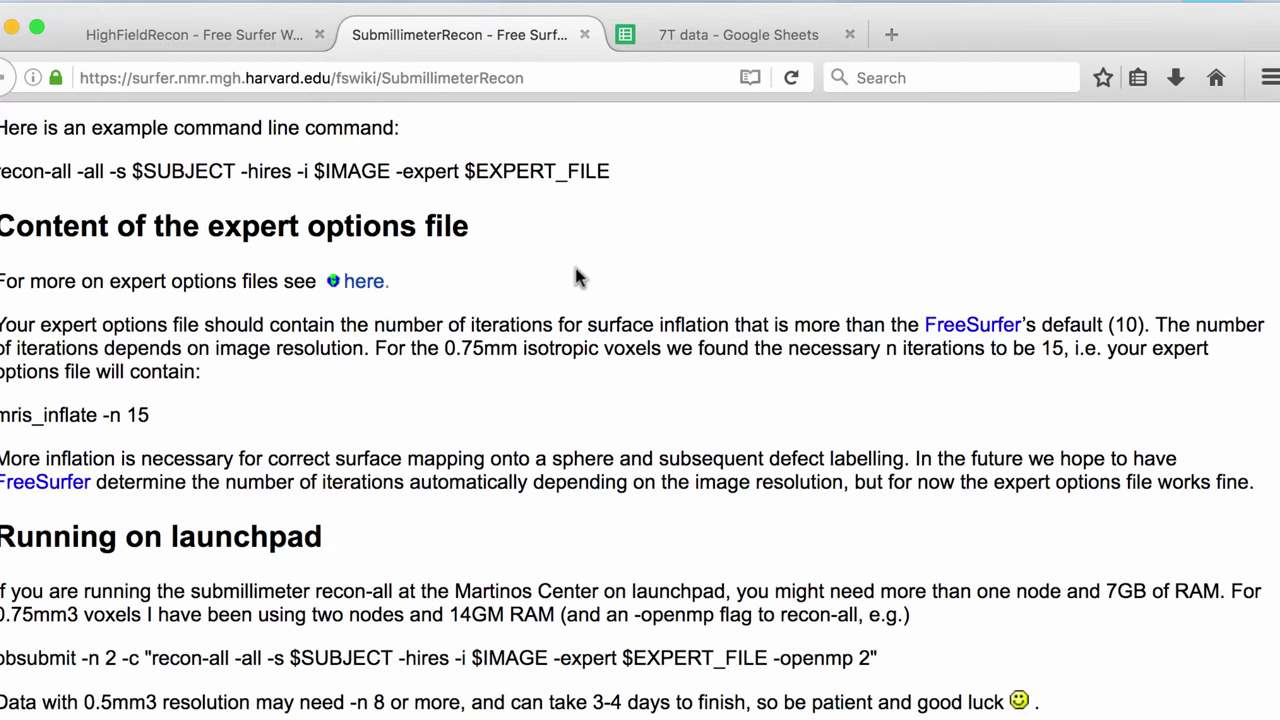
left_click_drag(578, 277, 517, 523)
left_click(557, 512)
Reread the wiki's 0.75 voxel-size sentence on the SubmillimeterRecon page.
scroll(564, 427, "up", 5)
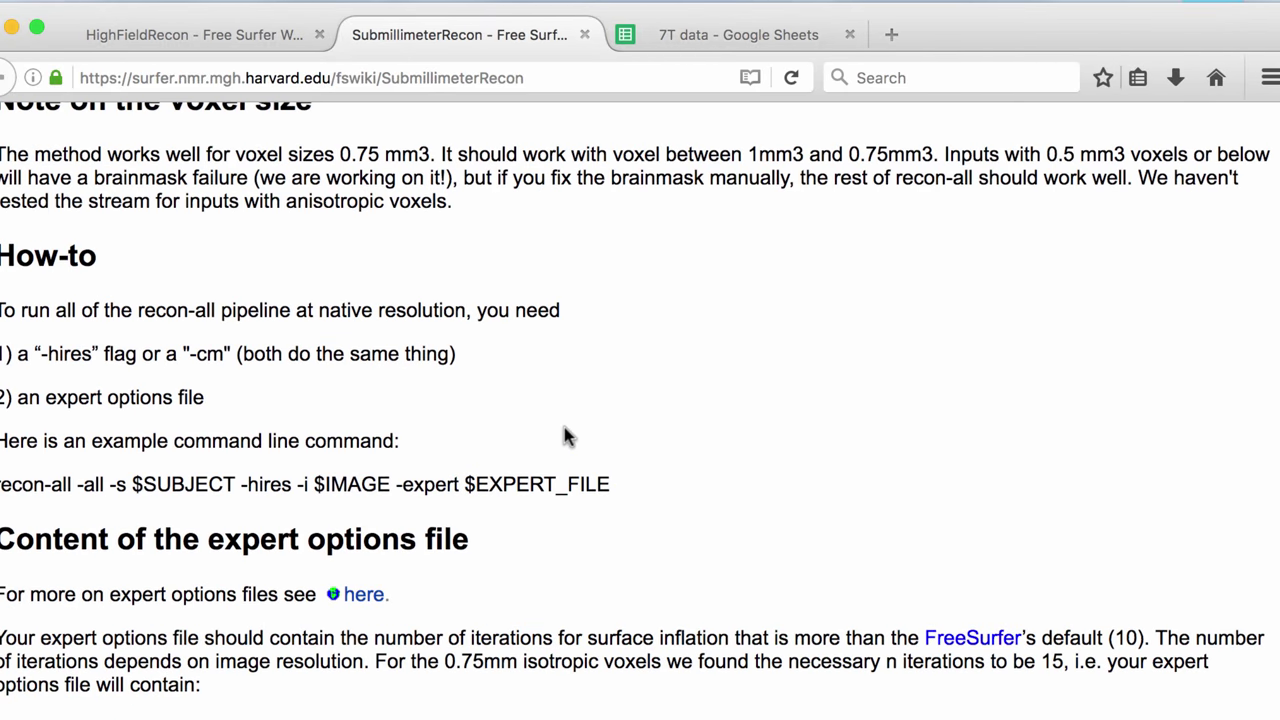
scroll(564, 427, "up", 7)
scroll(564, 427, "down", 12)
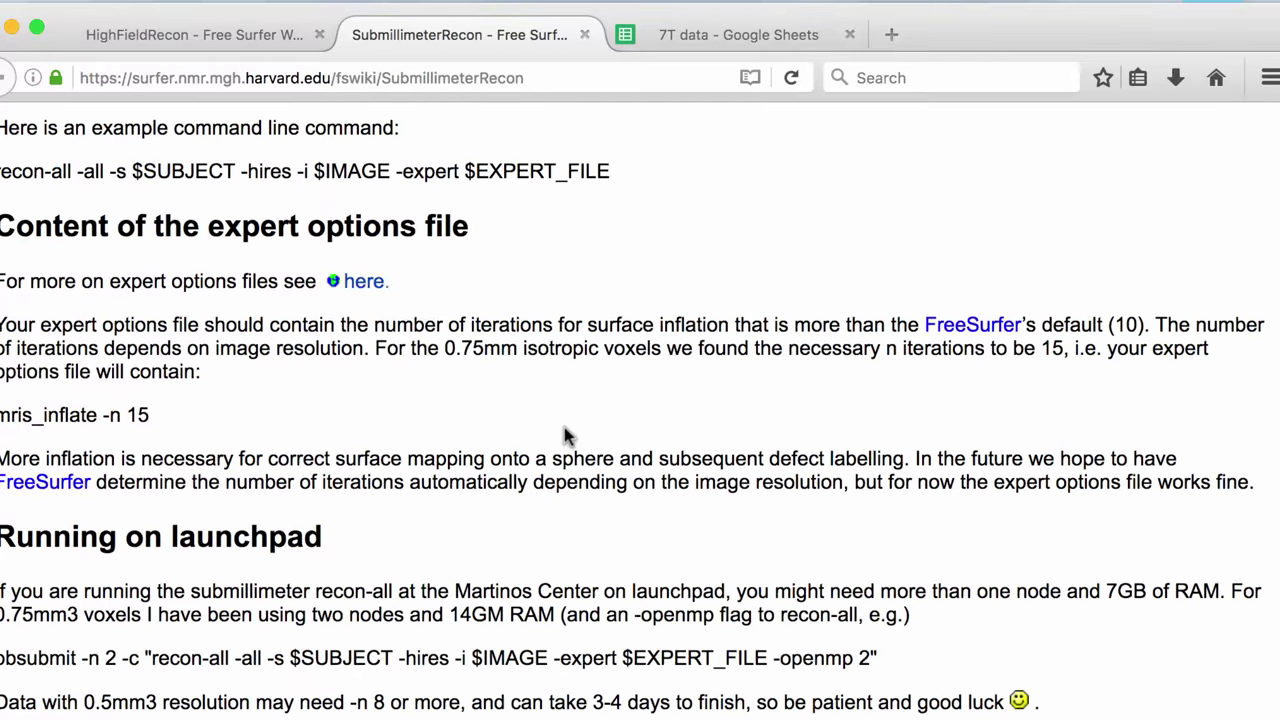
scroll(564, 427, "up", 3)
scroll(564, 427, "down", 2)
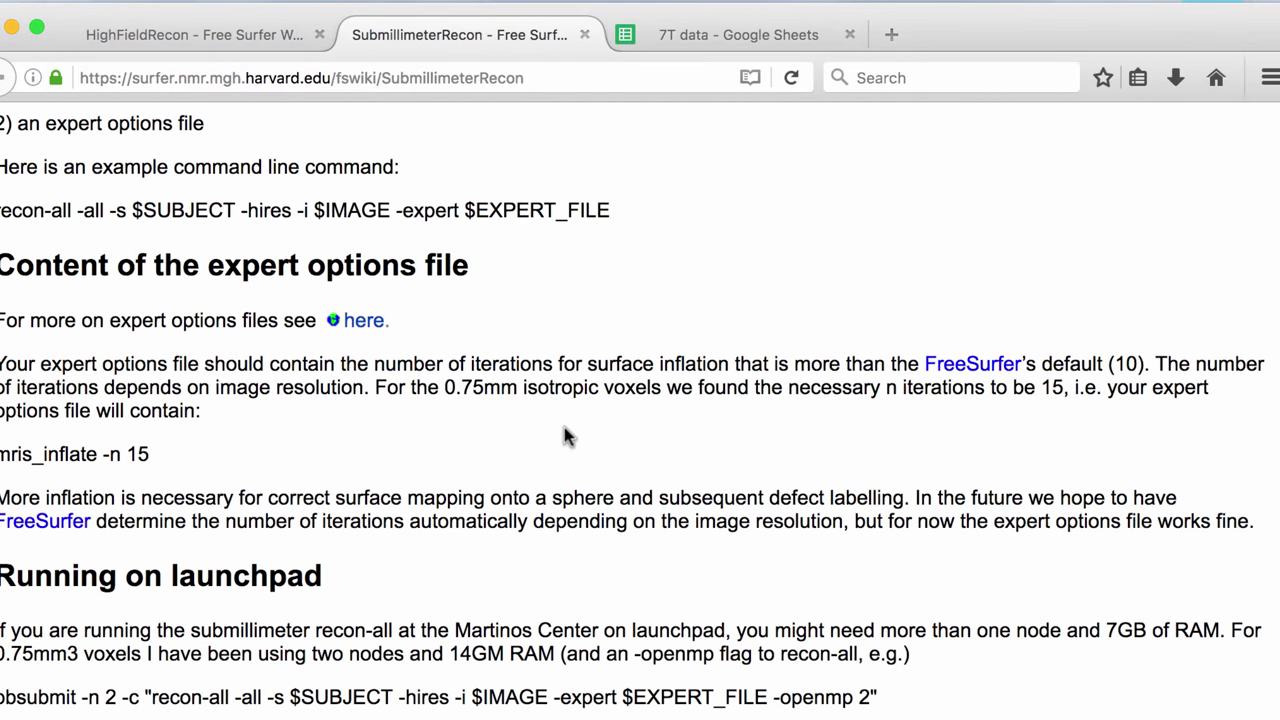
scroll(564, 427, "down", 1)
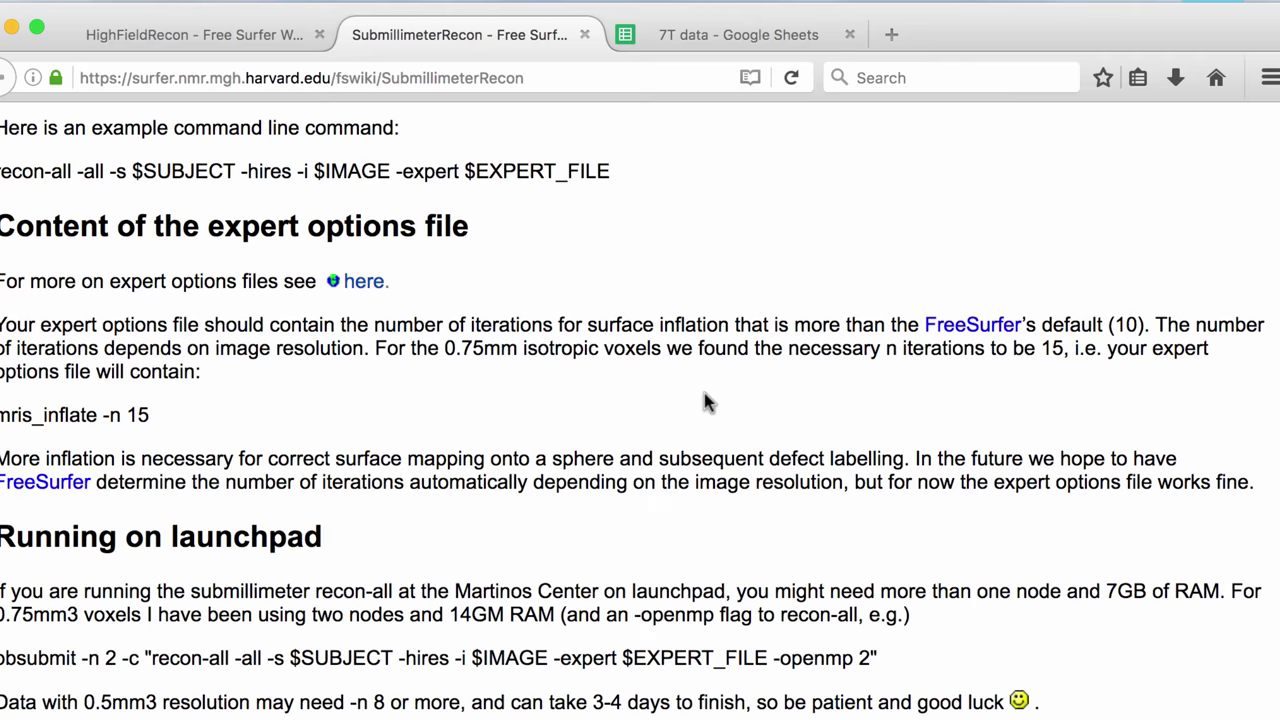
scroll(705, 400, "up", 8)
scroll(705, 400, "up", 7)
scroll(705, 400, "down", 12)
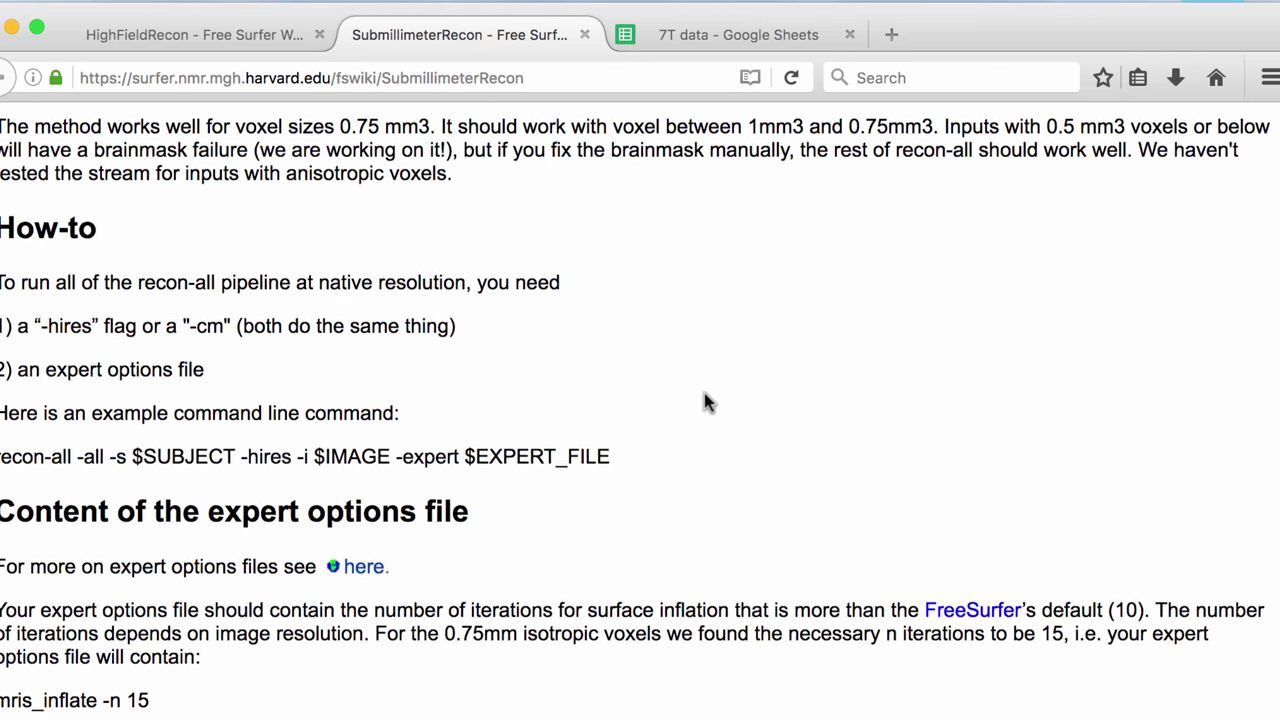
scroll(705, 400, "down", 3)
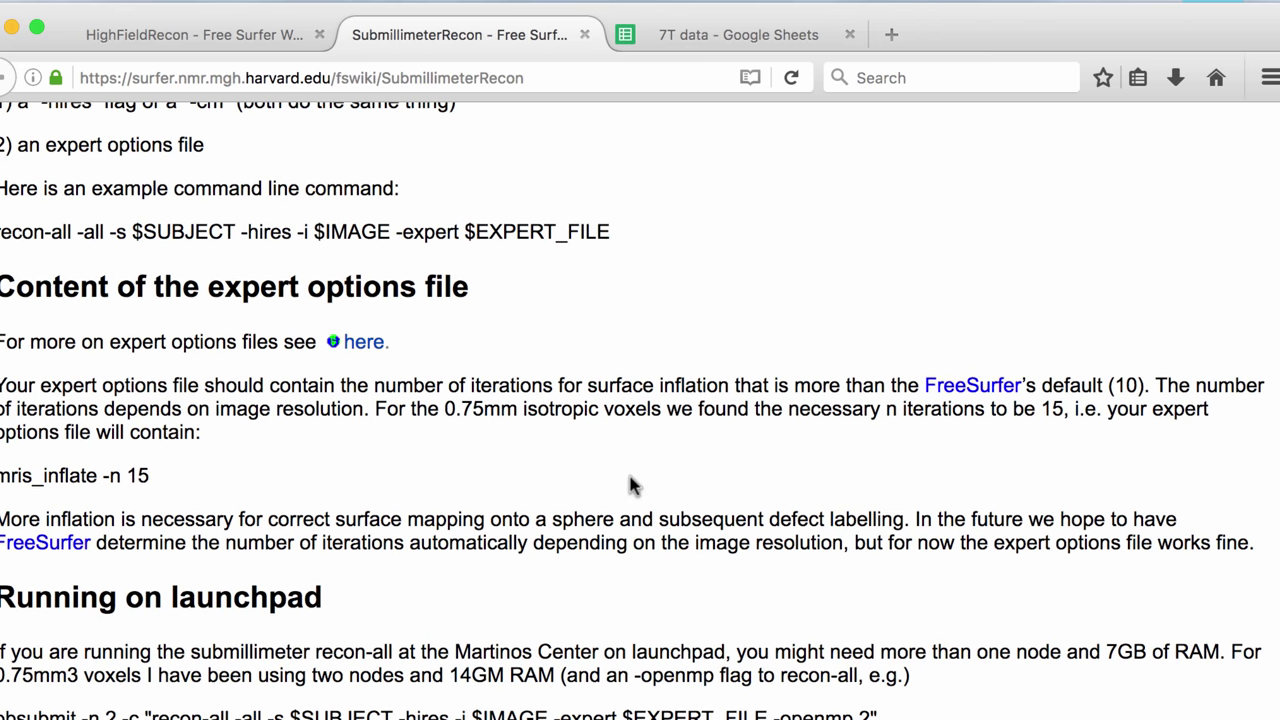
left_click_drag(445, 408, 487, 408)
left_click(479, 443)
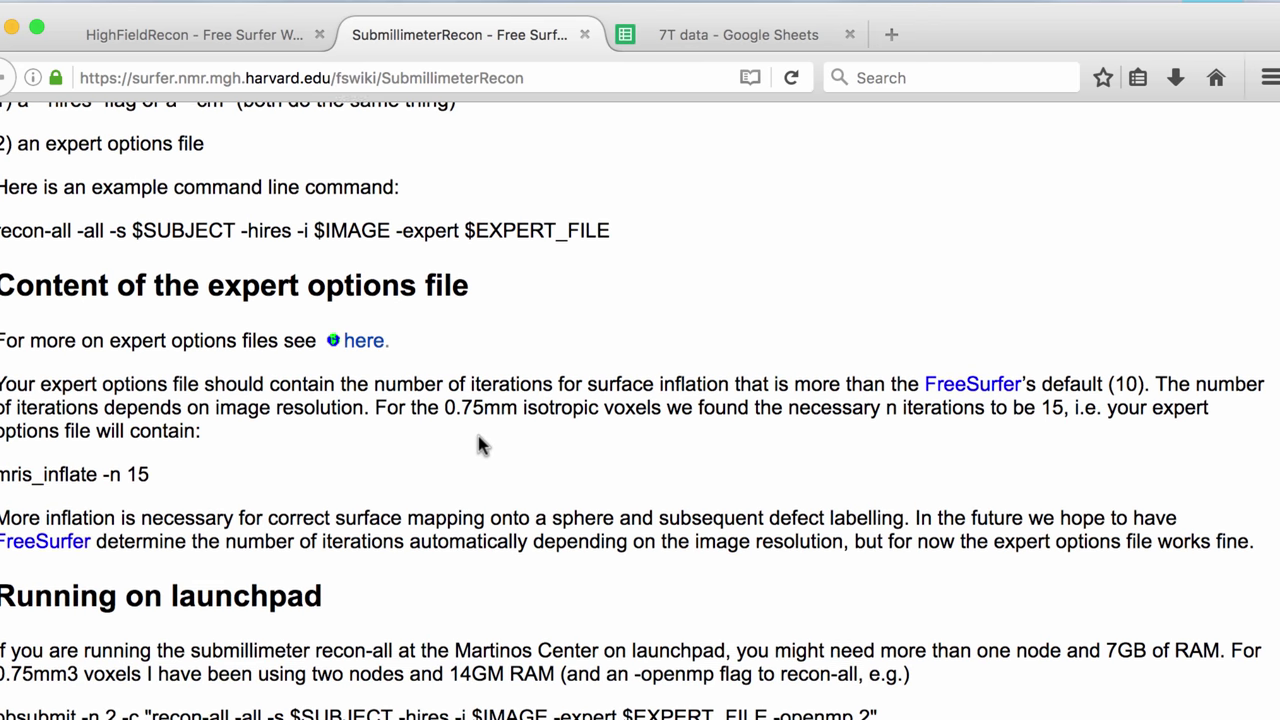
scroll(479, 444, "down", 2)
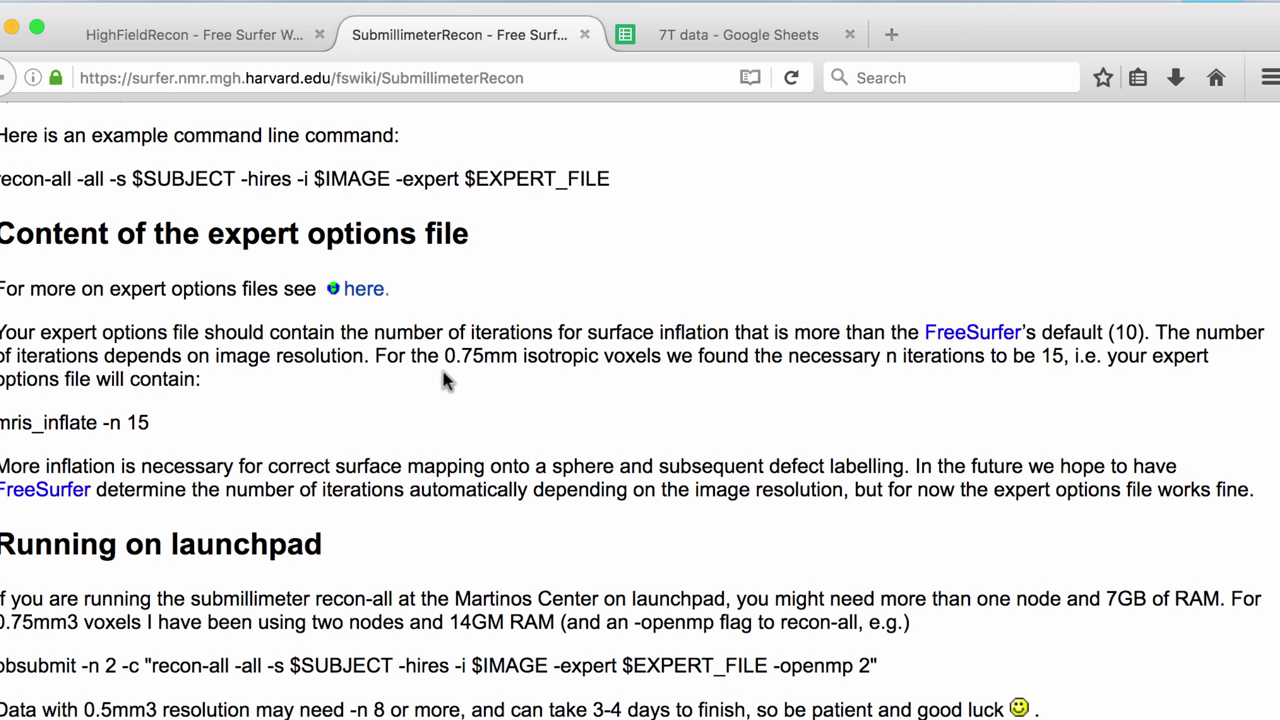
Change the pasted line to mris_inflate -n 17, rechecking the expert options paragraph.
key("super+Tab")
key("BackSpace")
type("7")
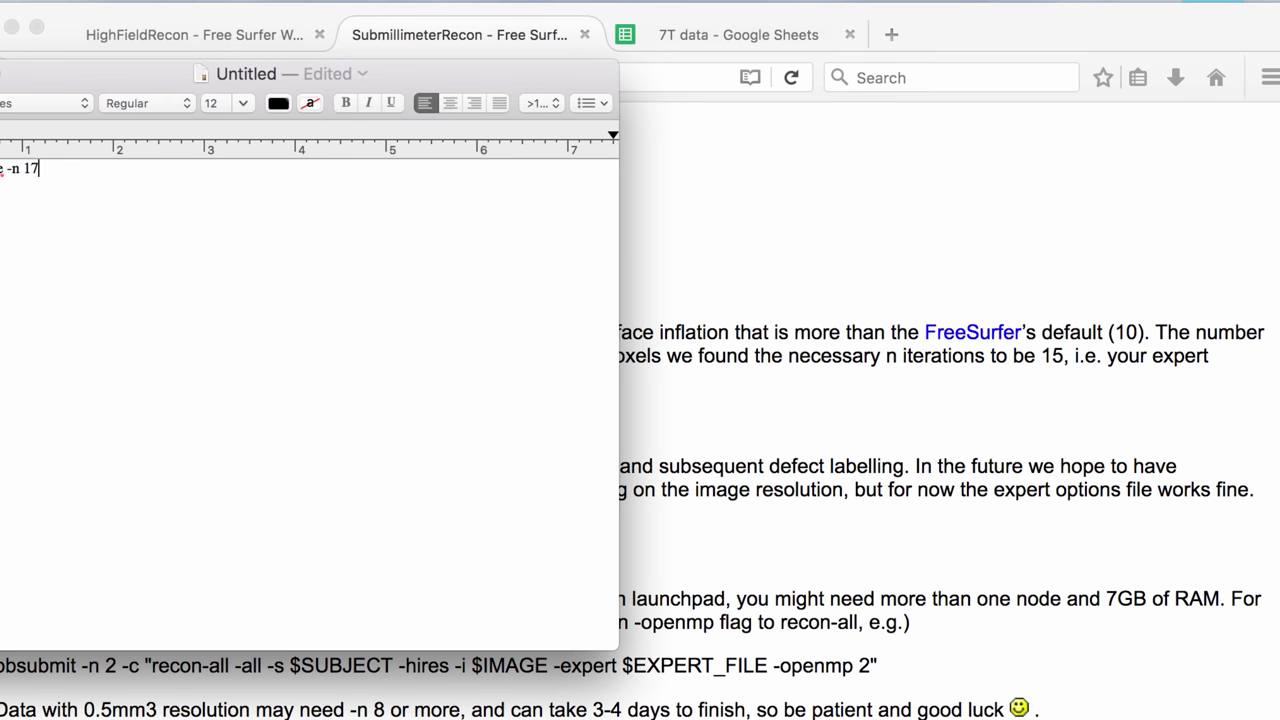
left_click(772, 106)
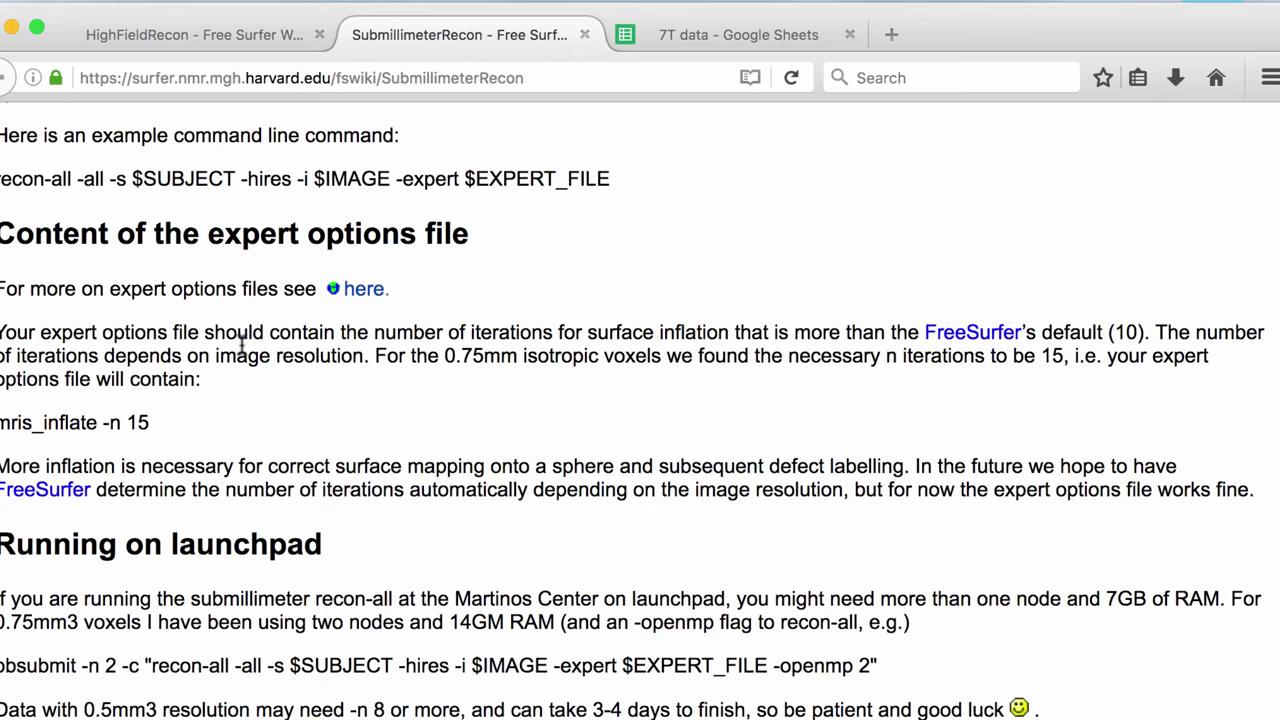
left_click_drag(491, 294, 478, 388)
left_click(478, 388)
scroll(478, 388, "up", 4)
scroll(478, 388, "down", 4)
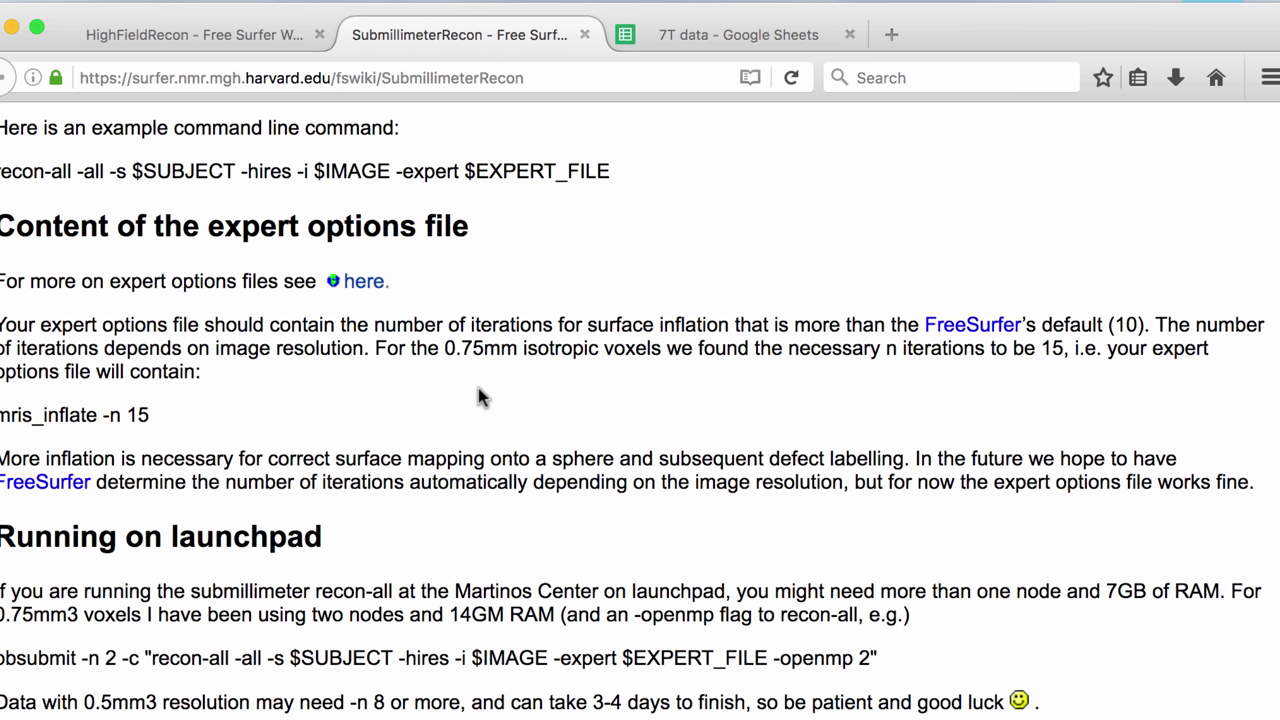
key("super+Tab")
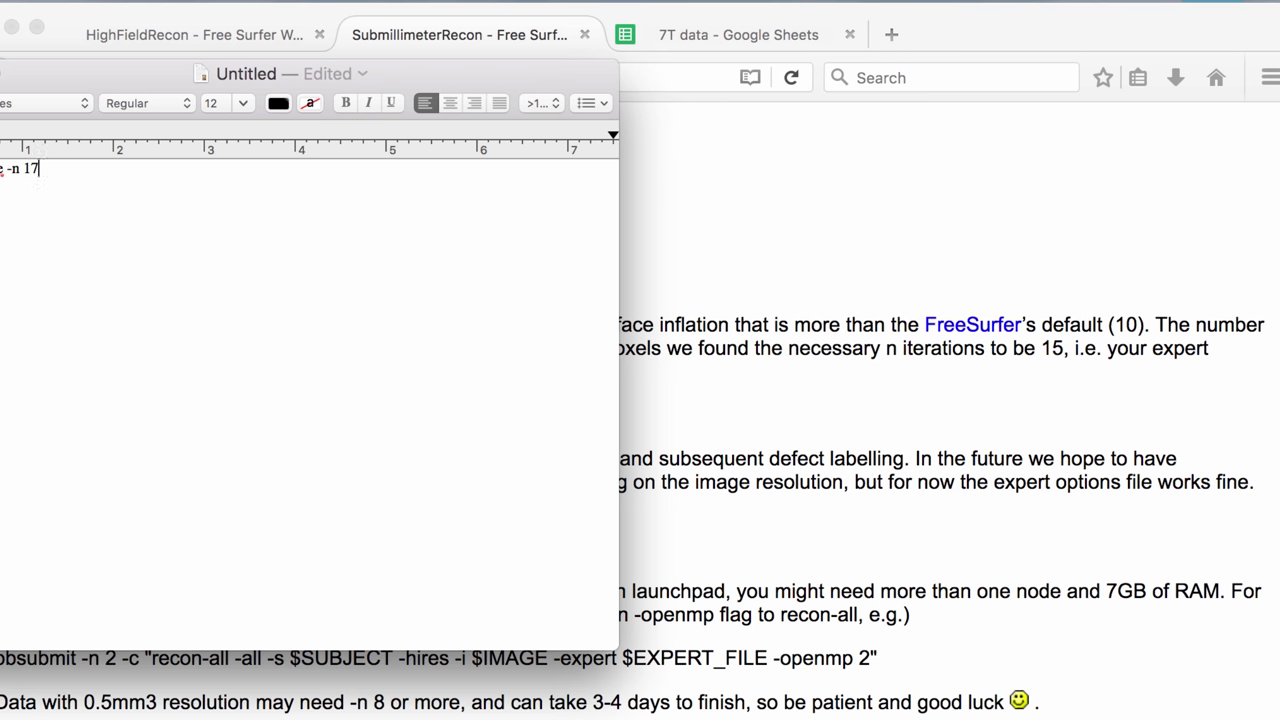
Make the note plain text, save it as expert.opts, and end the recon-all command with -expert expert.opts.
left_click(145, 75)
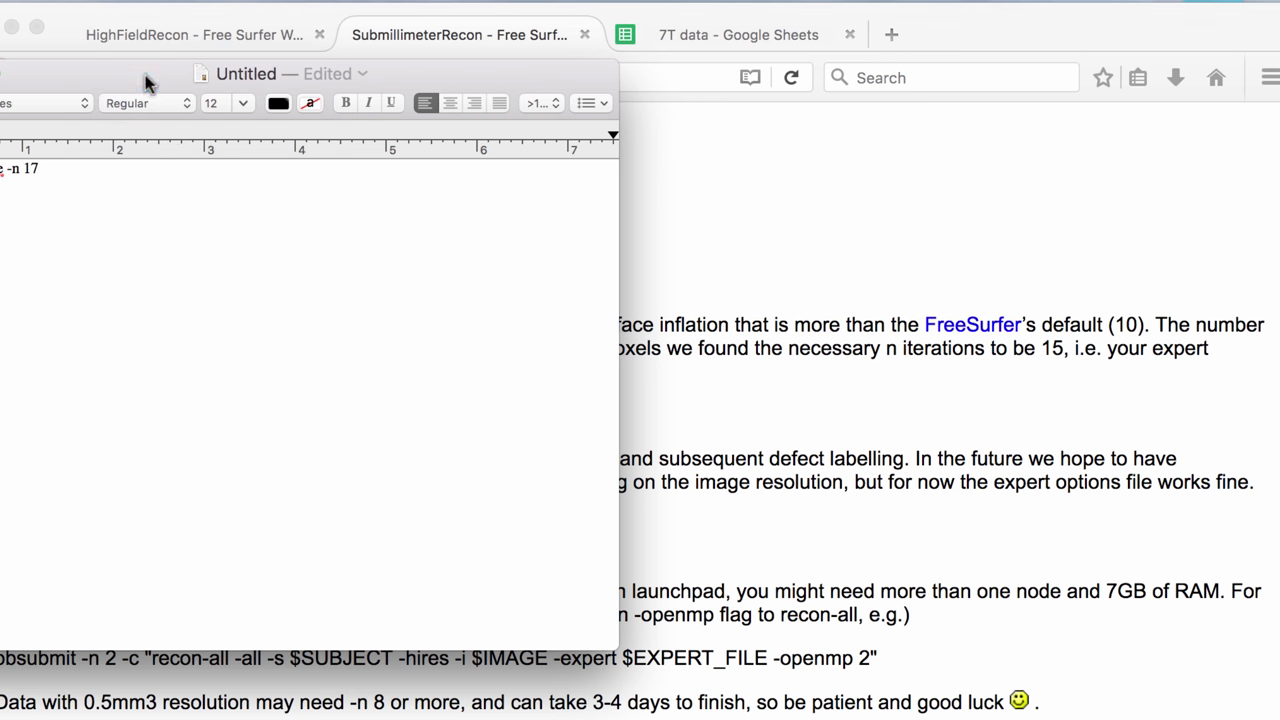
left_click(443, 251)
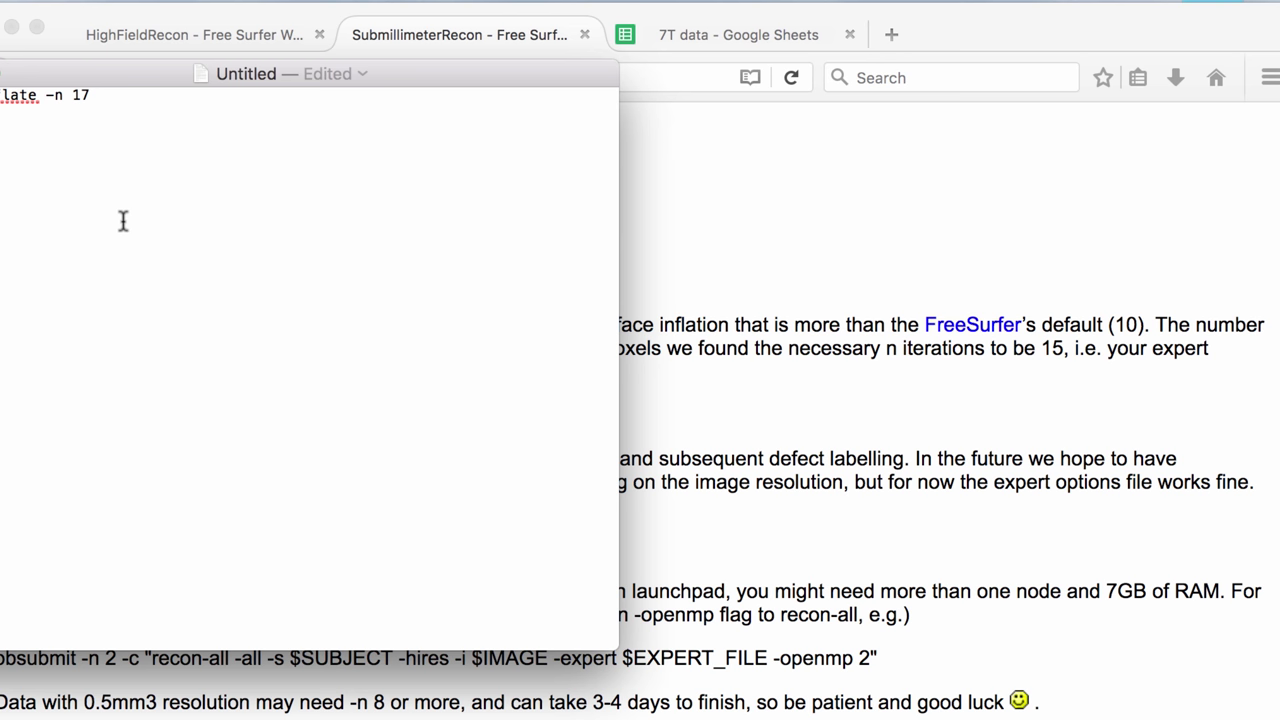
left_click(30, 0)
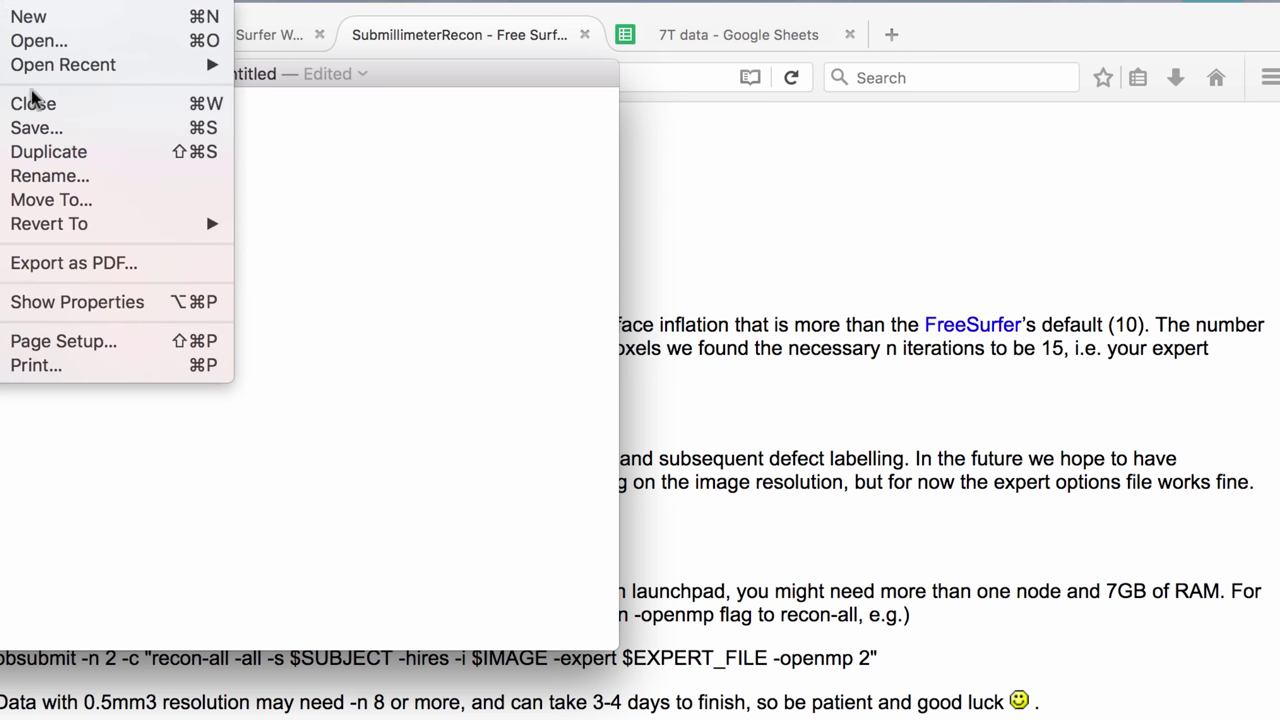
left_click(40, 130)
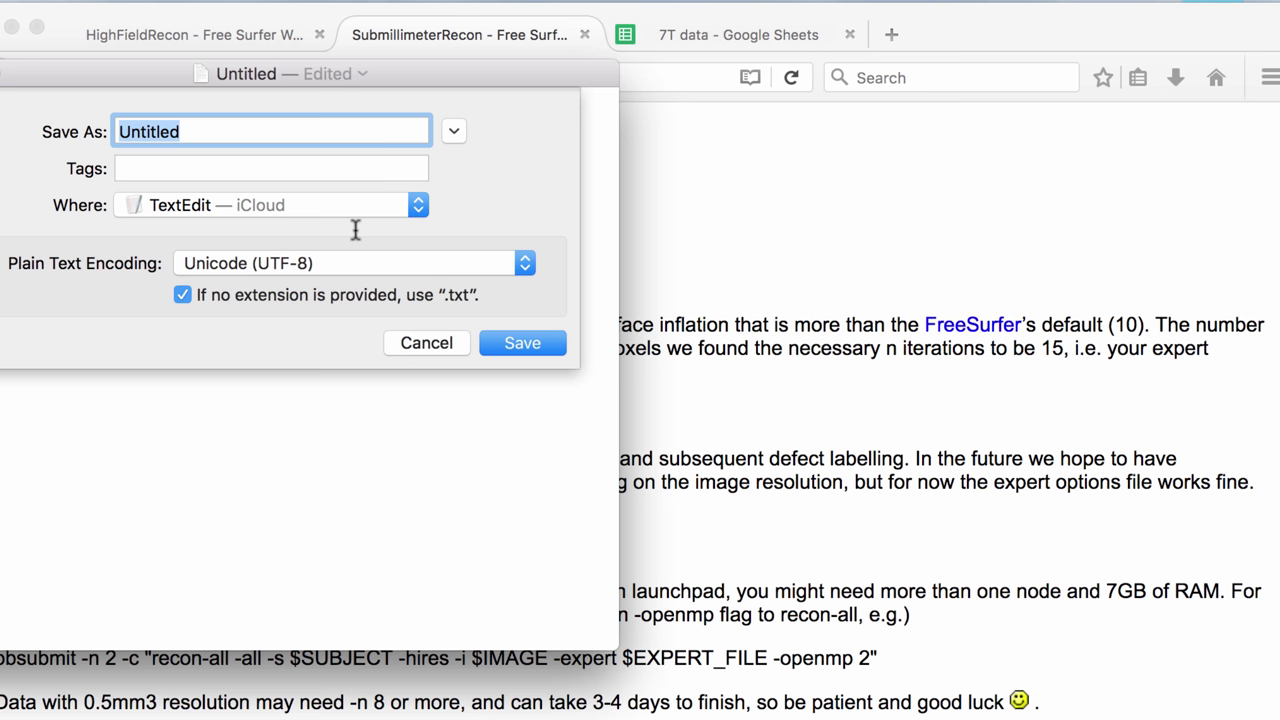
type("expert.opt")
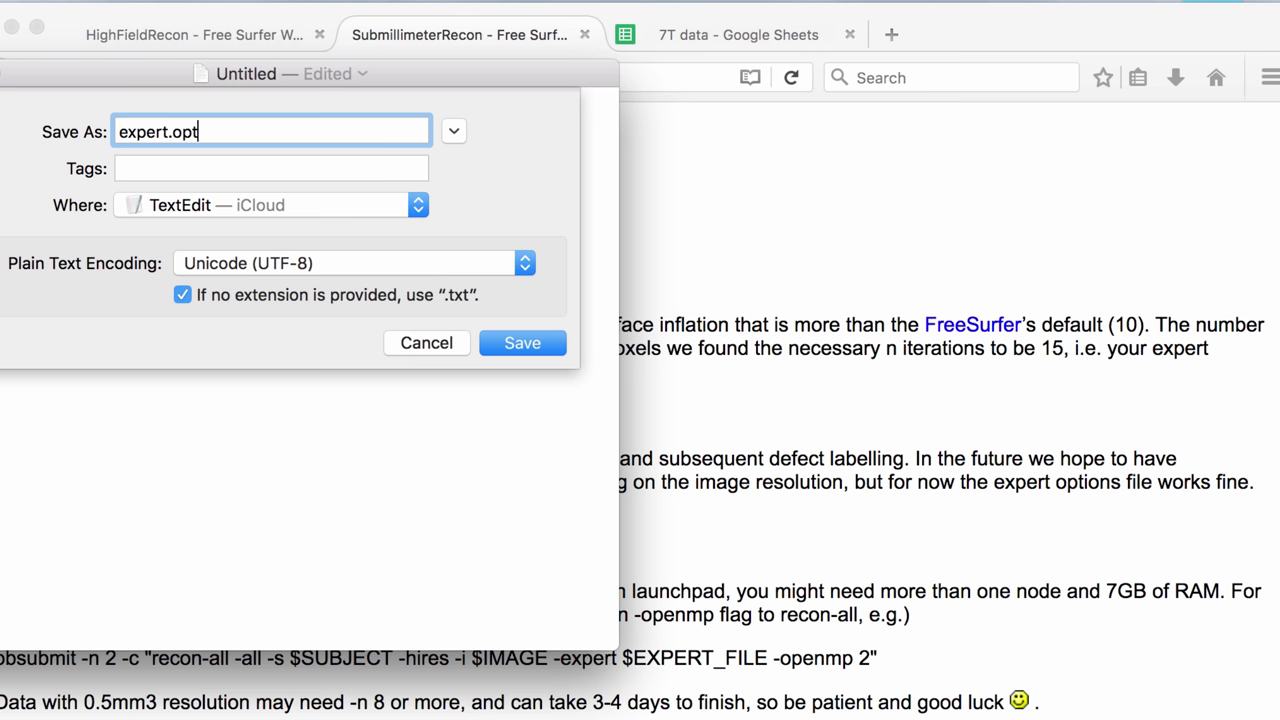
type("s")
left_click(262, 207)
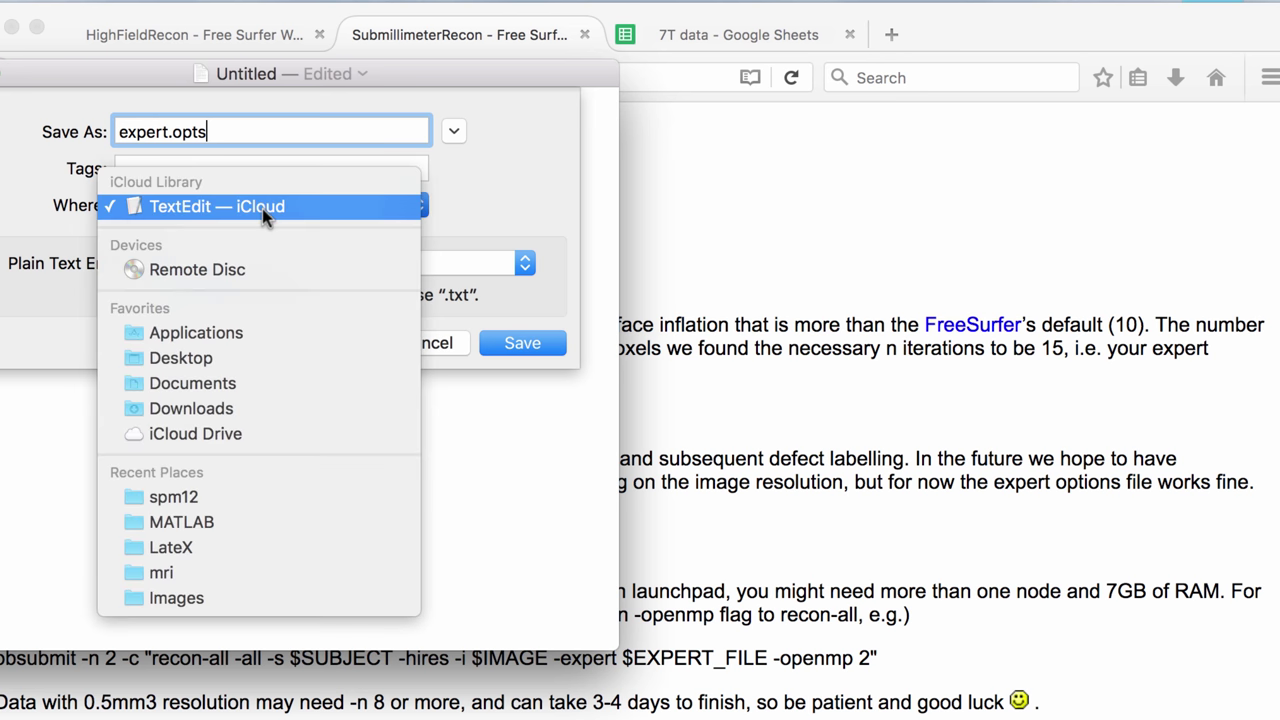
left_click(218, 350)
left_click(518, 343)
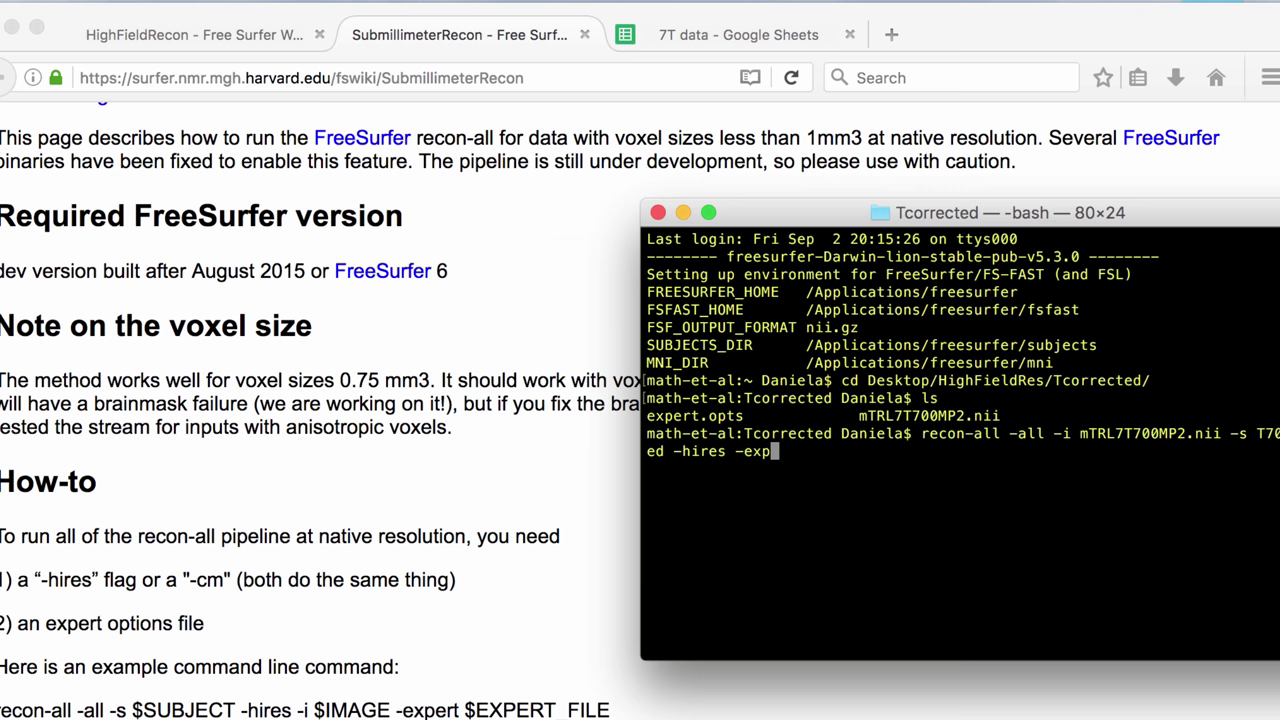
type("ert expert.opts")
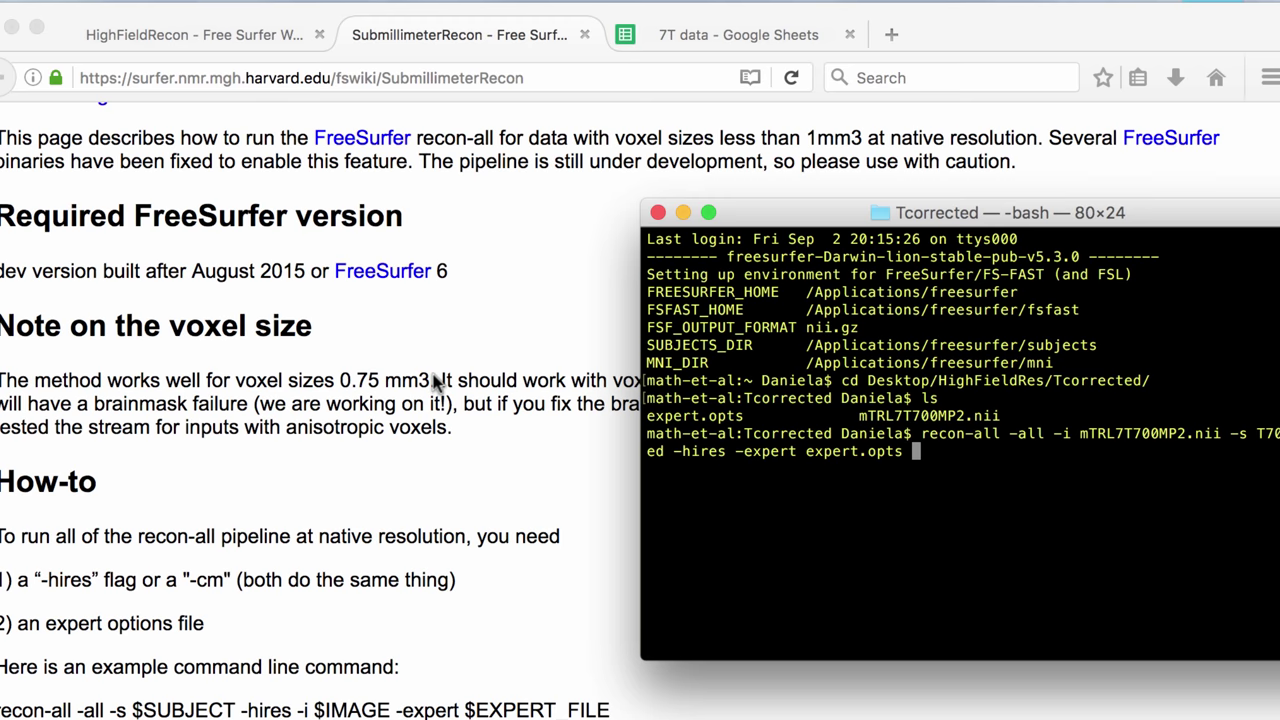
Highlight the 'Required FreeSurfer version' heading on the wiki page, then return to the other windows.
scroll(435, 381, "up", 5)
scroll(435, 381, "down", 6)
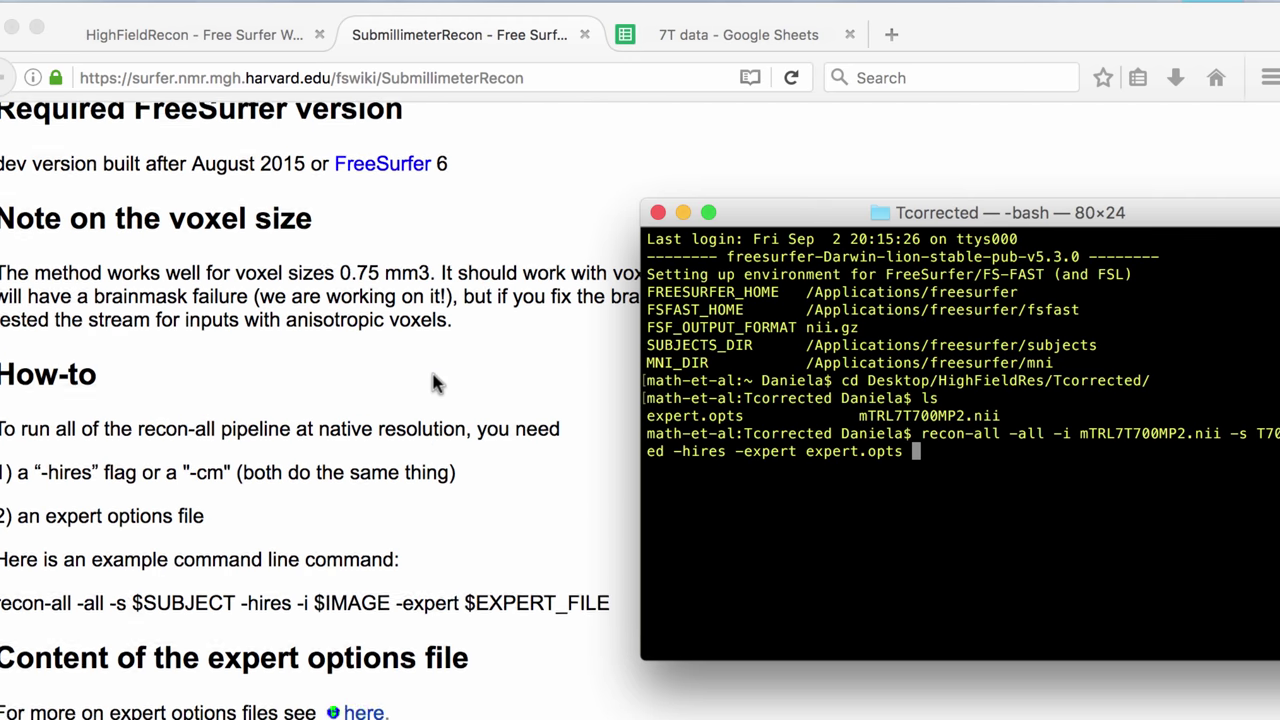
scroll(435, 381, "up", 5)
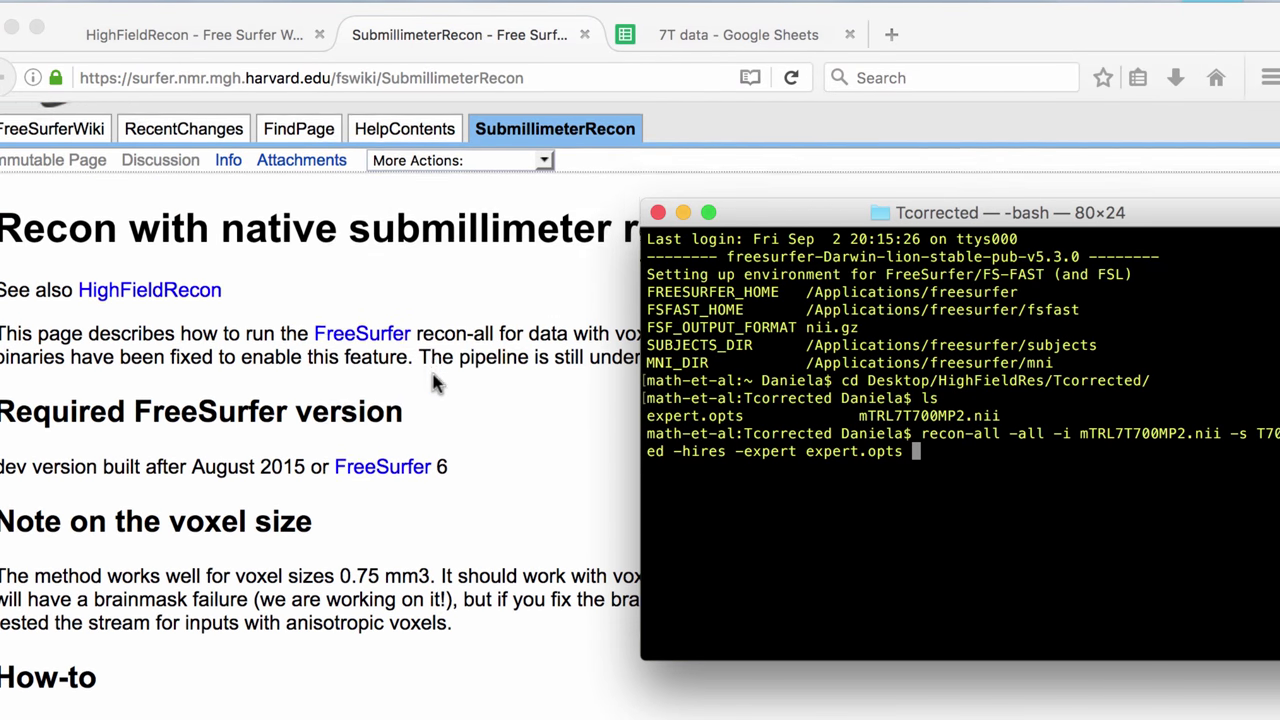
scroll(435, 381, "down", 2)
left_click(155, 347)
triple_click(166, 330)
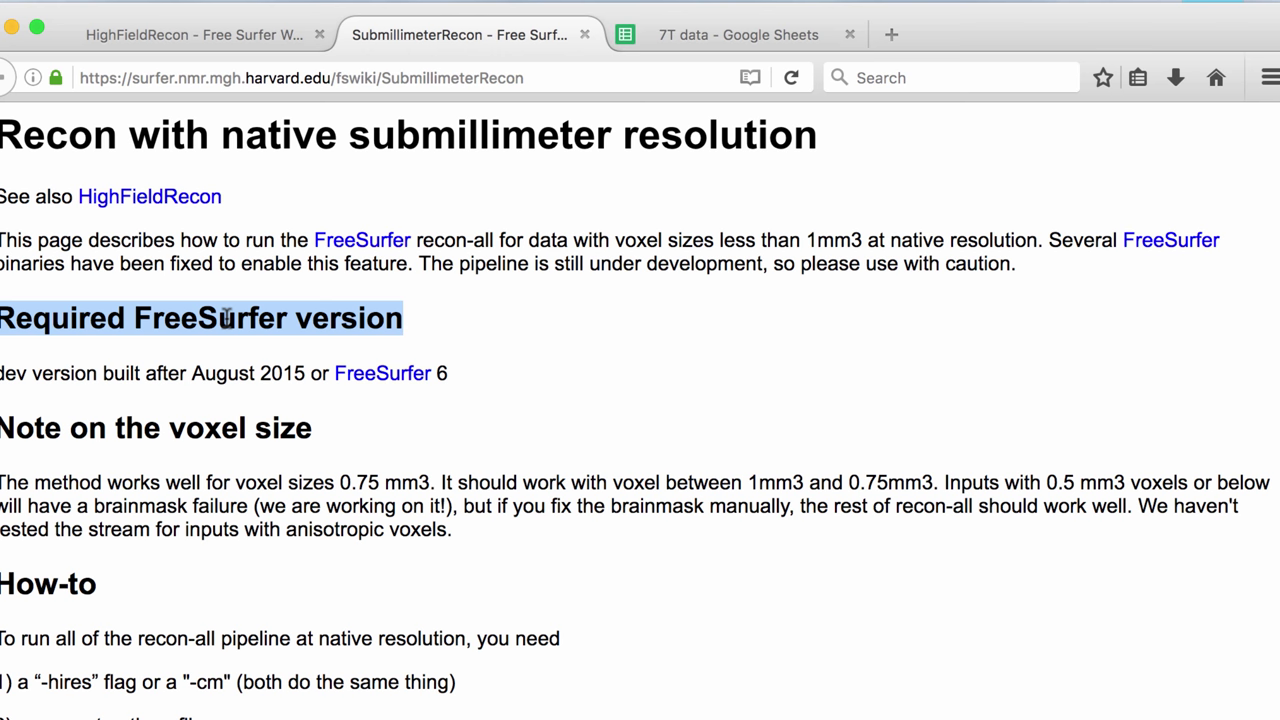
key("super+Tab")
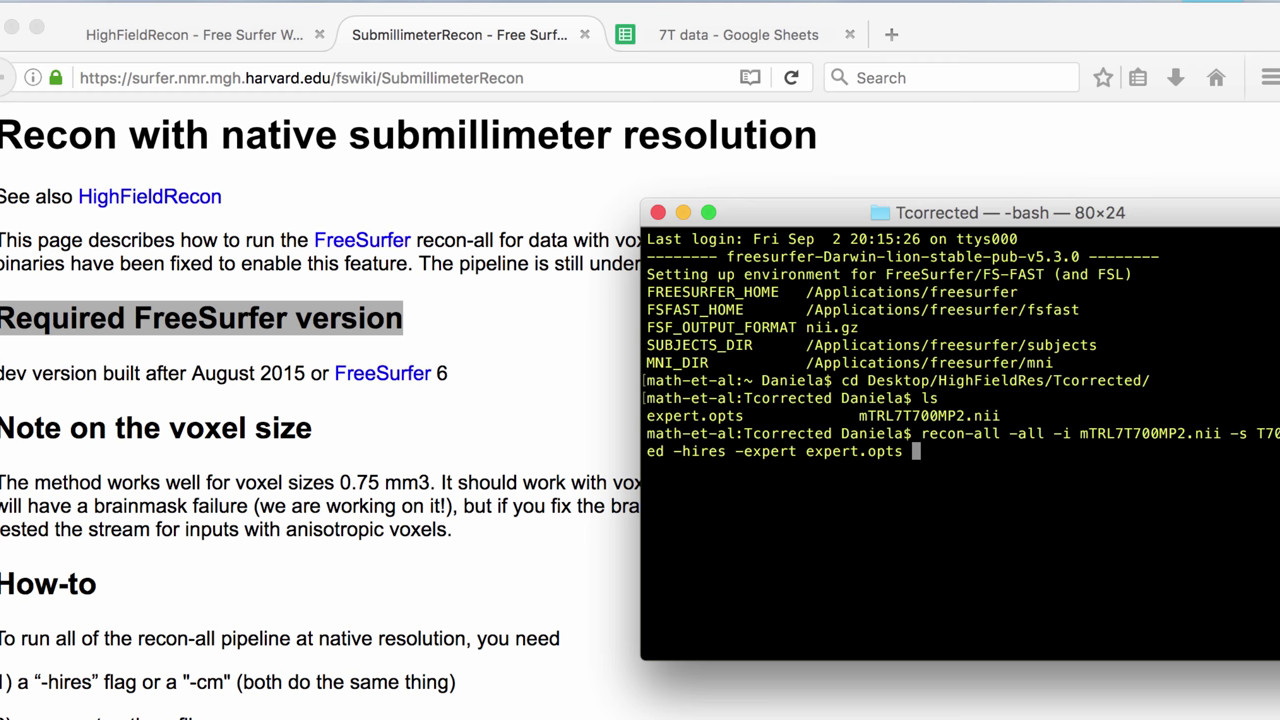
key("super+Tab")
Move the subjects folder window higher and close the Terminal window running recon-all.
scroll(165, 486, "down", 1)
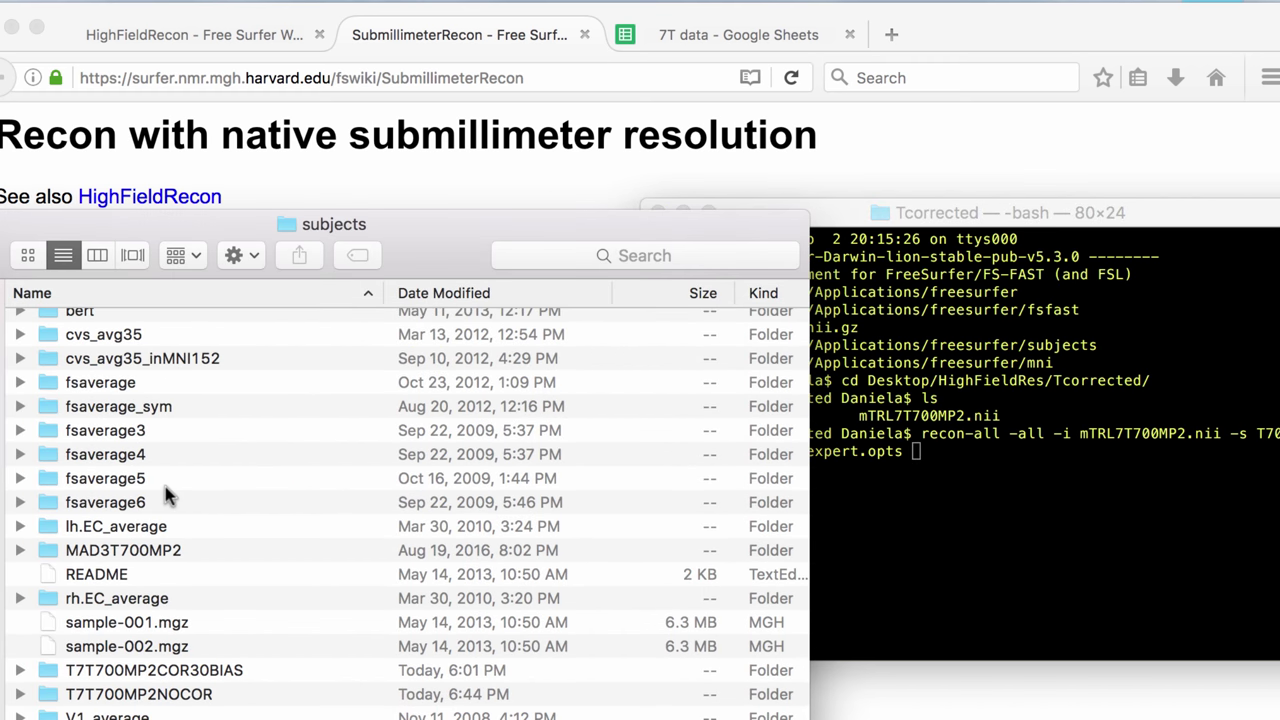
scroll(165, 486, "up", 1)
left_click_drag(415, 245, 414, 154)
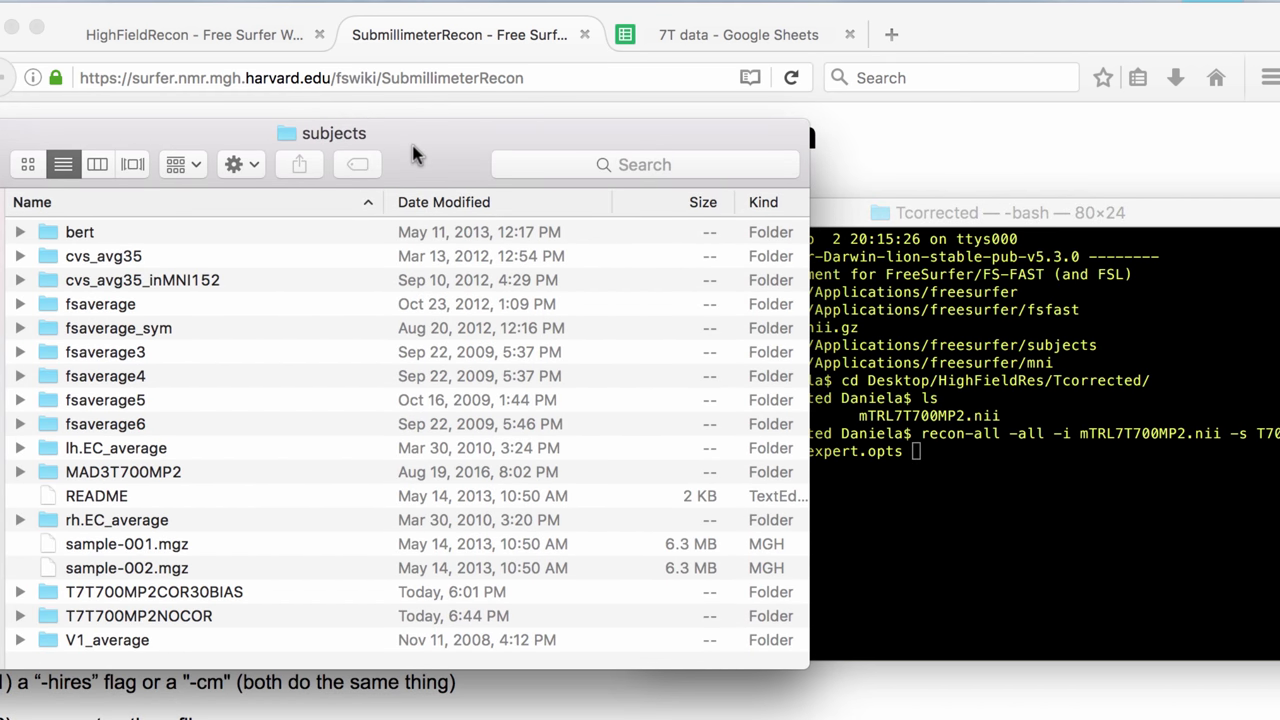
left_click(949, 205)
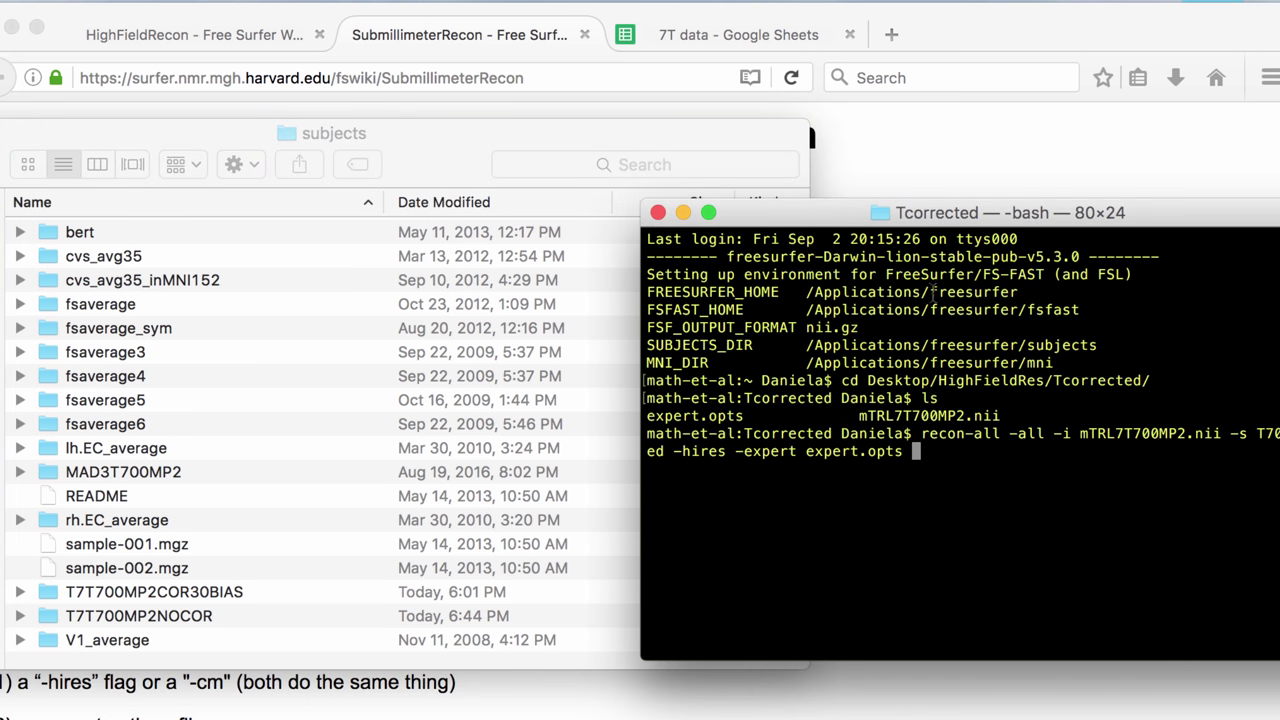
left_click(658, 213)
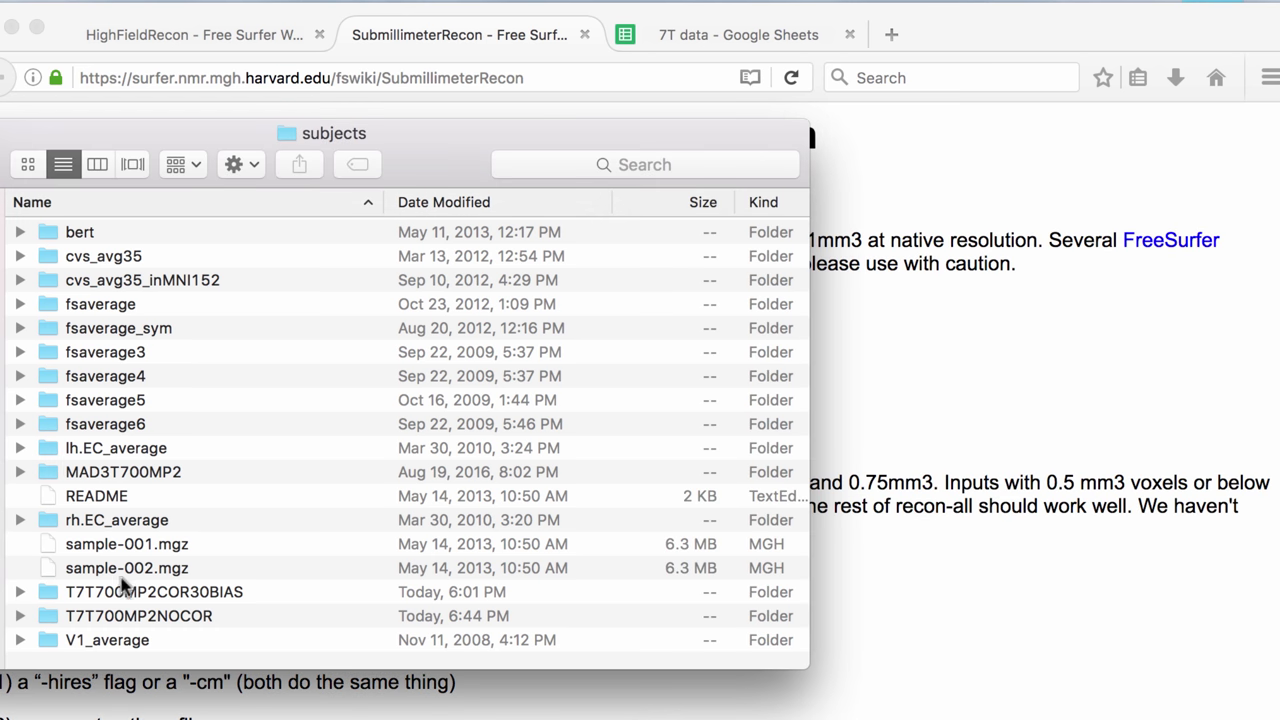
Open the T7T700MP2COR30BIAS subject folder from the subjects directory.
left_click(182, 594)
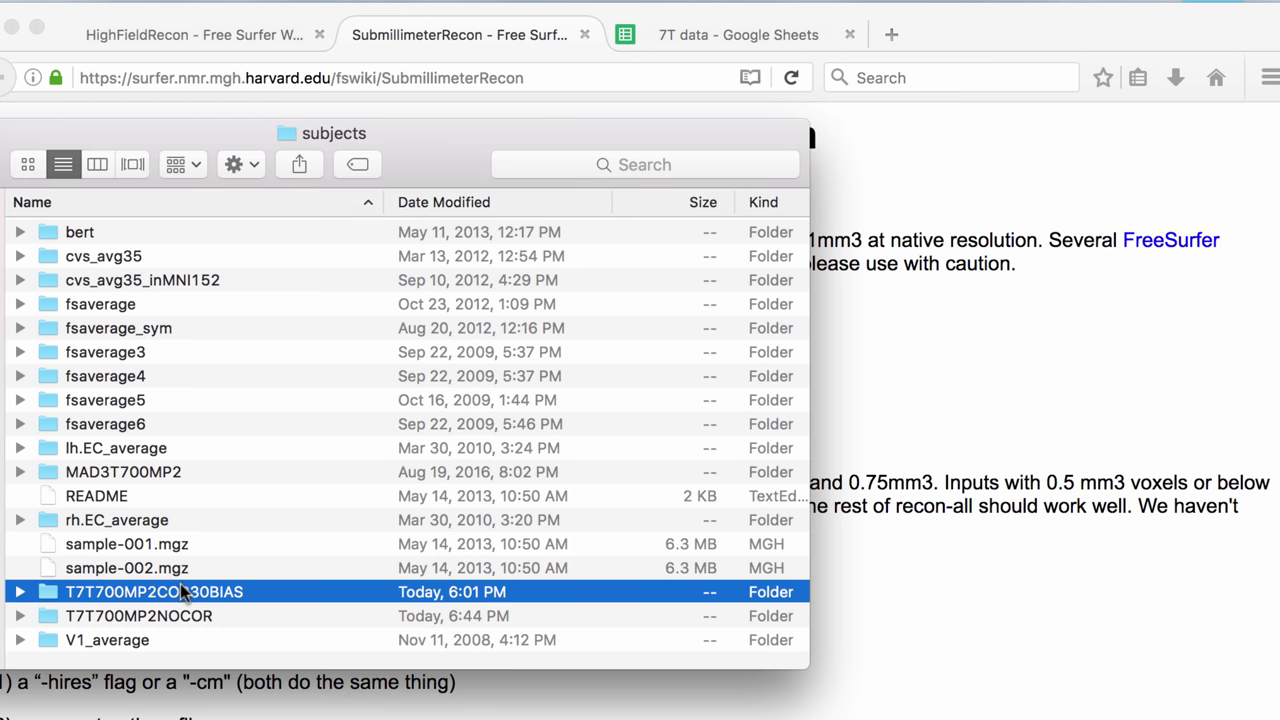
left_click(189, 620)
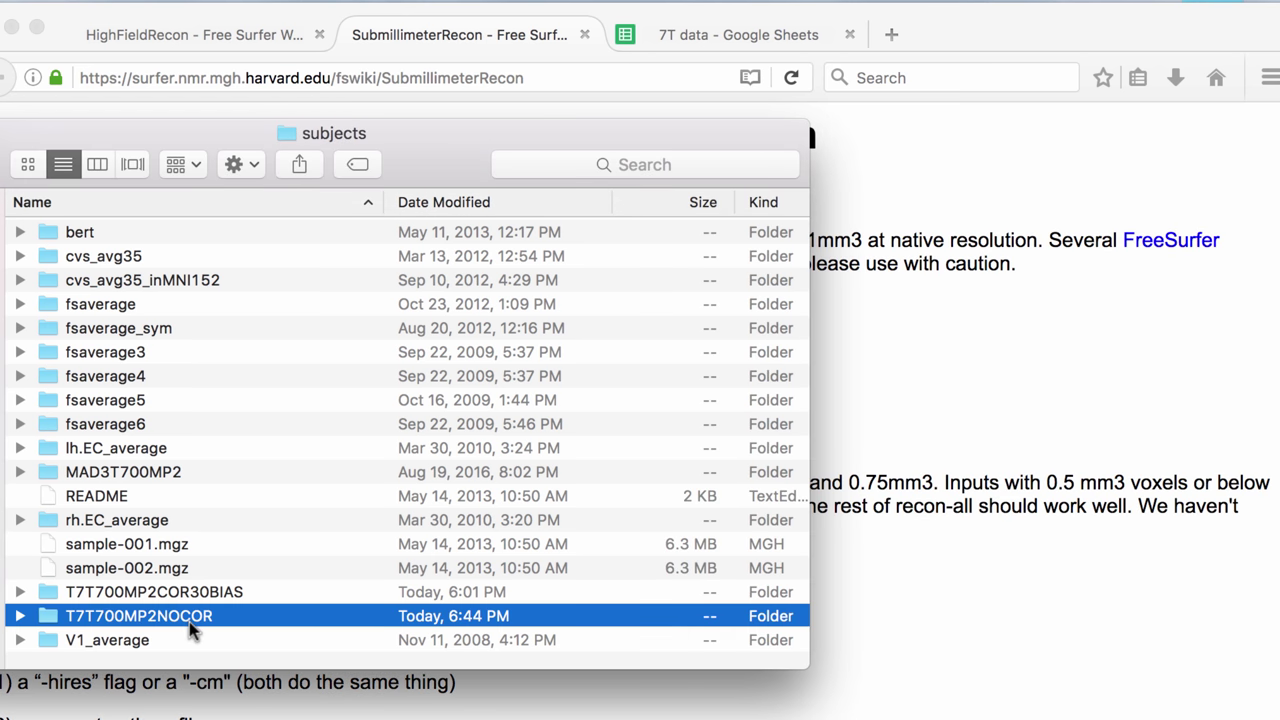
left_click(261, 592)
left_click(242, 610)
left_click(242, 594)
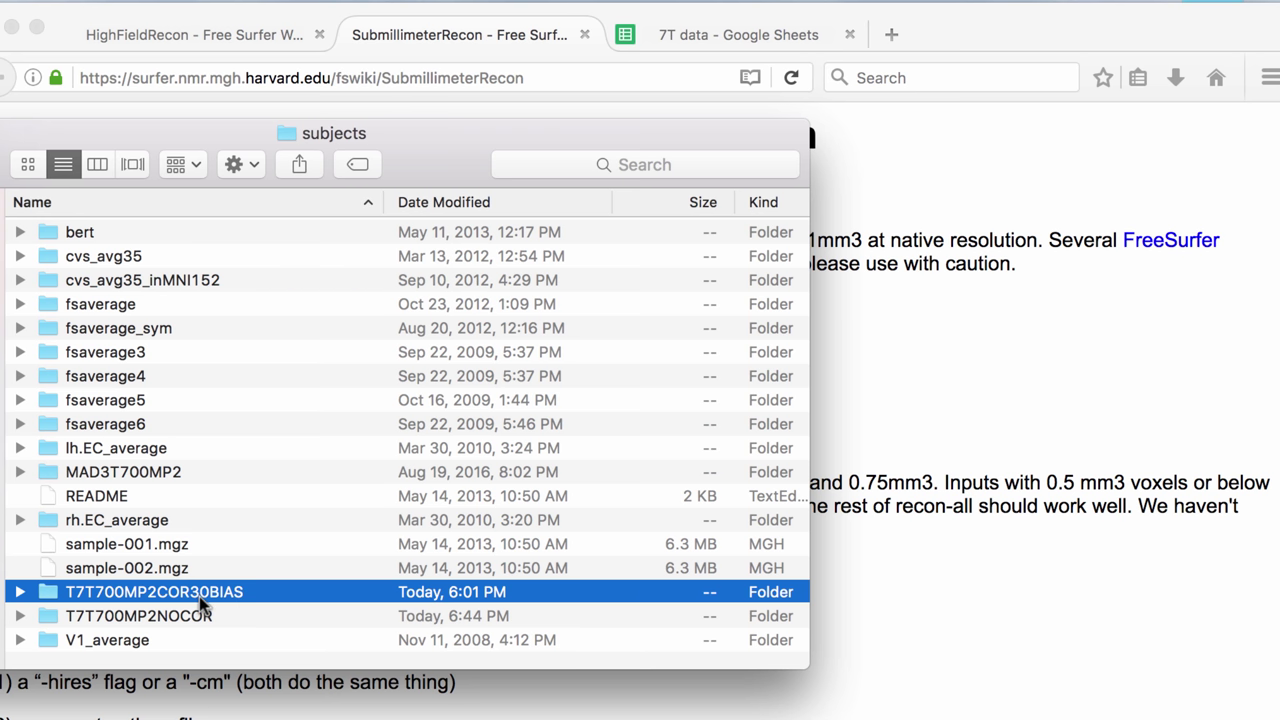
double_click(199, 596)
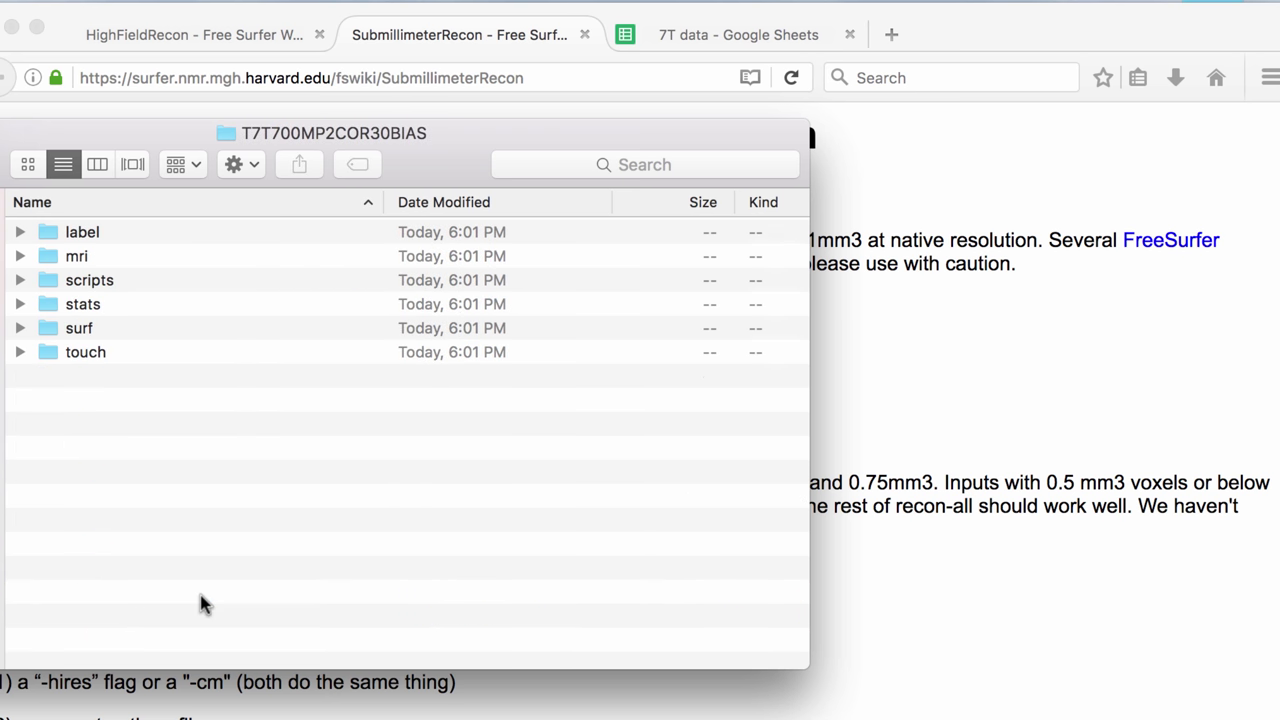
Check the COR30BIAS recon-all.log run time of 21.737 hours, then return to the subjects folder.
double_click(112, 276)
double_click(131, 495)
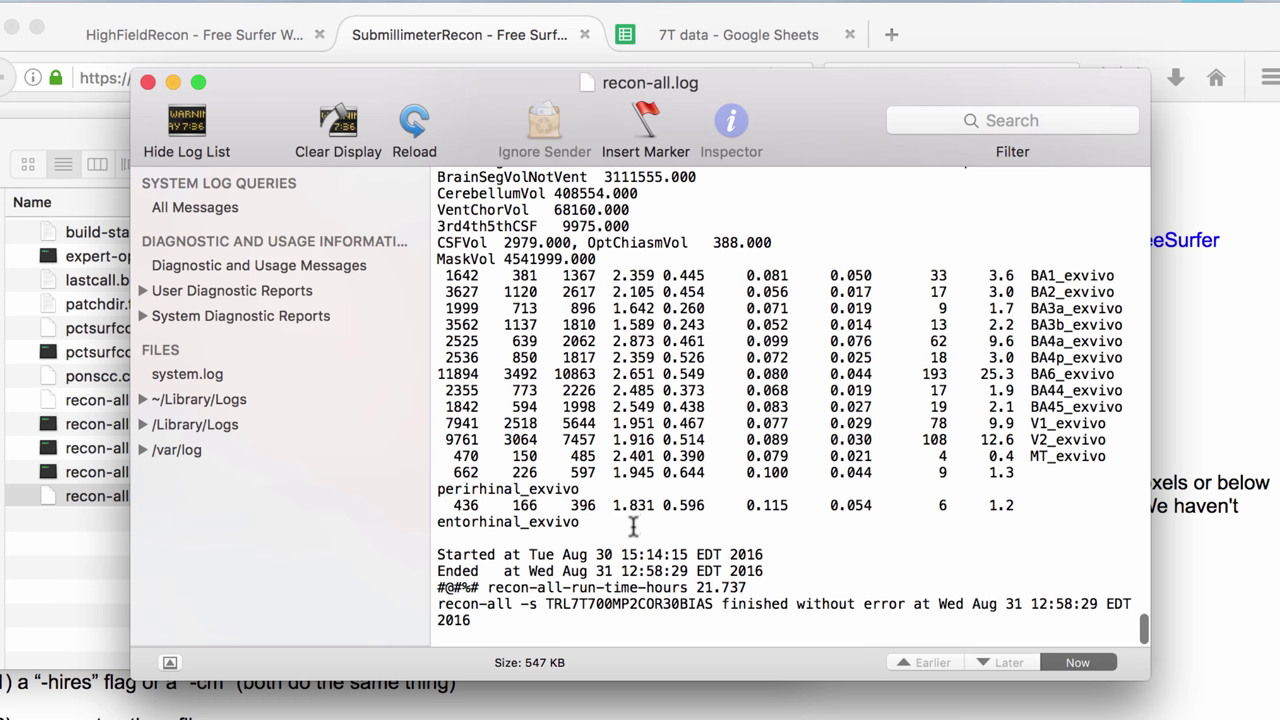
left_click_drag(687, 585, 783, 585)
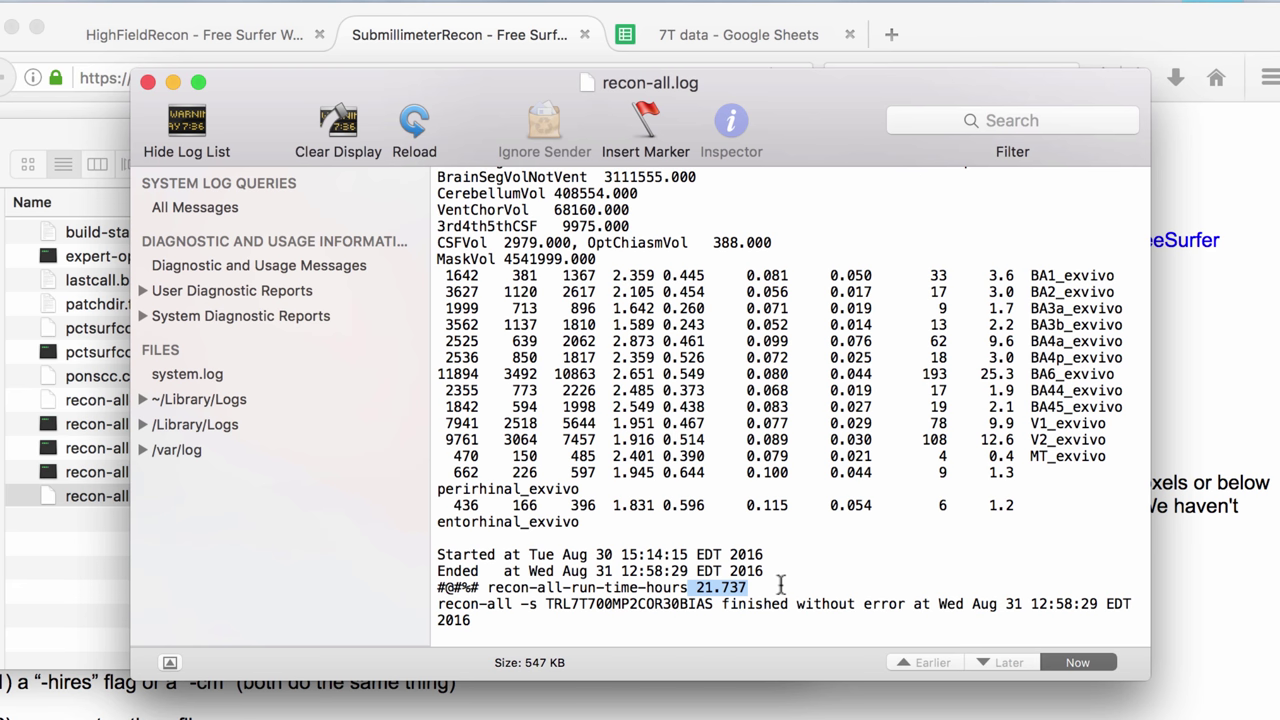
left_click(147, 82)
key("super+Up")
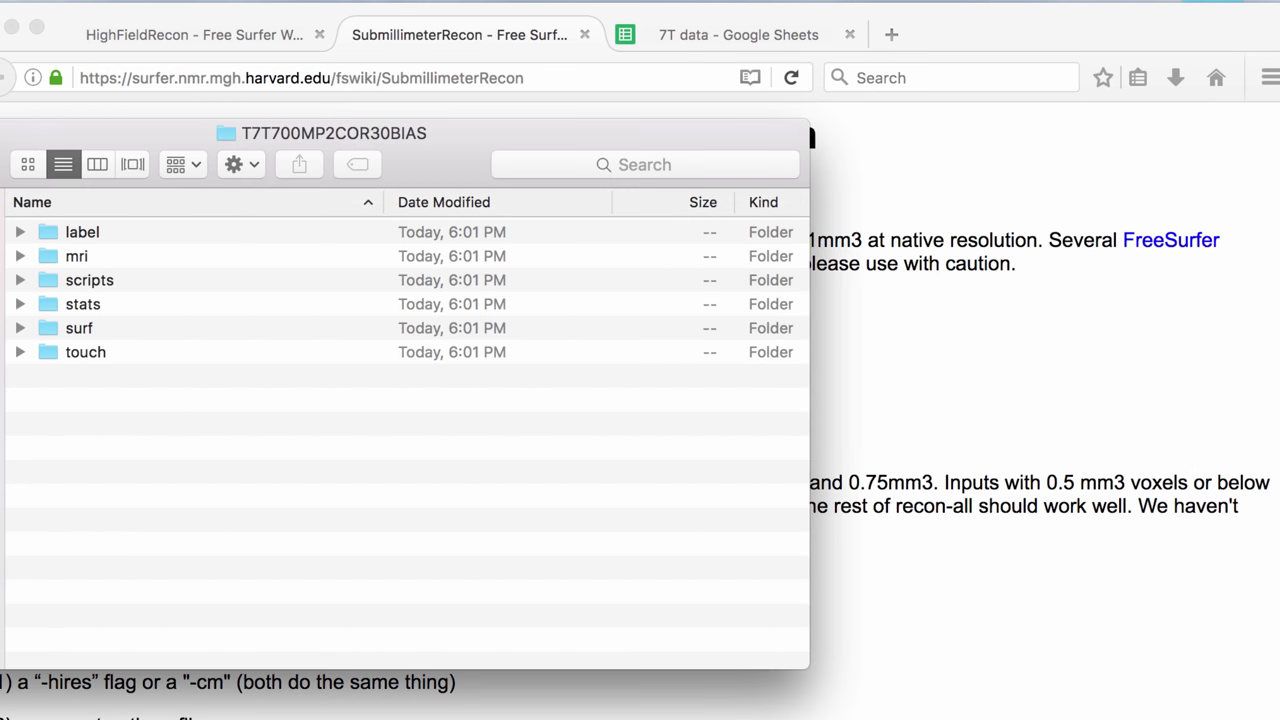
key("super+Up")
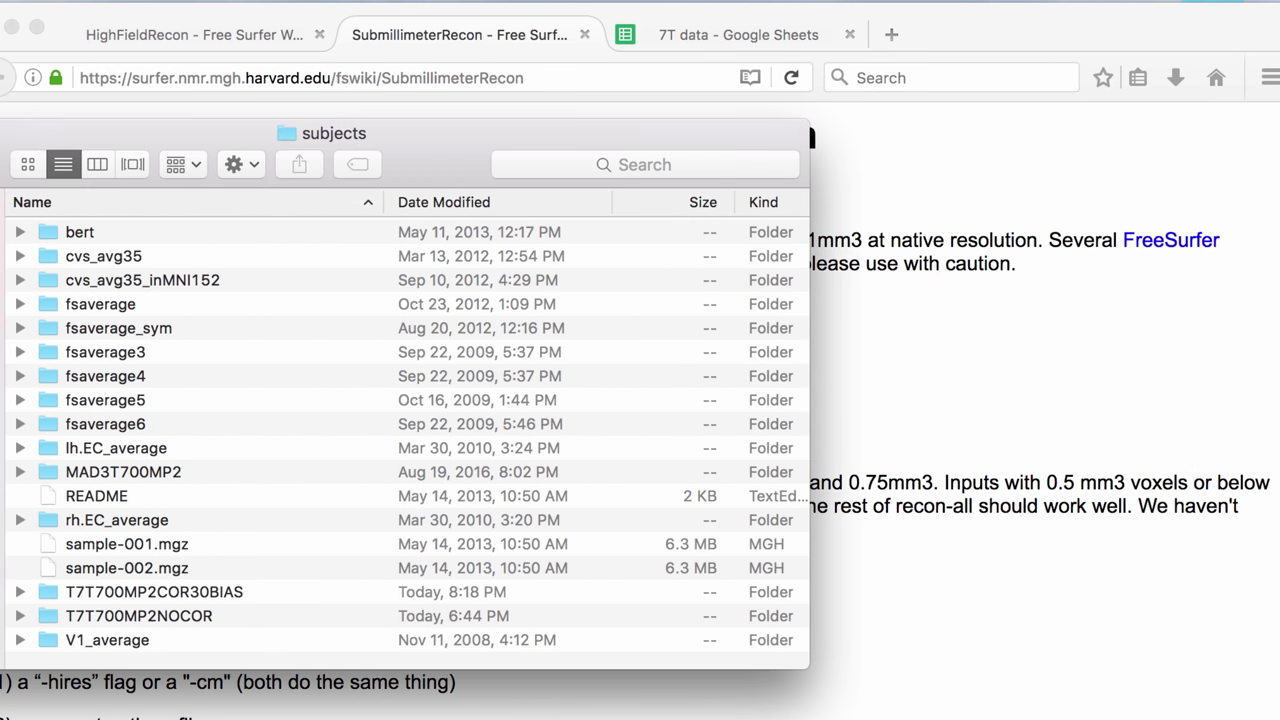
Open T7T700MP2NOCOR's scripts/recon-all.log, confirm the run finished, then close it.
left_click(141, 617)
double_click(141, 617)
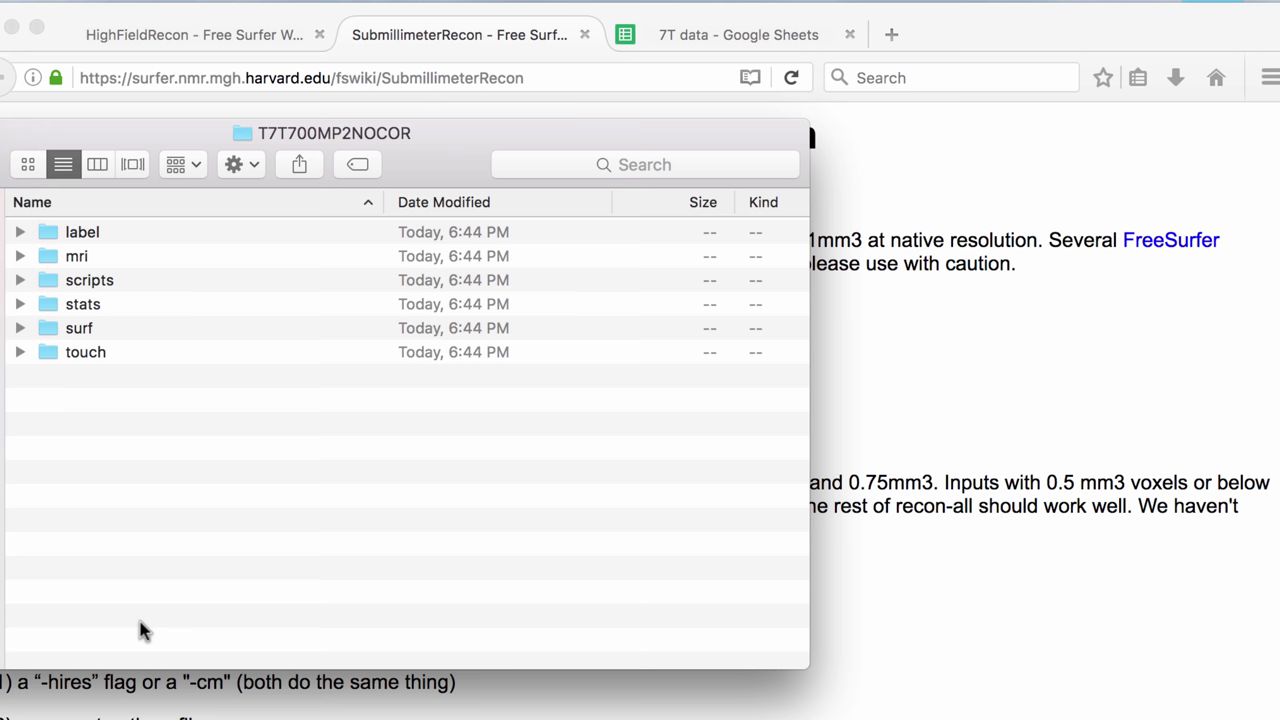
left_click(102, 282)
double_click(102, 282)
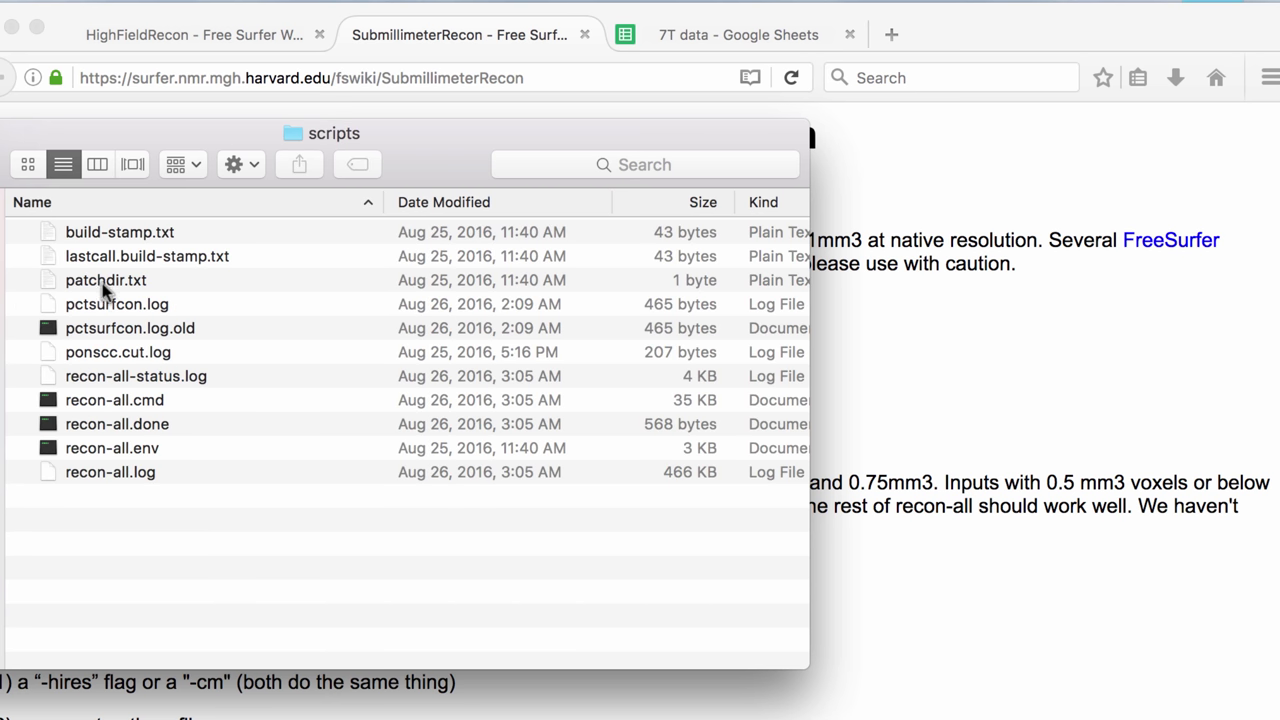
double_click(114, 471)
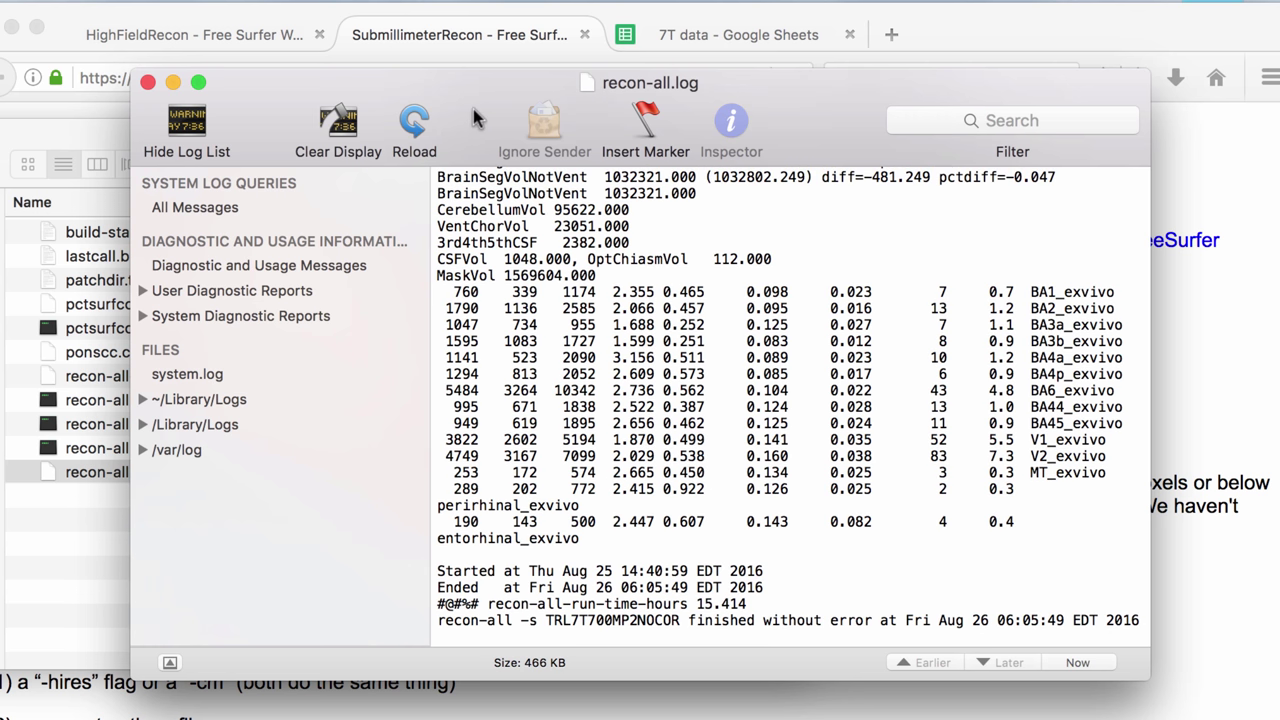
left_click_drag(496, 116, 743, 107)
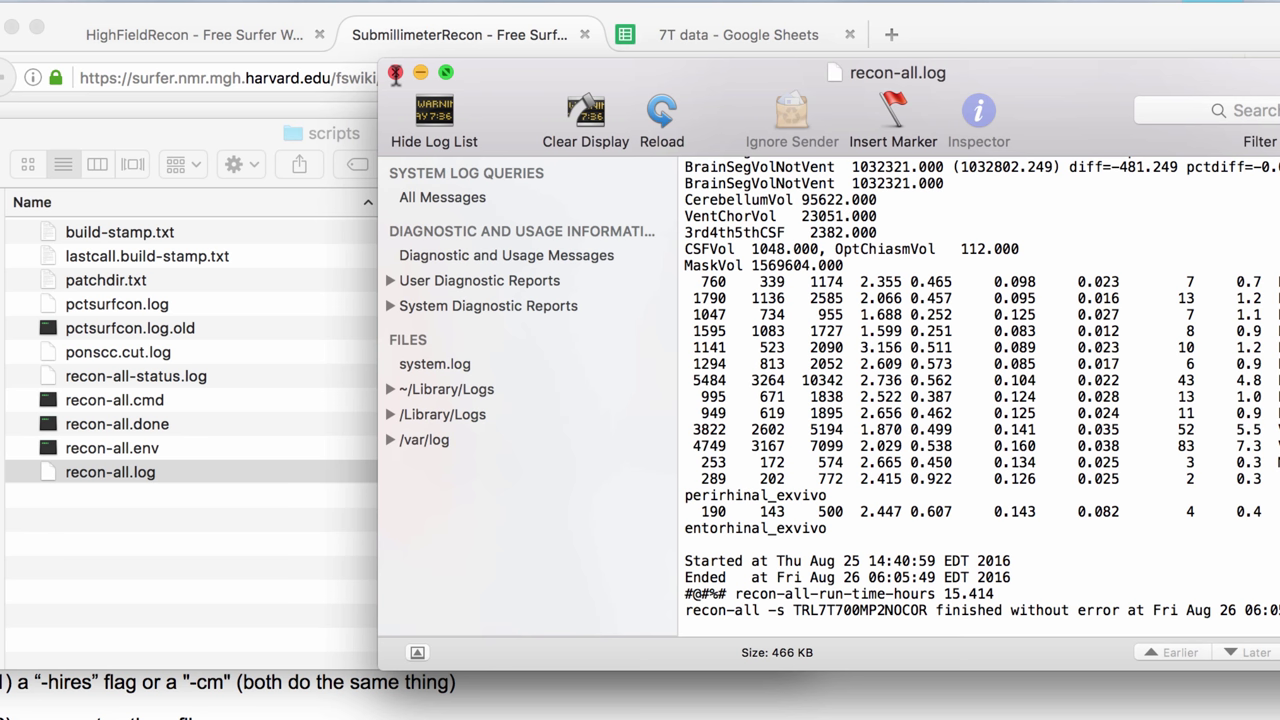
left_click(395, 72)
left_click(44, 136)
key("super+Up")
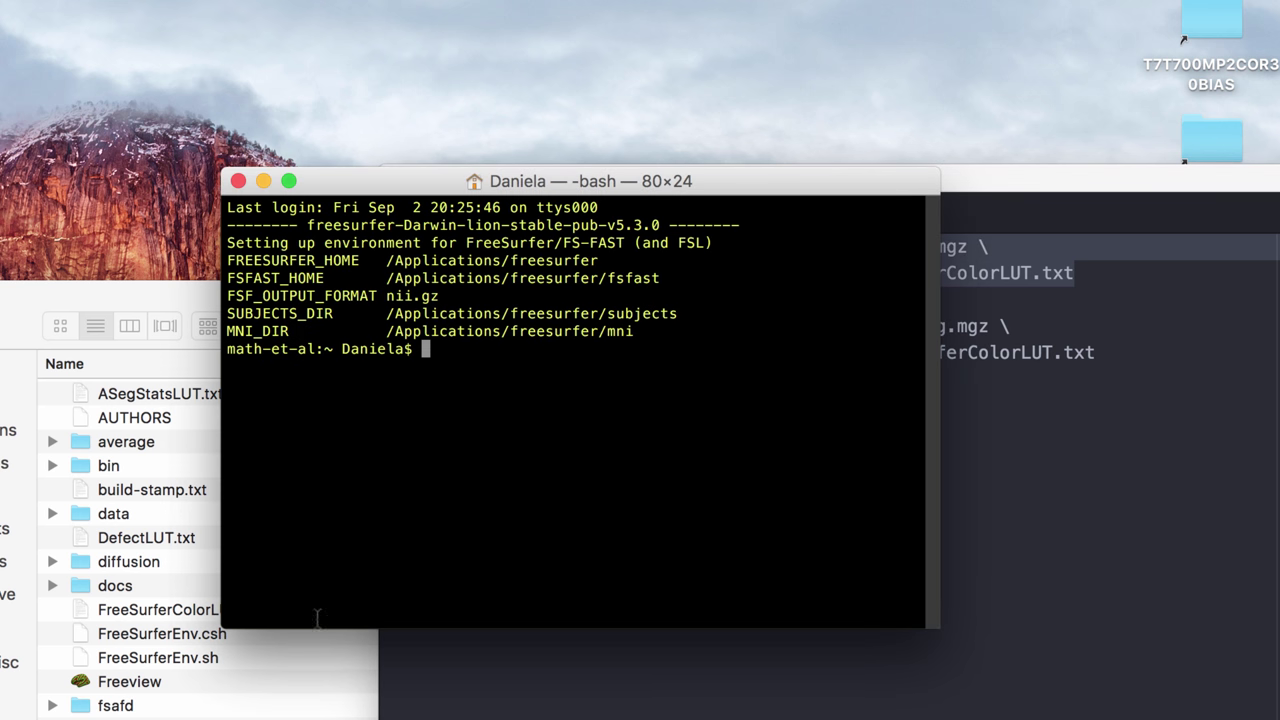
Run tkmedit on the T7T700MP2NOCOR subject with orig.mgz and the aparc+aseg overlay.
left_click(34, 300)
left_click_drag(16, 328, 20, 178)
left_click(15, 288)
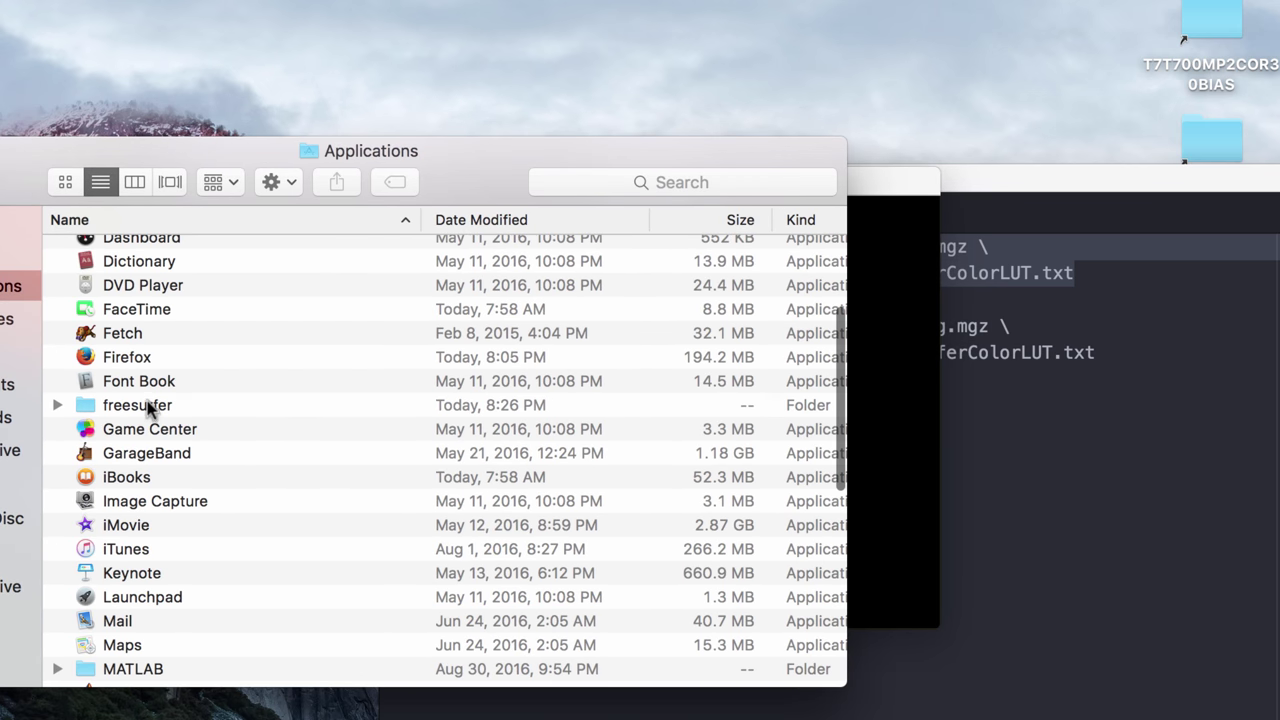
double_click(147, 410)
scroll(153, 541, "down", 5)
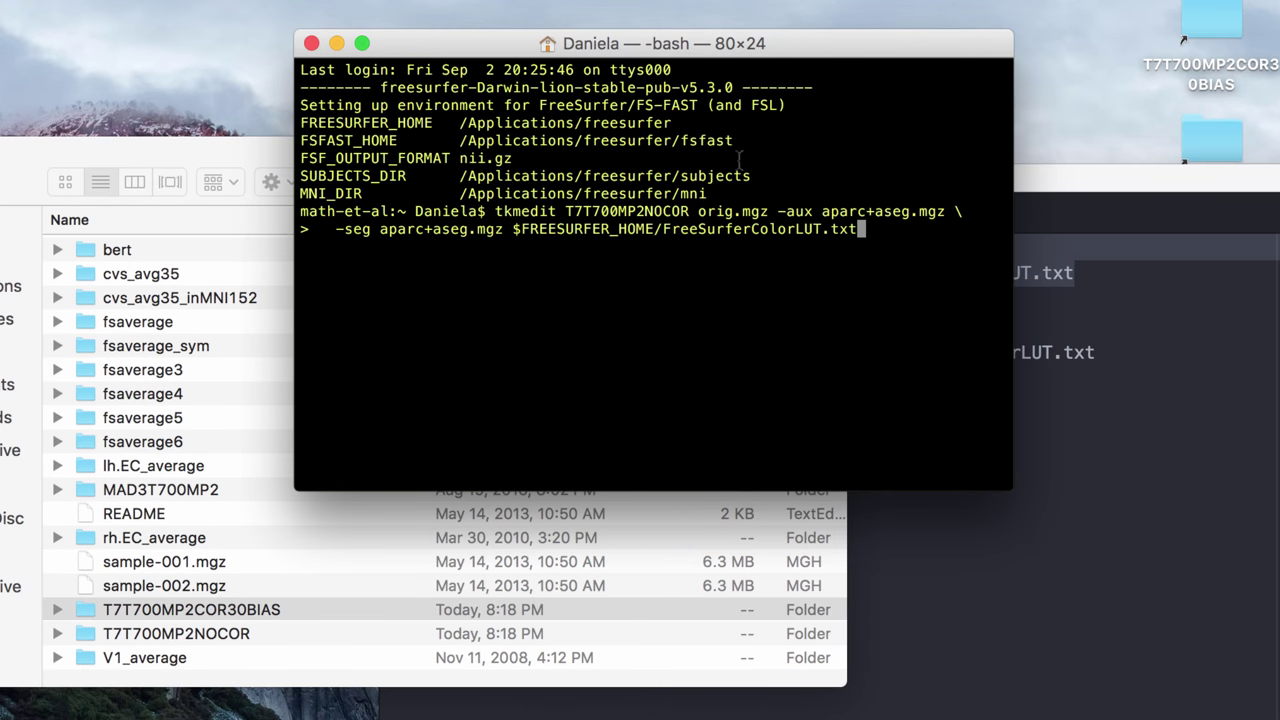
key("Return")
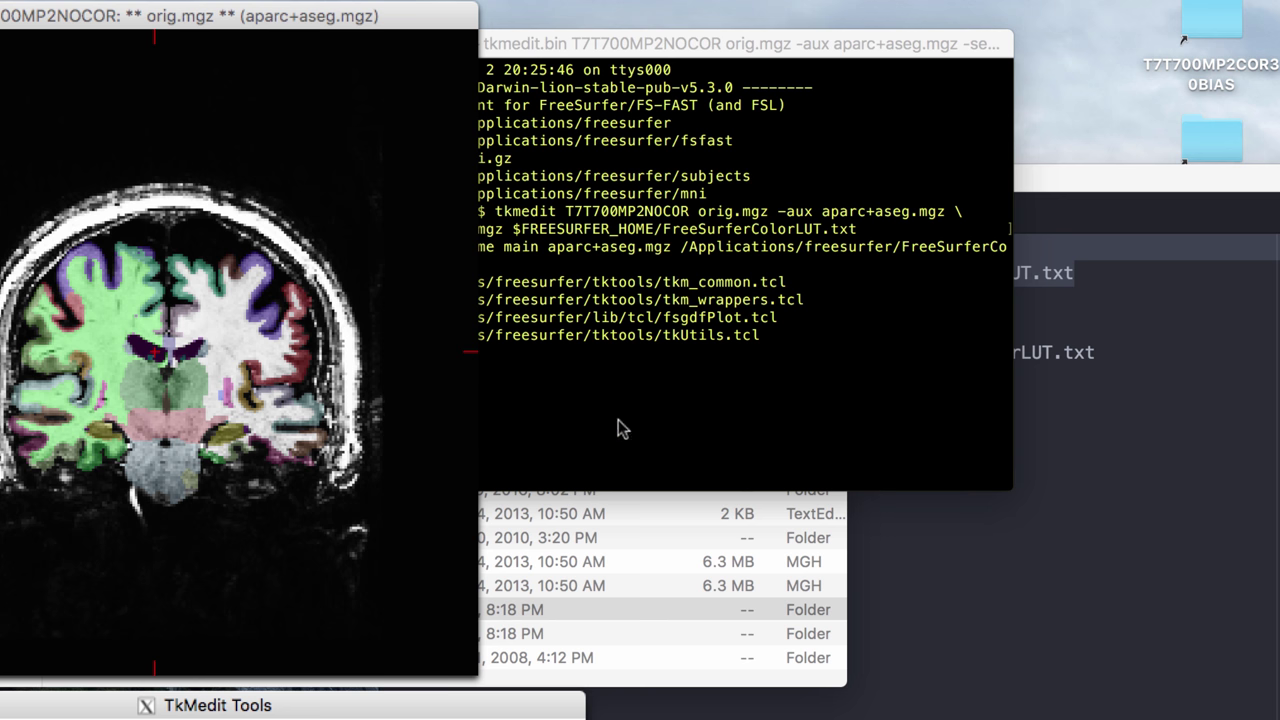
Edit the note's second tkmedit command, replacing NOCOR with COR30BIAS in the subject name.
left_click(1103, 259)
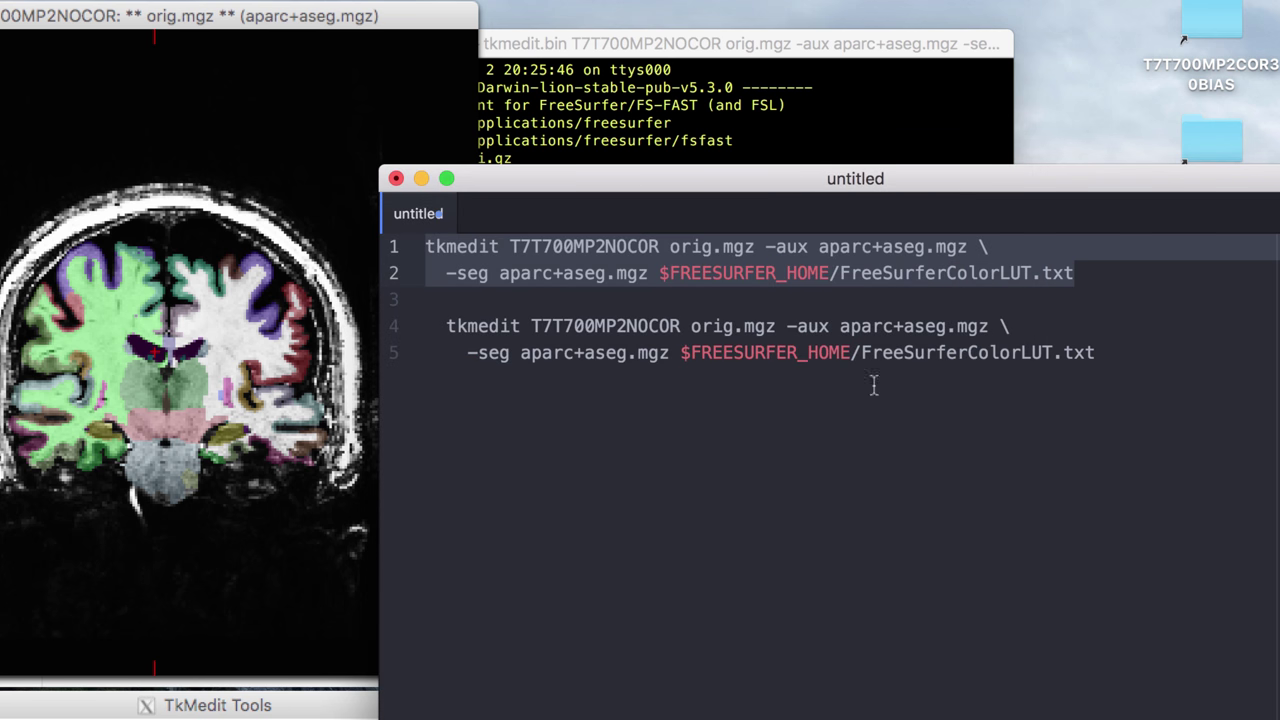
left_click(1113, 353)
left_click(398, 340, "shift")
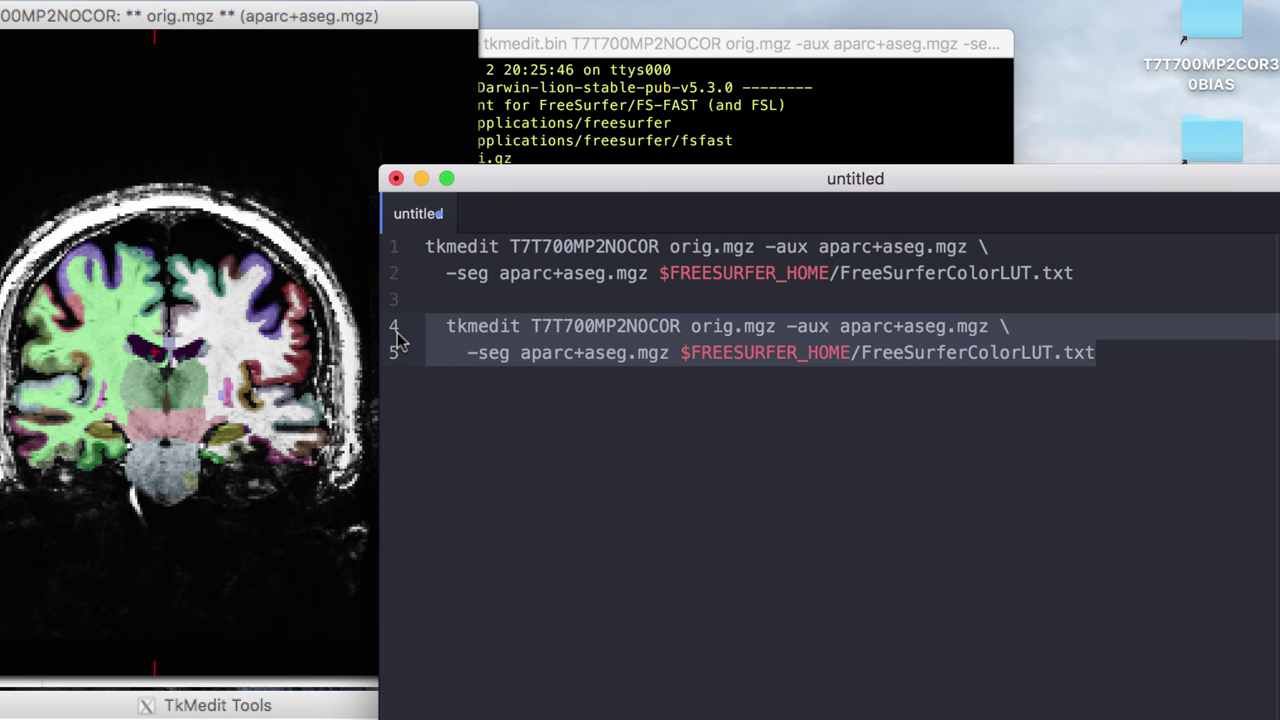
key("super+Tab")
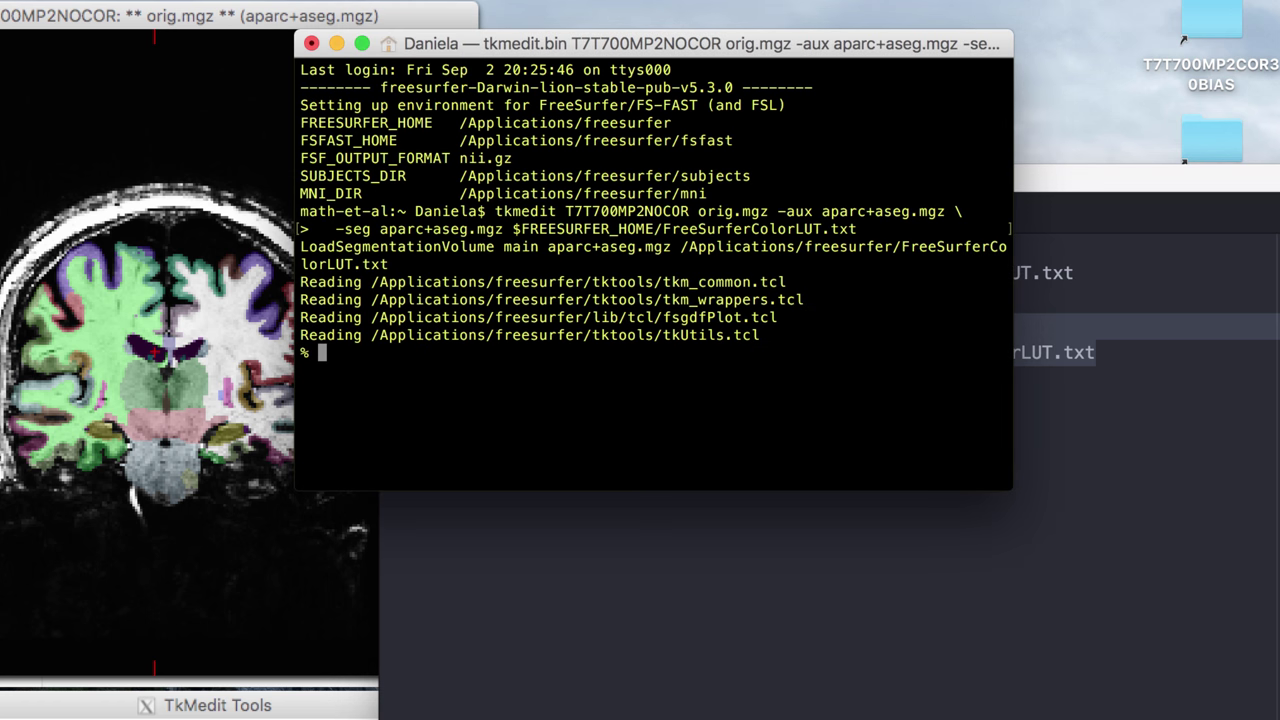
key("super+Tab")
left_click(650, 271)
left_click_drag(684, 326, 564, 330)
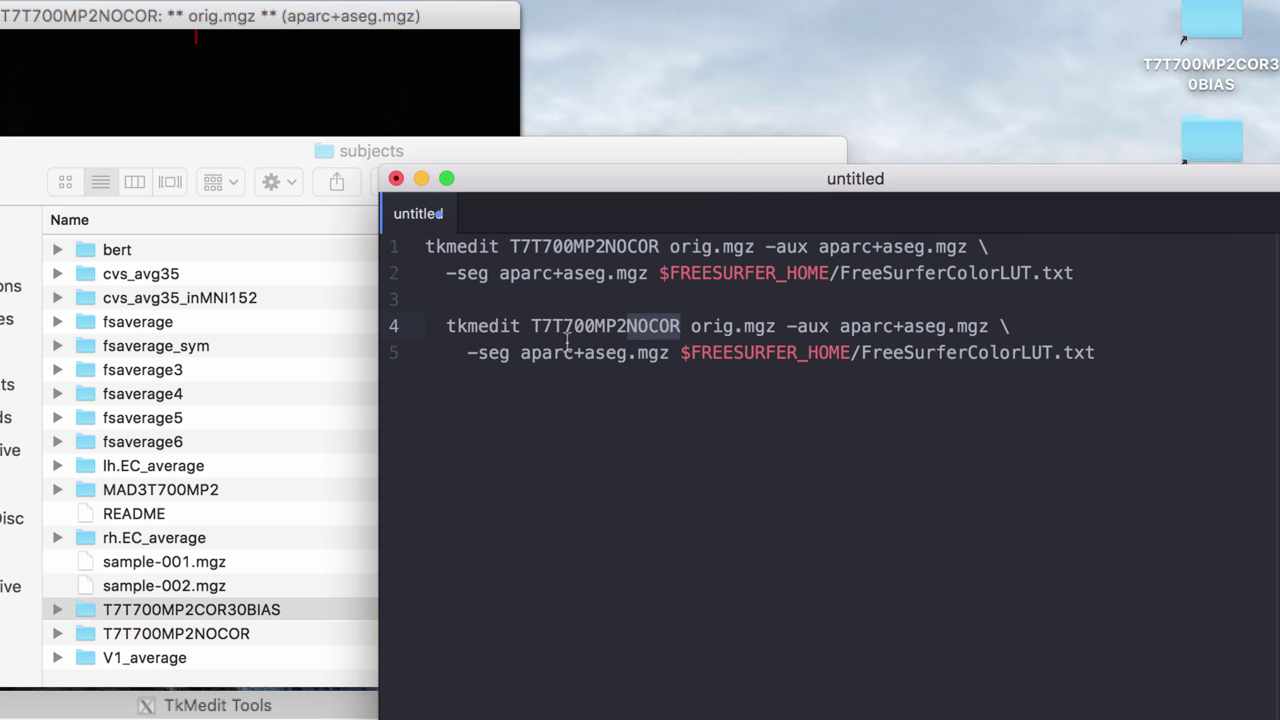
type("COR30BI")
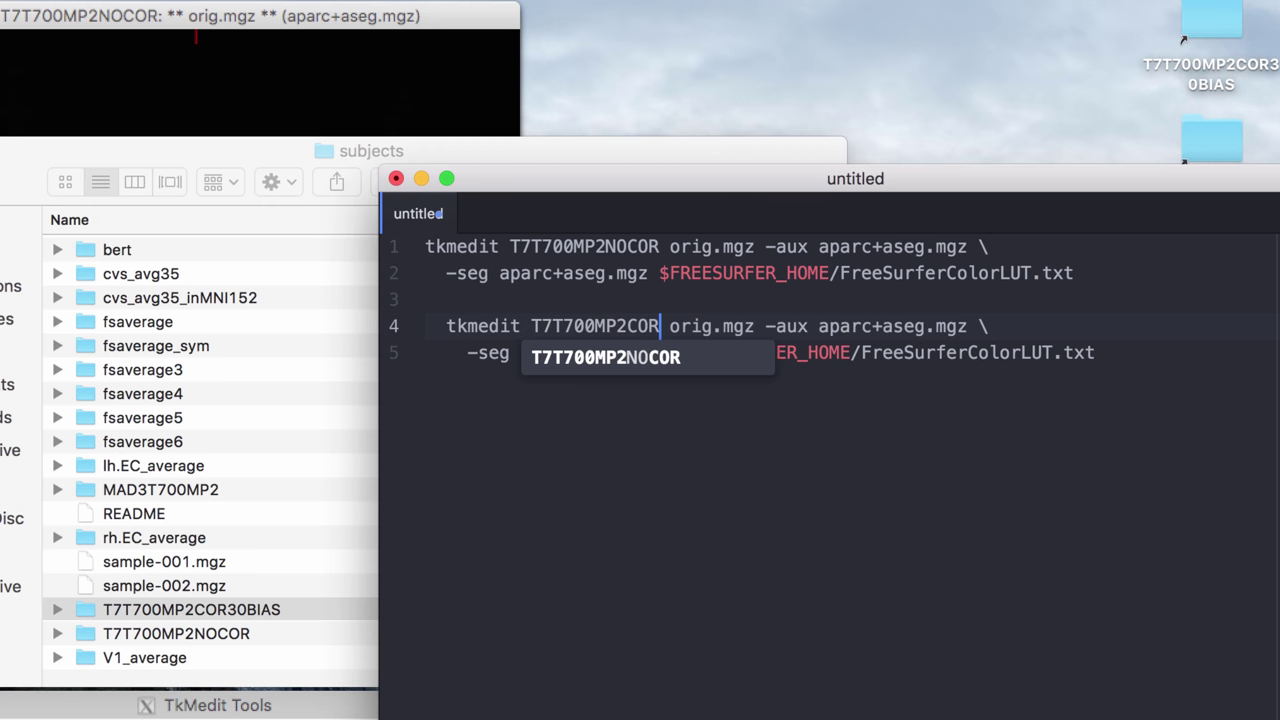
type("AS")
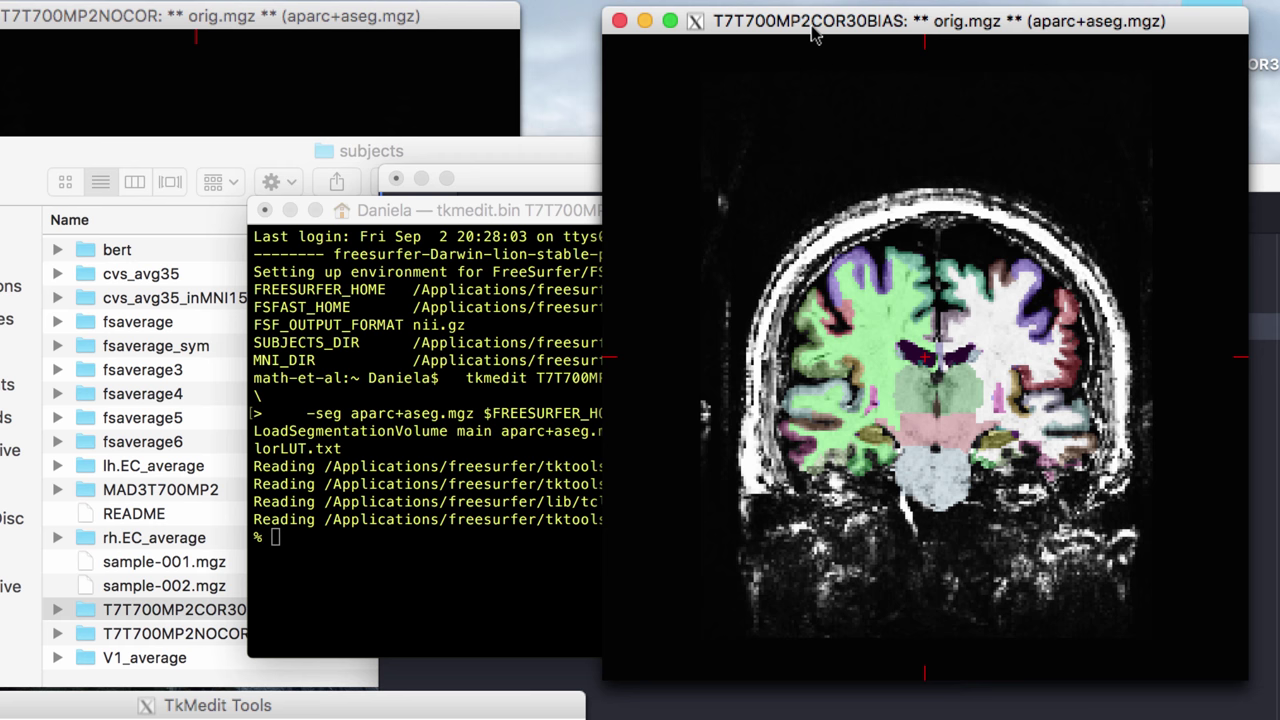
Arrange the NOCOR and COR30BIAS tkmedit viewers side by side with the Tools panel visible.
left_click_drag(815, 35, 875, 35)
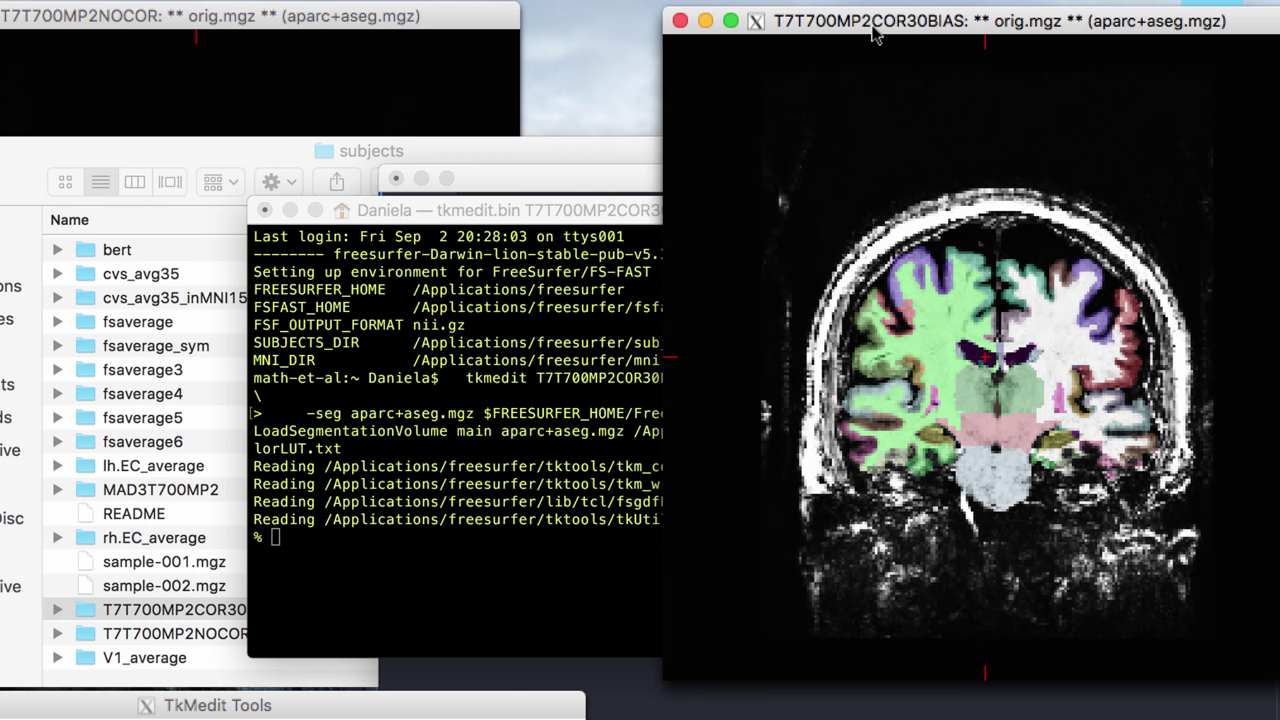
left_click(380, 18)
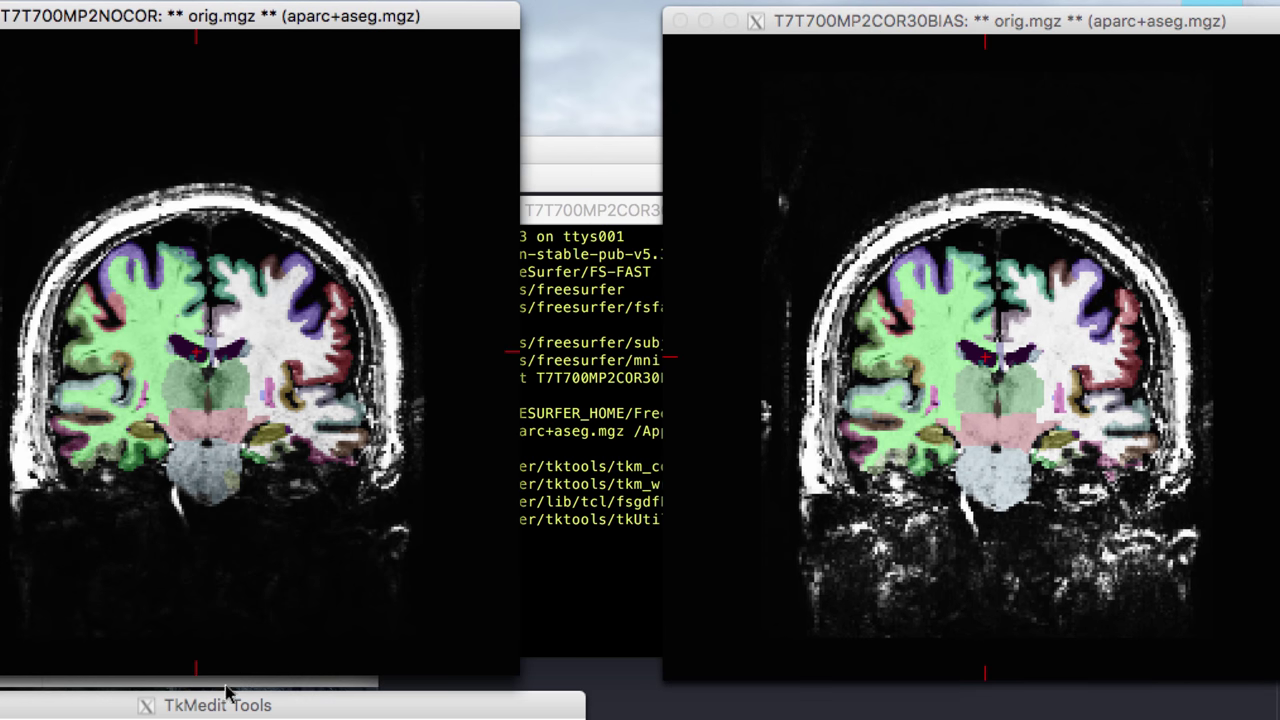
left_click_drag(226, 692, 1066, 428)
left_click_drag(839, 32, 822, 26)
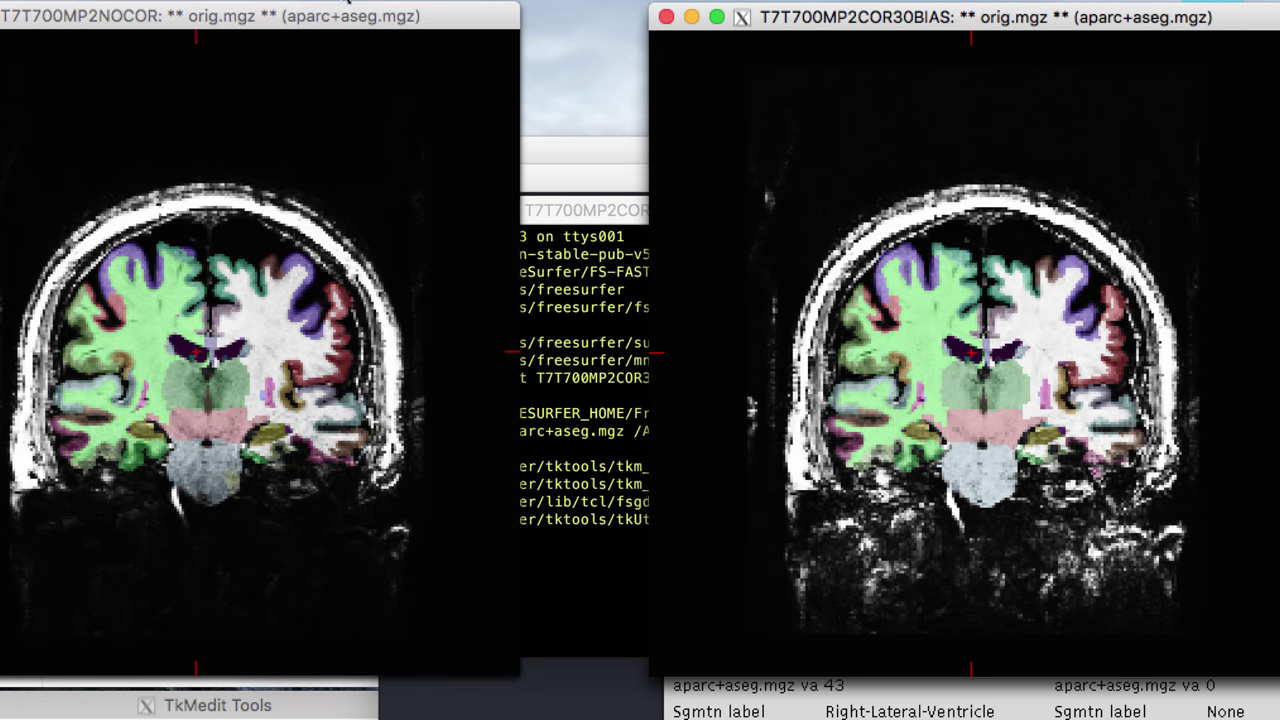
left_click_drag(277, 22, 383, 25)
Page both viewers through coronal slices until the ventricles appear in NOCOR.
left_click(780, 166)
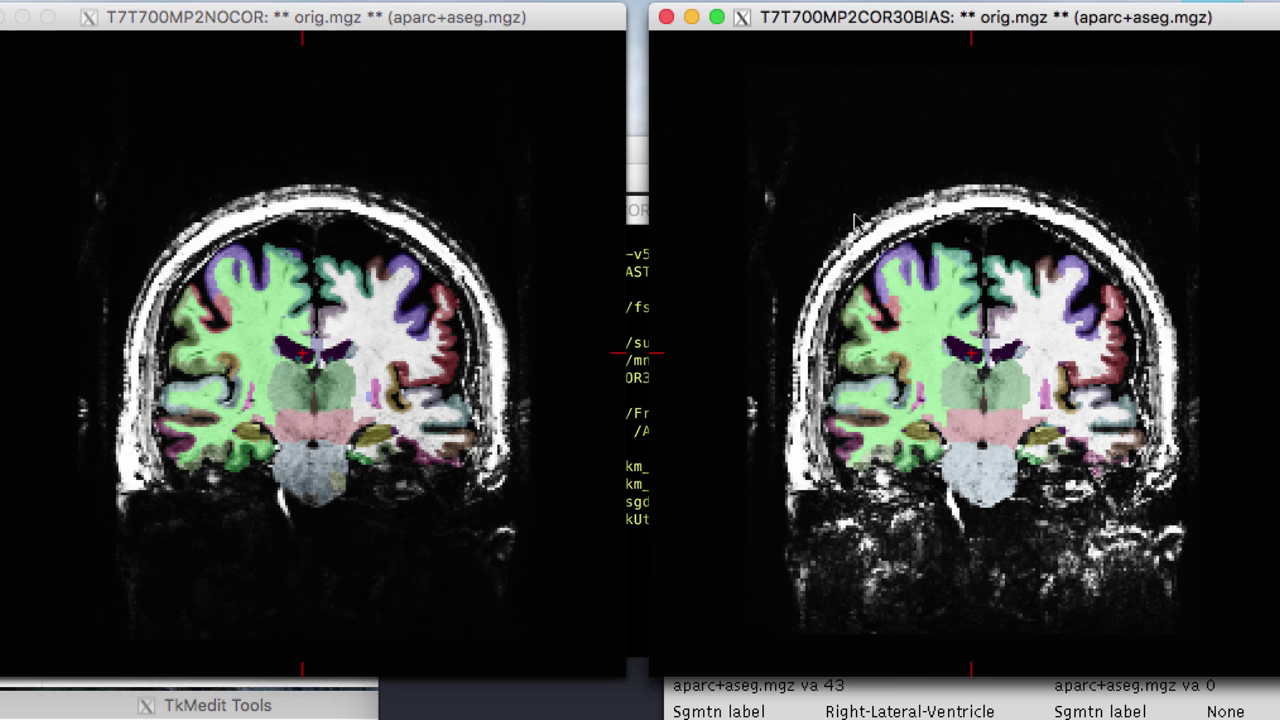
key("Up")
key("Up")
key("Up")
key("Up")
key("Up")
key("Up")
key("Up")
key("Up")
key("Up")
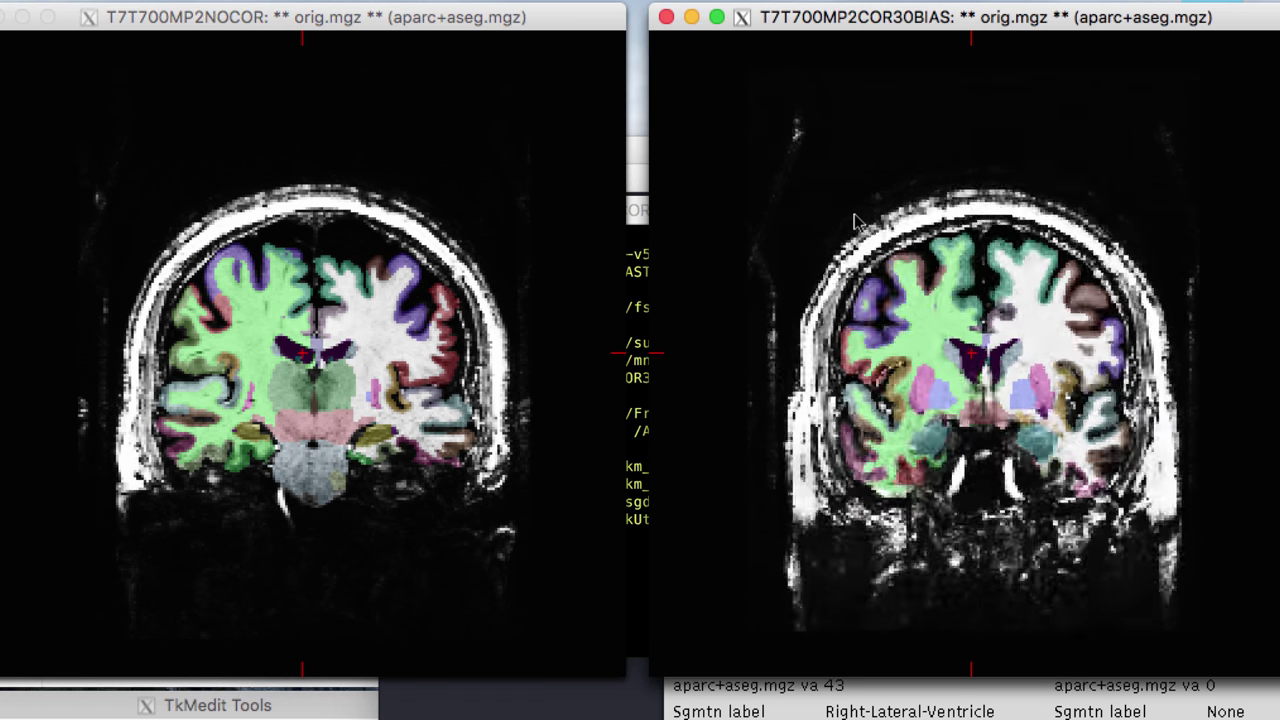
left_click(53, 580)
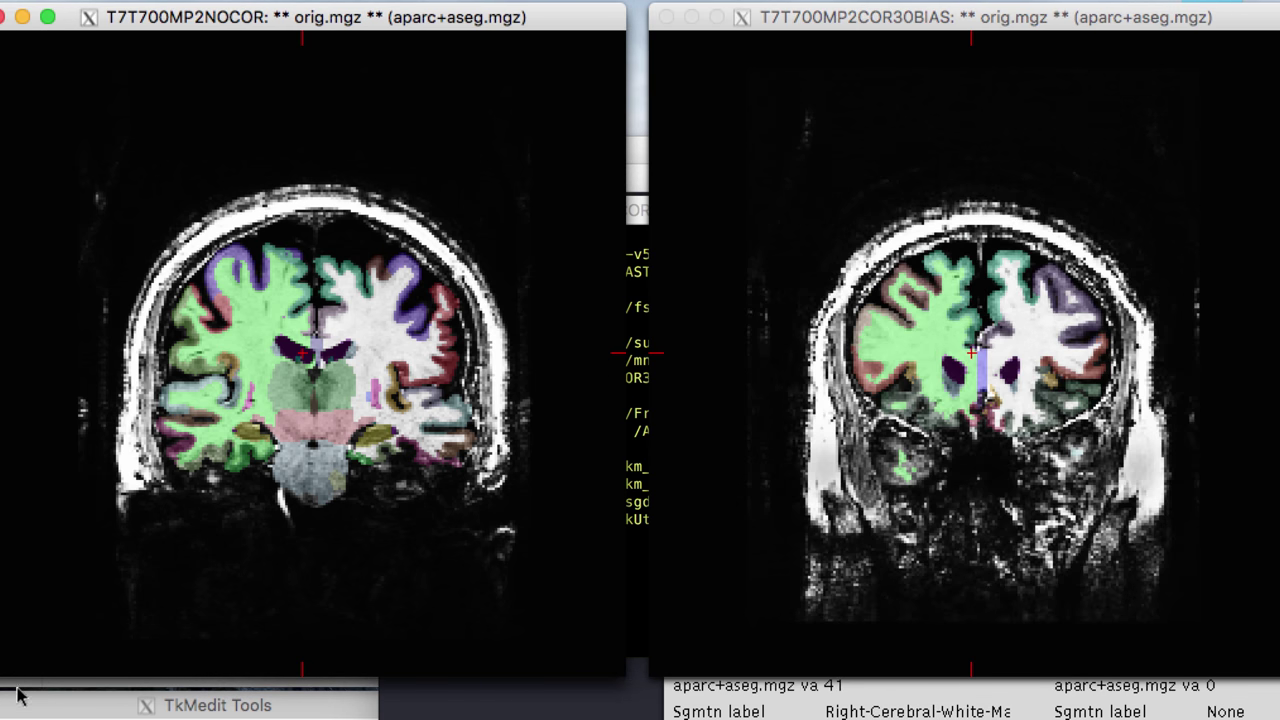
left_click_drag(18, 692, 45, 420)
left_click(140, 332)
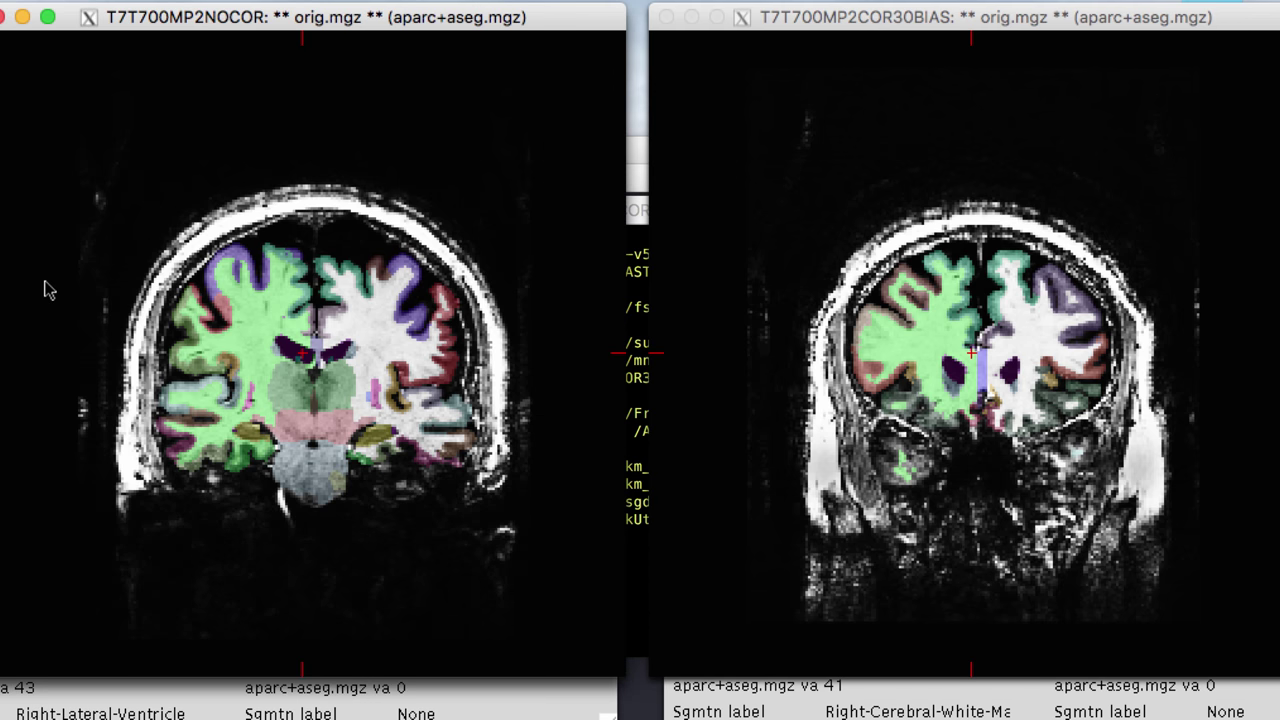
key("Up")
key("Up")
key("Up")
key("Up")
key("Up")
key("Up")
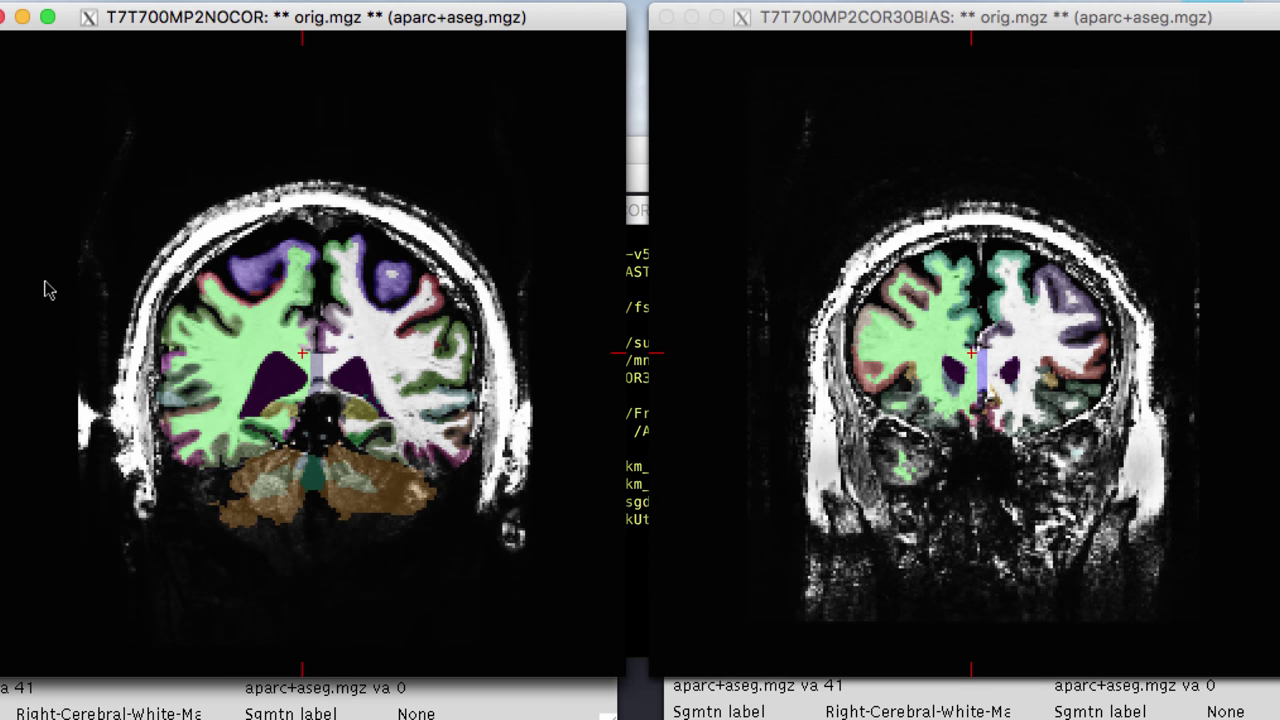
key("Up")
key("Up")
key("Up")
key("Up")
key("Up")
key("Up")
key("Up")
key("Up")
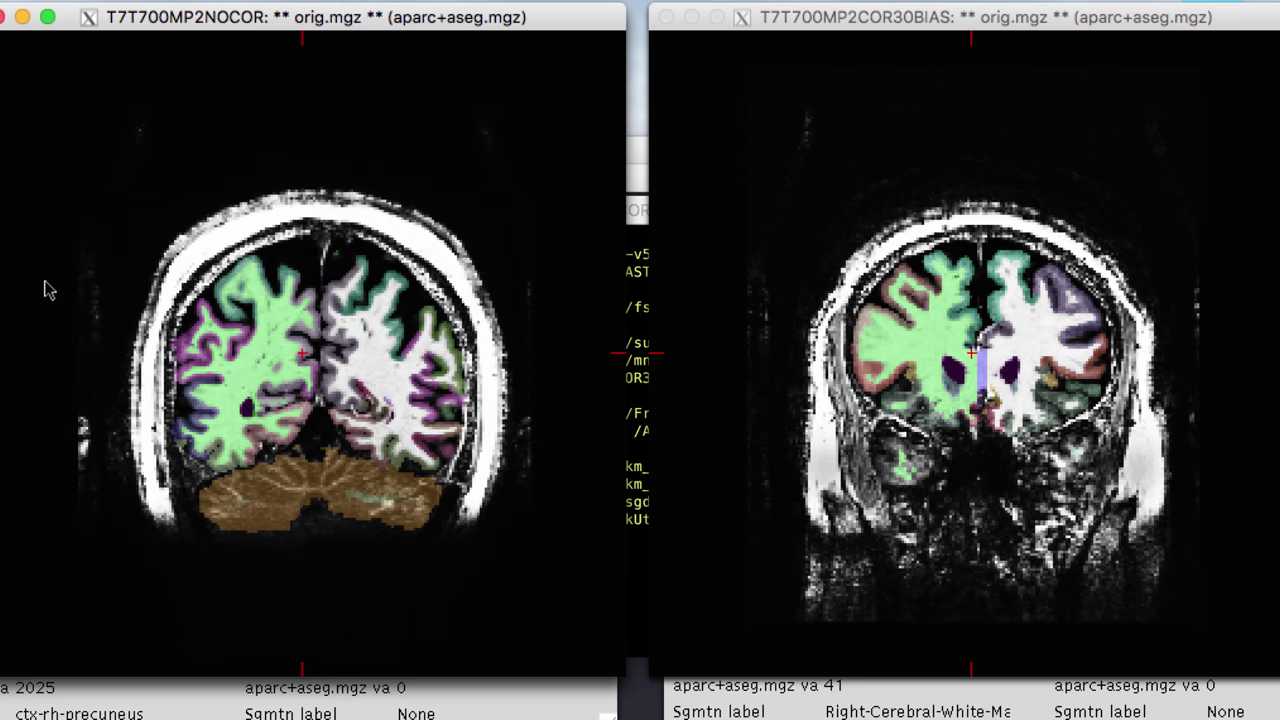
key("Up")
key("Up")
key("Up")
key("Up")
key("Up")
key("Up")
key("Up")
key("Up")
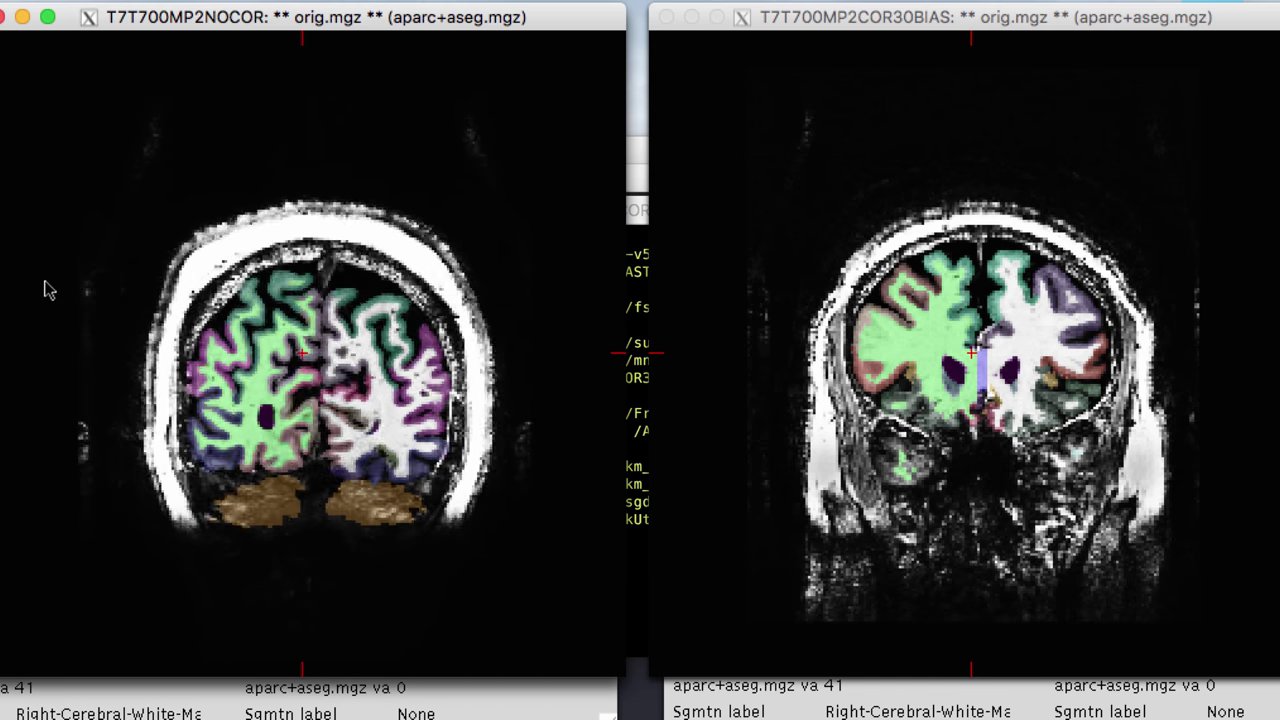
key("Down")
key("Down")
key("Down")
key("Down")
key("Down")
key("Down")
key("Down")
key("Down")
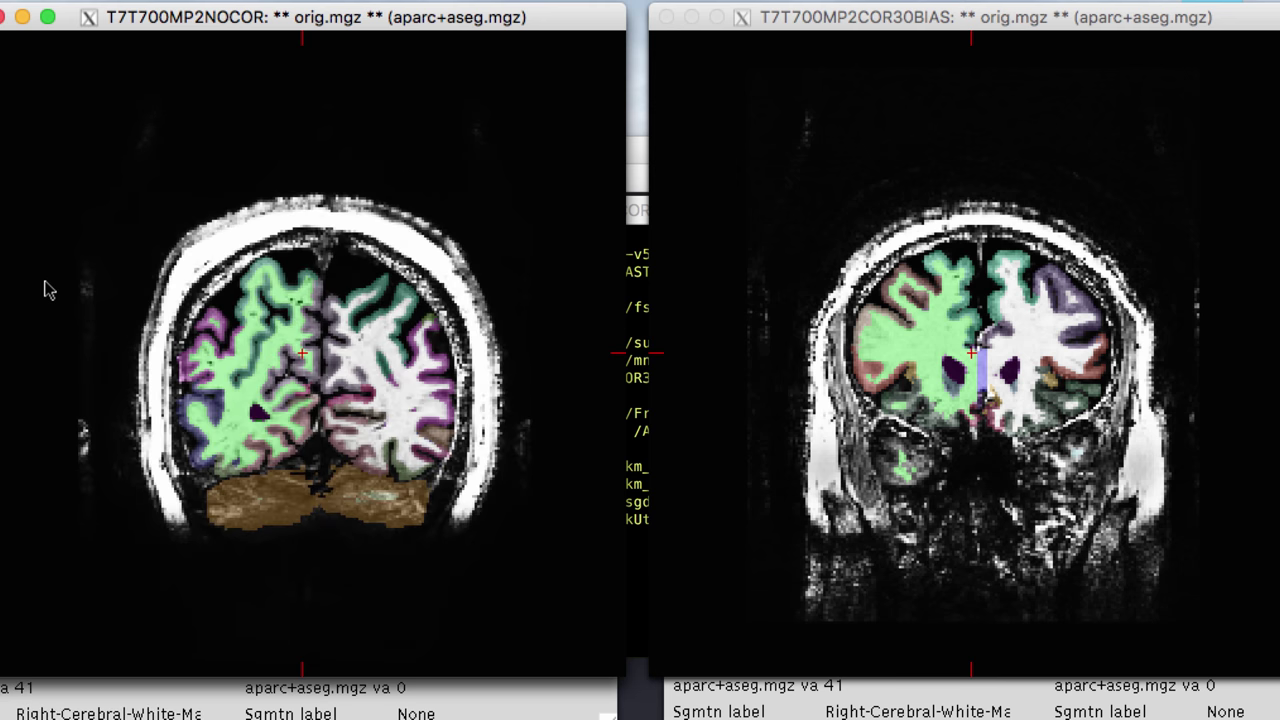
key("Down")
key("Down")
key("Down")
key("Down")
key("Down")
key("Down")
key("Down")
key("Down")
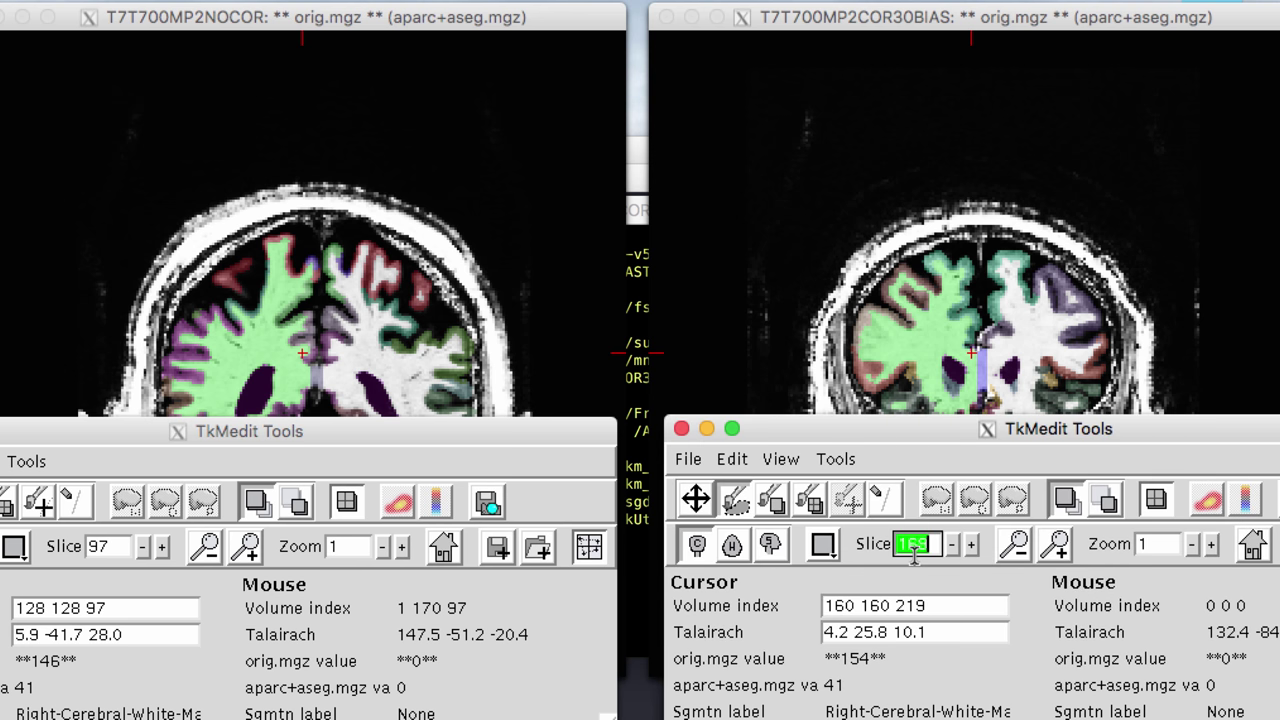
Step the NOCOR view forward through coronal slices past the hippocampus and amygdala.
left_click(690, 425)
left_click(490, 313)
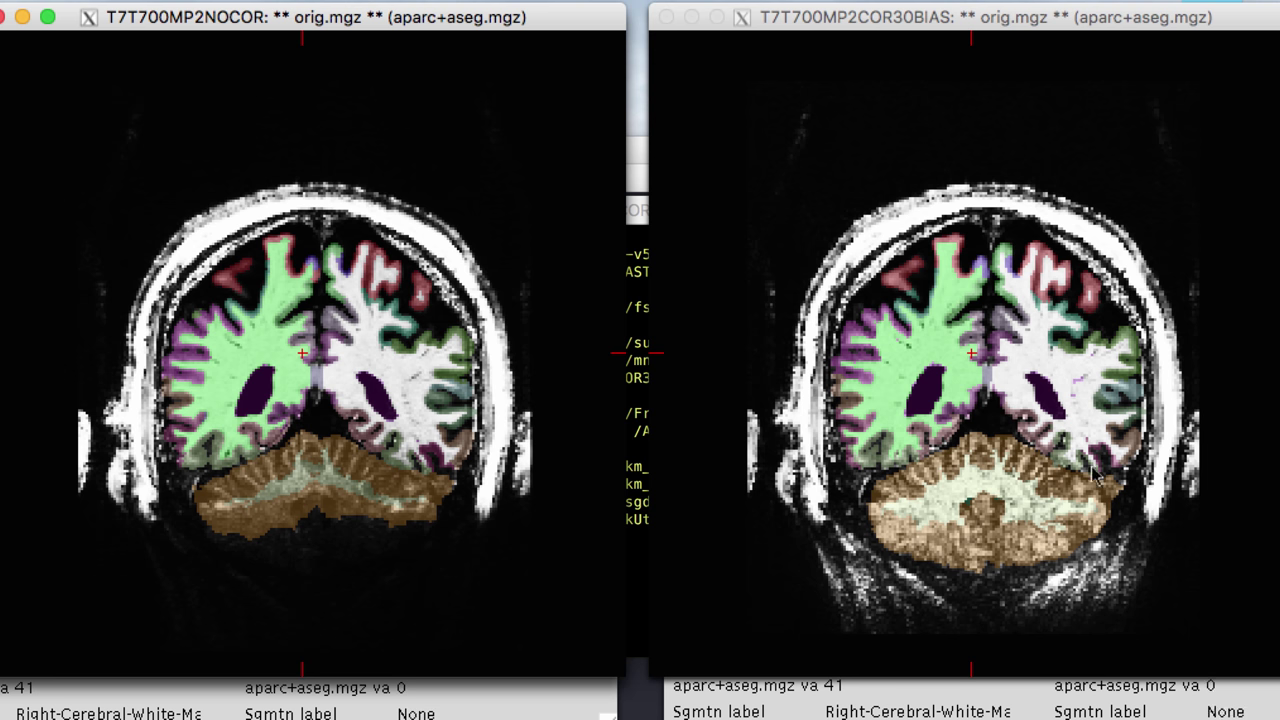
left_click(257, 438)
key("Up")
key("Up")
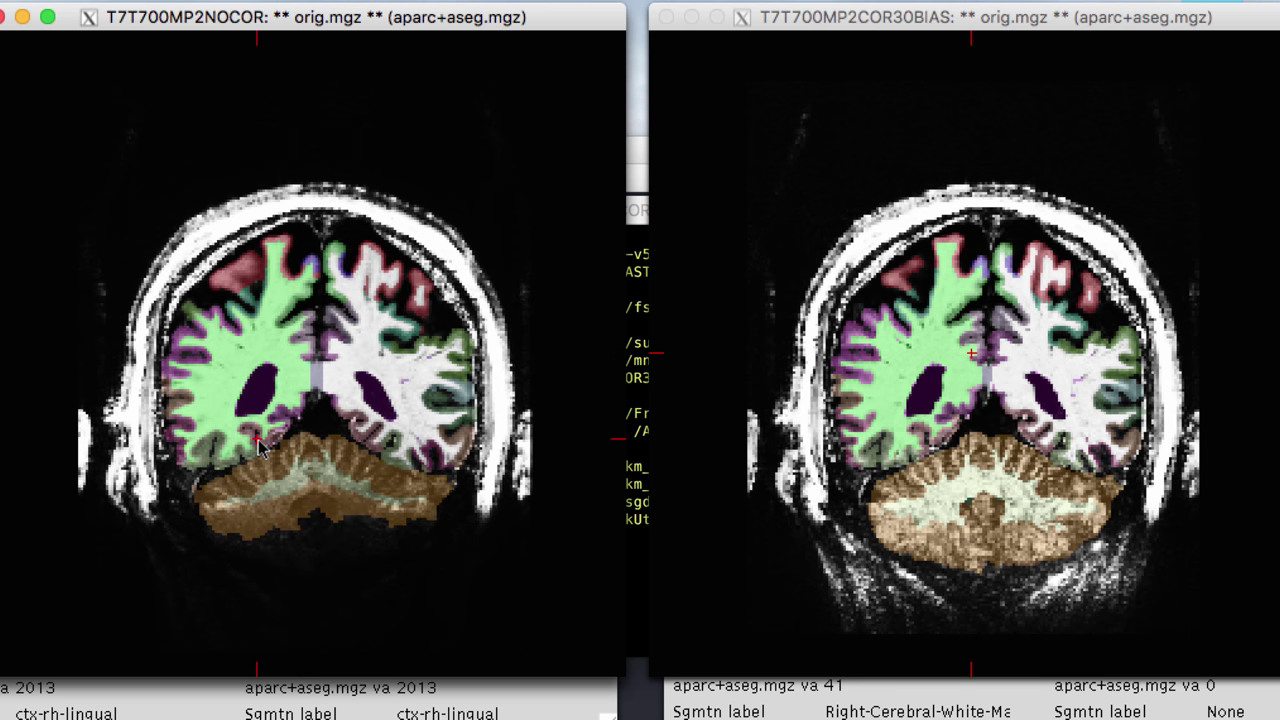
key("Up")
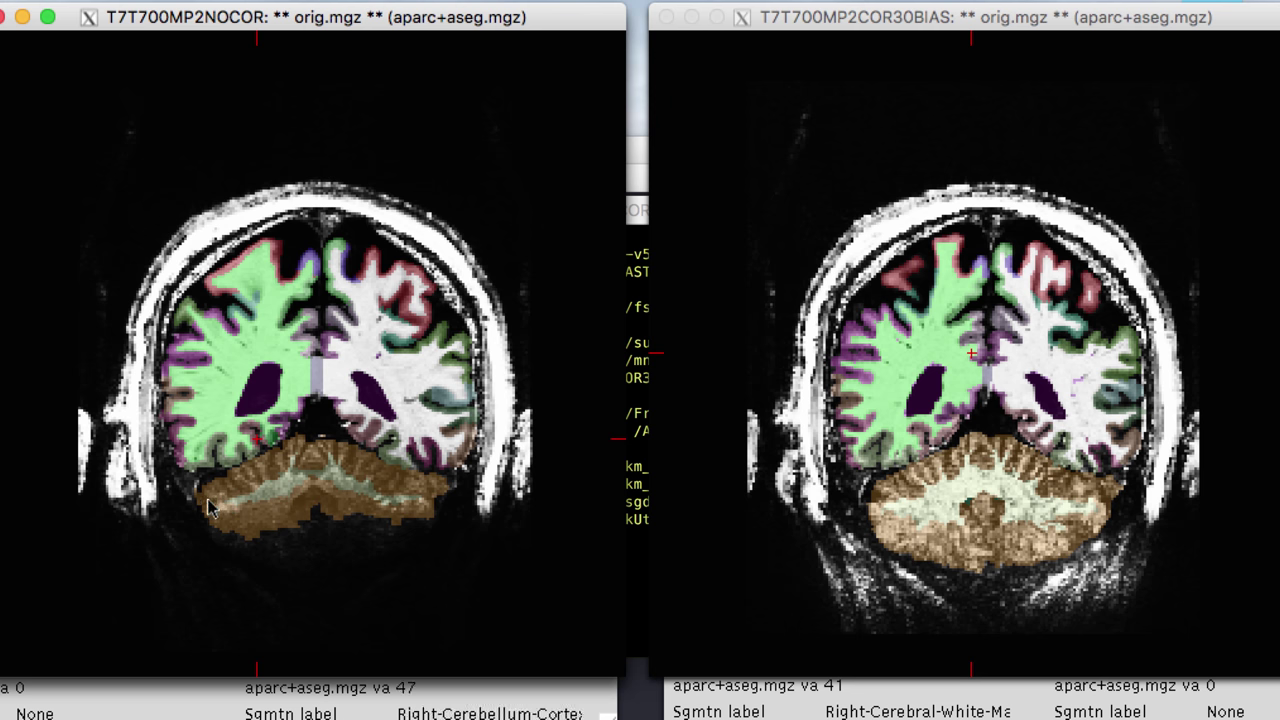
key("Up")
key("Up")
key("Up")
key("Up")
key("Up")
key("Up")
key("Up")
key("Up")
key("Up")
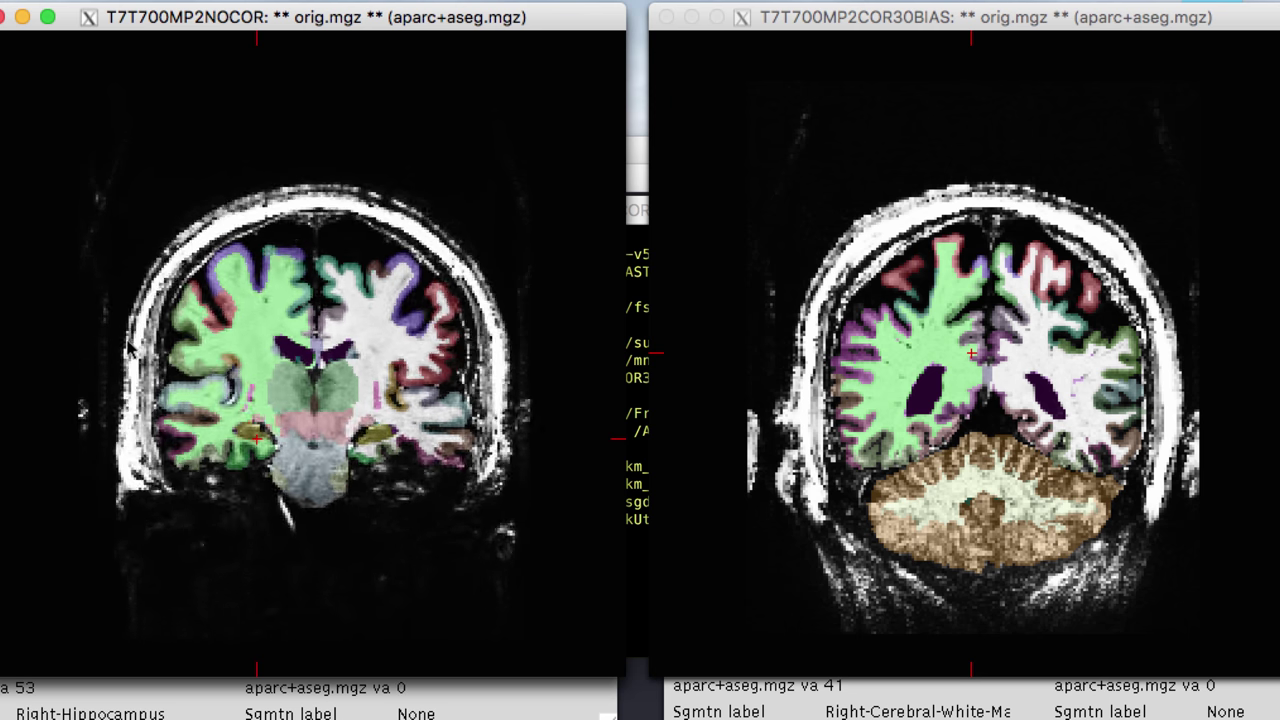
key("Up")
key("Up")
key("Up")
key("Up")
key("Up")
key("Up")
key("Up")
key("Up")
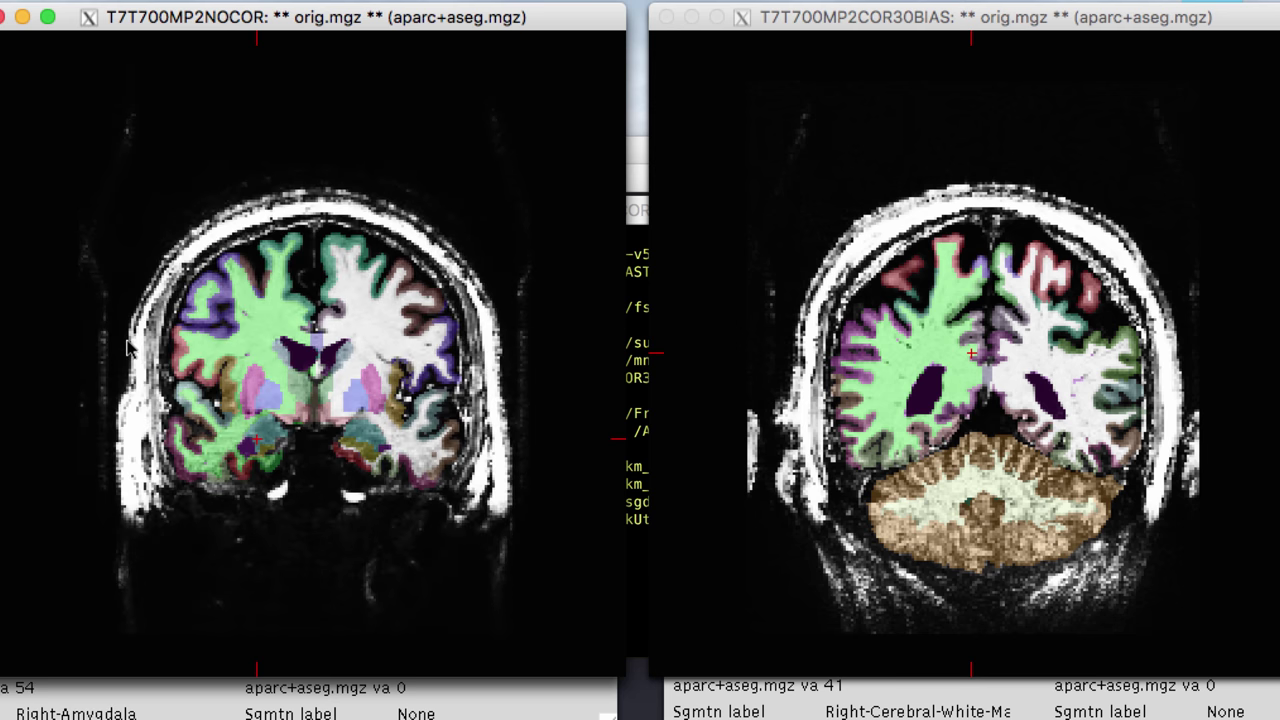
key("Up")
key("Up")
key("Up")
key("Up")
key("Up")
key("Up")
key("Up")
key("Up")
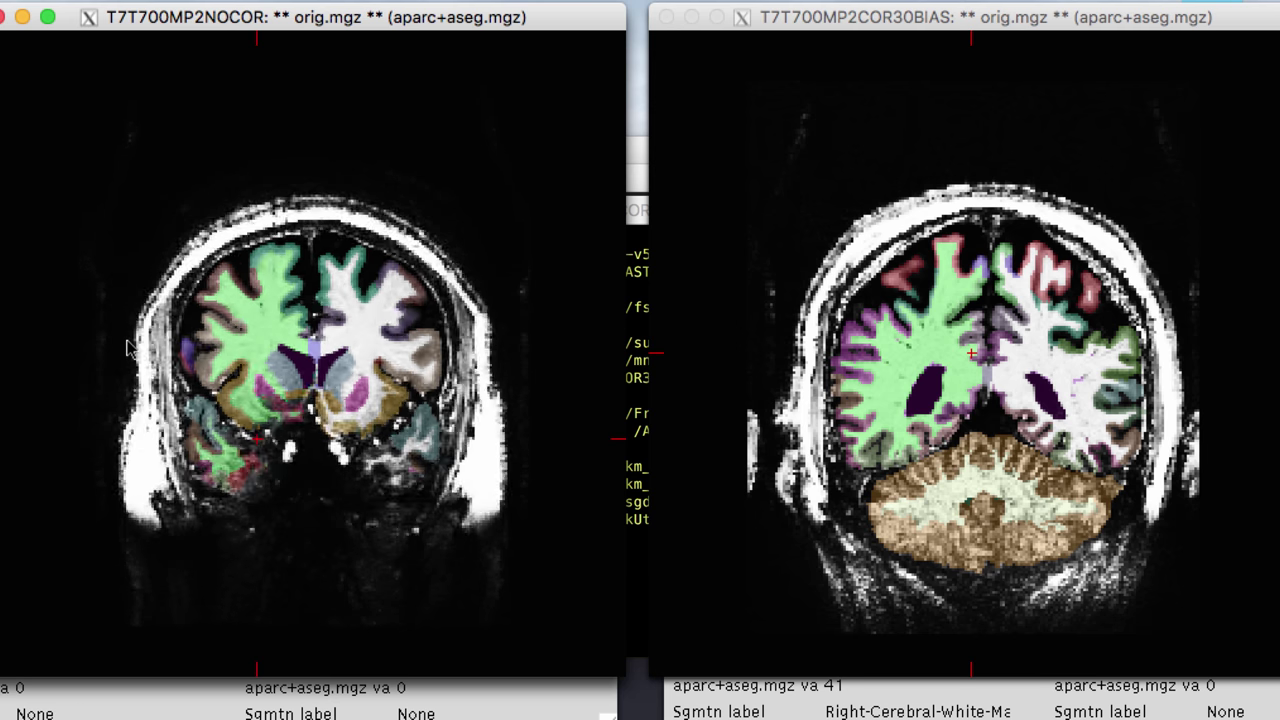
key("Up")
key("Up")
key("Up")
key("Up")
key("Up")
key("Up")
key("Up")
key("Up")
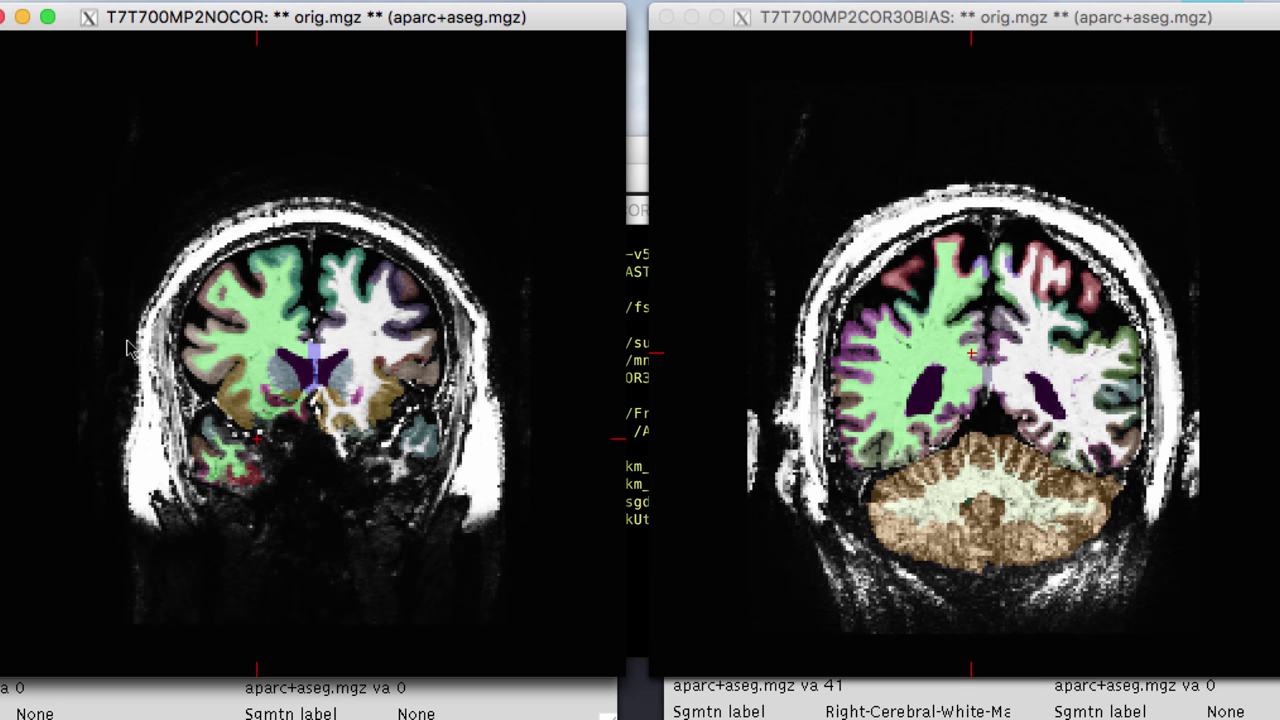
key("Up")
key("Up")
key("Up")
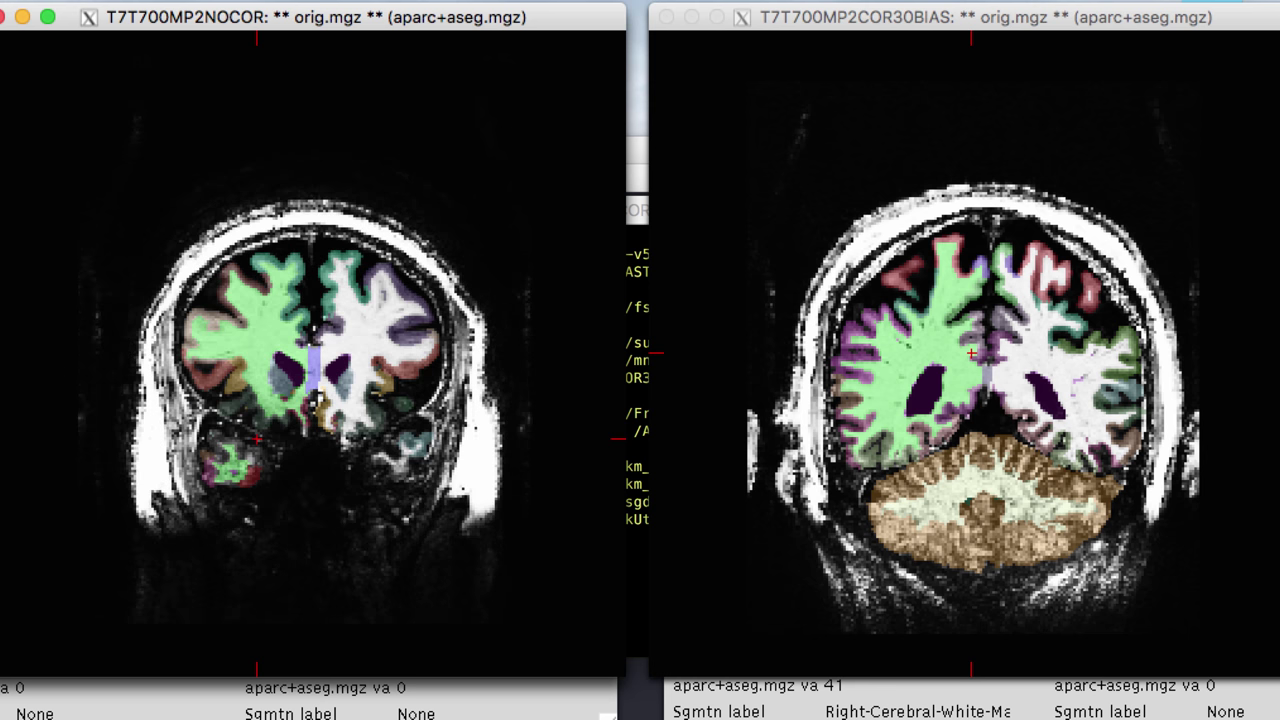
Set the bias-corrected viewer's Slice field to 167 to match the NOCOR view.
left_click(258, 438)
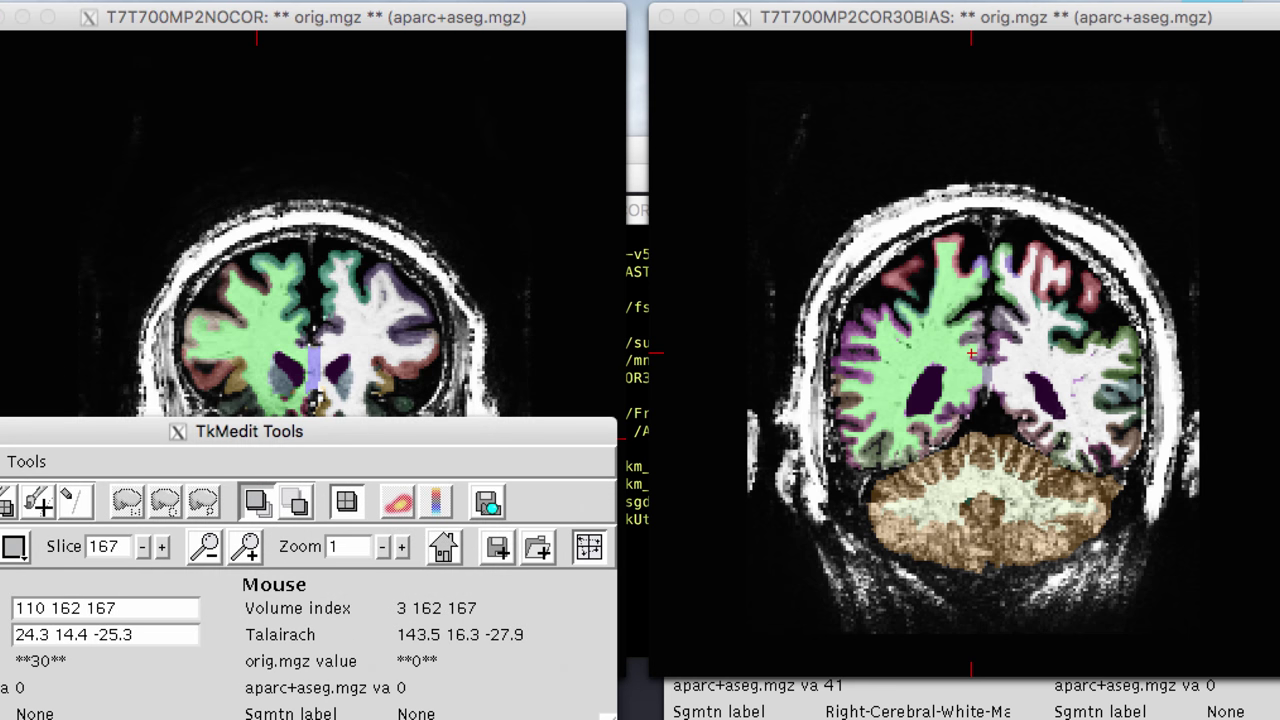
left_click(1038, 562)
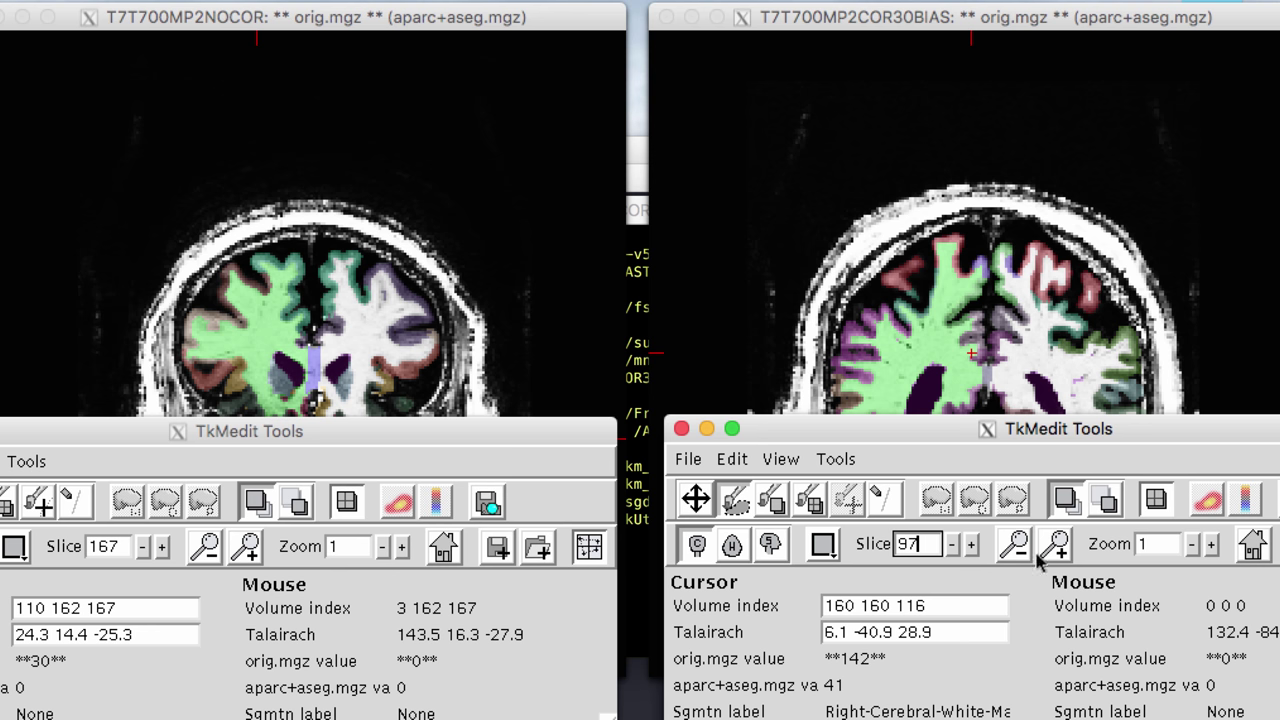
left_click(911, 543)
type("167")
key("Return")
left_click(749, 406)
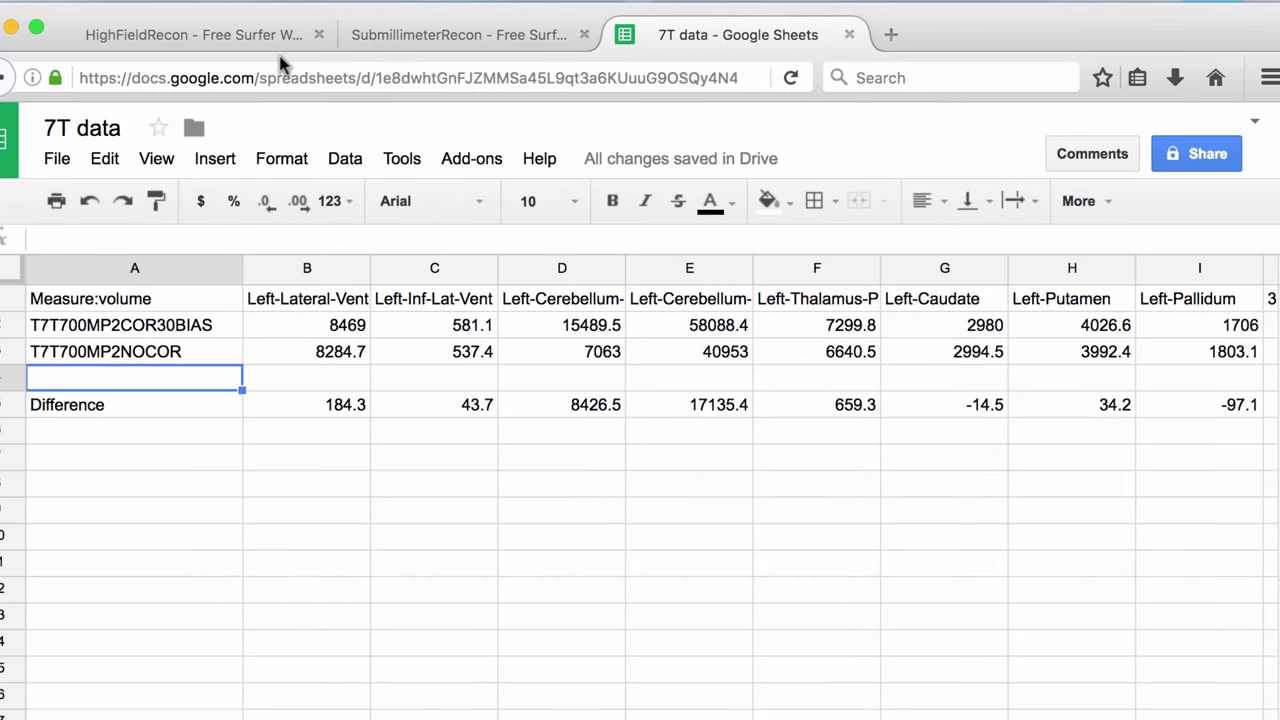
View the pial_surface_misplacement.jpg example, then scroll back to the top of HighFieldRecon.
left_click(243, 43)
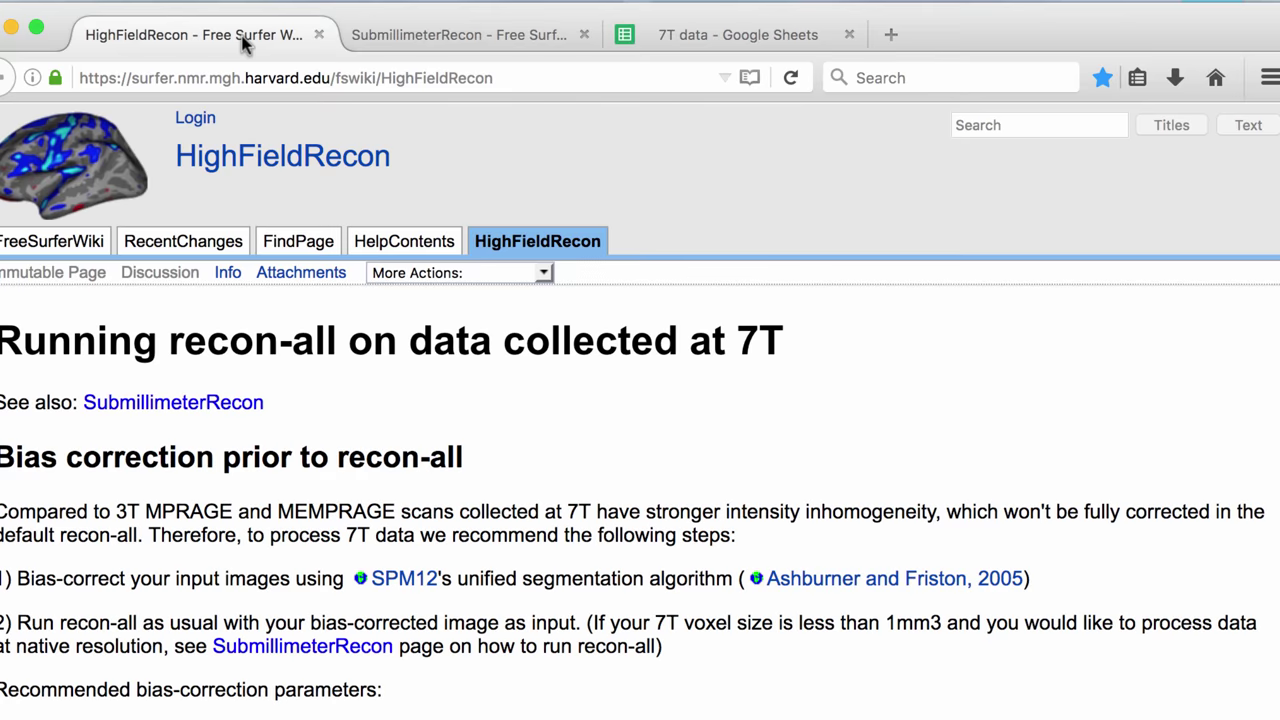
scroll(224, 488, "down", 5)
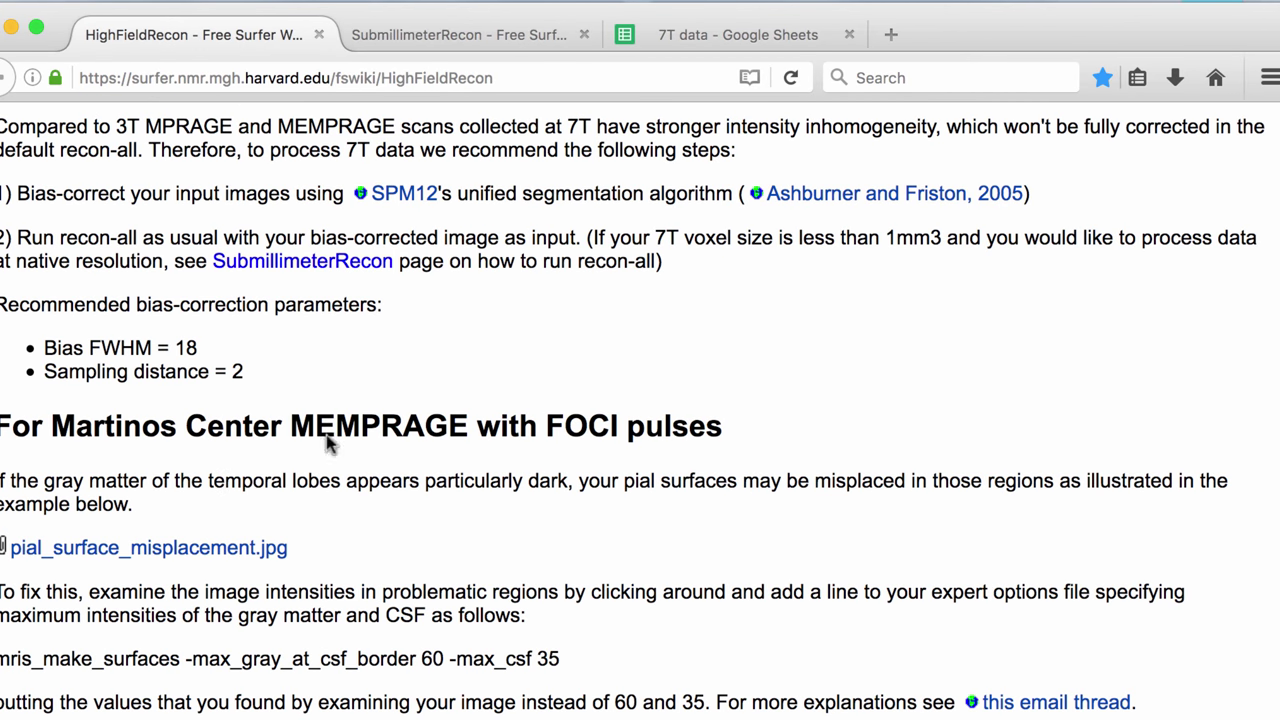
left_click(198, 556)
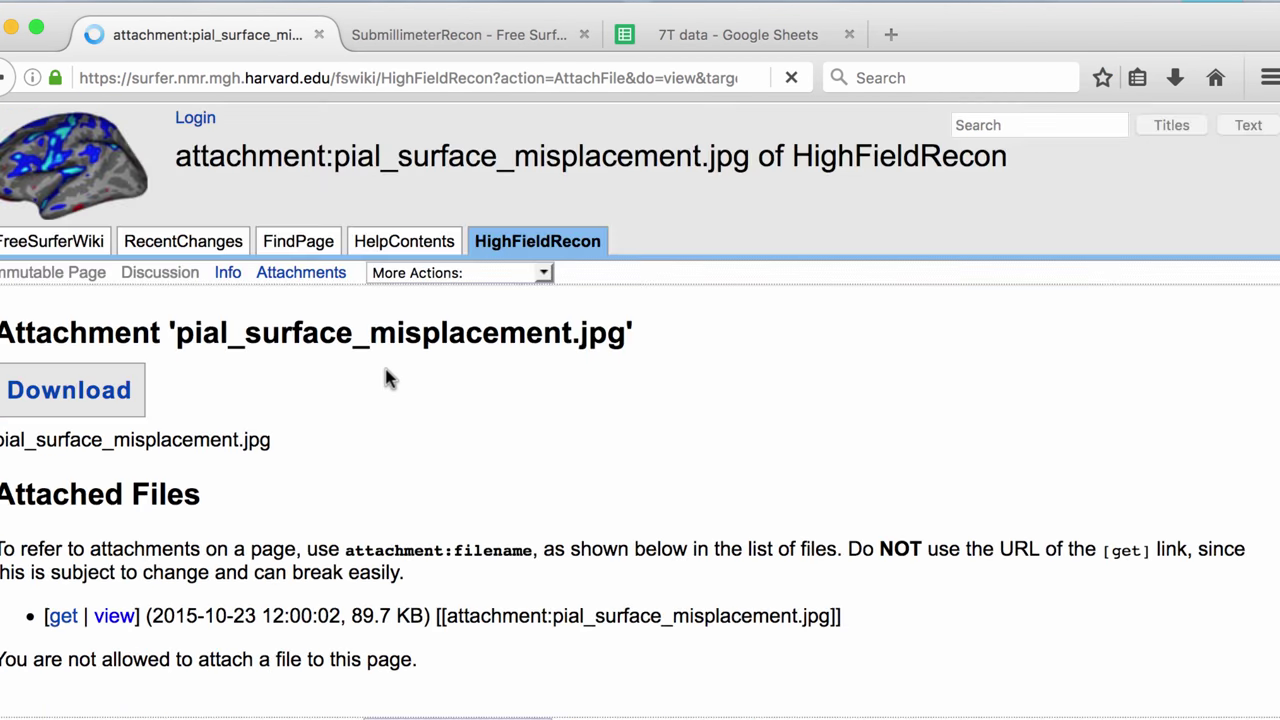
scroll(300, 455, "down", 4)
scroll(300, 455, "up", 4)
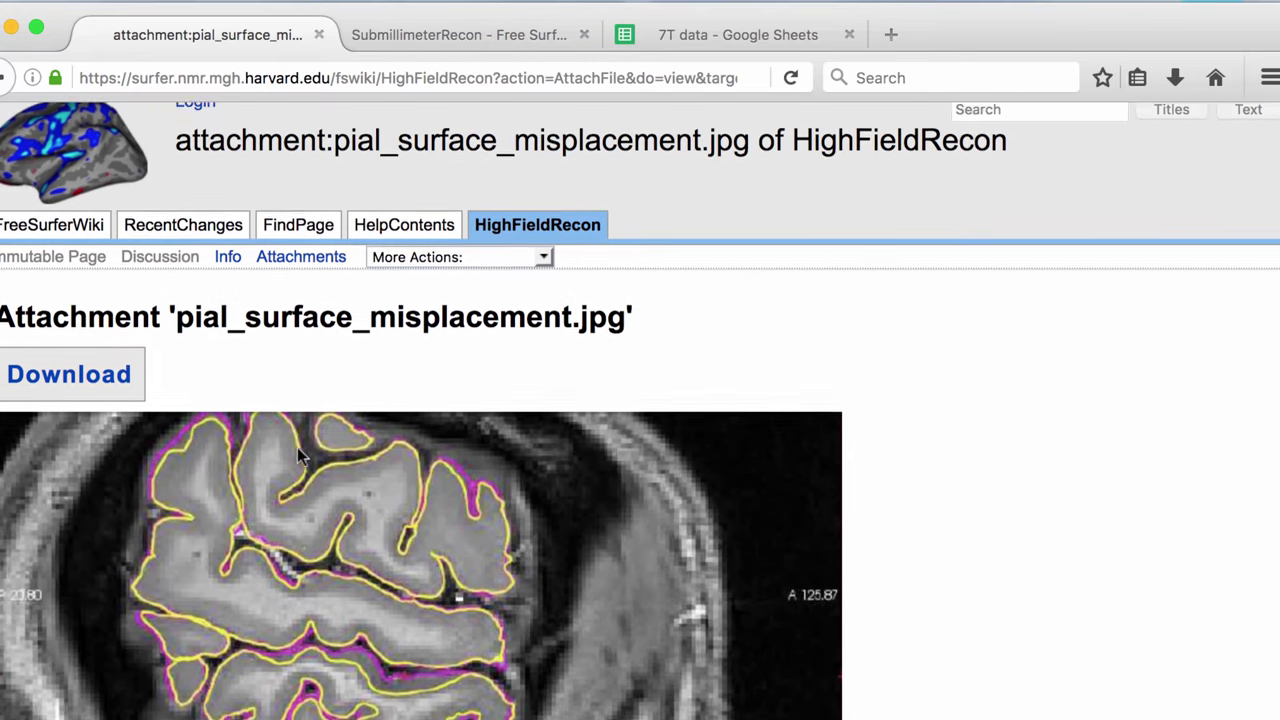
left_click(3, 78)
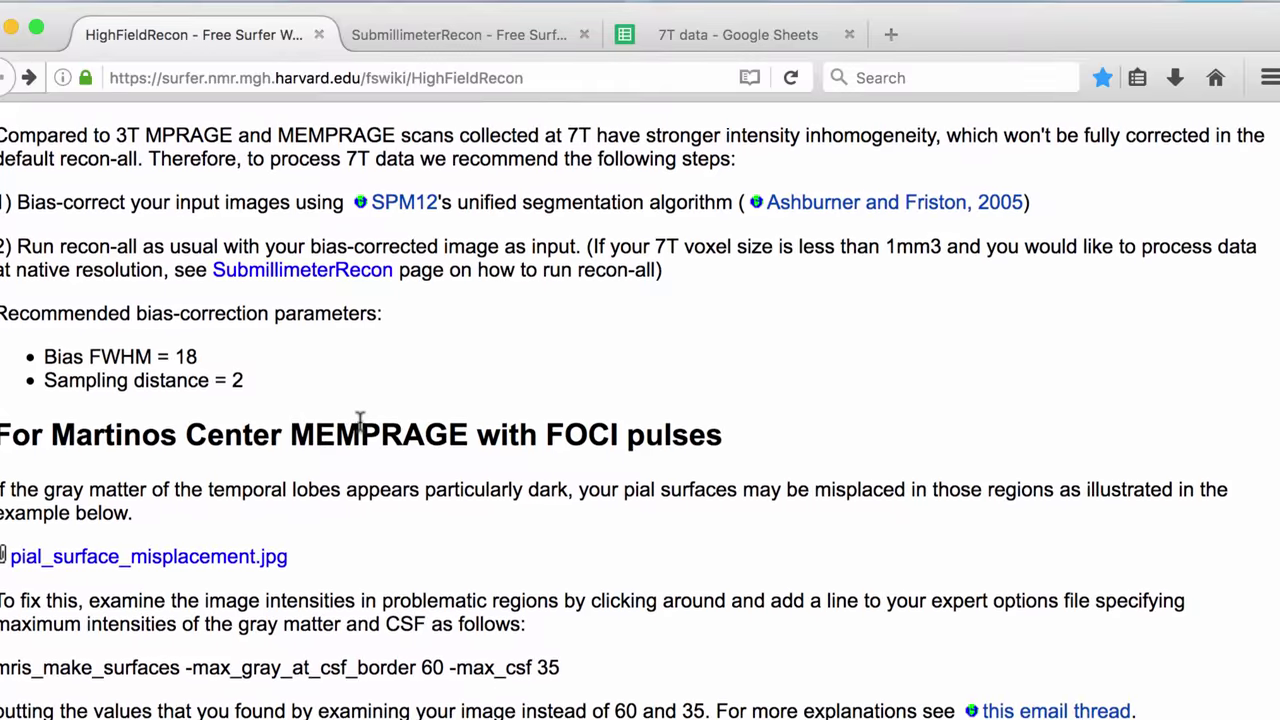
scroll(360, 424, "up", 4)
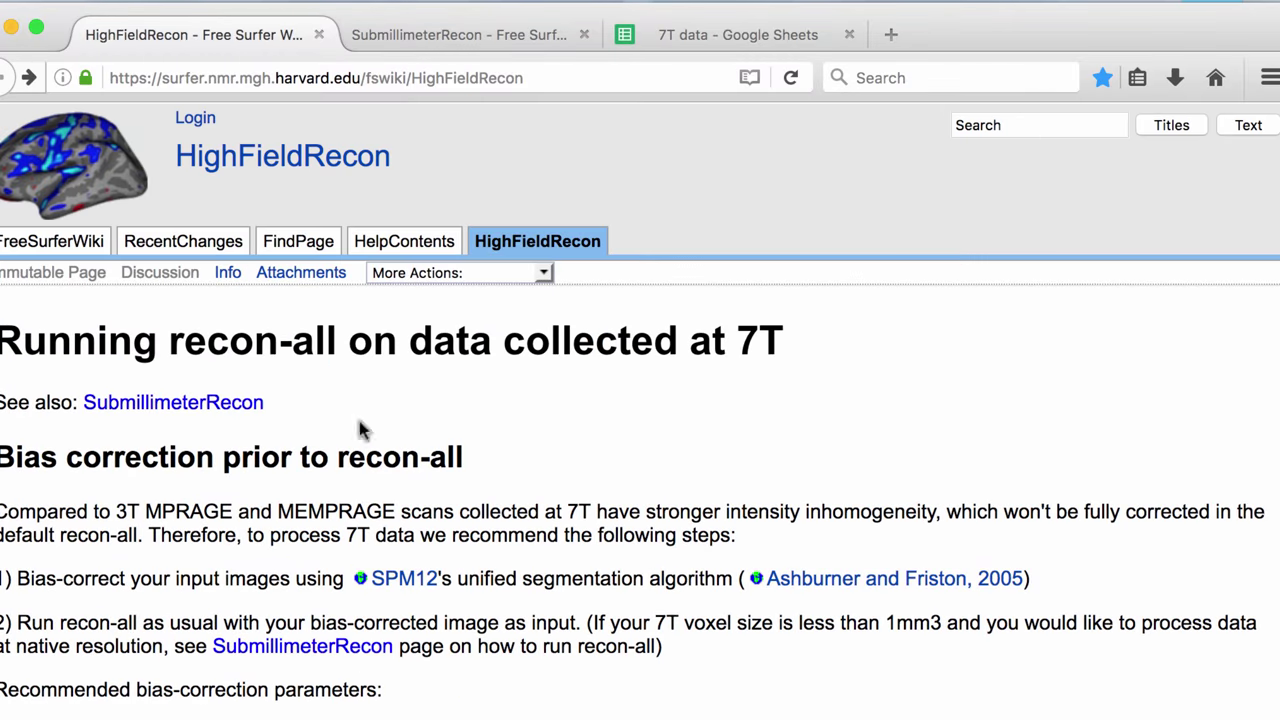
Step the uncorrected brain's coronal slices toward the brainstem.
left_click(12, 33)
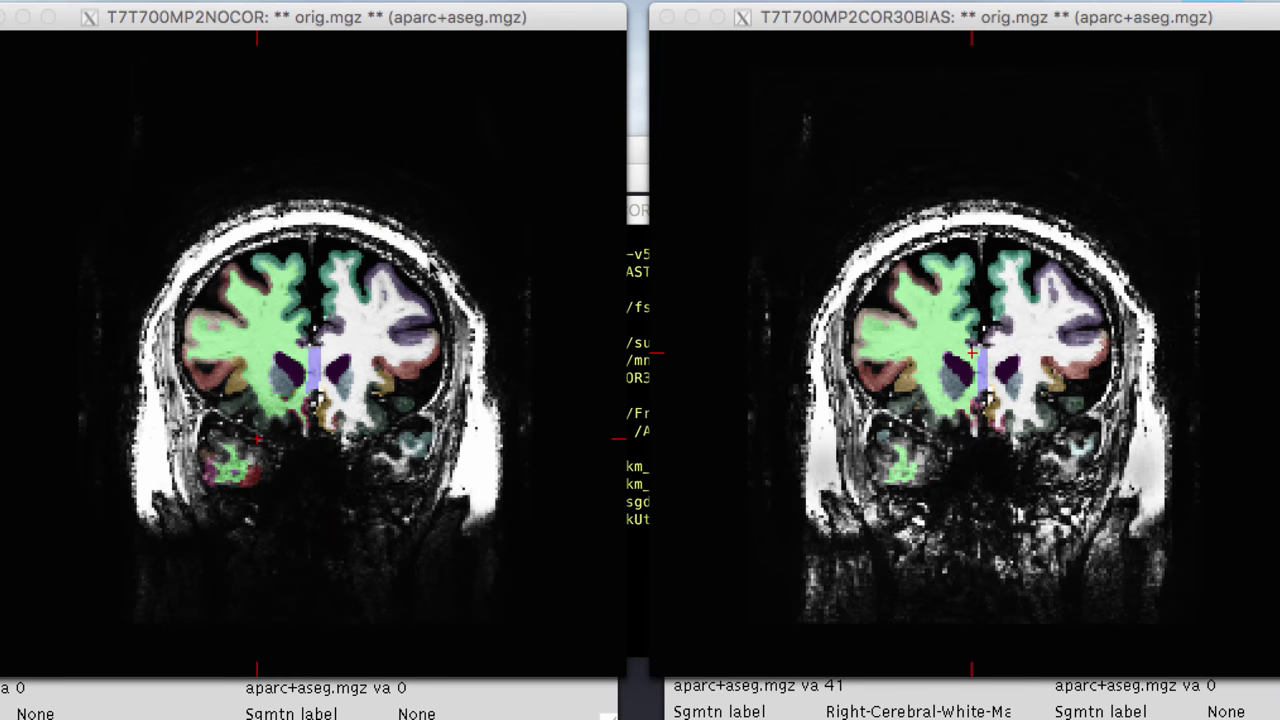
left_click(499, 196)
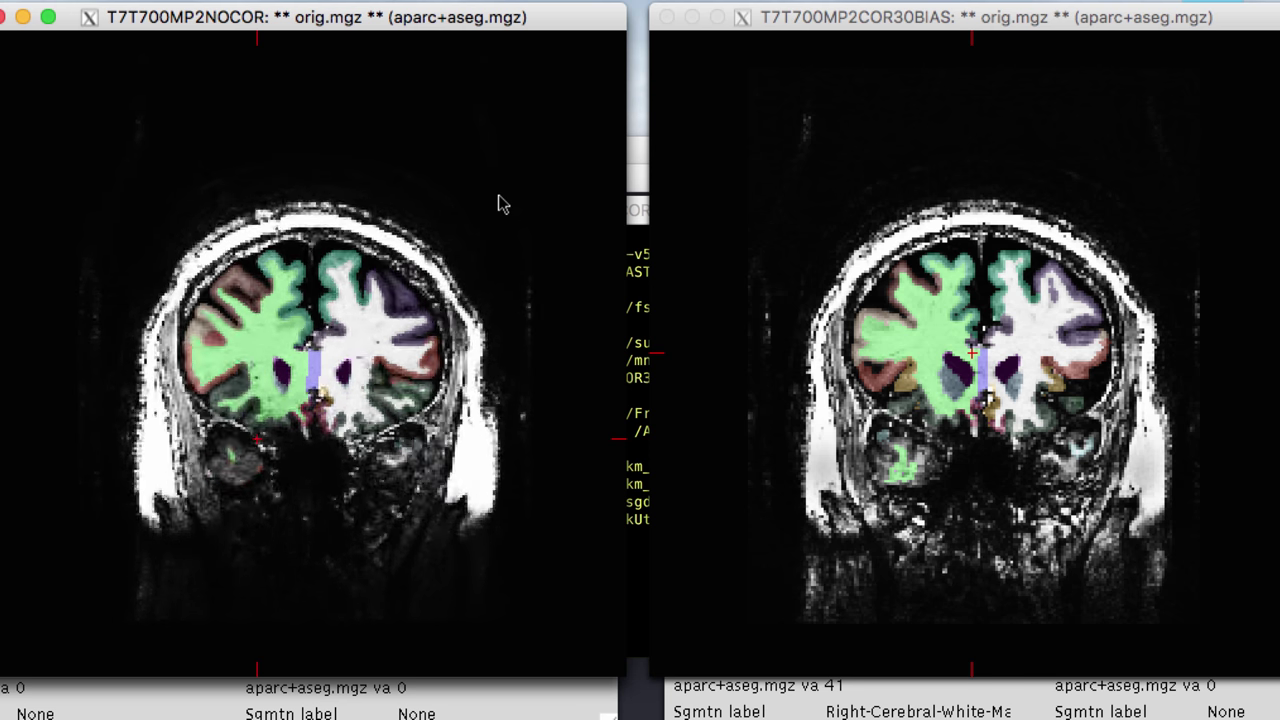
key("Up")
key("Up")
key("Up")
key("Up")
key("Up")
key("Up")
key("Up")
key("Up")
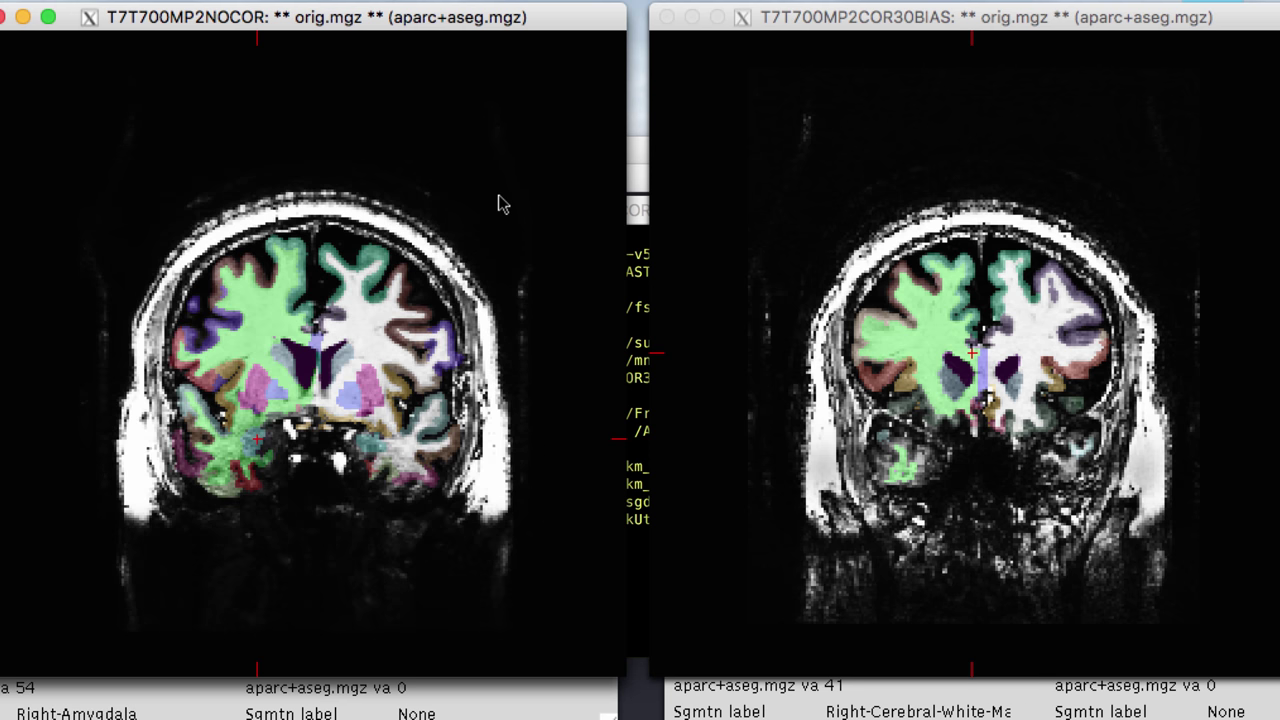
key("Up")
key("Up")
key("Up")
key("Up")
key("Up")
key("Up")
key("Up")
key("Up")
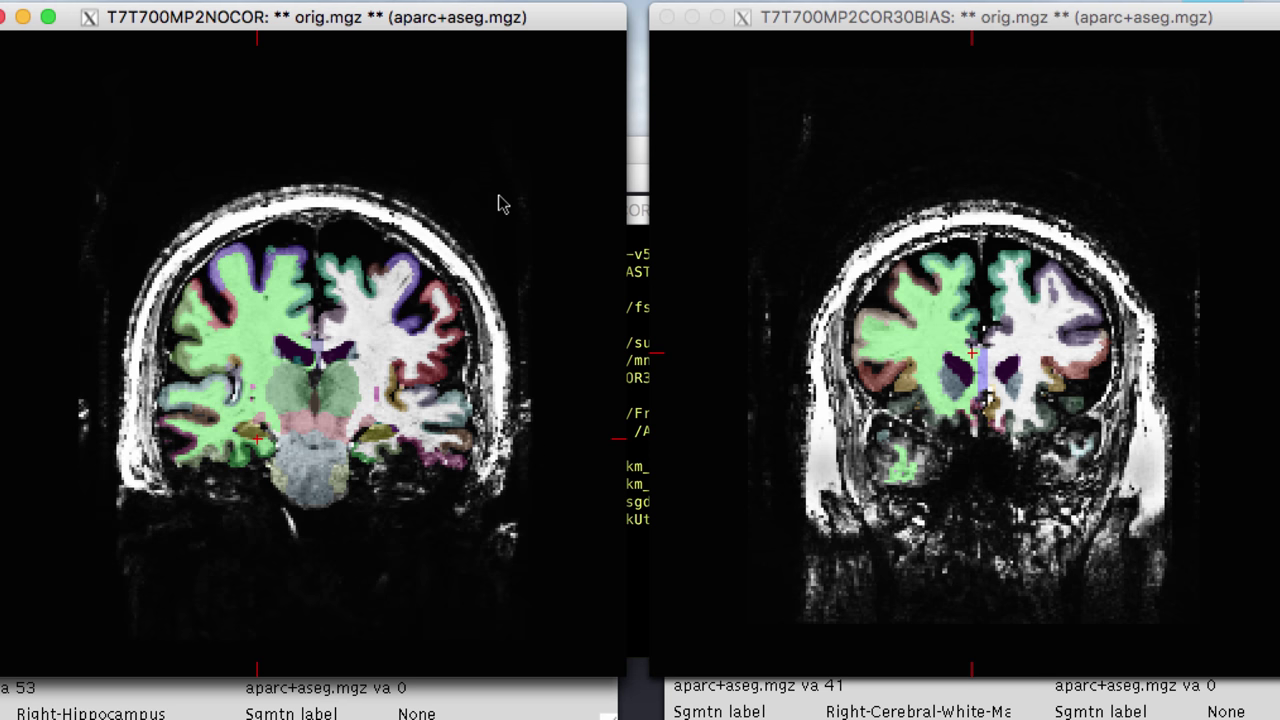
key("Up")
key("Up")
key("Up")
key("Up")
key("Down")
key("Down")
key("Down")
key("Down")
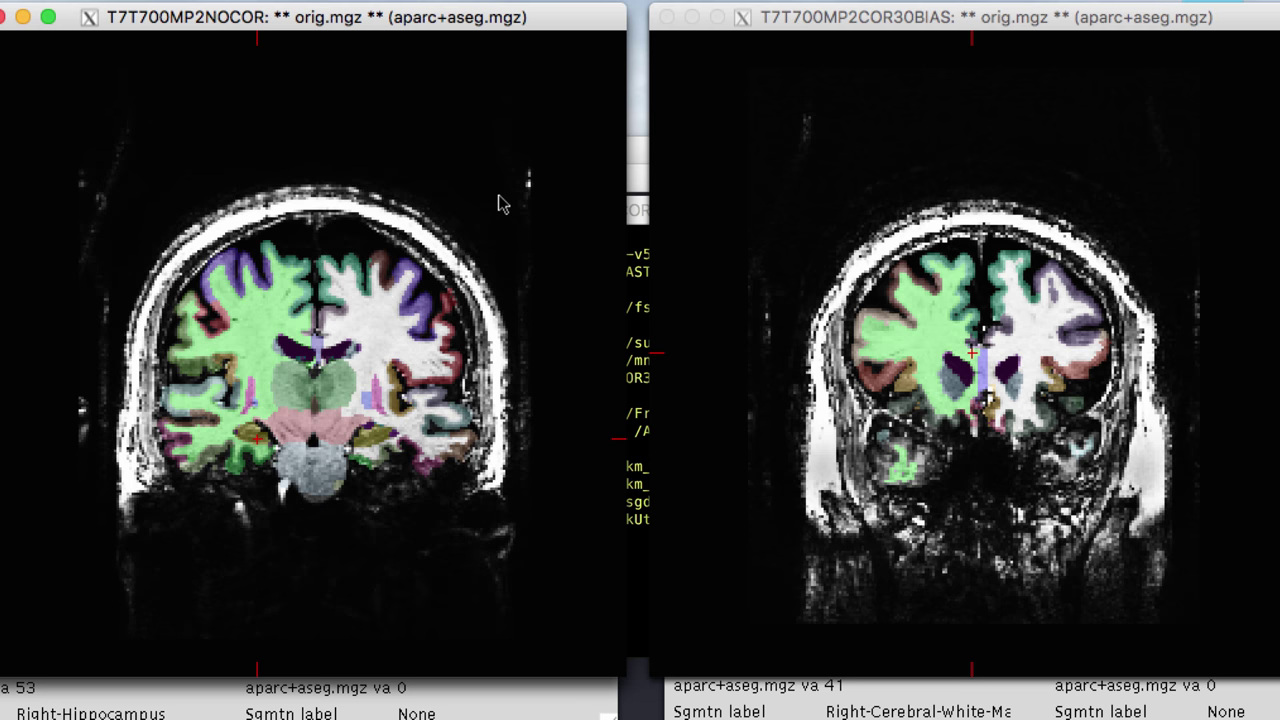
key("Up")
Page the bias-corrected viewer forward through several coronal slices.
left_click(834, 213)
key("Up")
key("Up")
key("Up")
key("Up")
key("Up")
key("Up")
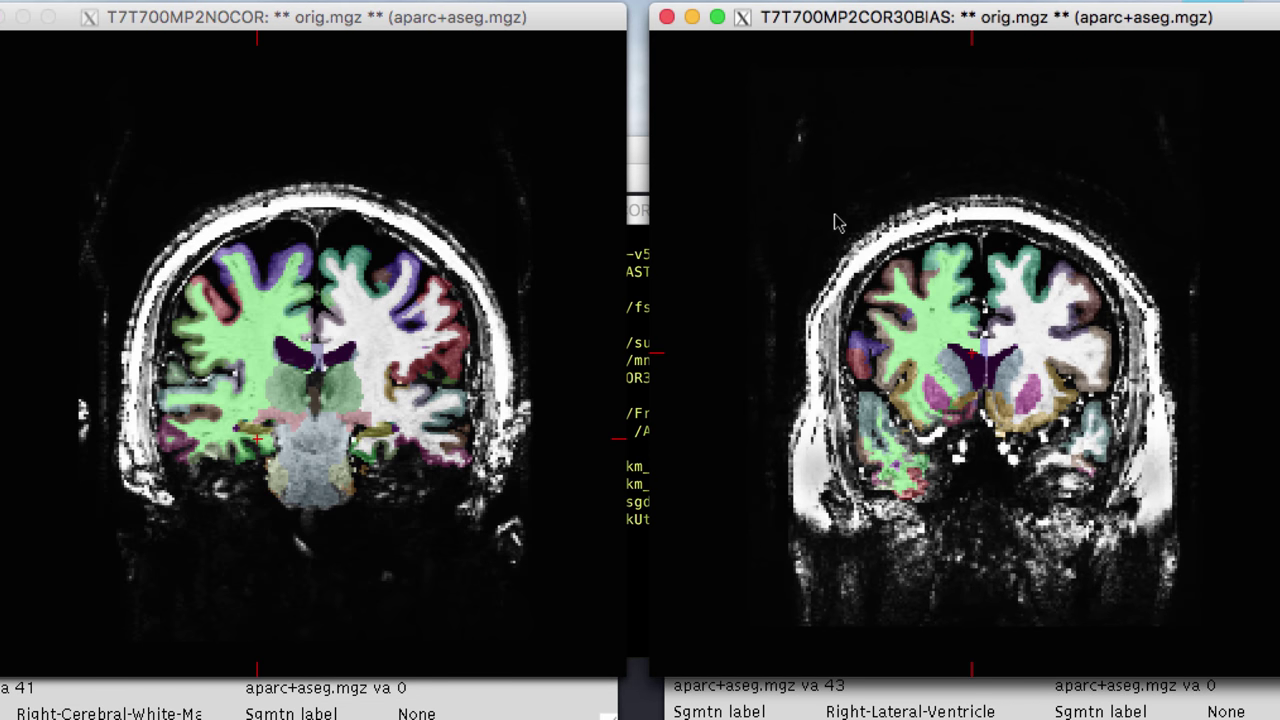
key("Up")
key("Up")
key("Up")
key("Up")
key("Up")
key("Up")
key("Up")
key("Up")
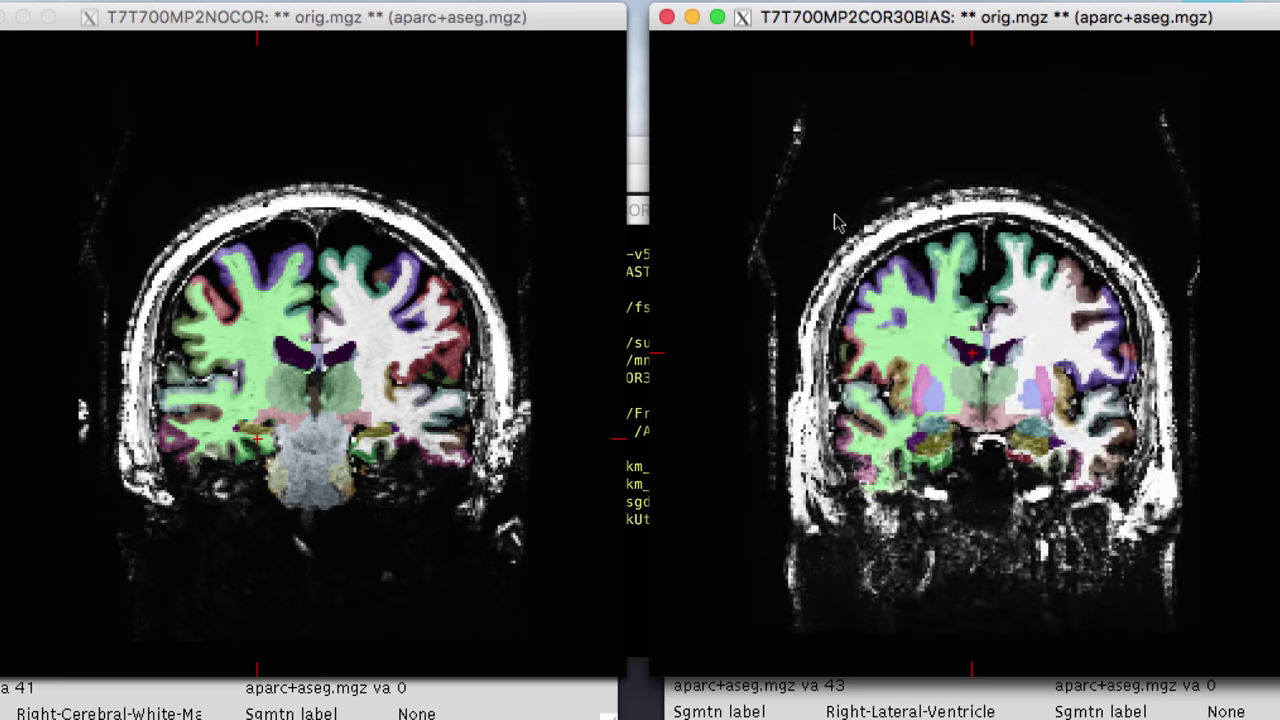
key("Up")
key("Up")
key("Up")
key("Up")
key("Up")
key("Up")
key("Up")
key("Up")
key("Up")
key("Up")
key("Up")
key("Up")
key("Up")
key("Up")
key("Up")
key("Up")
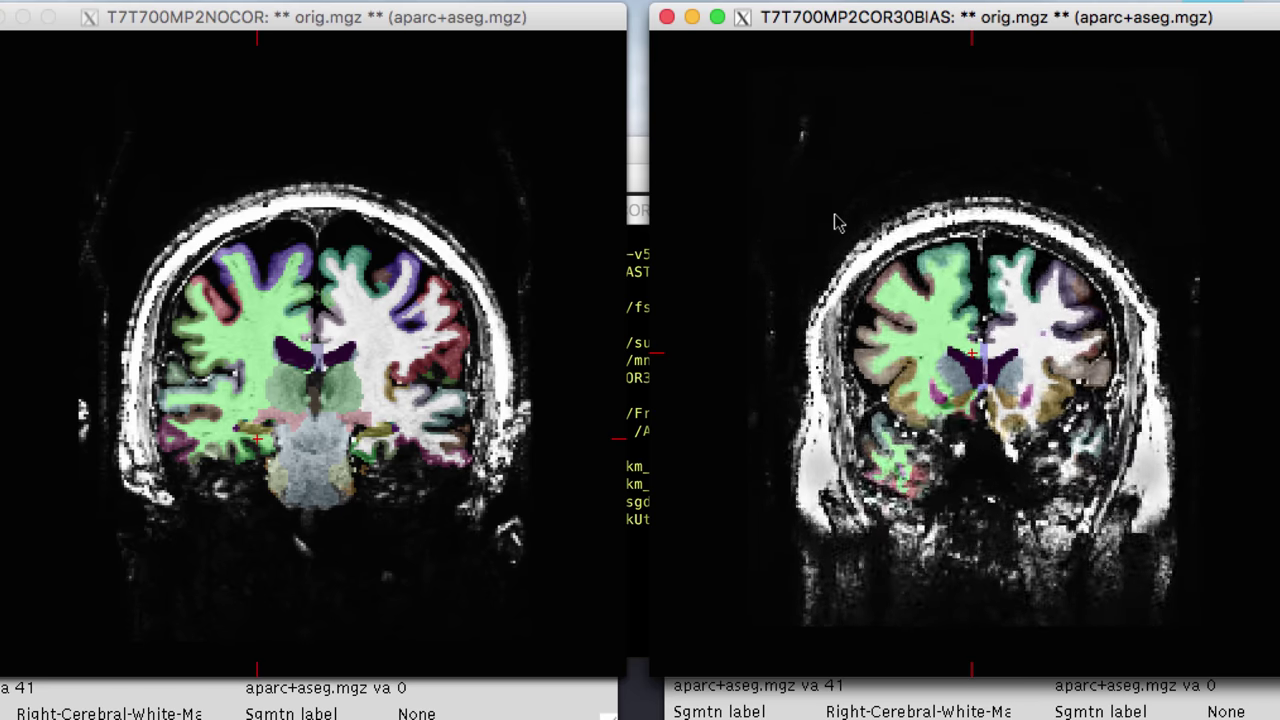
key("Up")
key("Up")
key("Up")
key("Up")
key("Up")
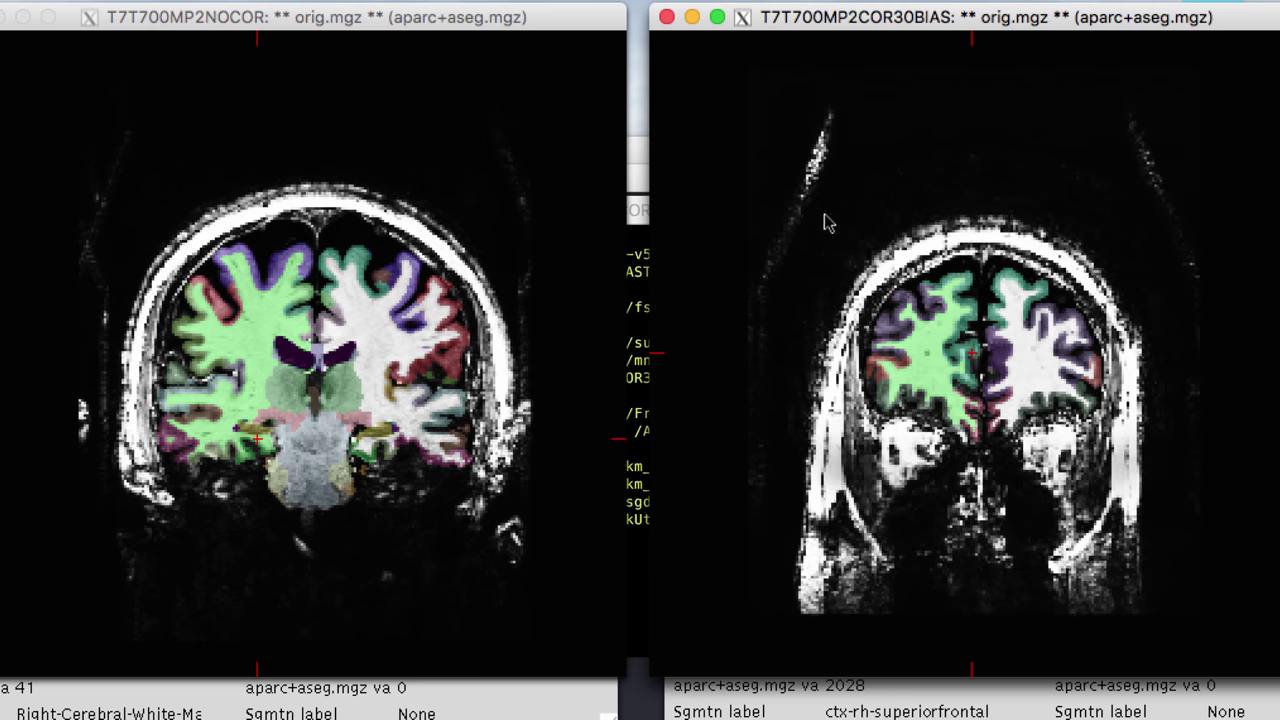
left_click(230, 308)
Advance uncorrected slices to the cerebellum level, then the bias-corrected slices to match.
key("Up")
key("Up")
key("Up")
key("Up")
key("Up")
key("Up")
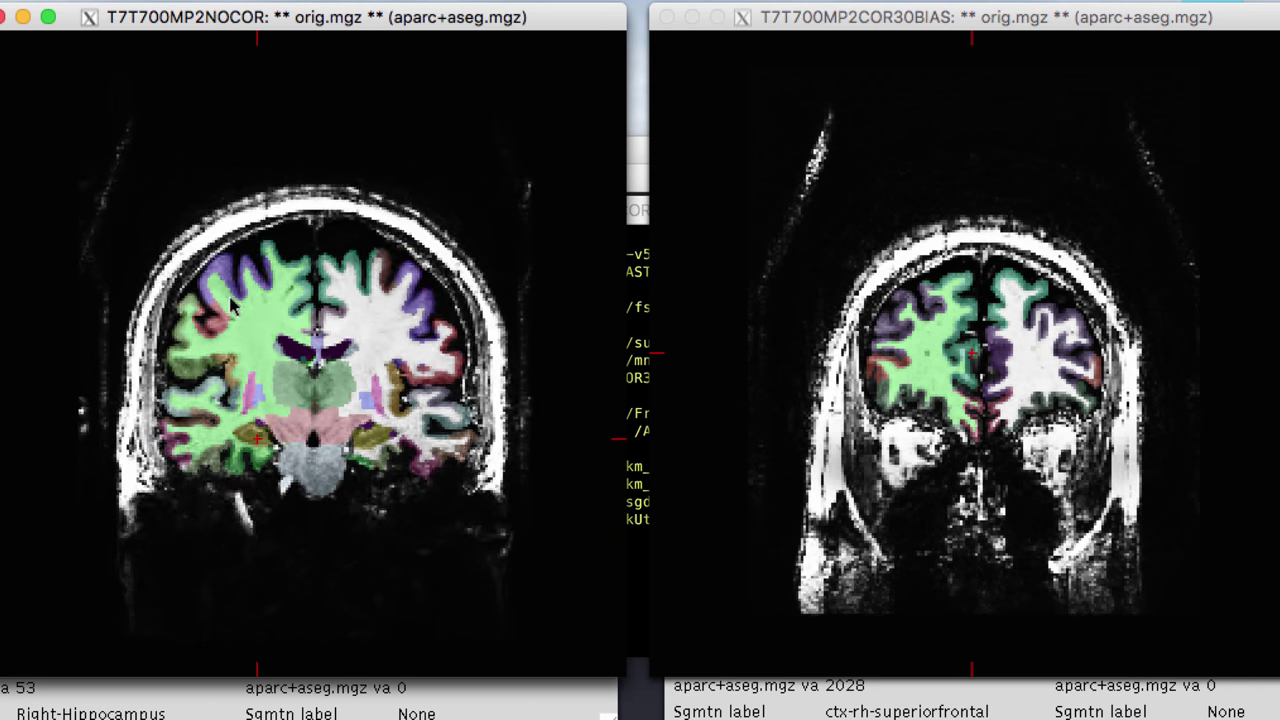
key("Up")
key("Up")
key("Up")
key("Up")
key("Up")
key("Up")
key("Up")
key("Up")
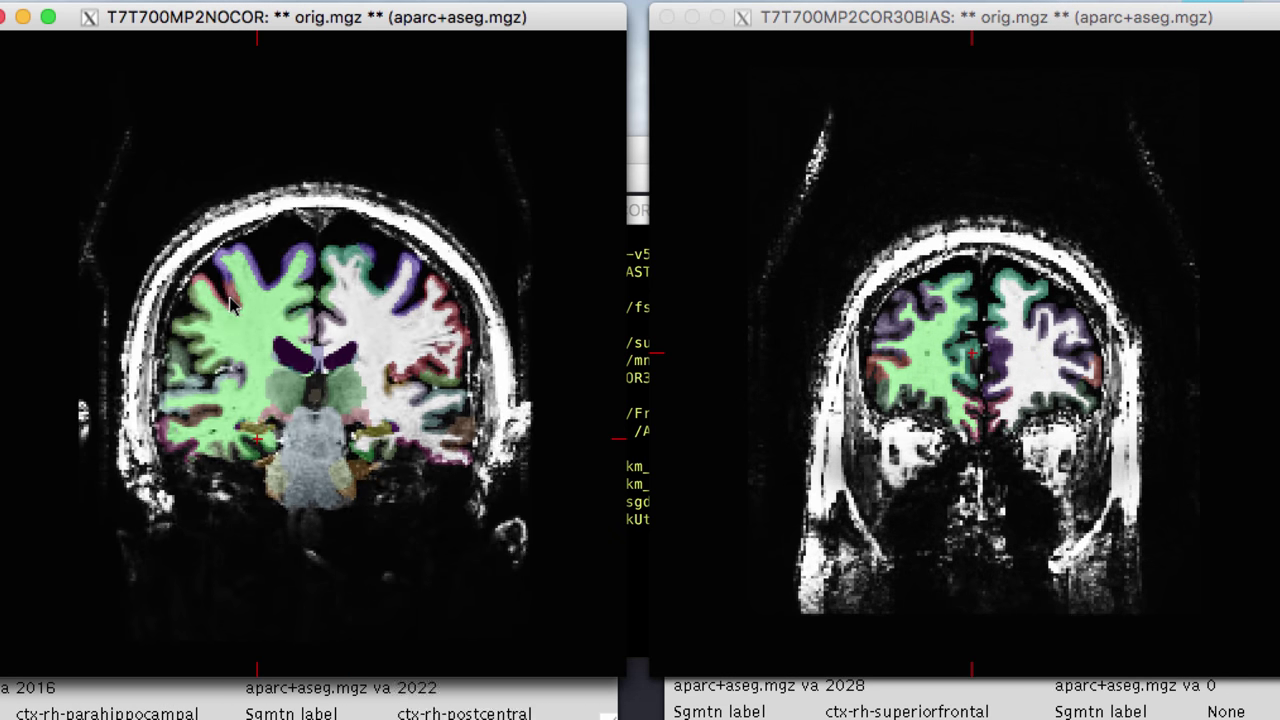
key("Up")
key("Up")
key("Up")
key("Up")
key("Up")
key("Up")
key("Up")
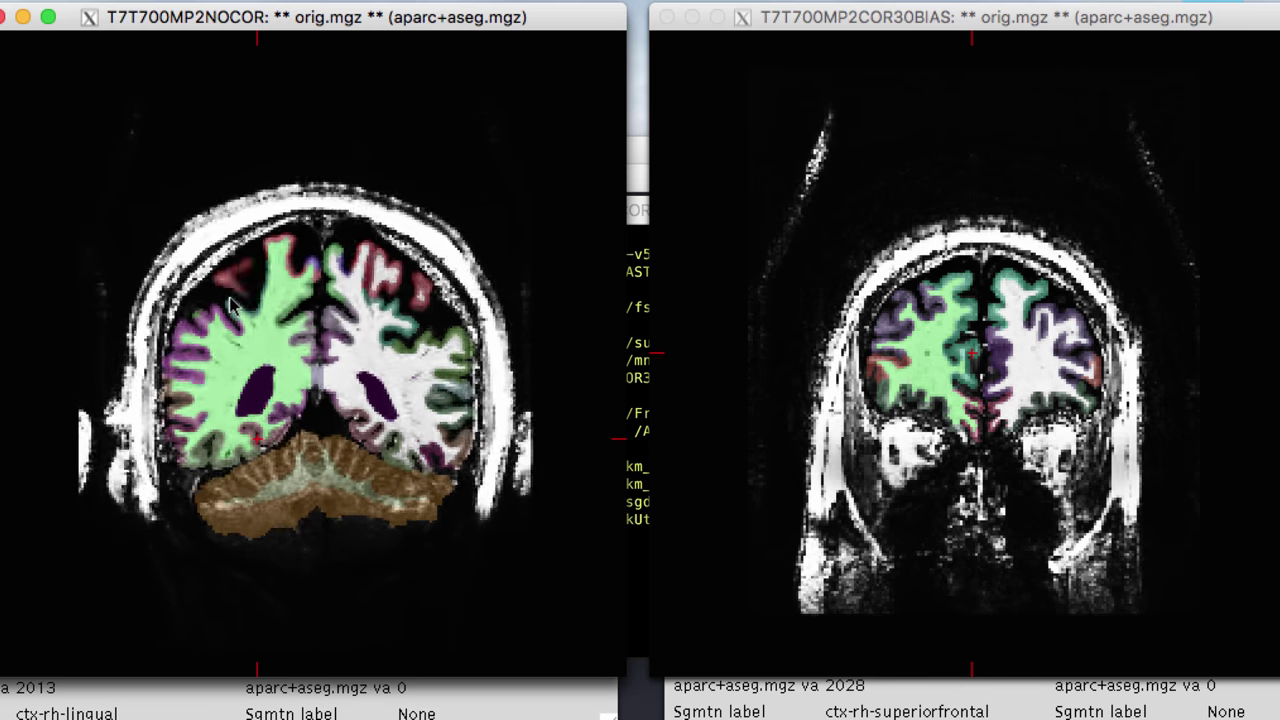
left_click(815, 262)
key("Up")
key("Up")
key("Up")
key("Up")
key("Up")
key("Up")
key("Up")
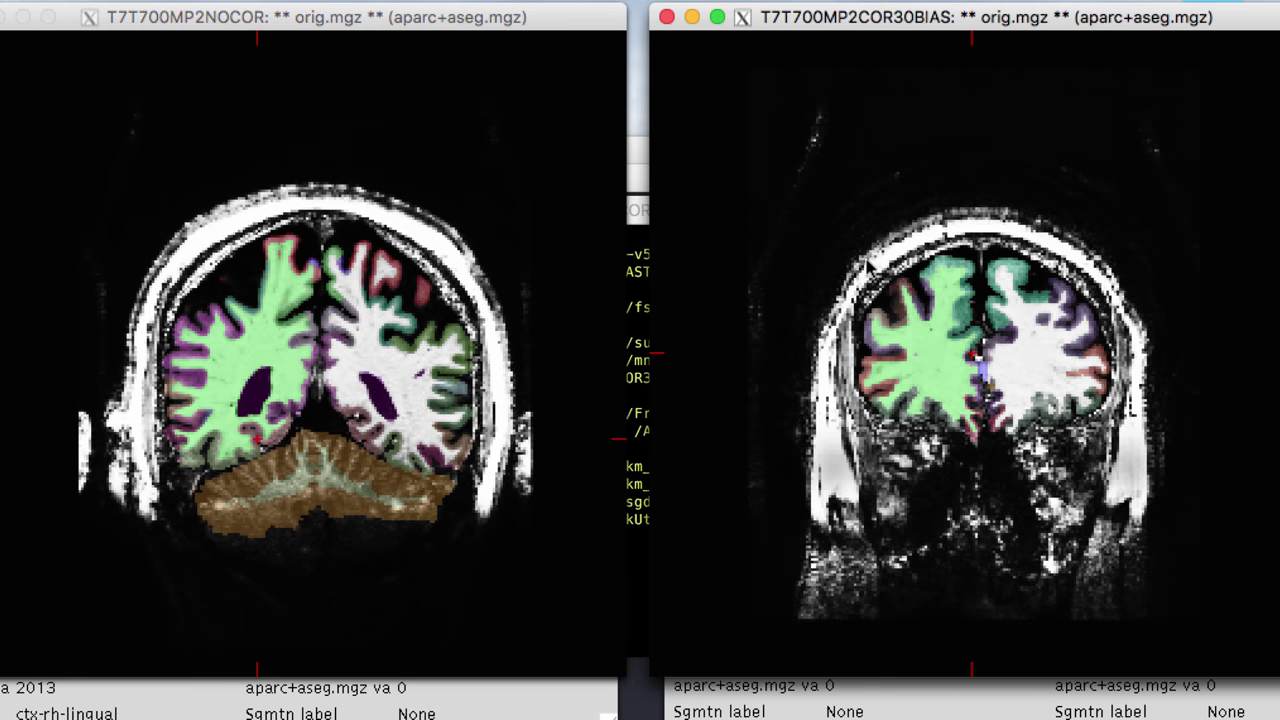
key("Up")
key("Up")
key("Up")
key("Up")
key("Up")
key("Up")
key("Up")
key("Up")
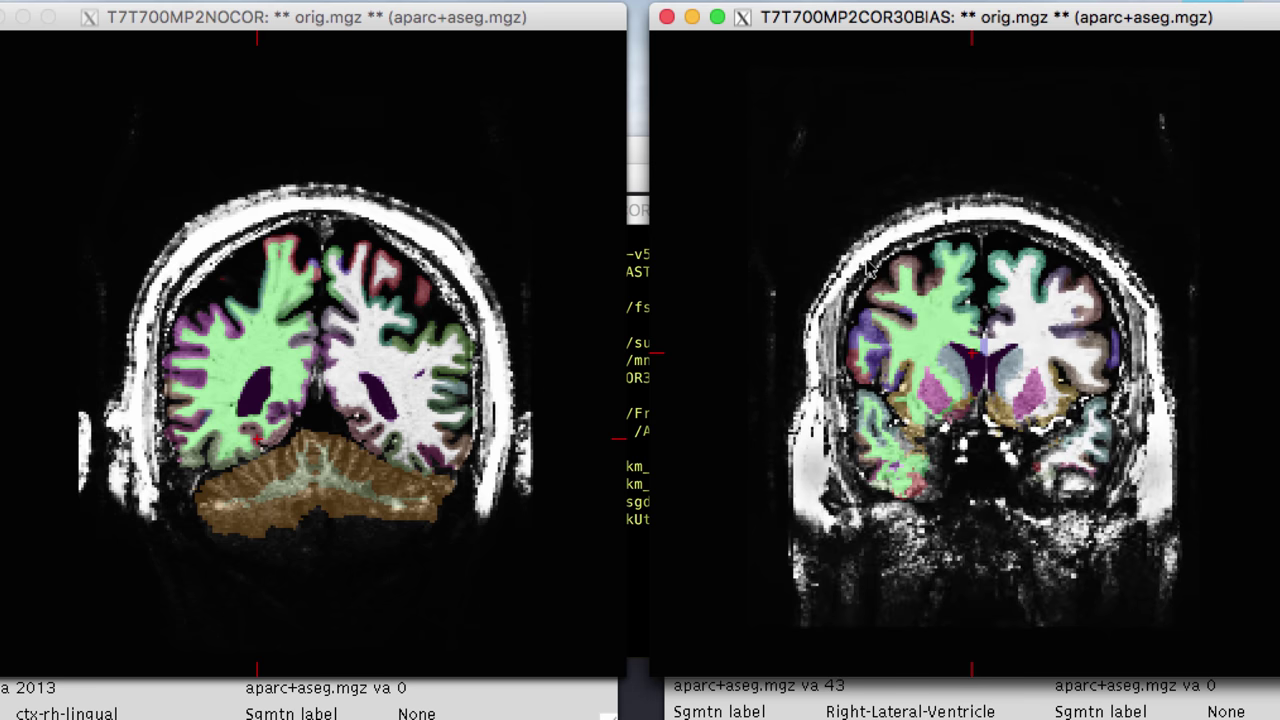
key("Up")
key("Up")
key("Up")
key("Up")
key("Up")
key("Up")
key("Up")
key("Up")
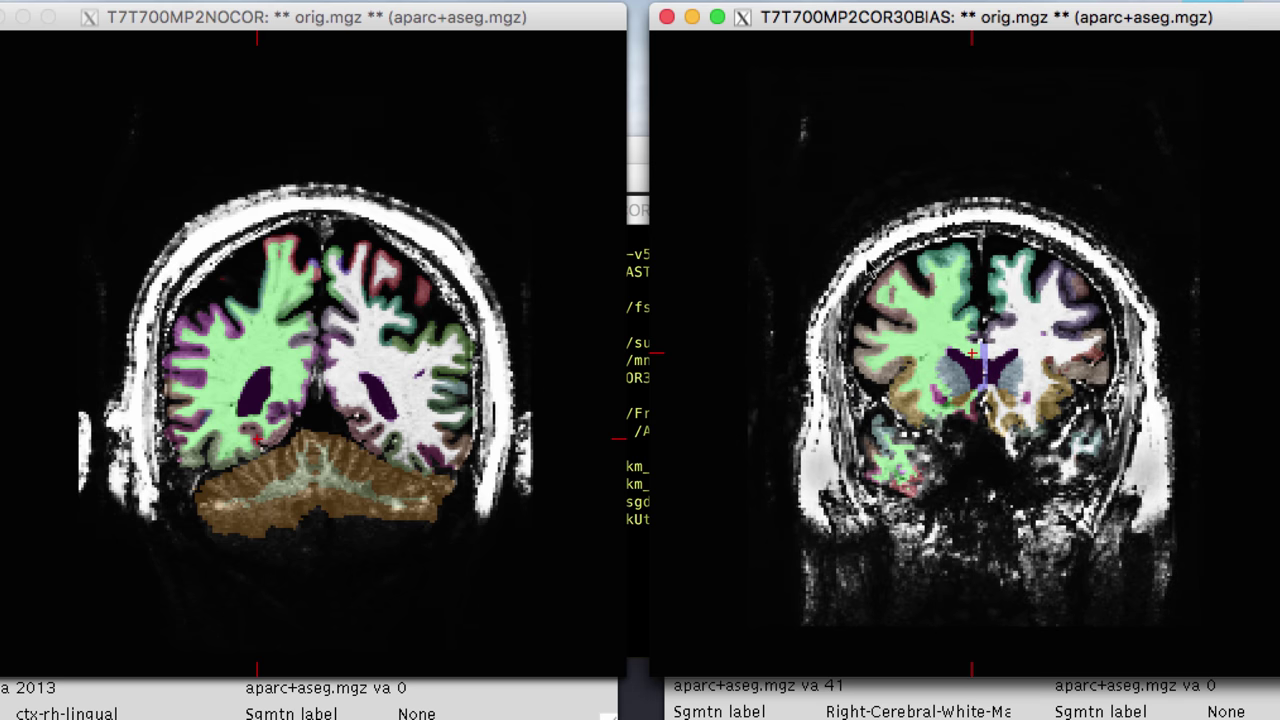
key("Up")
key("Up")
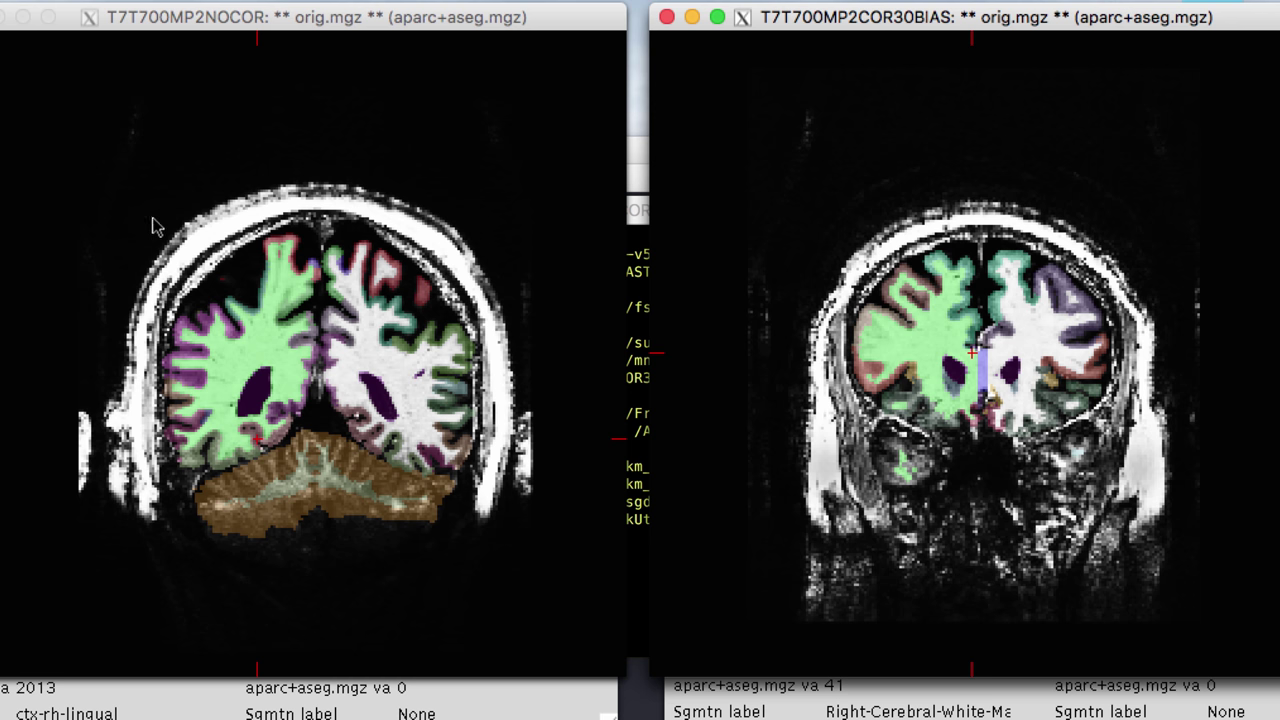
Probe points in both brains and mark a white-matter point in the uncorrected segmentation.
left_click(788, 258)
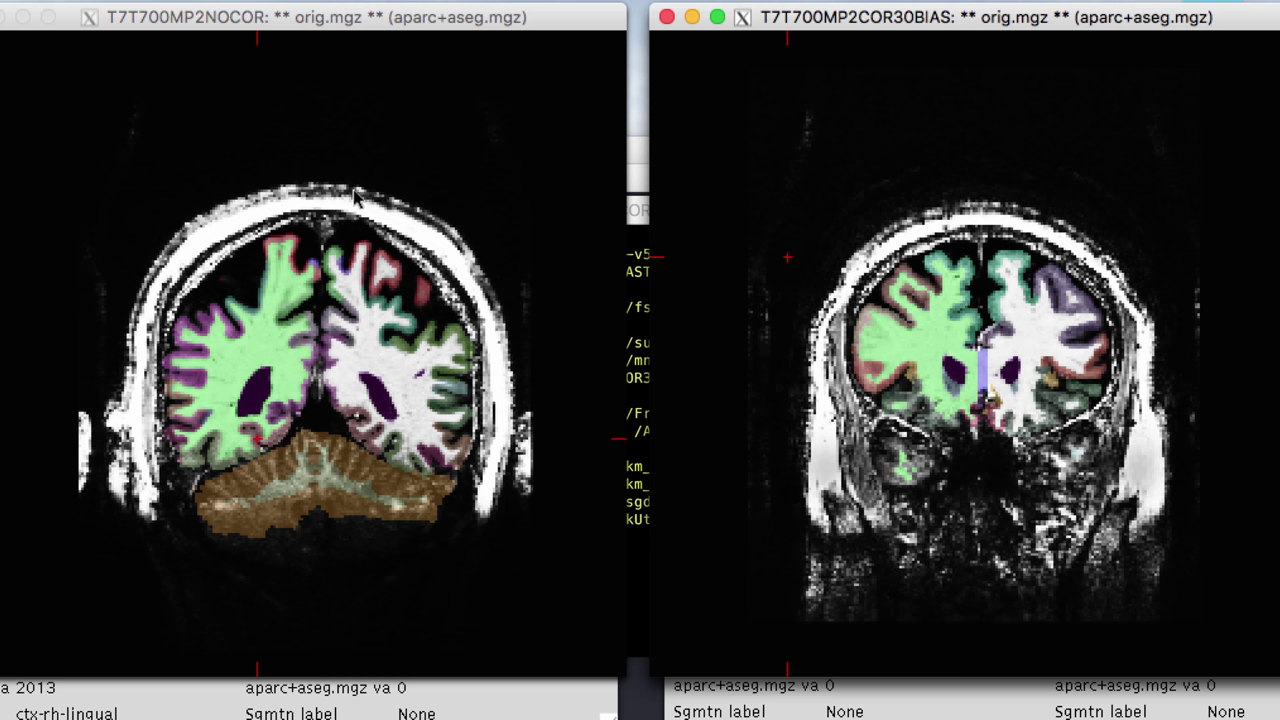
left_click(356, 196)
left_click(247, 192)
key("super+Tab")
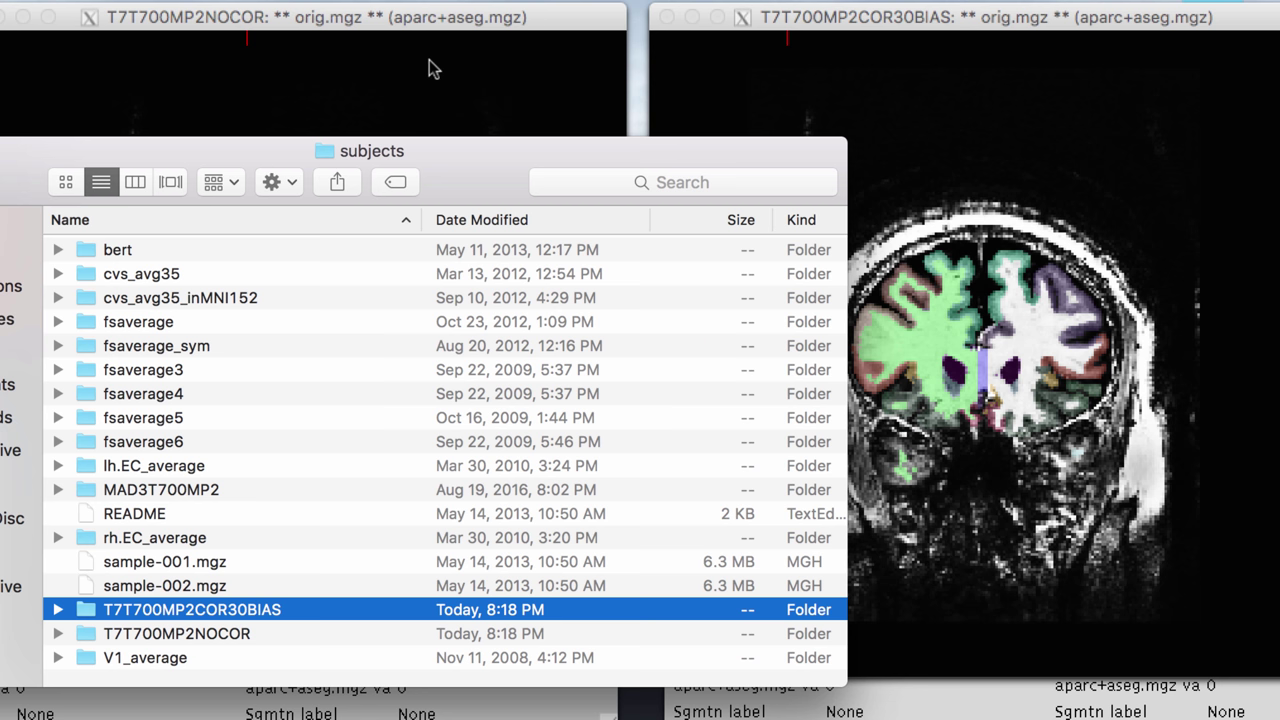
left_click(483, 79)
left_click(794, 120)
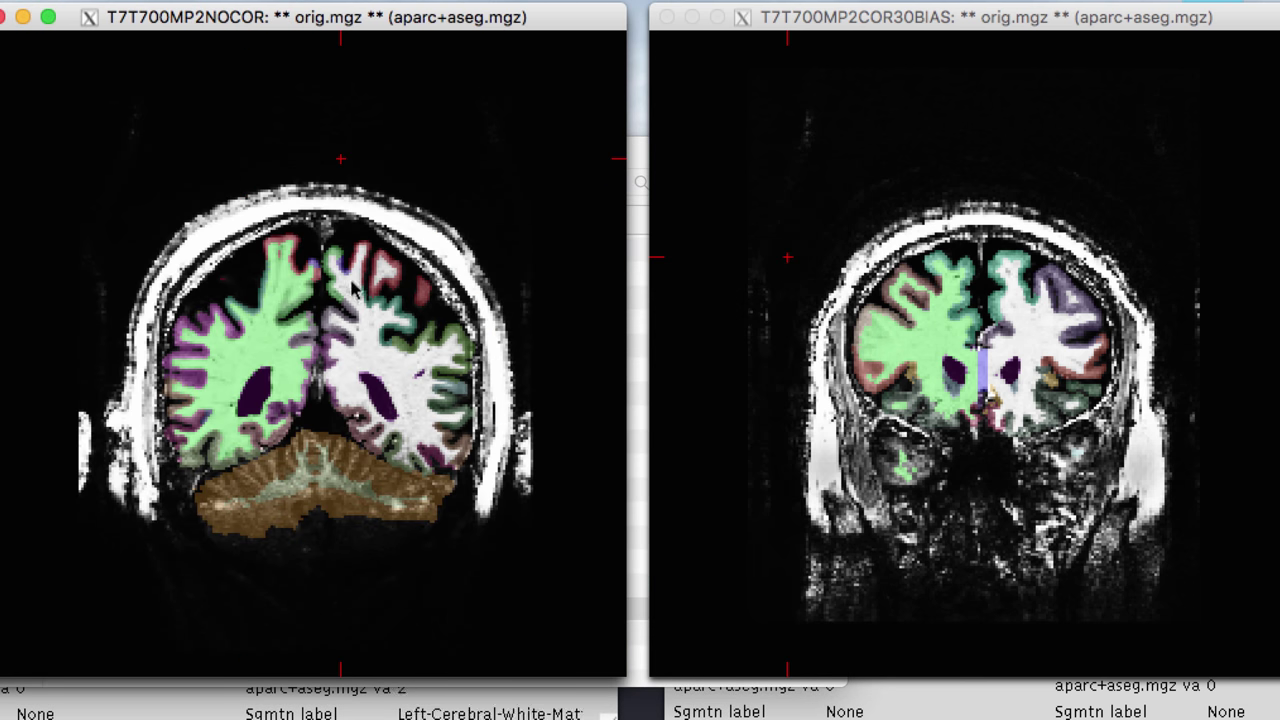
left_click(320, 308)
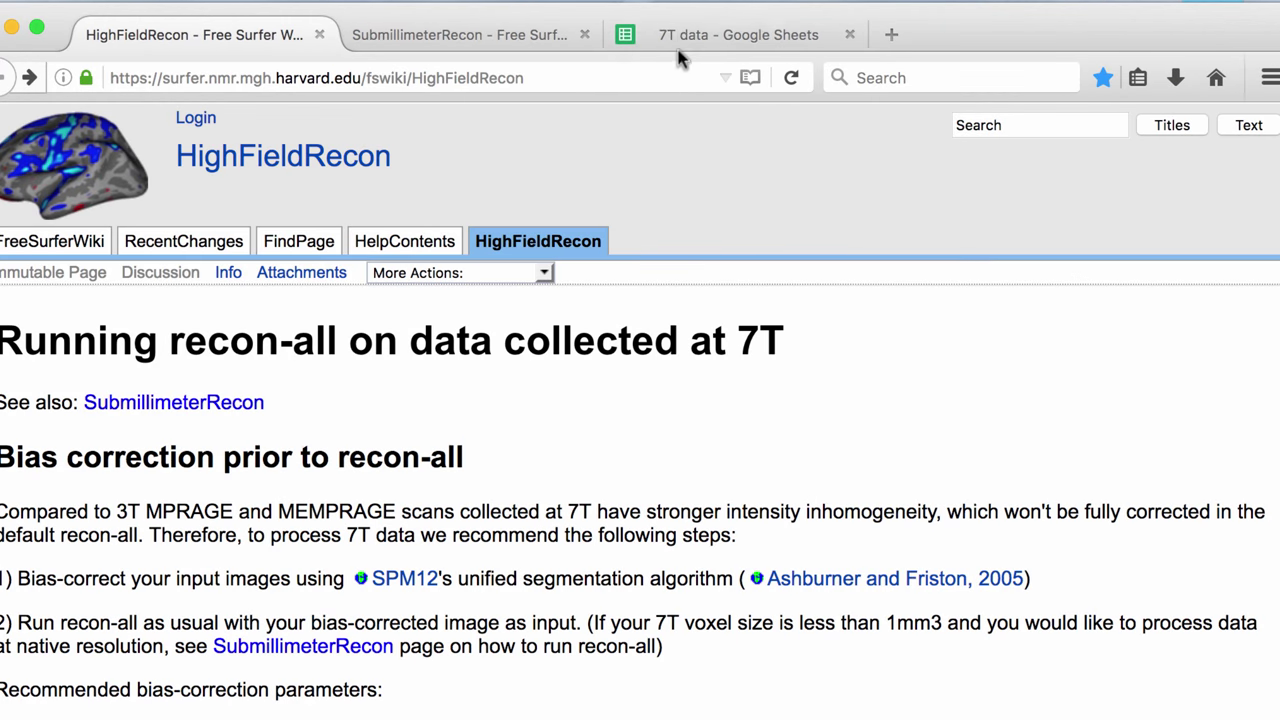
Compare the bias-corrected, uncorrected and difference values for Left-Lateral-Vent in the 7T data sheet.
left_click(680, 40)
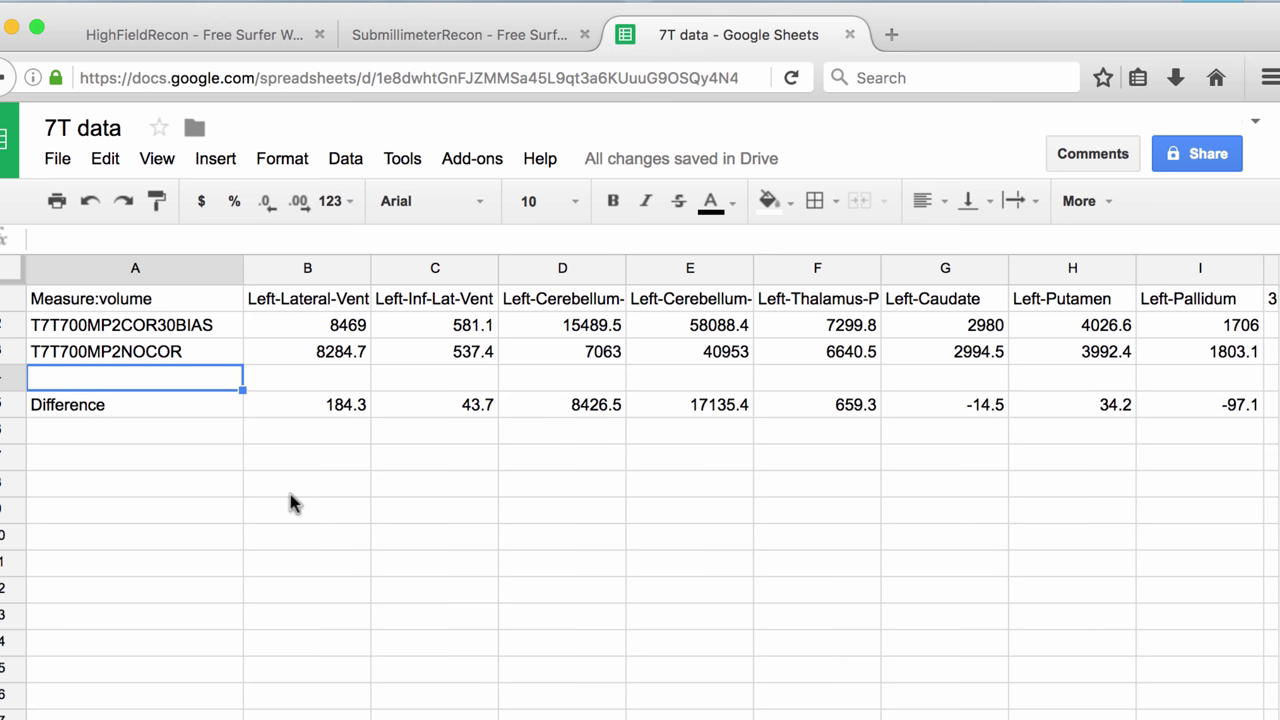
key("Up")
key("Up")
key("Down")
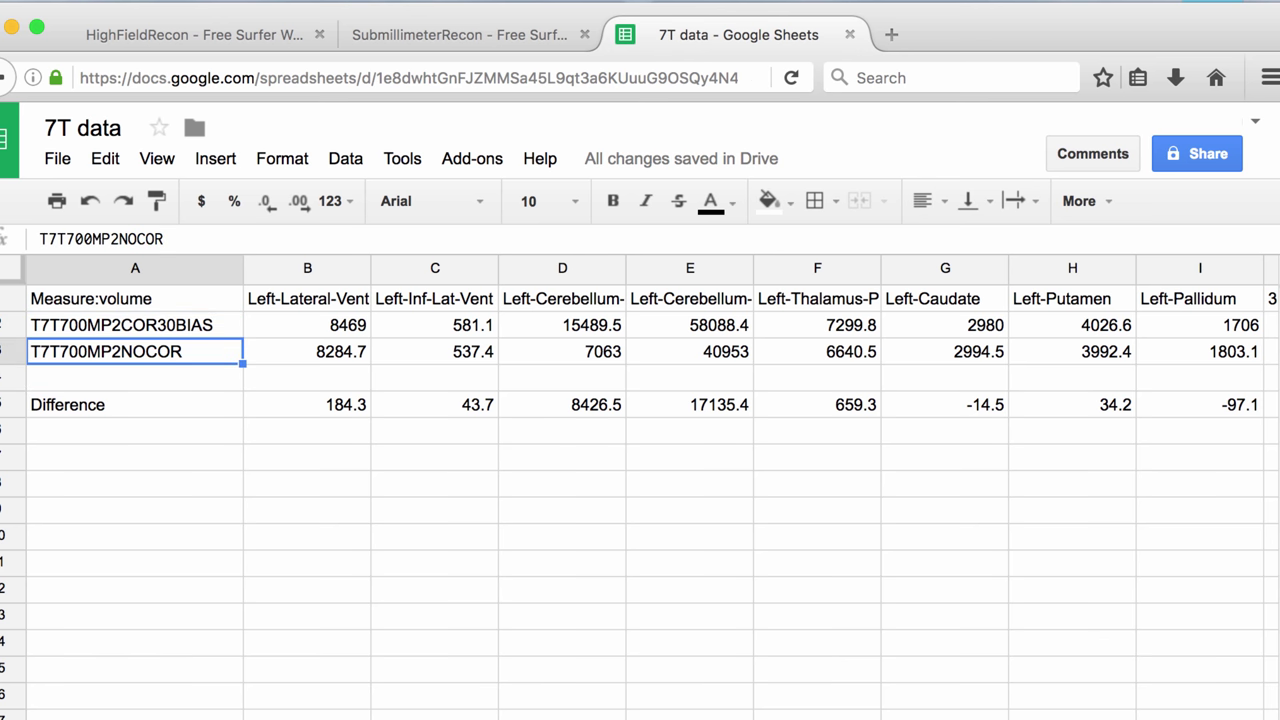
key("Up")
key("Down")
key("Up")
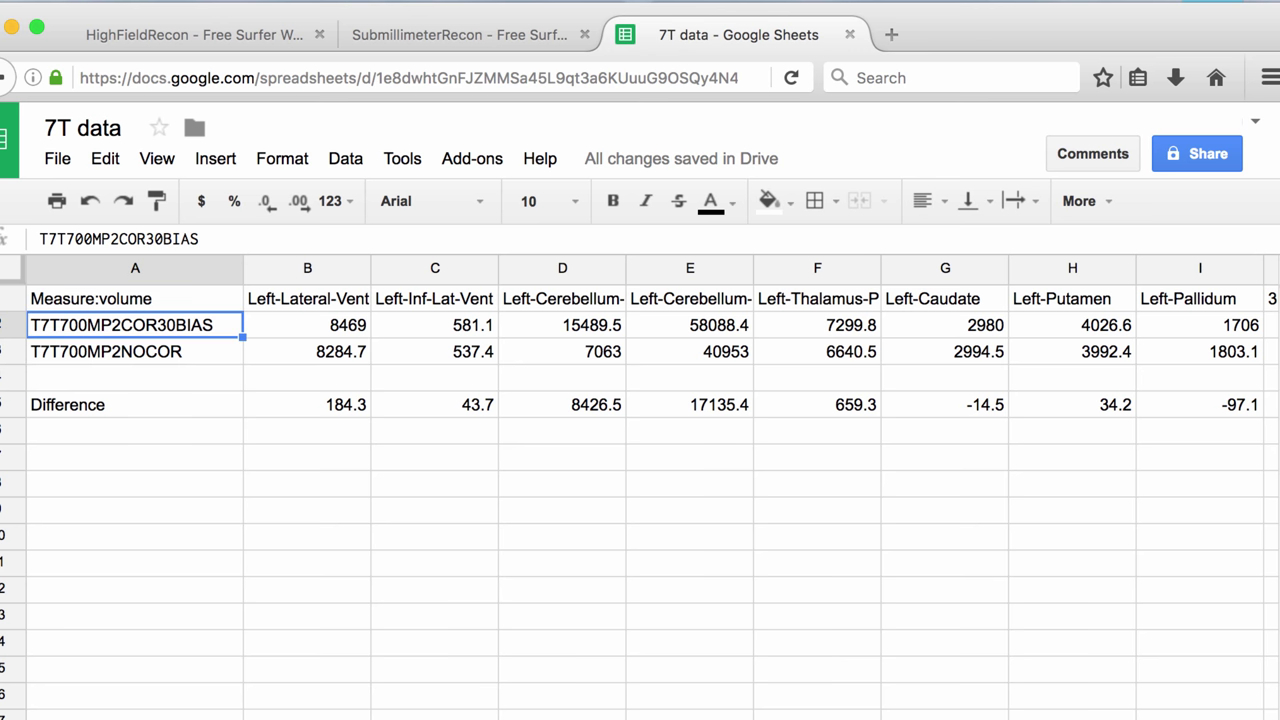
key("Right")
key("Down")
key("Down")
key("Down")
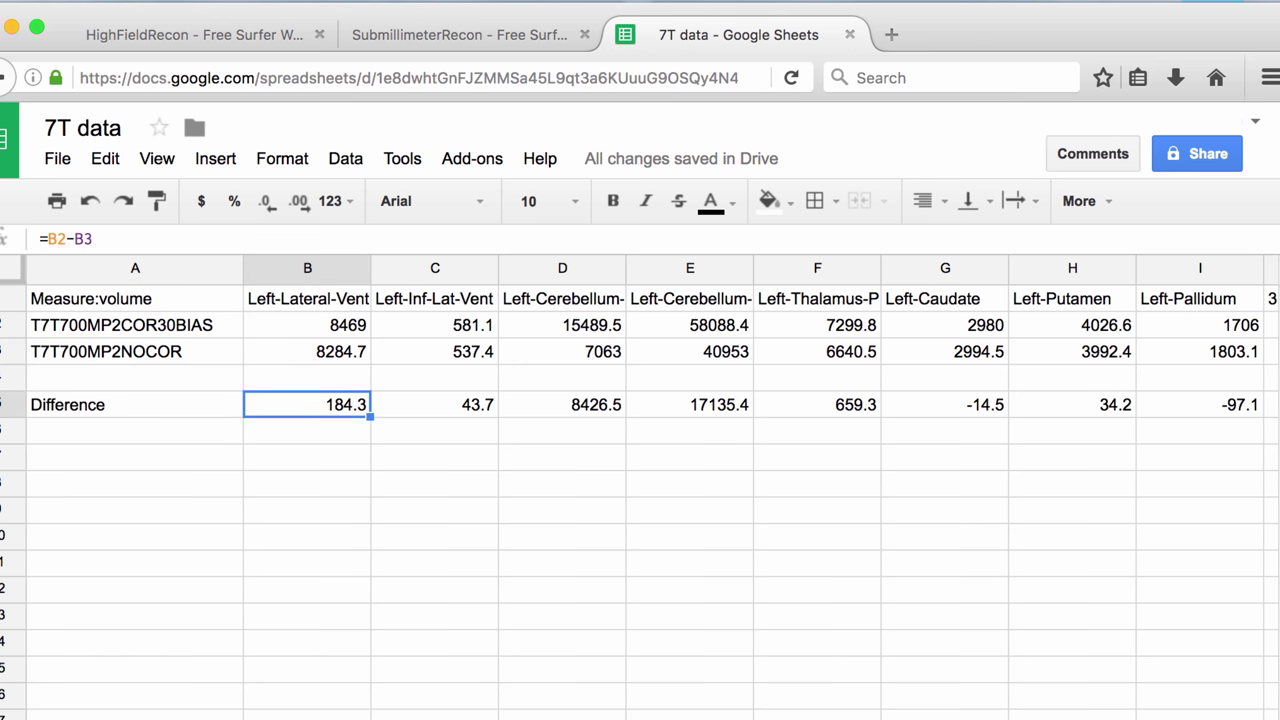
key("Up")
key("Up")
key("Up")
key("Down")
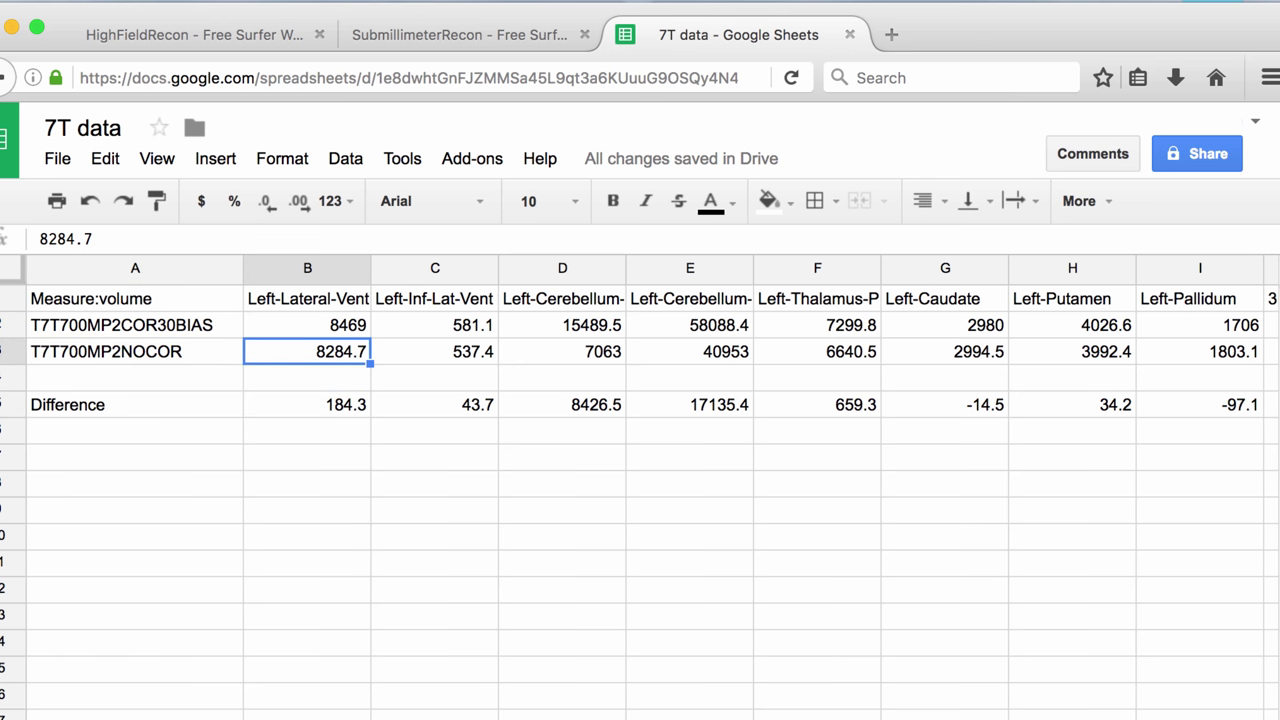
key("Up")
key("Up")
key("Down")
key("Down")
key("Down")
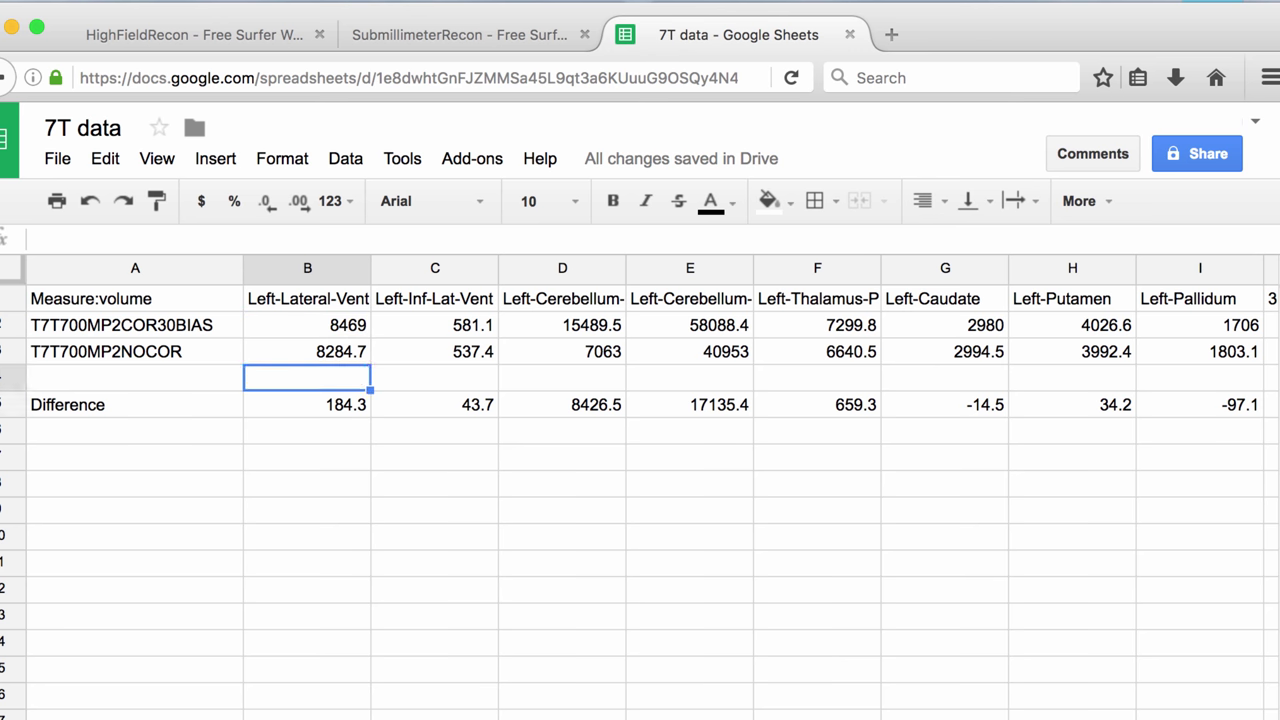
key("Down")
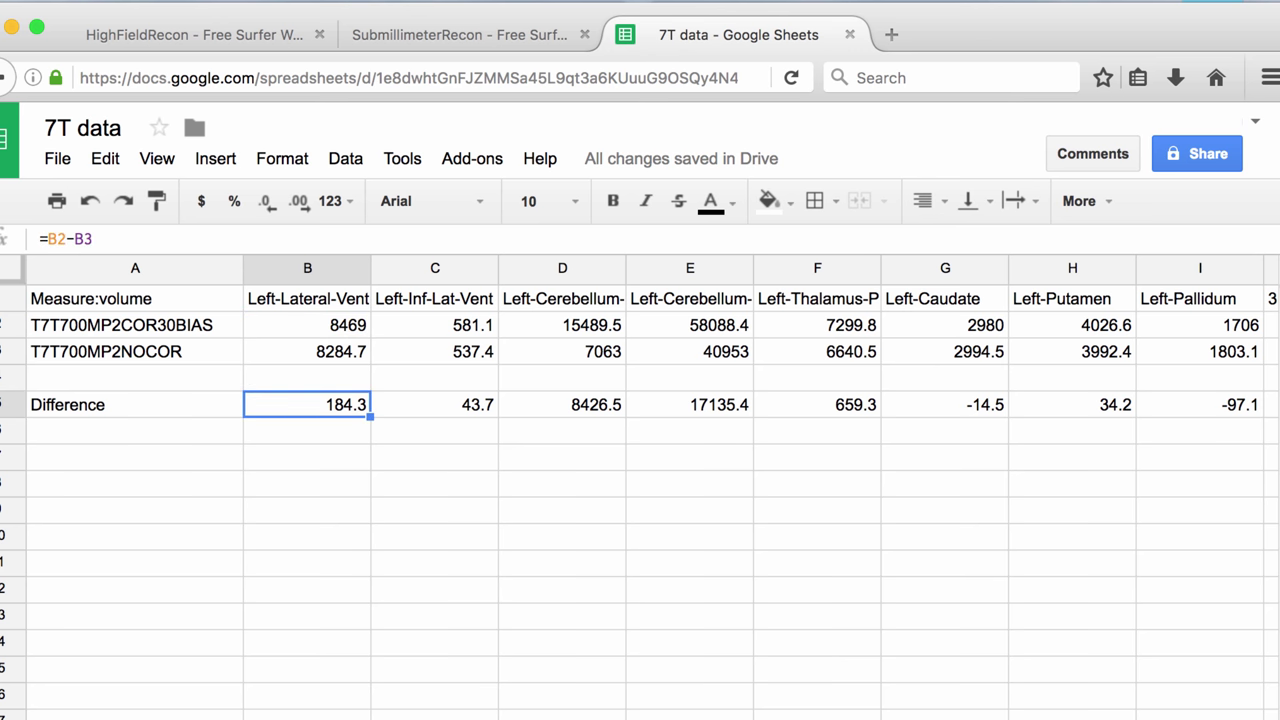
key("Up")
key("Up")
key("Up")
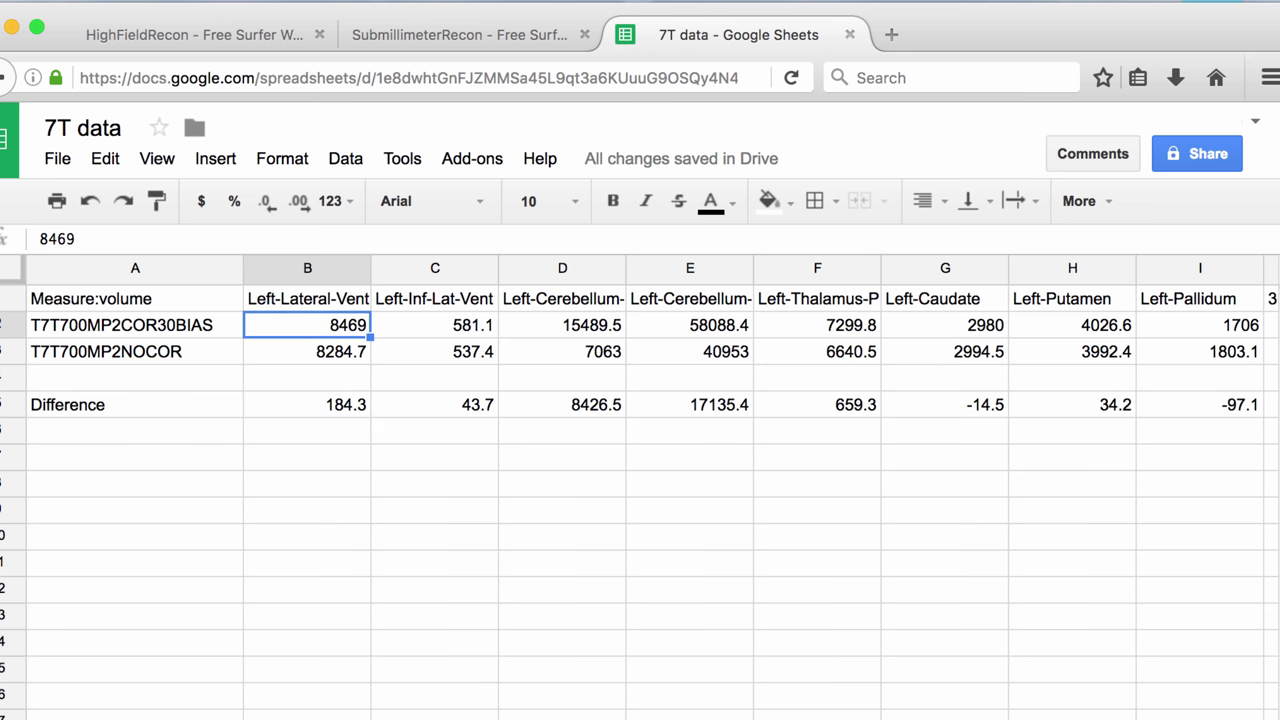
key("Down")
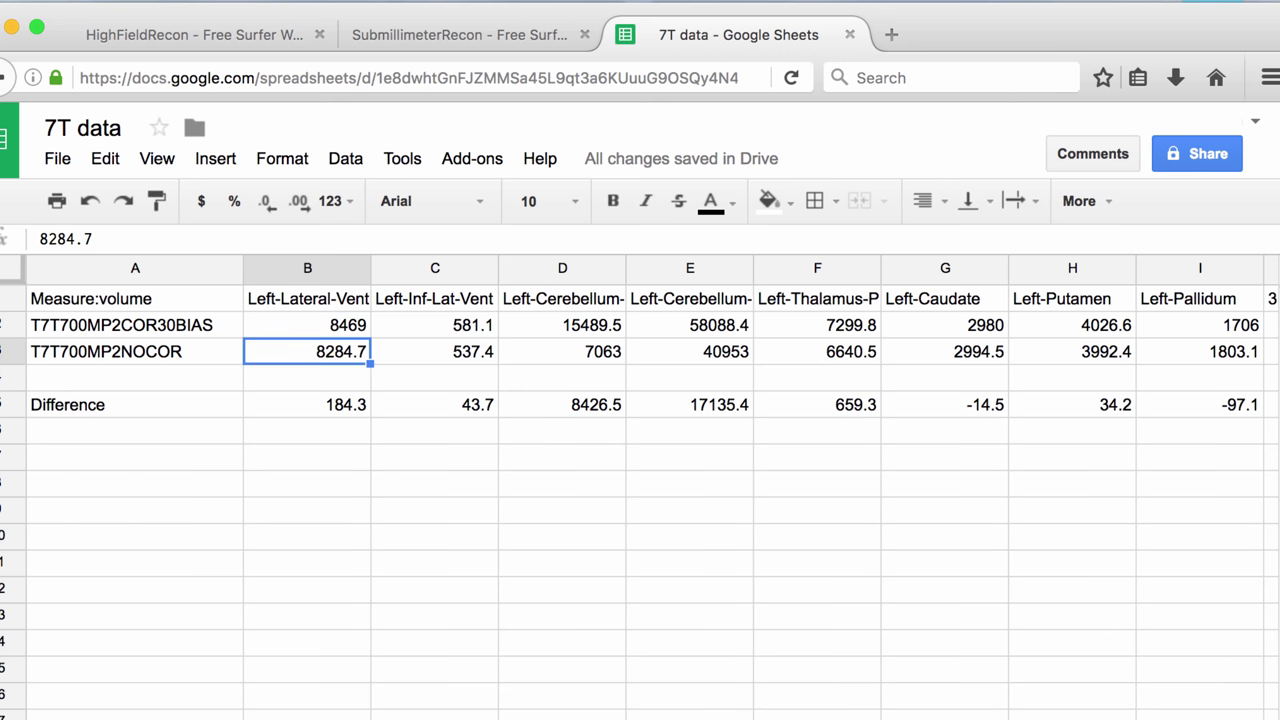
key("Down")
Review row 5's subcortical differences, from 3rd-Ventricle and Brain-Stem through the right-hemisphere structures to accumbens.
key("Right")
key("Right")
key("Right")
key("Right")
key("Right")
key("Right")
key("Right")
key("Right")
key("Right")
key("Right")
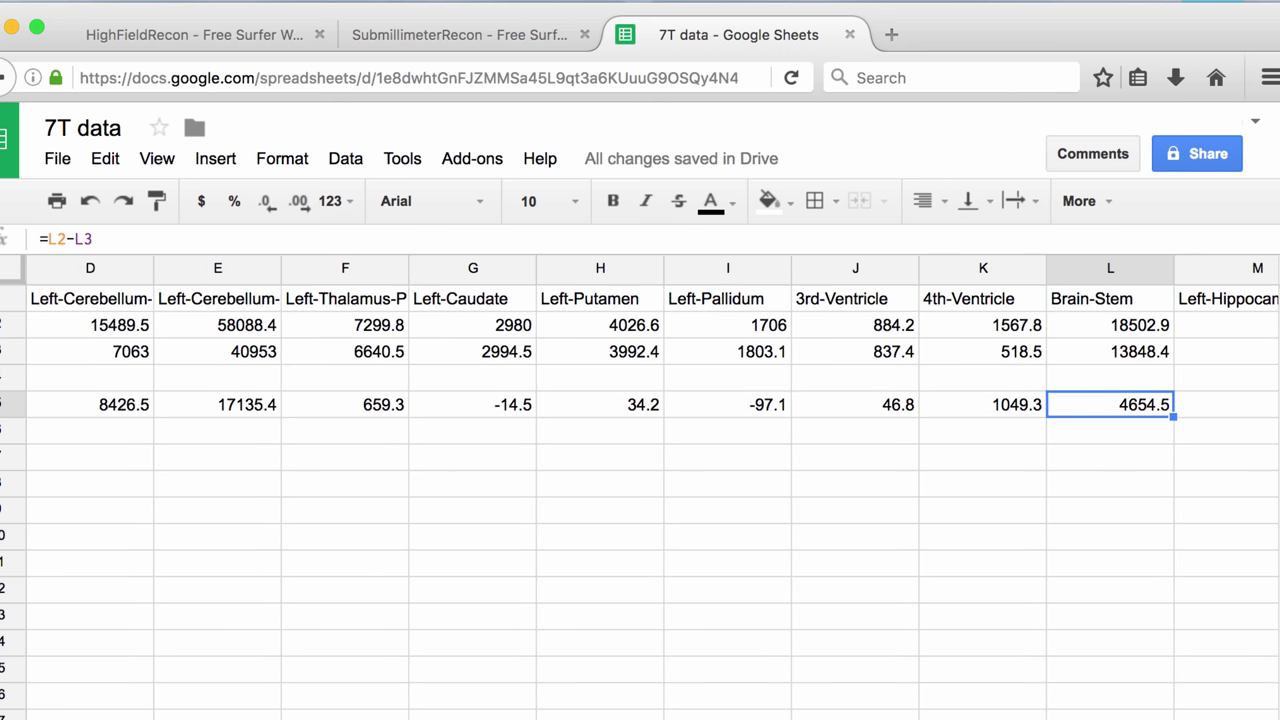
key("Left")
key("Left")
key("Left")
key("Left")
key("Left")
key("Left")
key("Left")
key("Left")
key("Left")
key("Left")
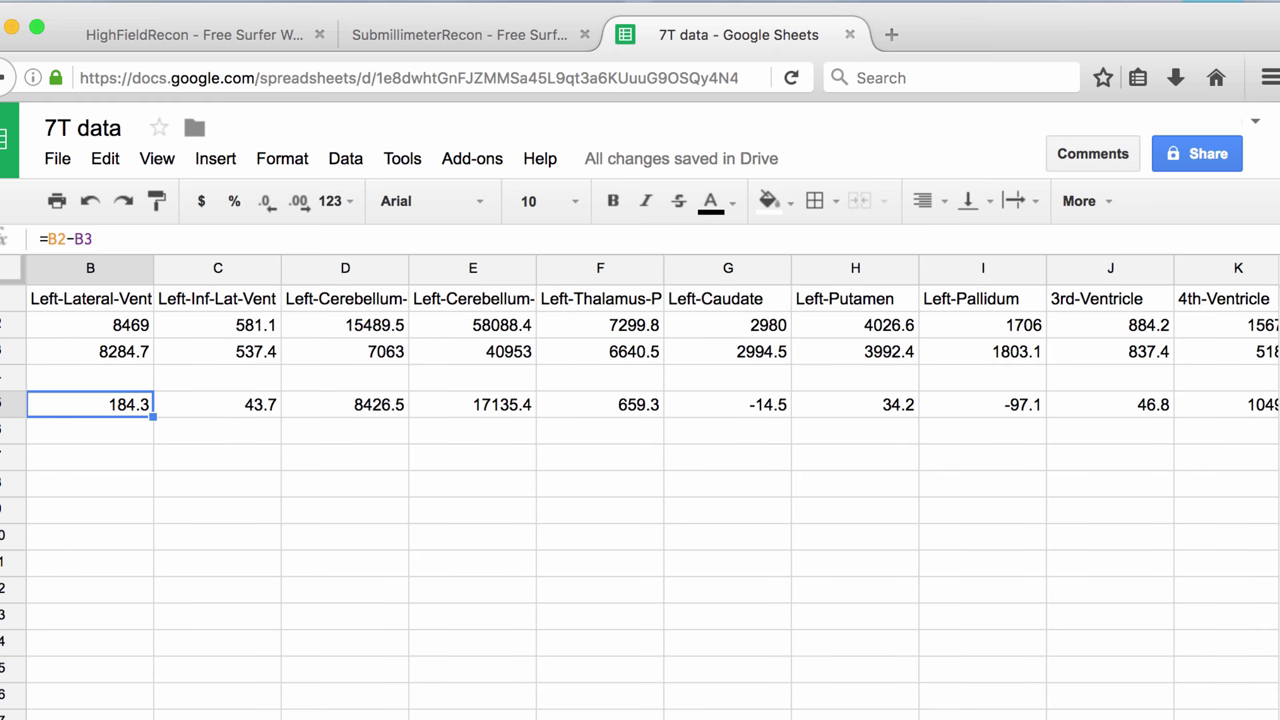
key("Right")
key("Right")
key("Right")
key("Right")
key("Right")
key("Right")
key("Right")
key("Right")
key("Right")
key("Right")
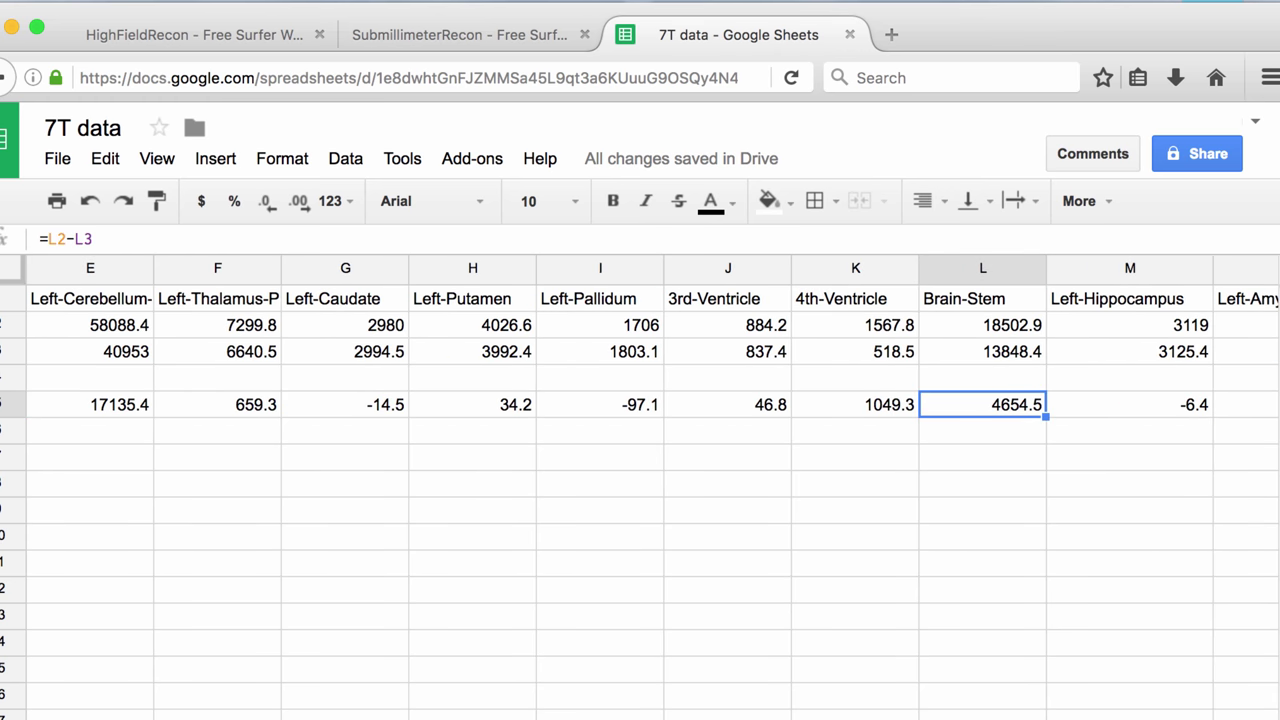
key("Left")
key("Left")
key("Left")
key("Left")
key("Left")
key("Left")
key("Left")
key("Left")
key("Left")
key("Left")
key("Right")
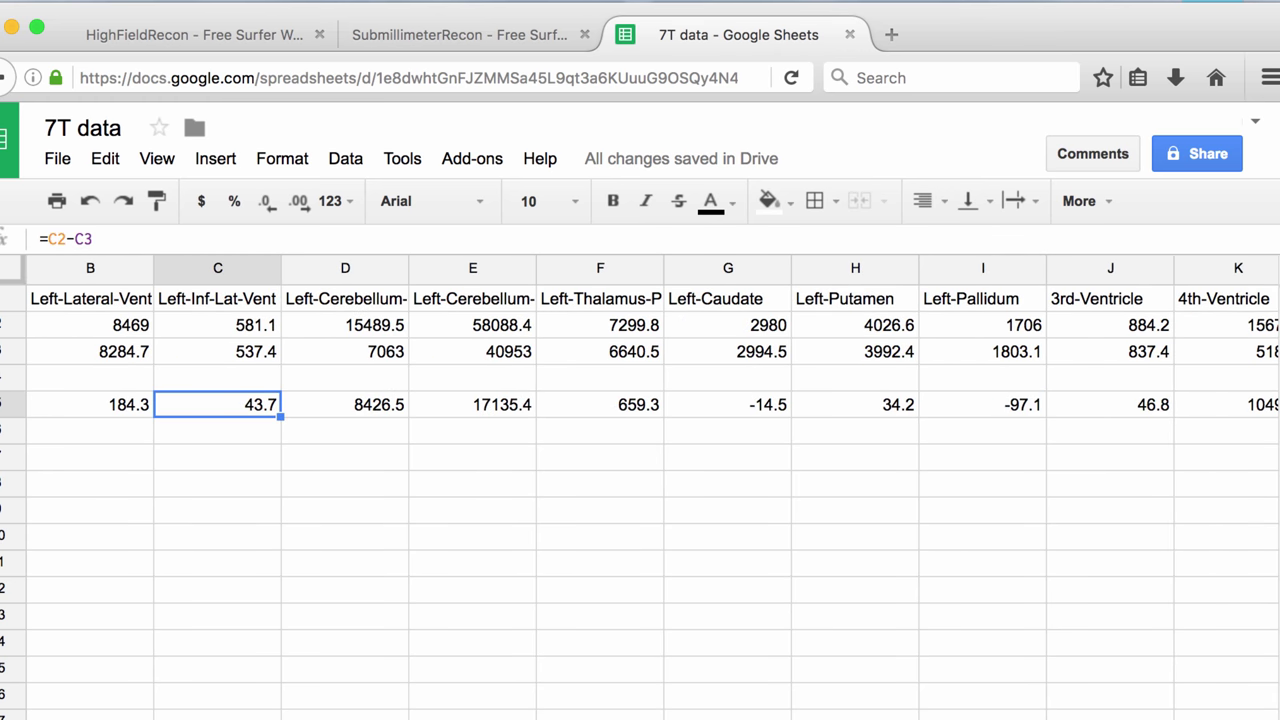
key("Right")
key("Right")
key("Right")
key("Right")
key("Right")
key("Right")
key("Right")
key("Right")
key("Right")
key("Left")
key("Left")
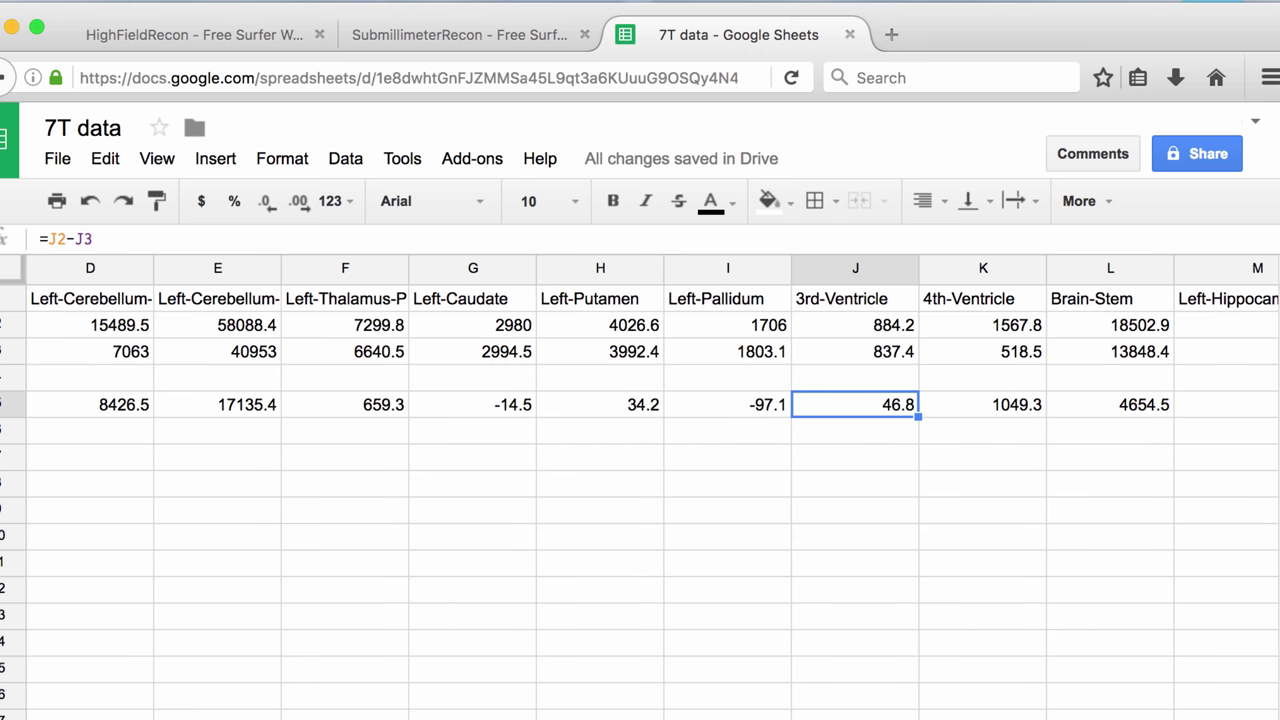
key("Left")
key("Left")
key("Left")
key("Left")
key("Left")
key("Left")
key("Left")
key("Left")
key("Left")
key("Right")
key("Right")
key("Right")
key("Right")
key("Right")
key("Right")
key("Right")
key("Right")
key("Right")
key("Right")
key("Right")
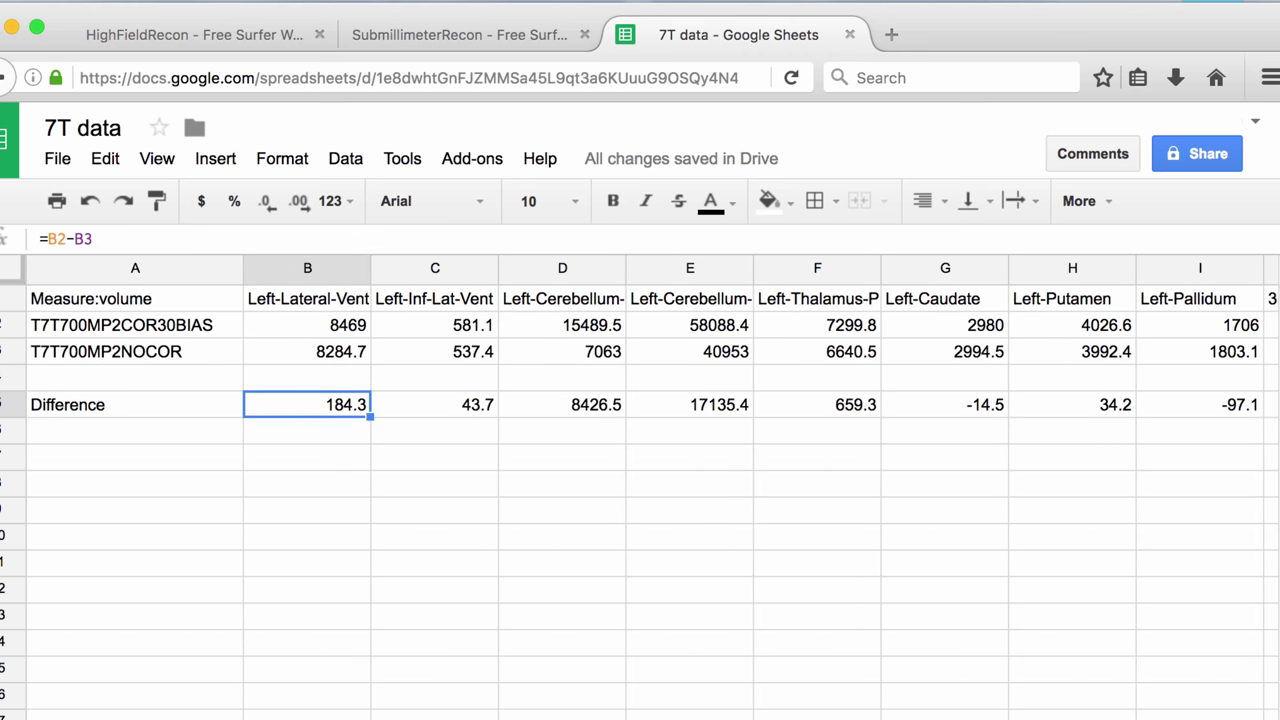
key("Right")
key("Right")
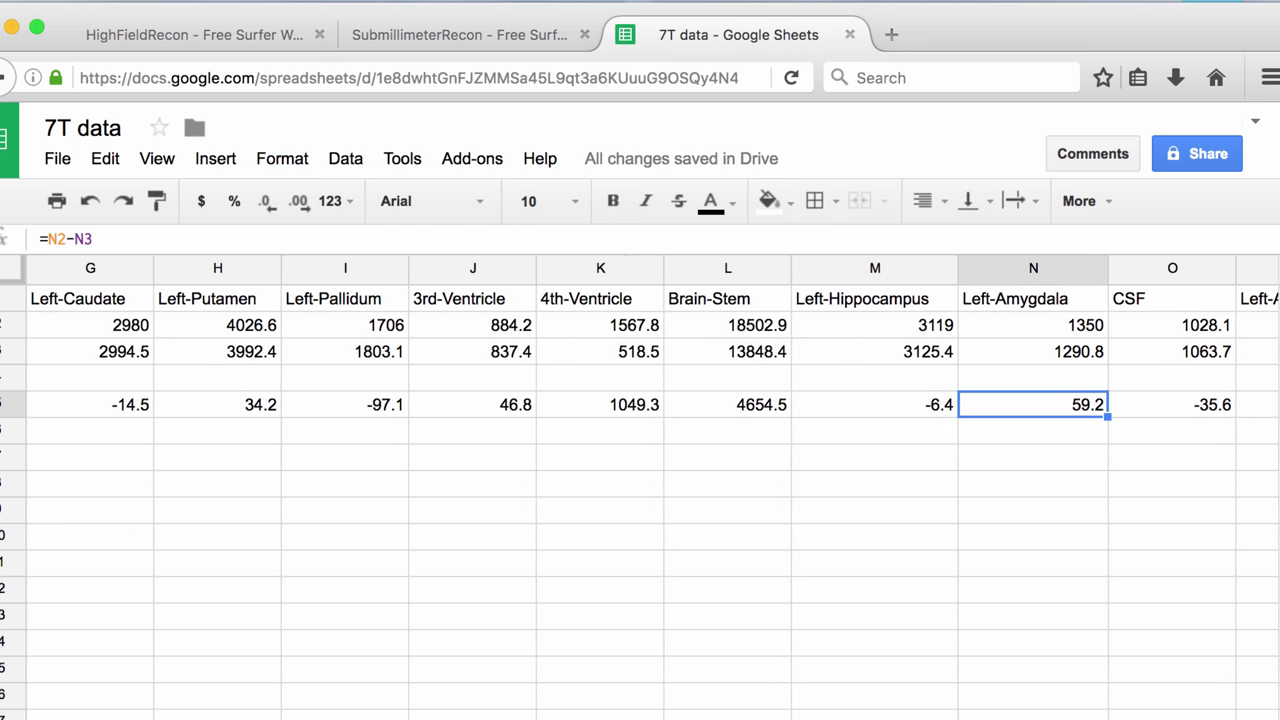
key("Left")
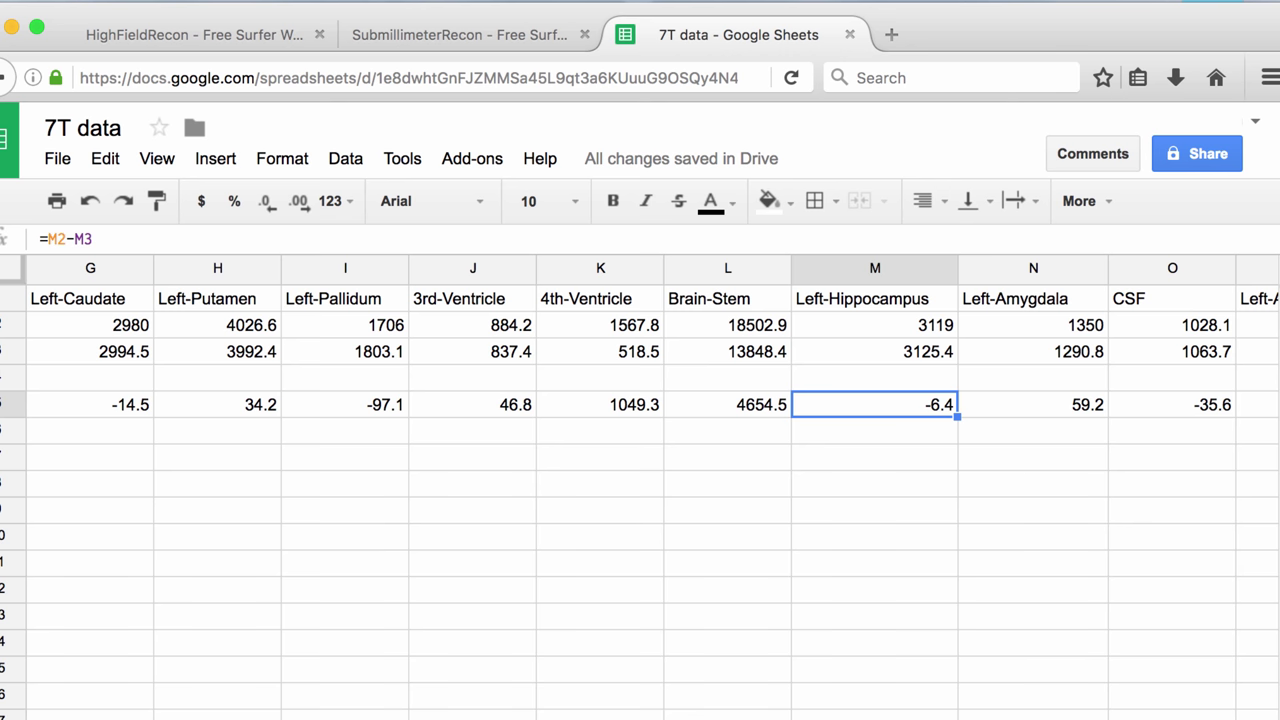
key("Right")
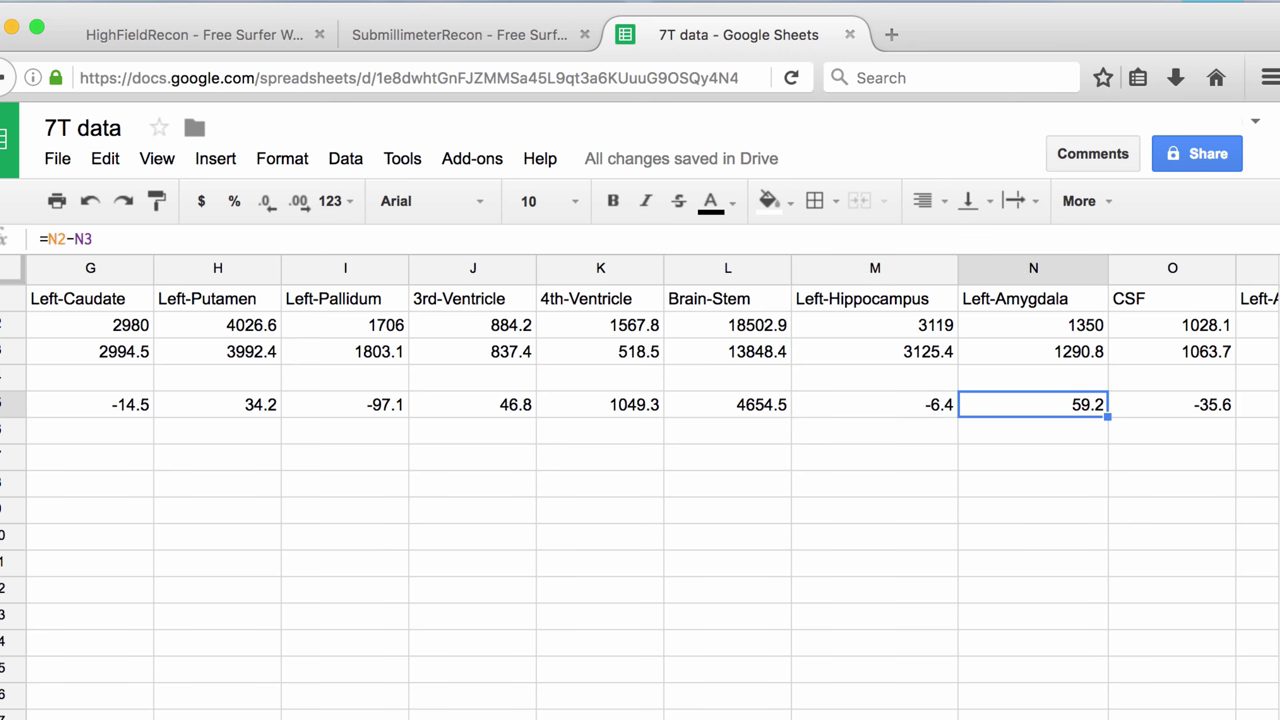
key("Right")
key("Right")
key("Right")
key("Right")
key("Right")
key("Right")
key("Right")
key("Right")
key("Right")
key("Right")
key("Right")
key("Right")
key("Right")
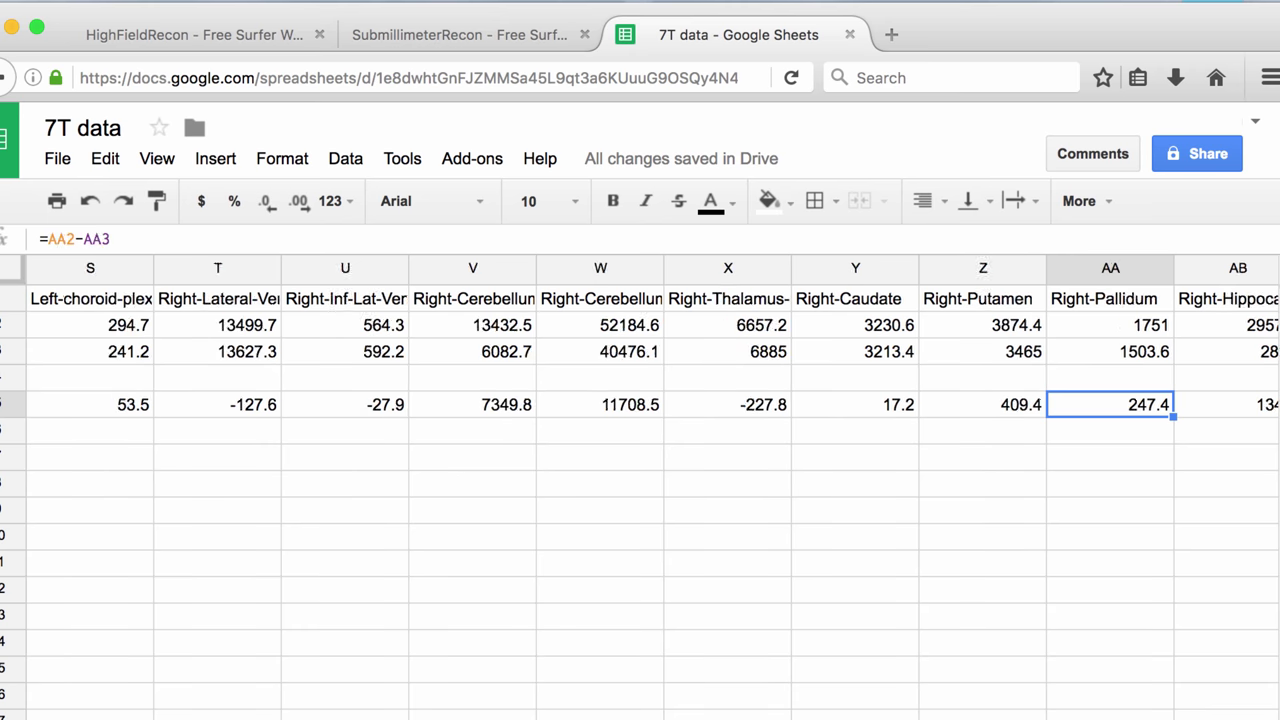
key("Right")
key("Right")
key("Right")
key("Right")
key("Left")
key("Left")
key("Left")
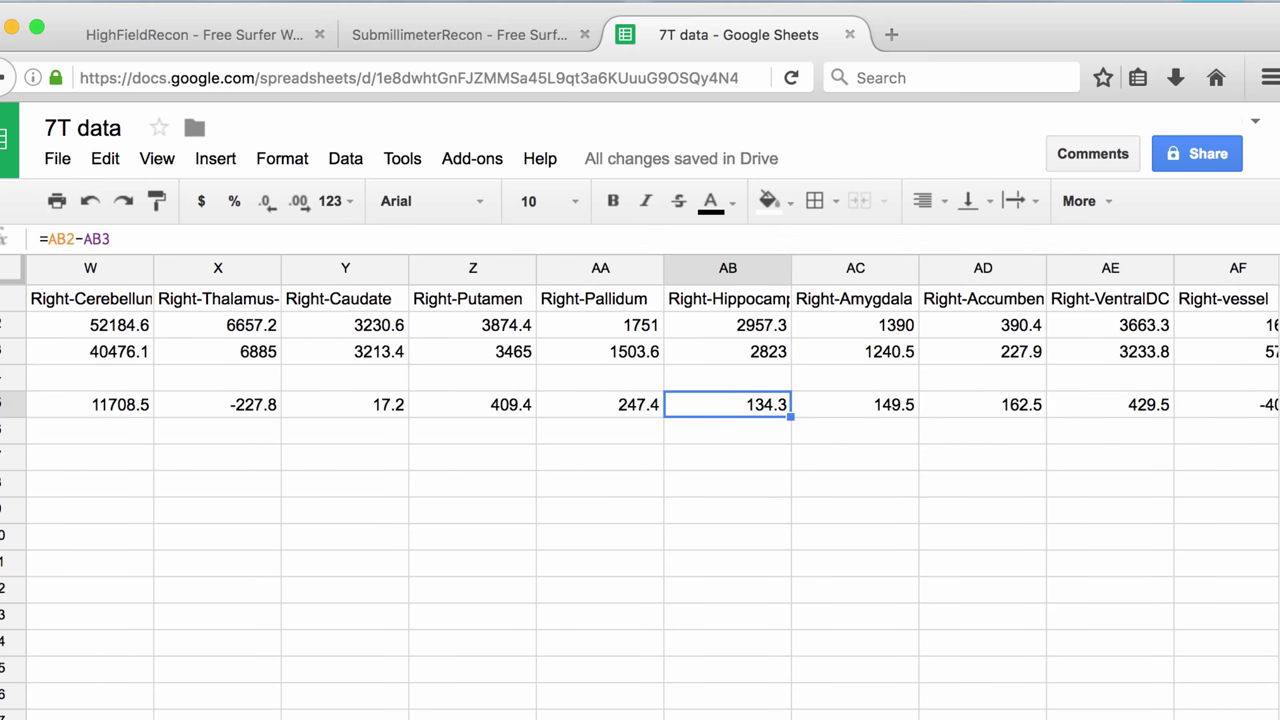
key("Right")
key("Left")
key("Right")
key("Right")
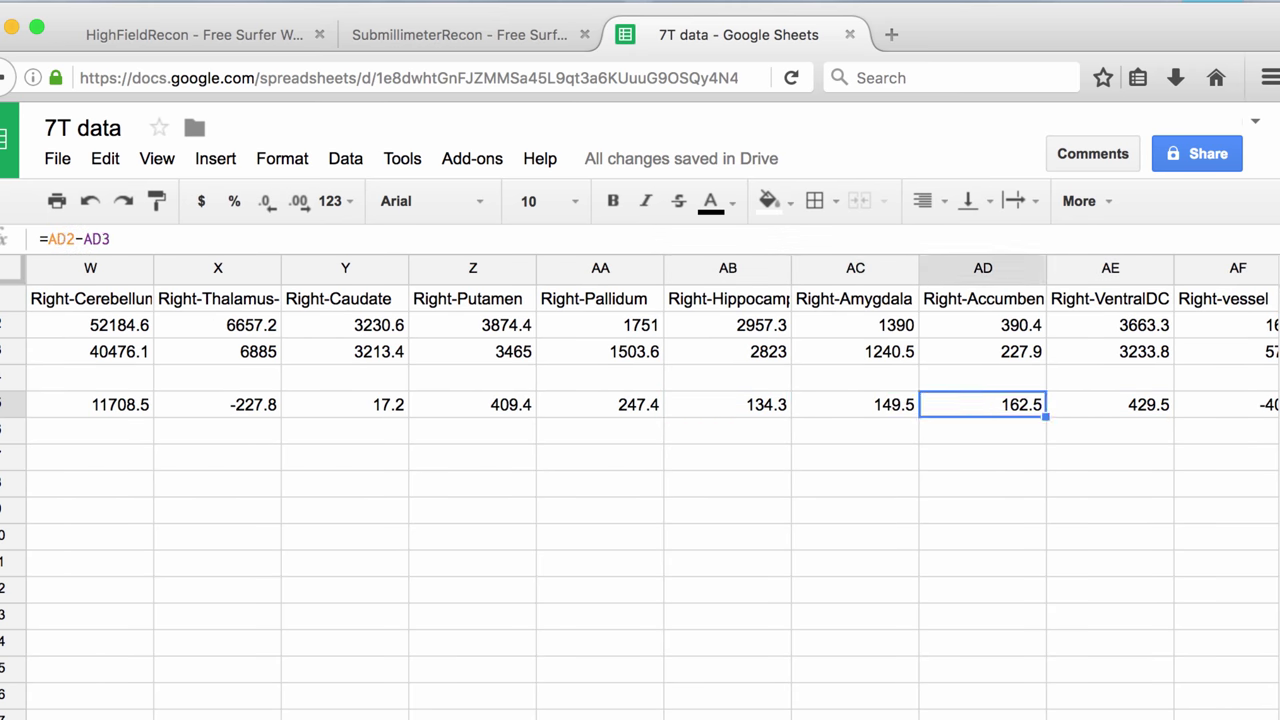
Review the corpus callosum, BrainSegVol, CortexVol and supratentorial volume differences in row 5.
key("Right")
key("Right")
key("Right")
key("Right")
key("Right")
key("Right")
key("Right")
key("Right")
key("Right")
key("Right")
key("Right")
key("Right")
key("Right")
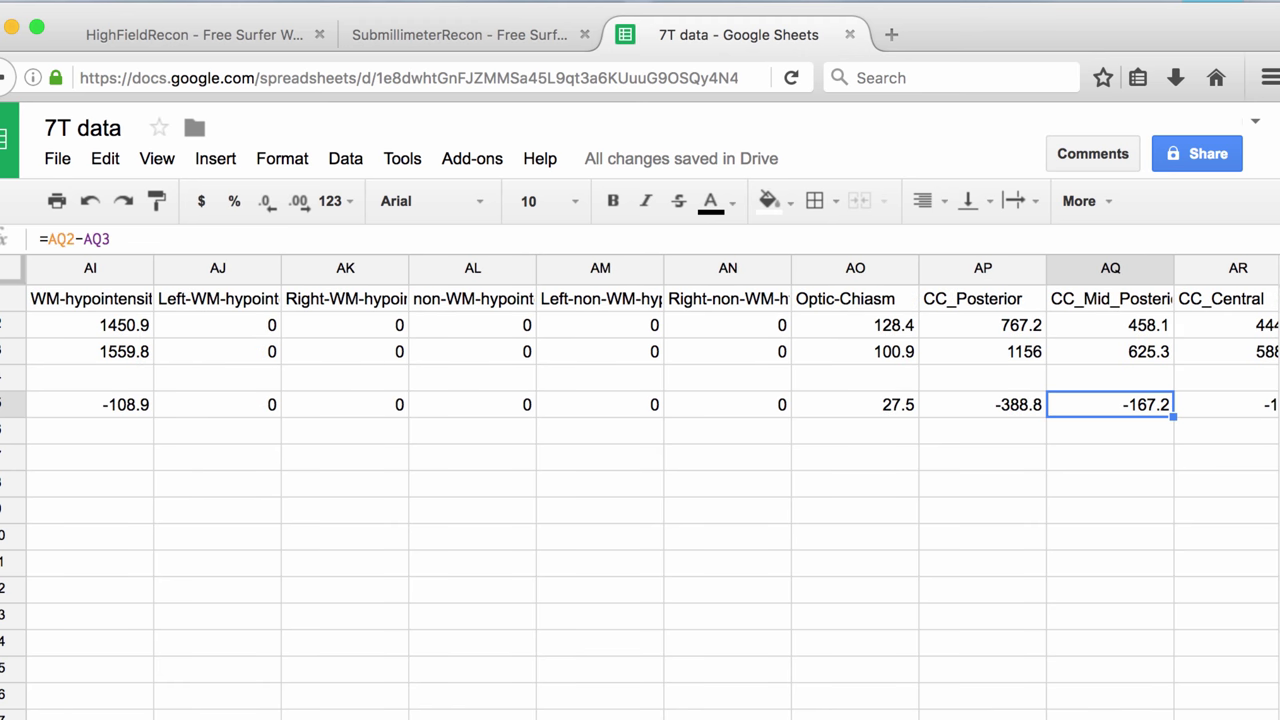
key("Right")
key("Right")
key("Right")
key("Right")
key("Left")
key("Left")
key("Left")
key("Left")
key("Left")
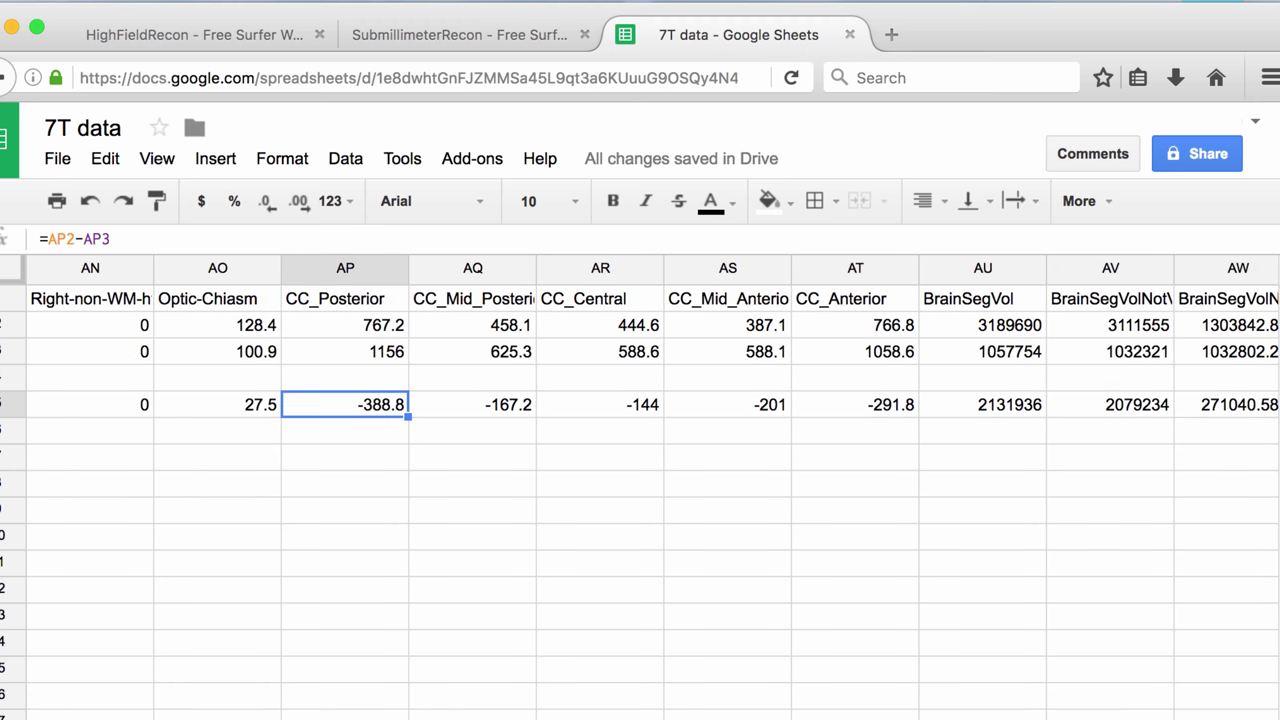
key("Left")
key("Left")
key("Right")
key("Right")
key("Right")
key("Right")
key("Right")
key("Right")
key("Right")
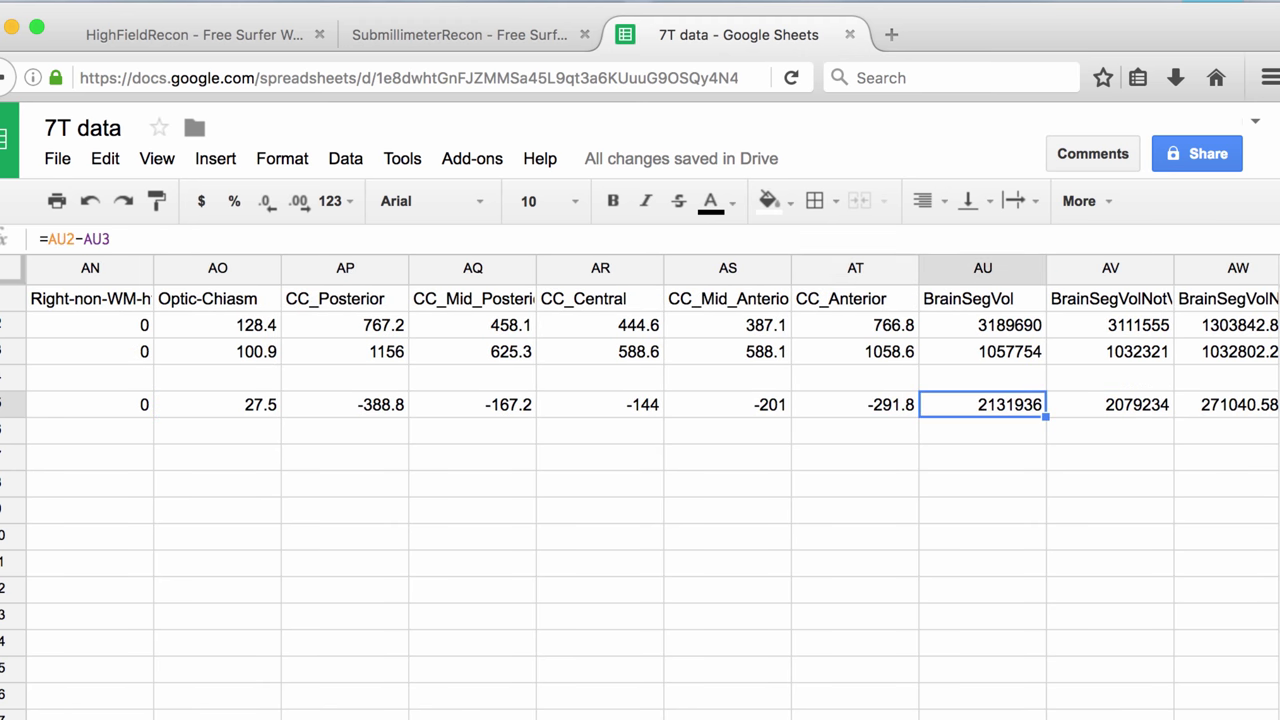
key("Right")
key("Right")
key("Right")
key("Right")
key("Right")
key("Right")
key("Right")
key("Right")
key("Right")
key("Right")
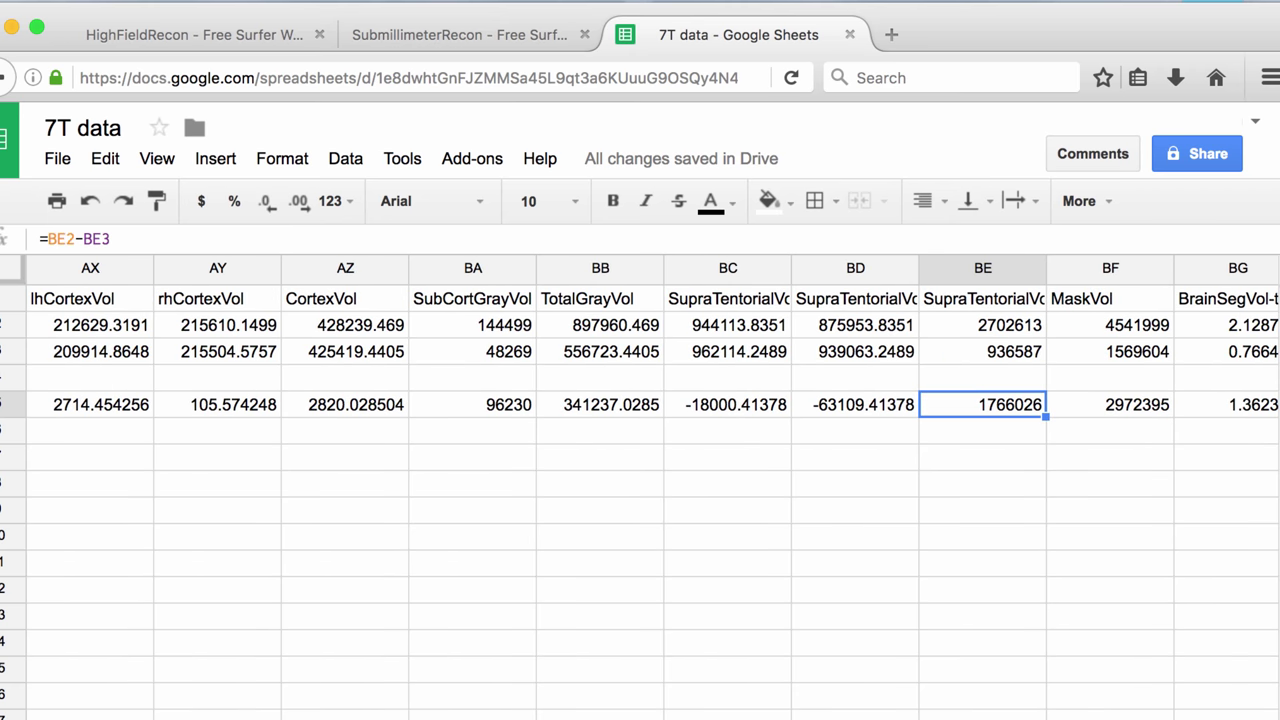
key("Left")
key("Left")
key("Left")
key("Left")
key("Left")
key("Left")
key("Right")
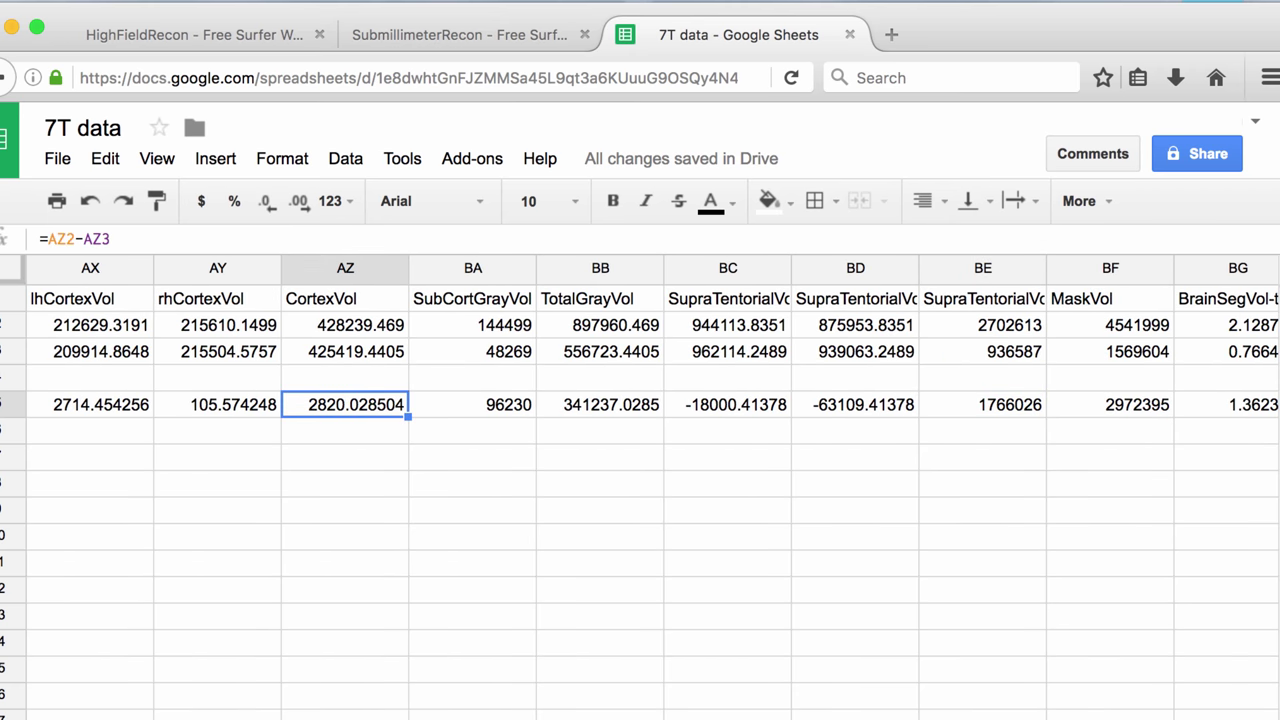
key("Right")
key("Right")
key("Right")
key("Right")
key("Left")
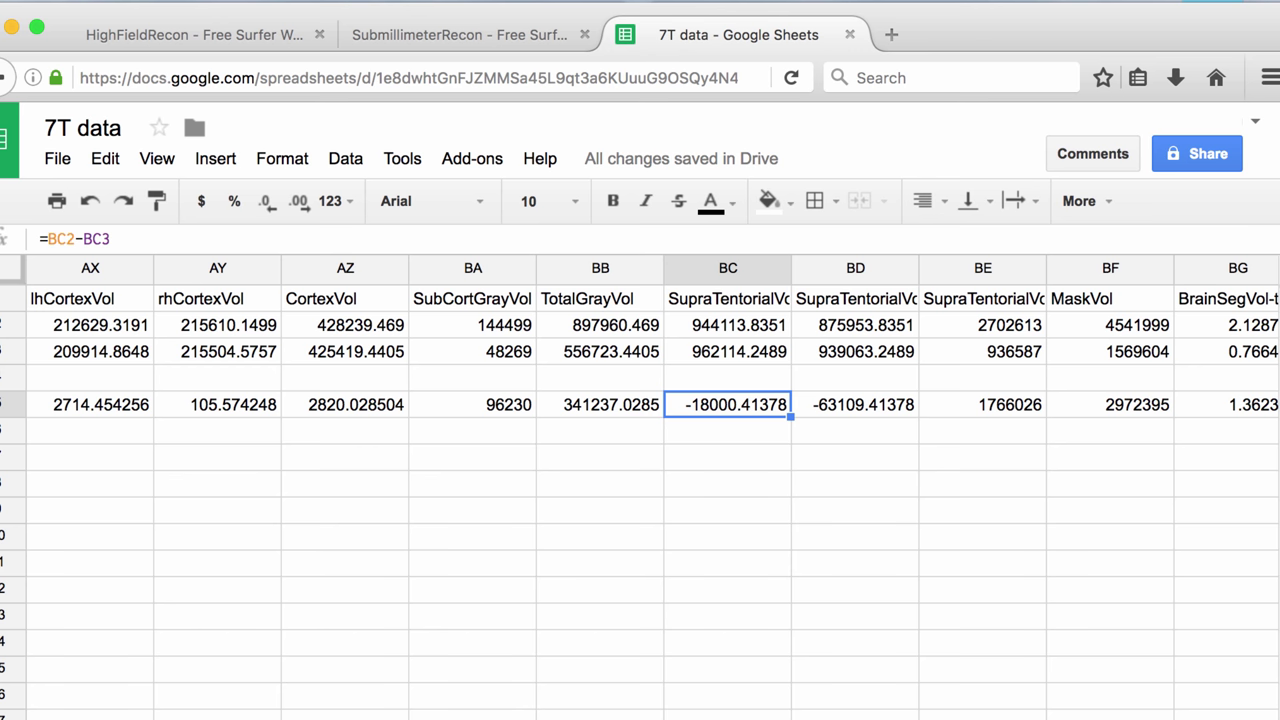
key("Up")
key("Up")
key("Up")
key("Down")
key("Down")
key("Down")
key("Right")
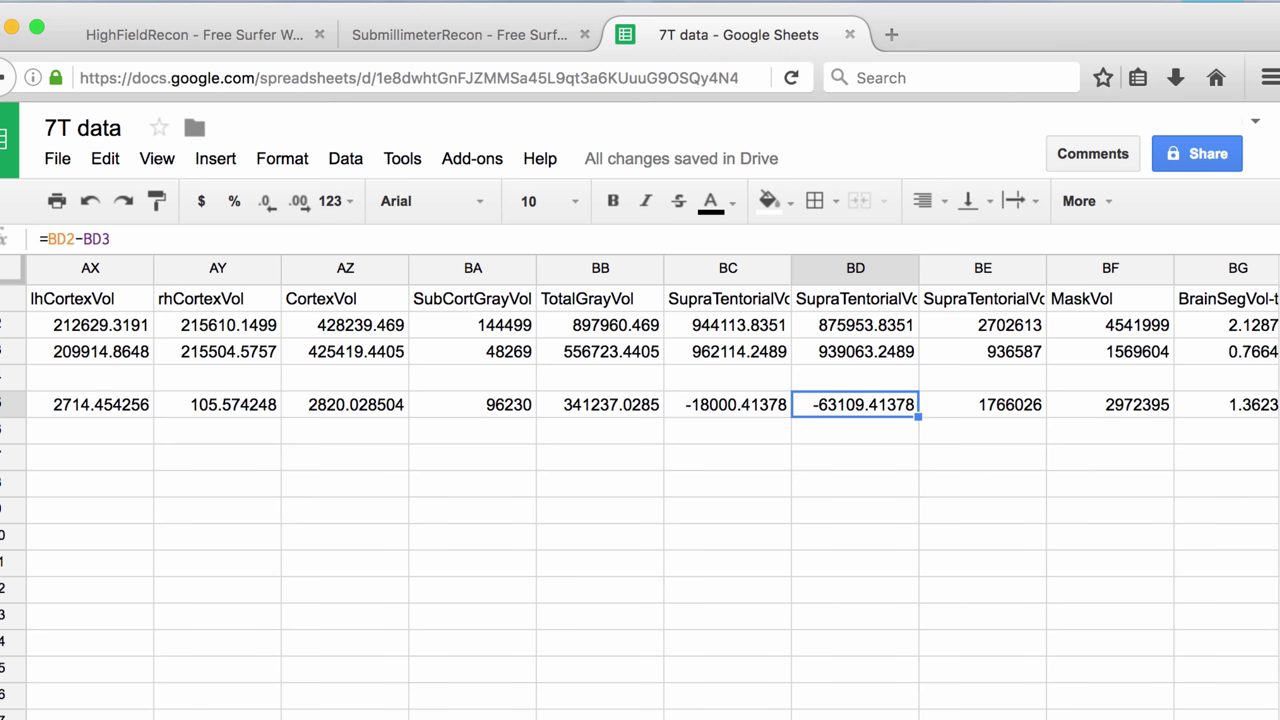
key("Right")
key("Right")
key("Right")
key("Right")
key("Right")
key("Right")
key("Right")
key("Right")
key("Right")
key("Right")
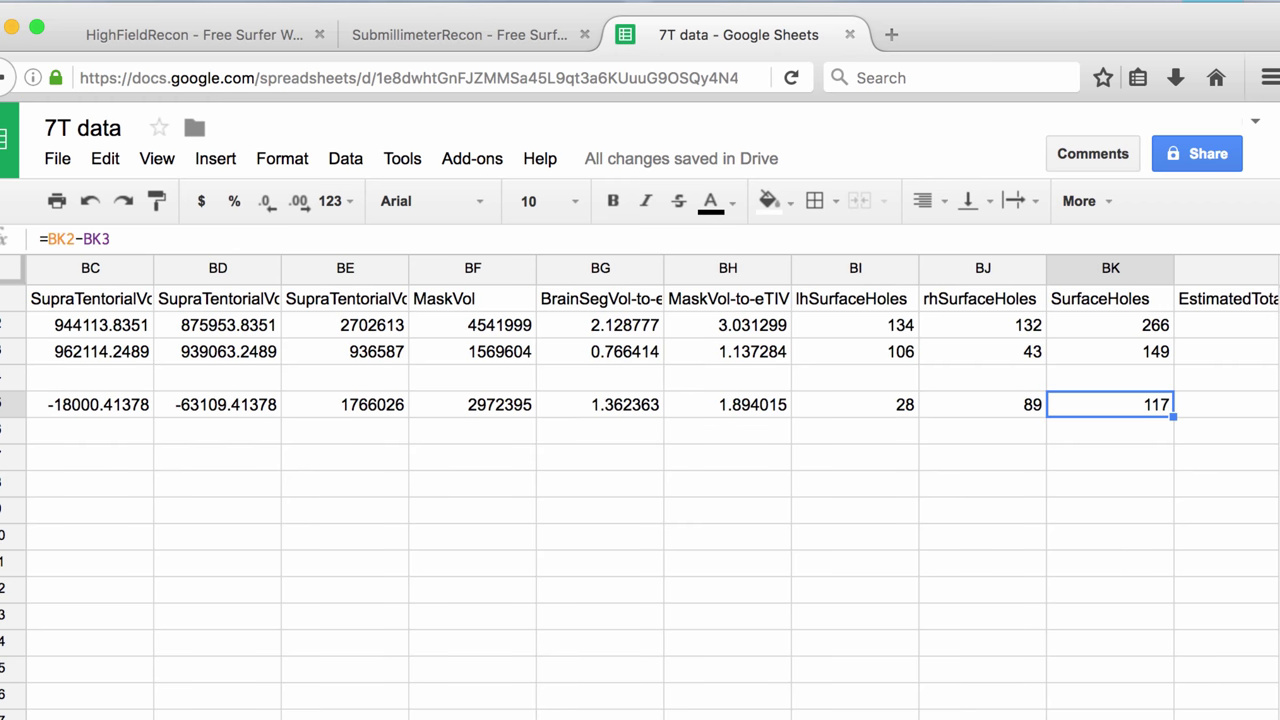
key("Left")
key("Left")
key("Left")
key("Right")
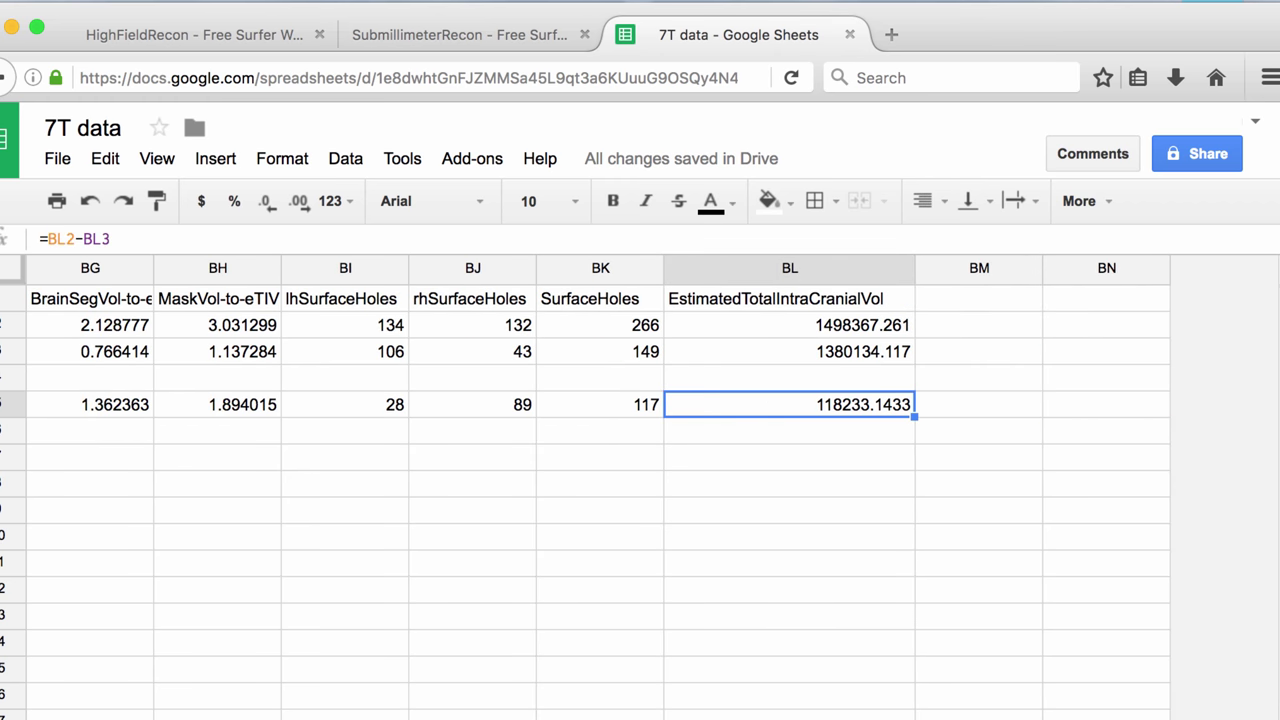
key("Left")
key("Left")
key("Left")
key("Left")
key("Left")
key("Left")
key("Left")
key("Left")
key("Left")
key("Left")
key("Left")
key("Left")
key("Left")
key("Left")
key("Left")
key("Left")
key("Left")
key("Left")
key("Left")
key("Left")
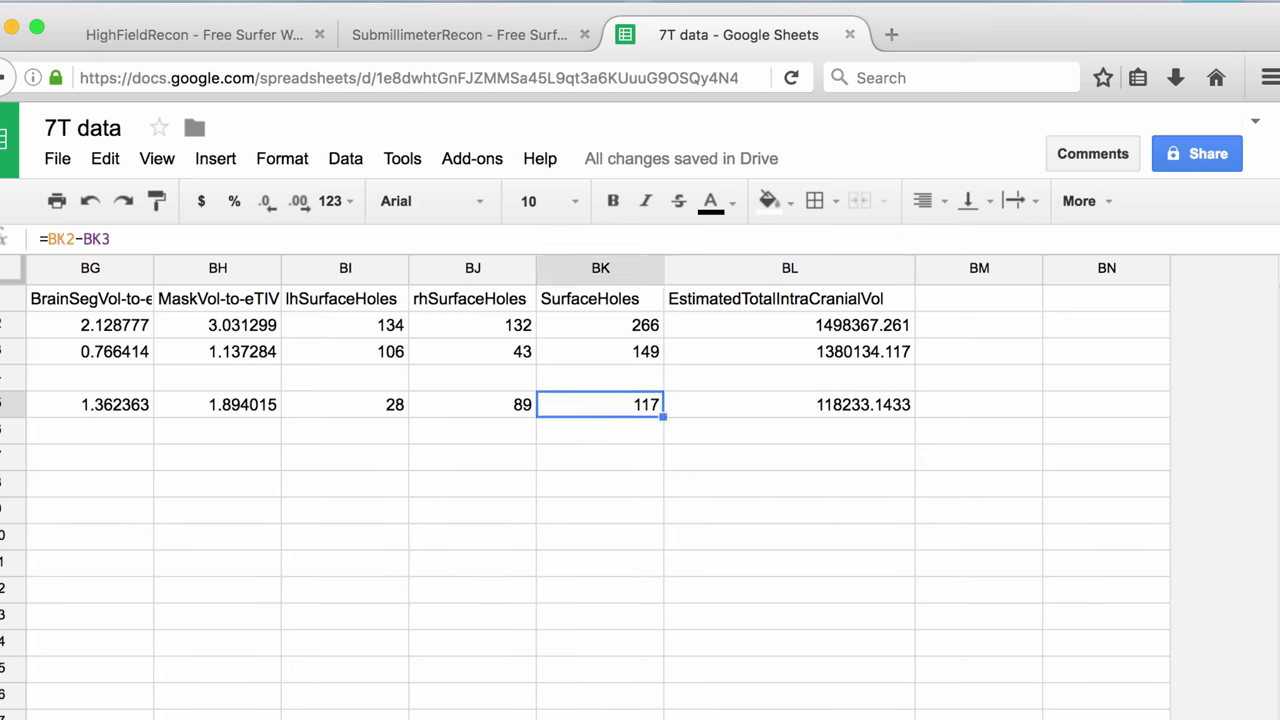
key("Left")
key("Left")
key("Left")
key("Left")
key("Left")
key("Left")
key("Left")
key("Left")
key("Left")
key("Left")
key("Left")
key("Left")
key("Left")
key("Left")
key("Left")
key("Left")
key("Left")
key("Left")
key("Left")
key("Left")
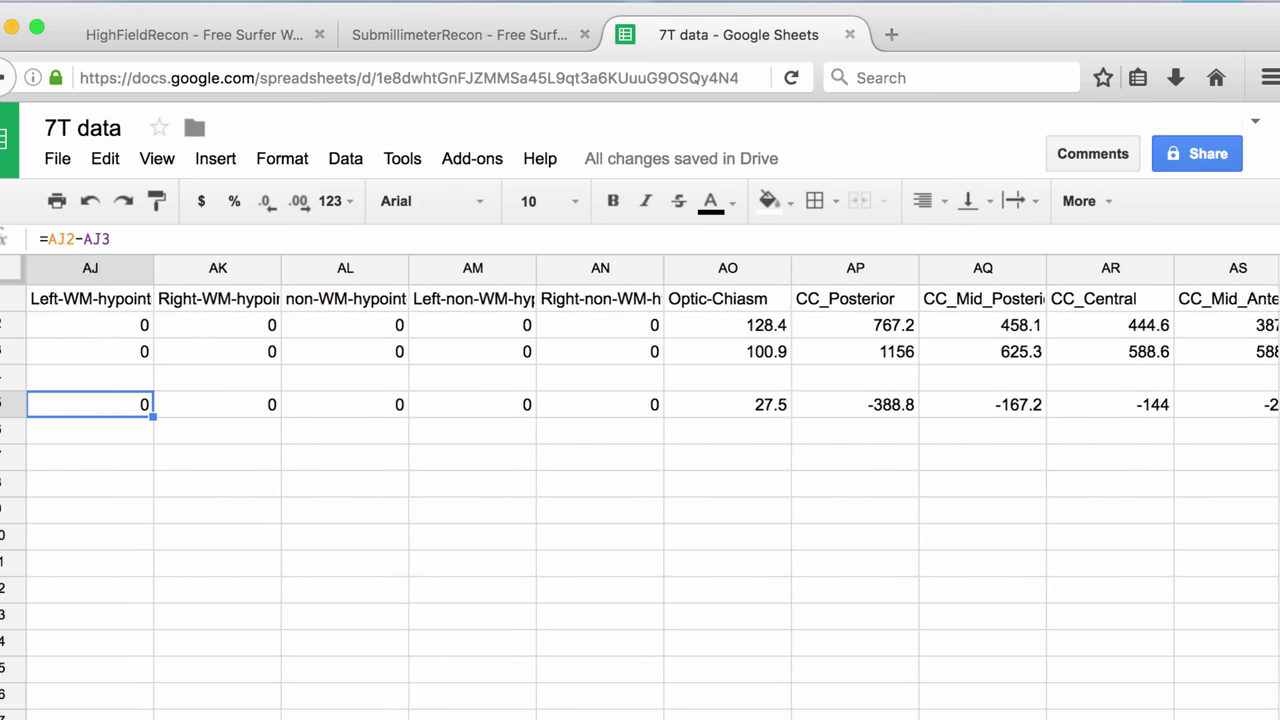
key("Left")
key("Left")
key("Left")
key("Left")
key("Left")
key("Left")
key("Left")
key("Left")
key("Left")
key("Left")
key("Left")
key("Left")
key("Left")
key("Left")
key("Left")
key("Left")
key("Left")
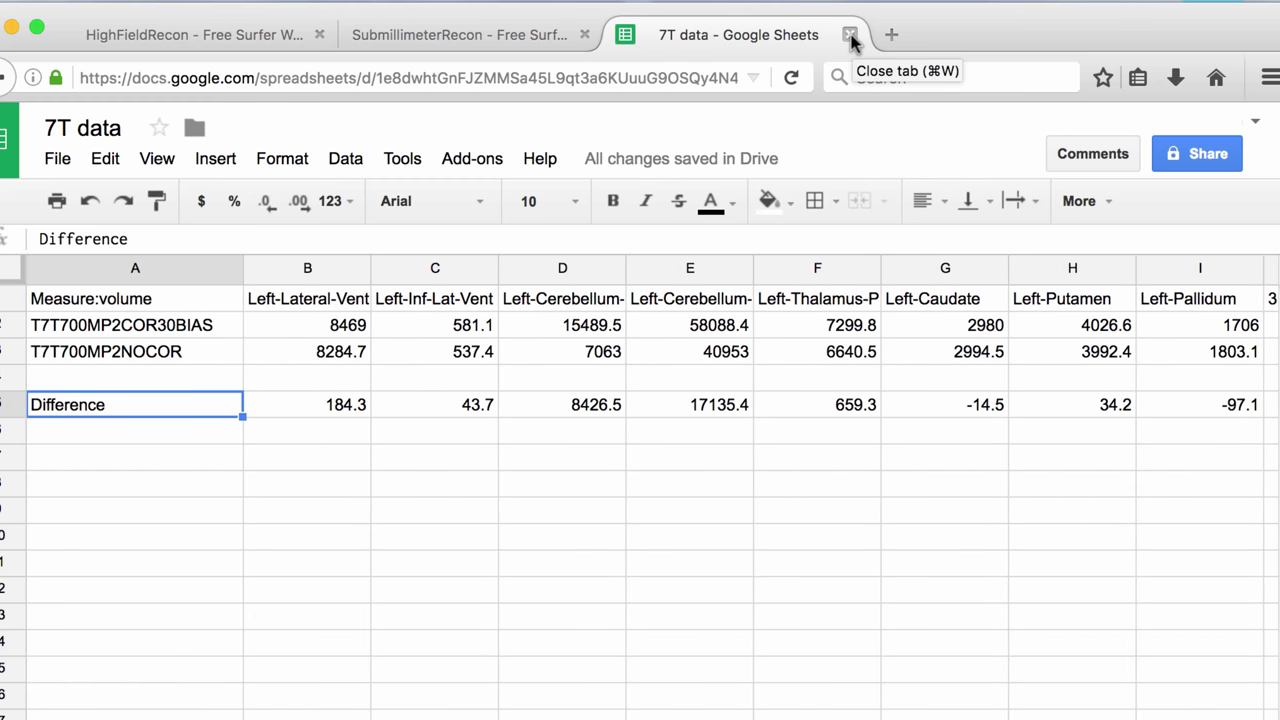
Close the '7T data' spreadsheet tab, skim SubmillimeterRecon, then switch to the HighFieldRecon wiki page.
left_click(849, 36)
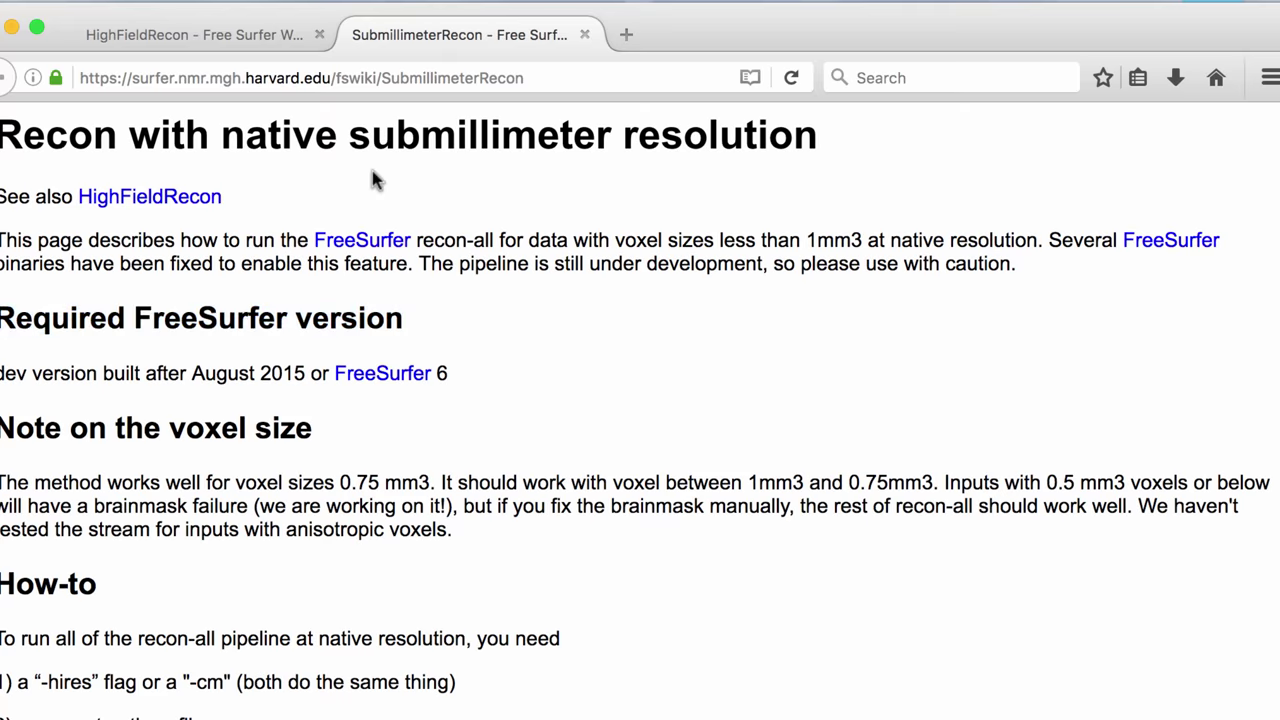
scroll(632, 300, "up", 3)
scroll(632, 295, "down", 15)
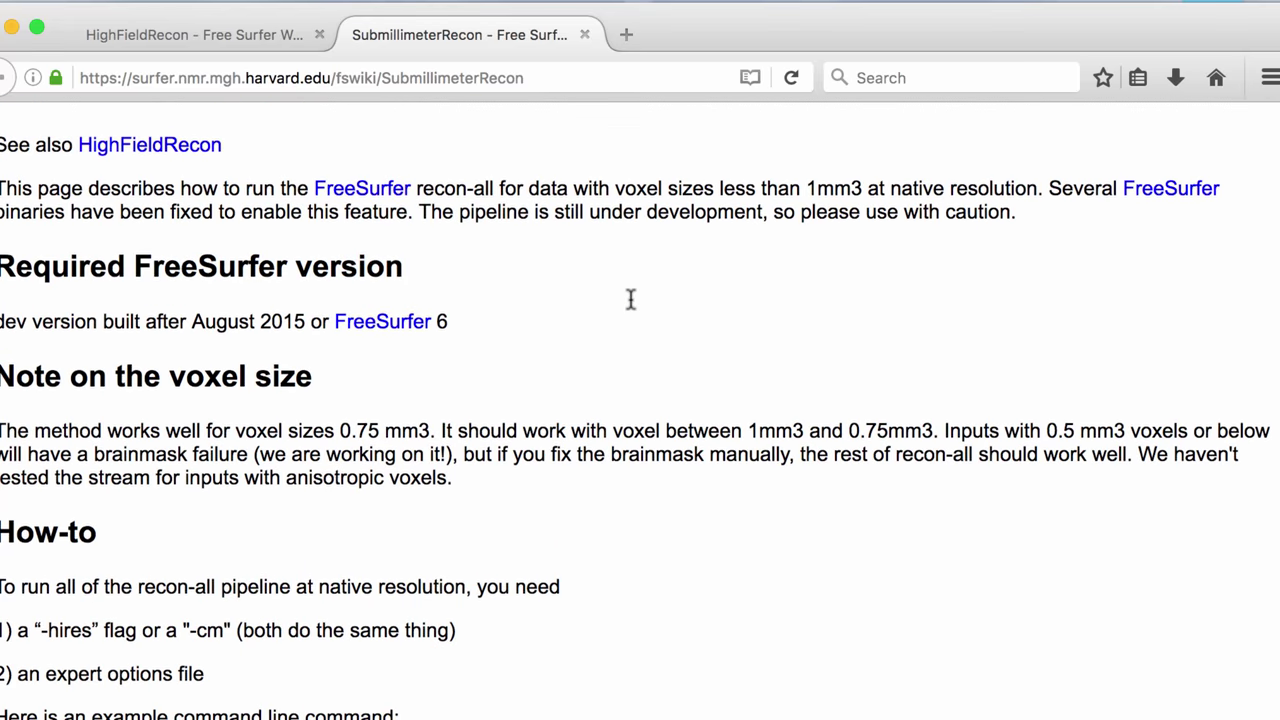
scroll(630, 305, "up", 10)
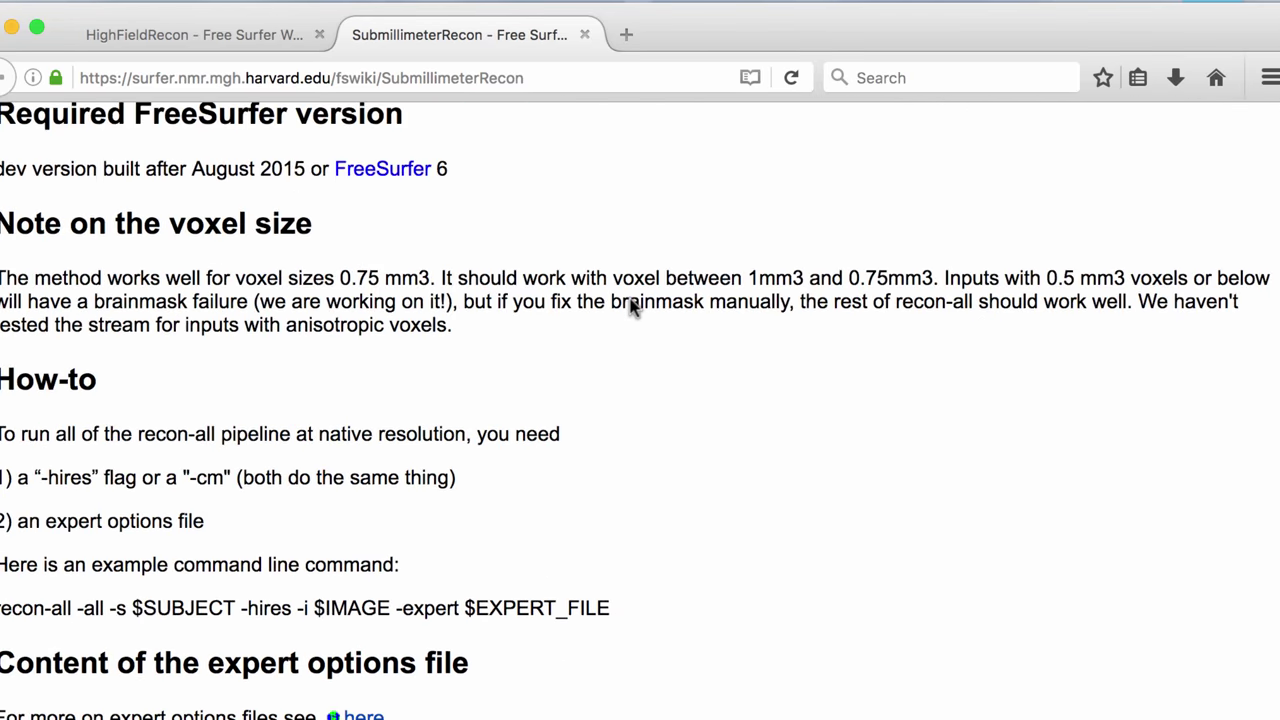
left_click(184, 40)
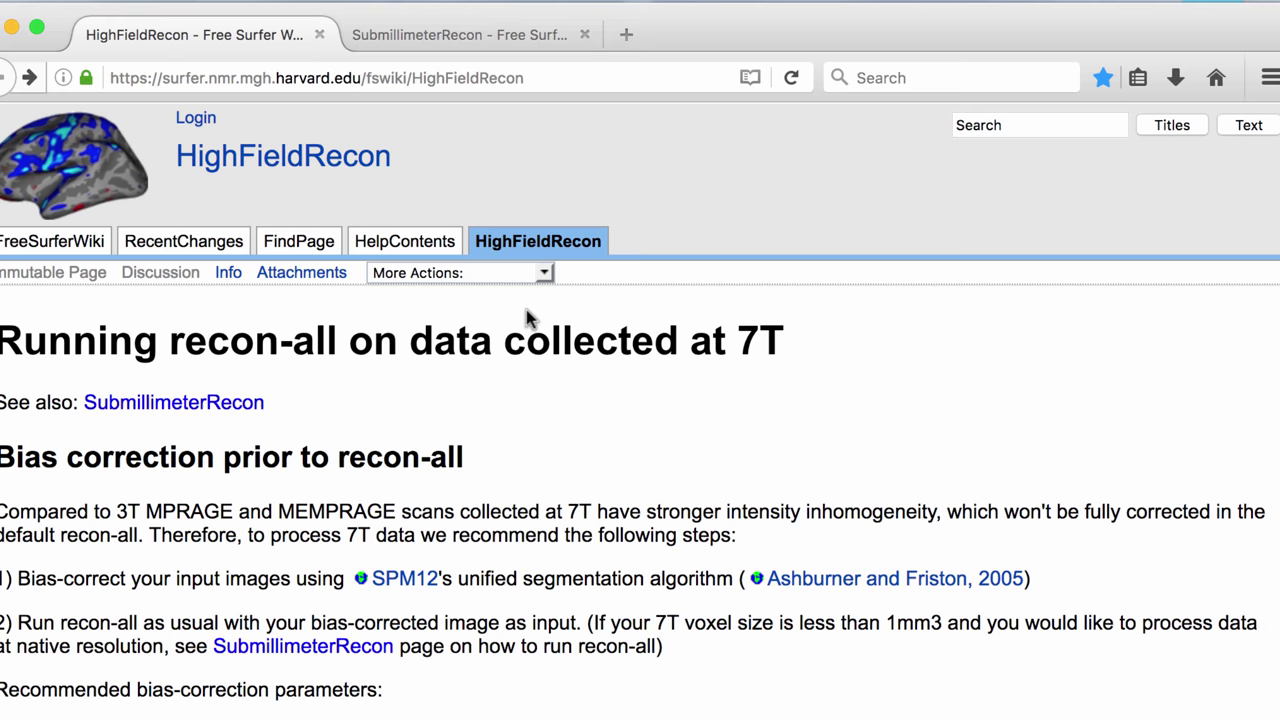
scroll(583, 578, "down", 5)
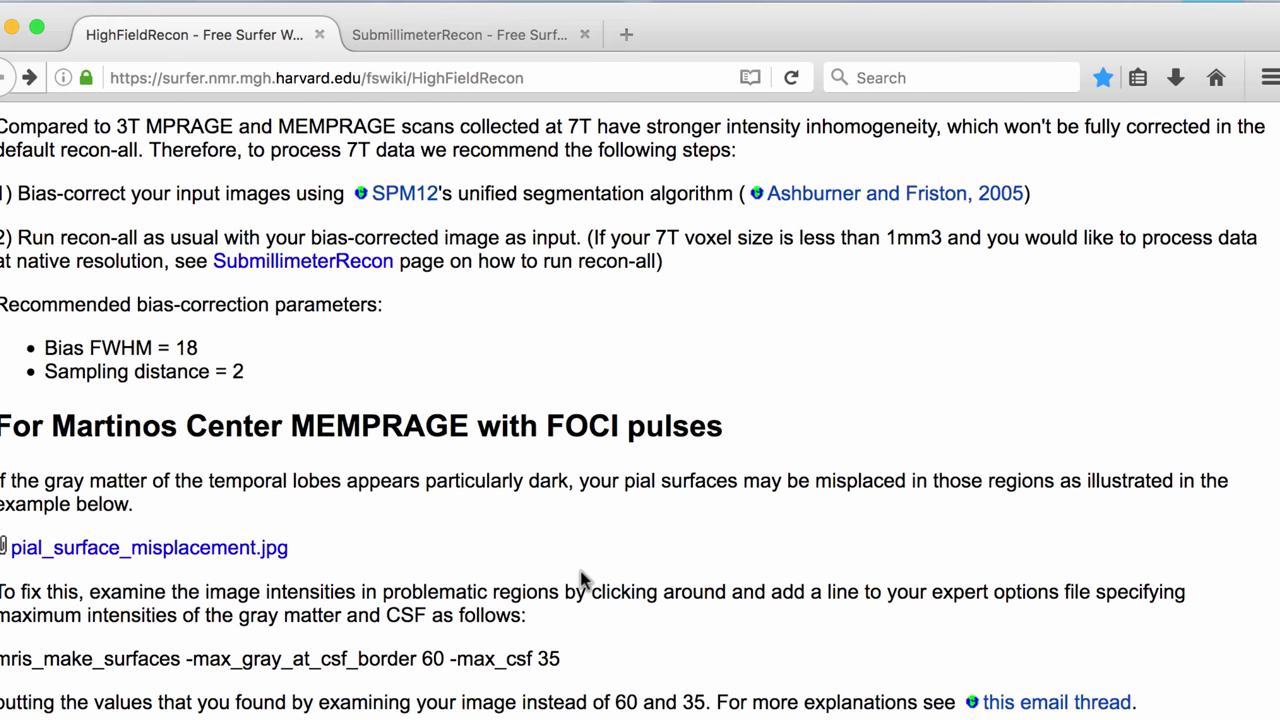
scroll(581, 575, "up", 5)
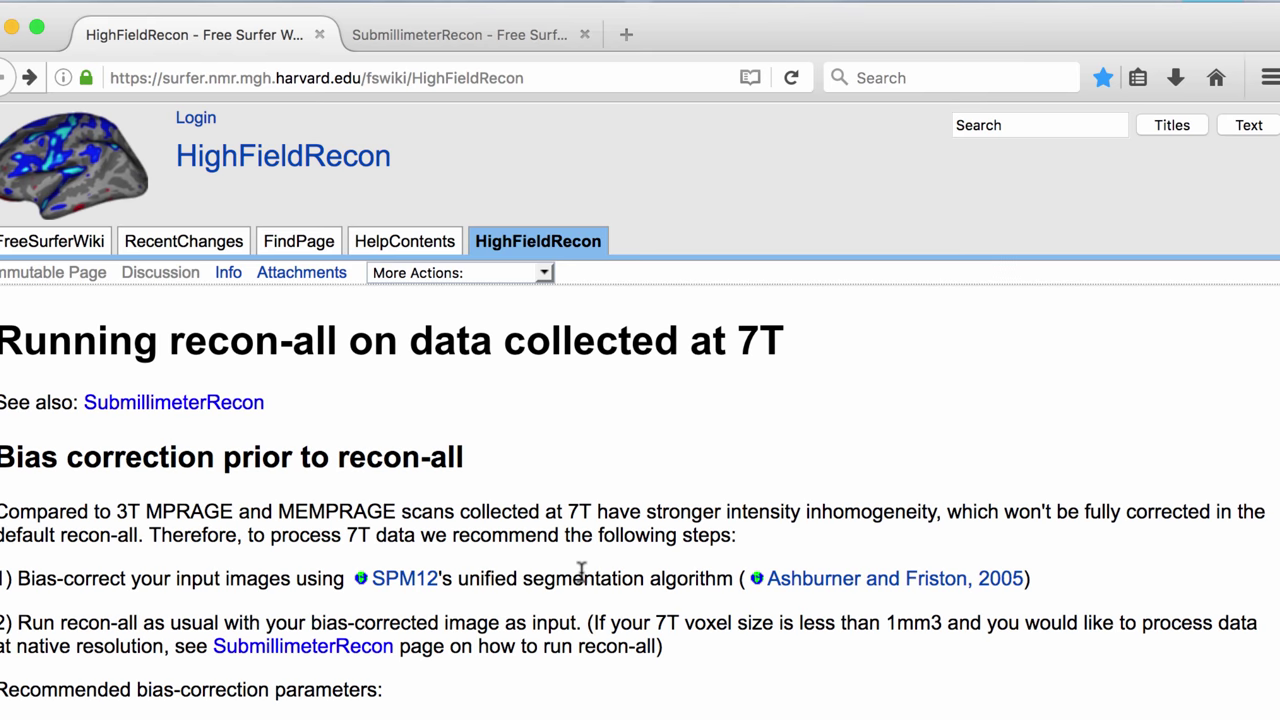
scroll(594, 457, "down", 4)
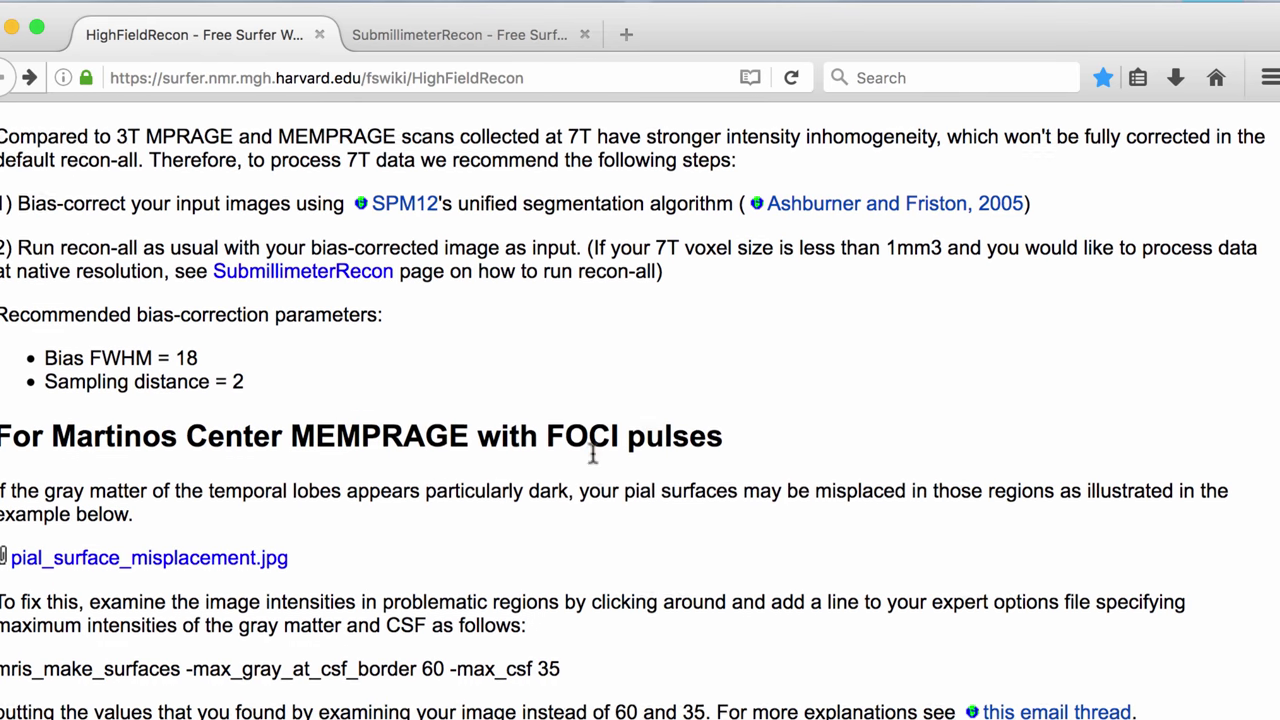
scroll(594, 460, "up", 4)
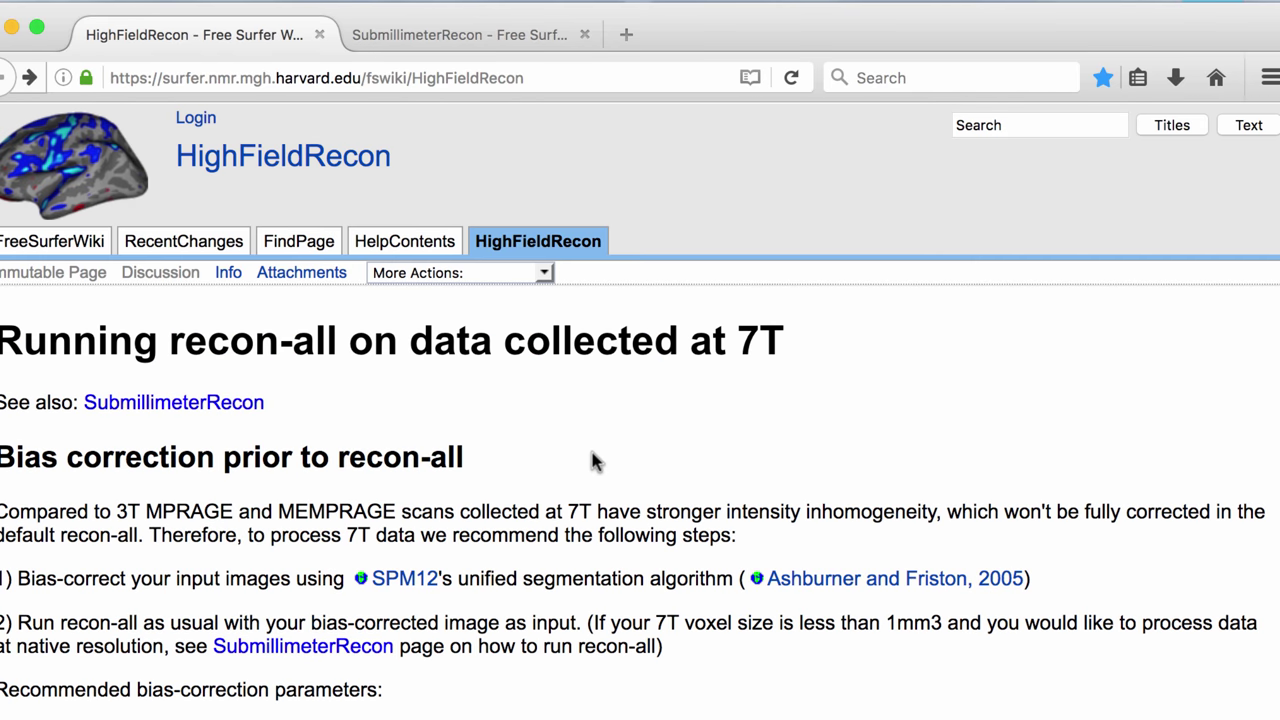
Skim the SubmillimeterRecon page's How-to and expert options sections, ending back at the top.
left_click(462, 32)
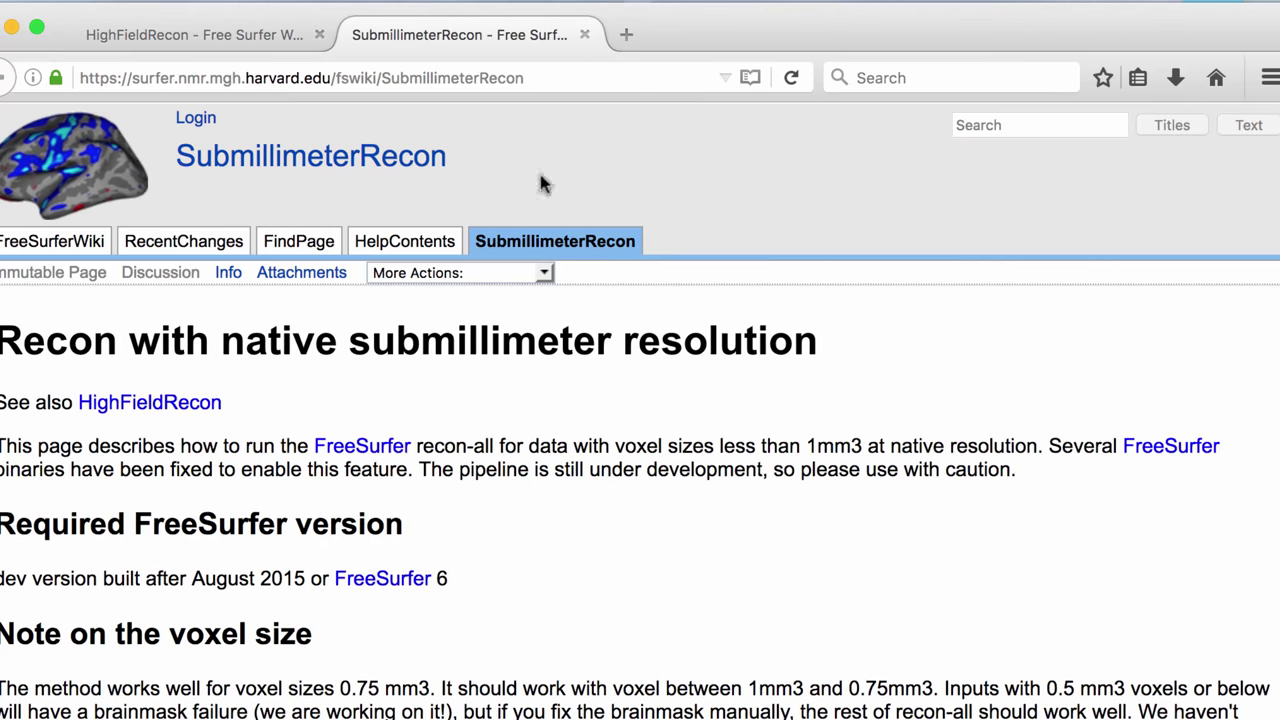
scroll(597, 533, "down", 5)
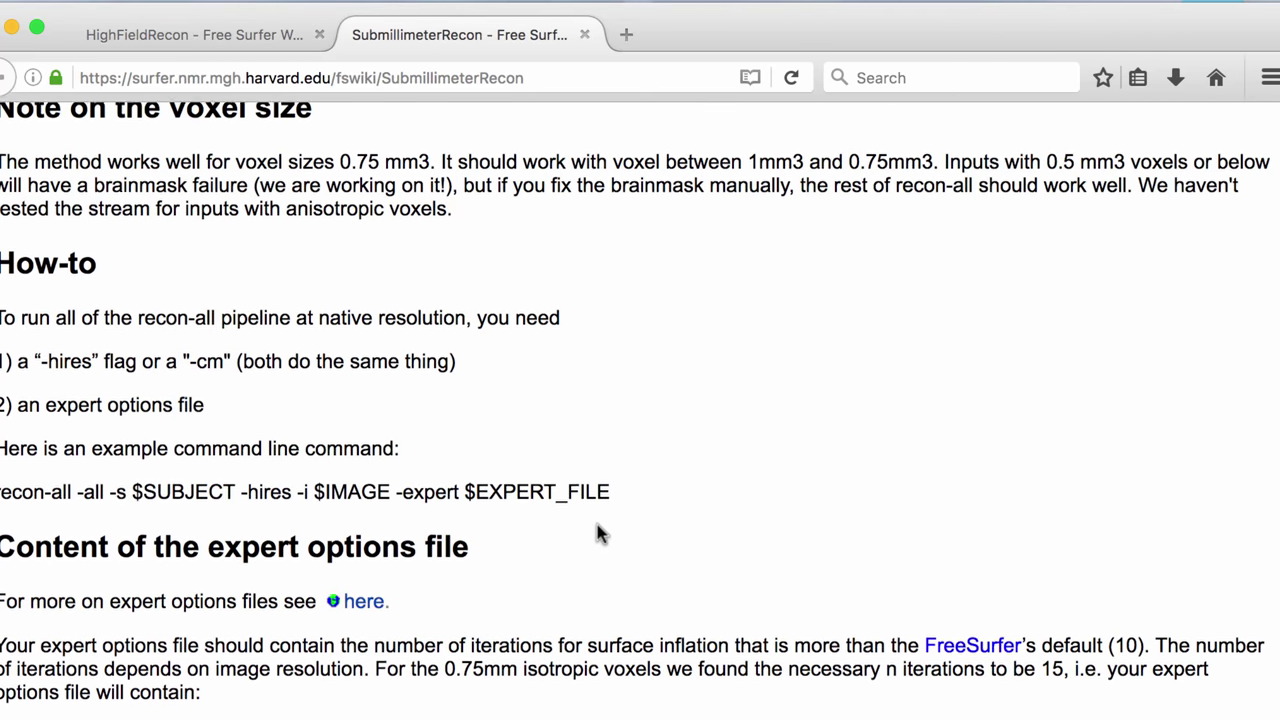
scroll(600, 535, "up", 5)
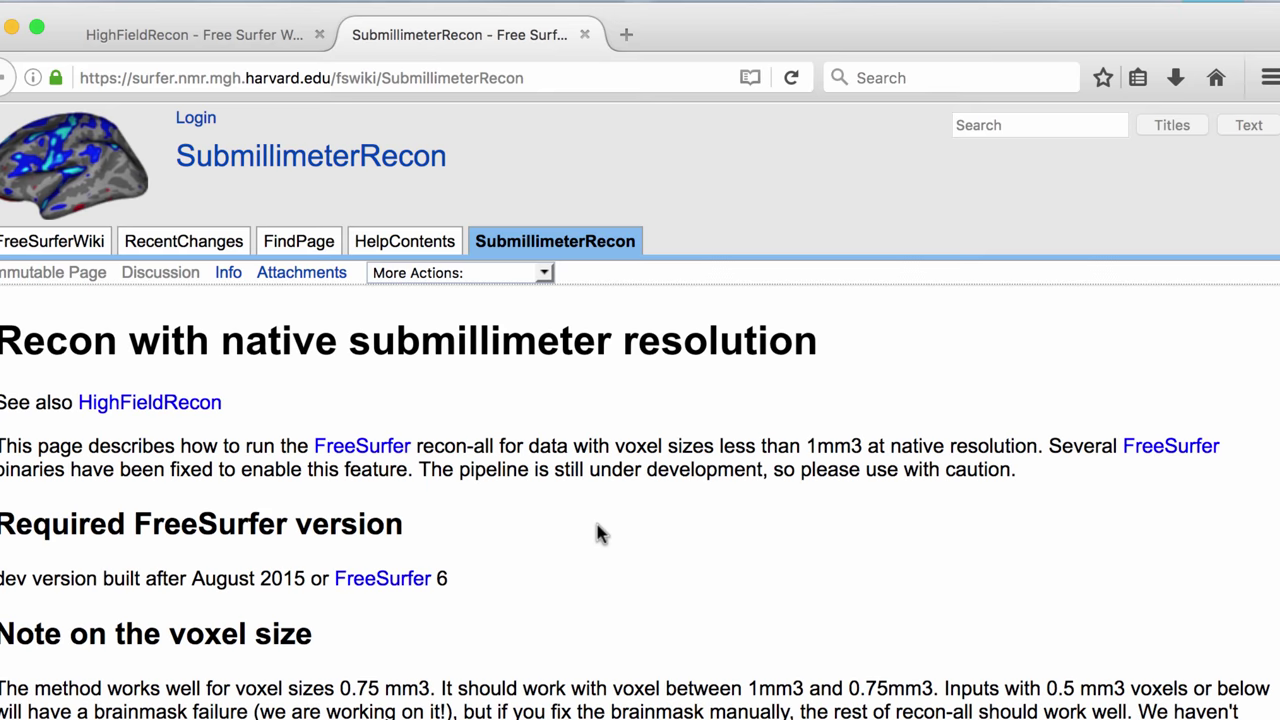
scroll(597, 533, "down", 7)
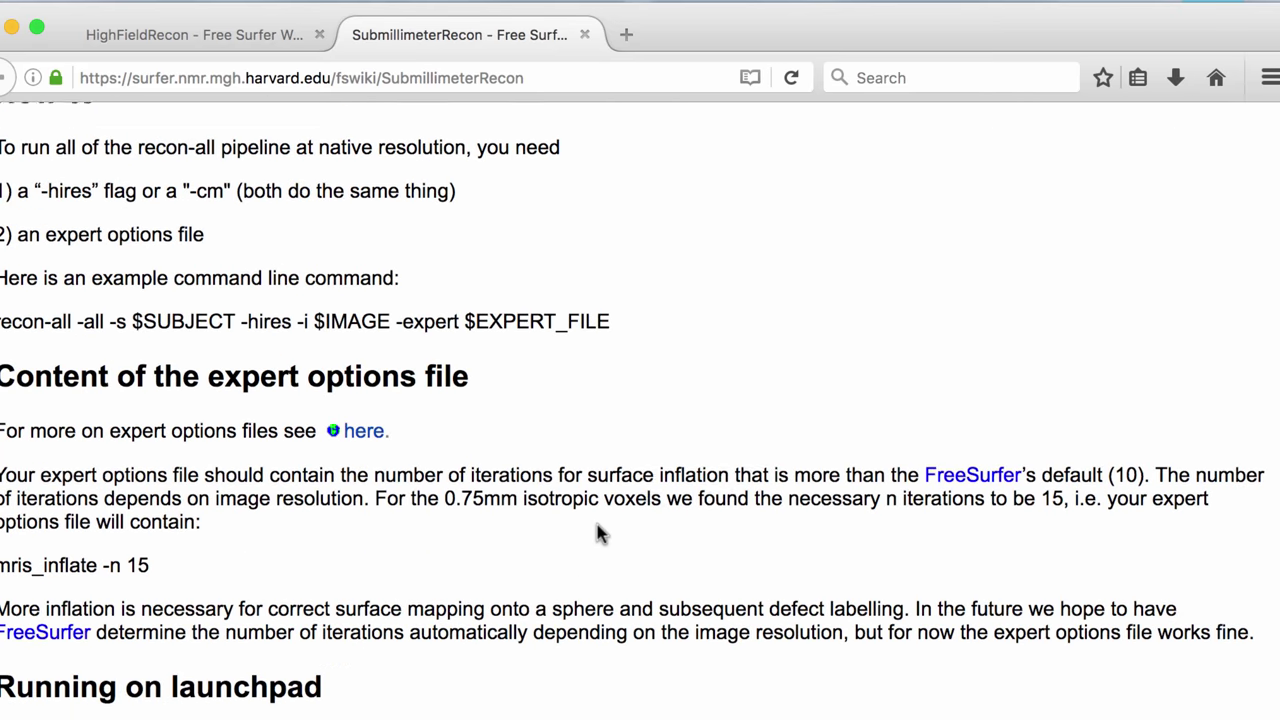
scroll(597, 533, "down", 2)
scroll(597, 533, "up", 4)
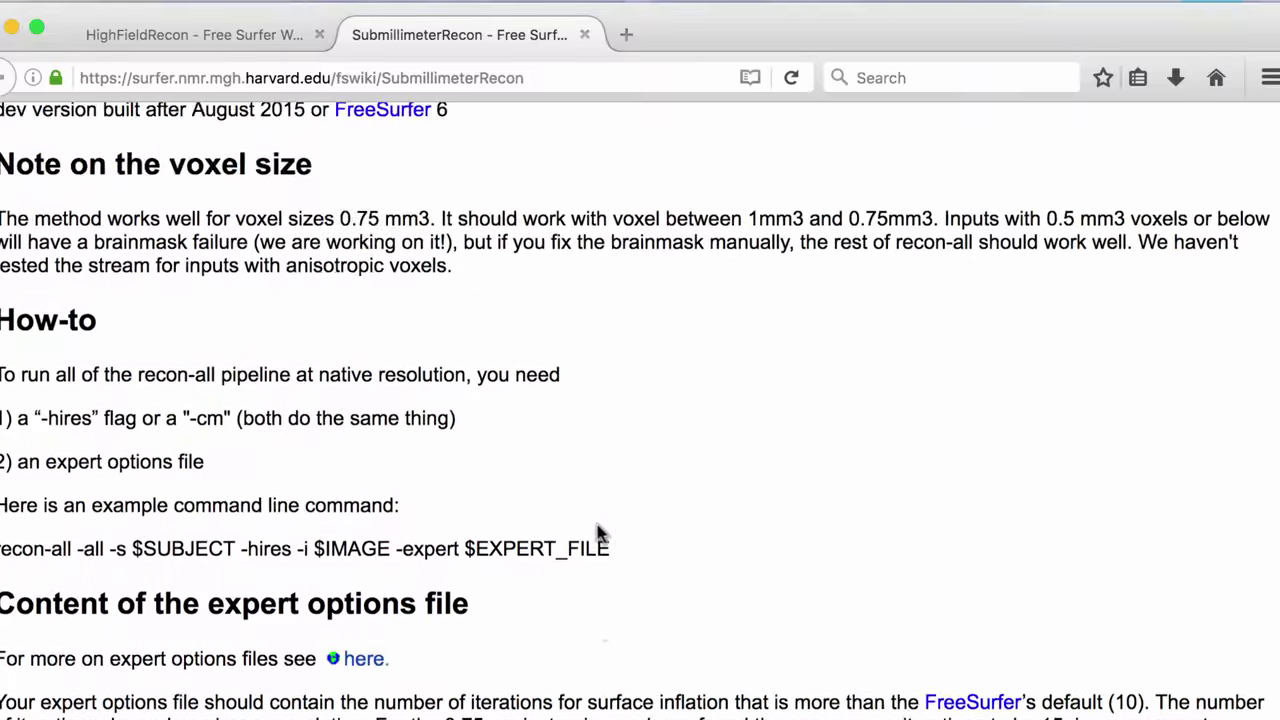
scroll(600, 535, "up", 5)
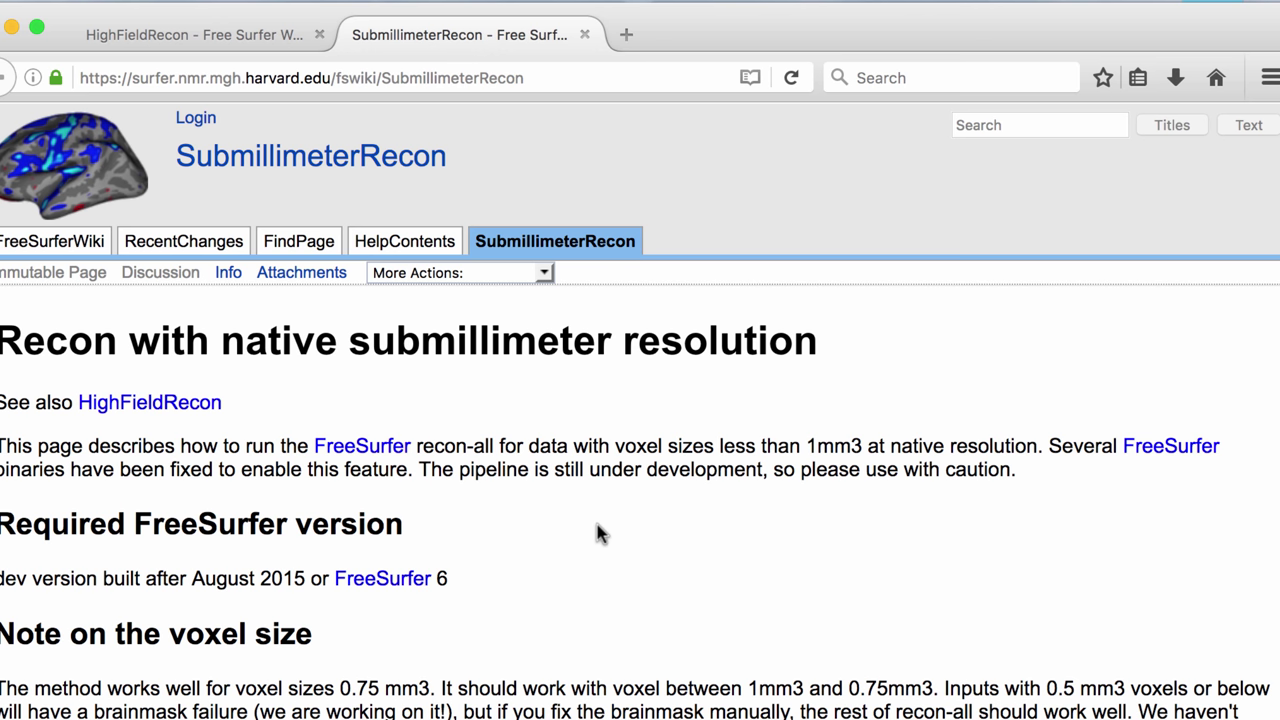
scroll(598, 533, "down", 10)
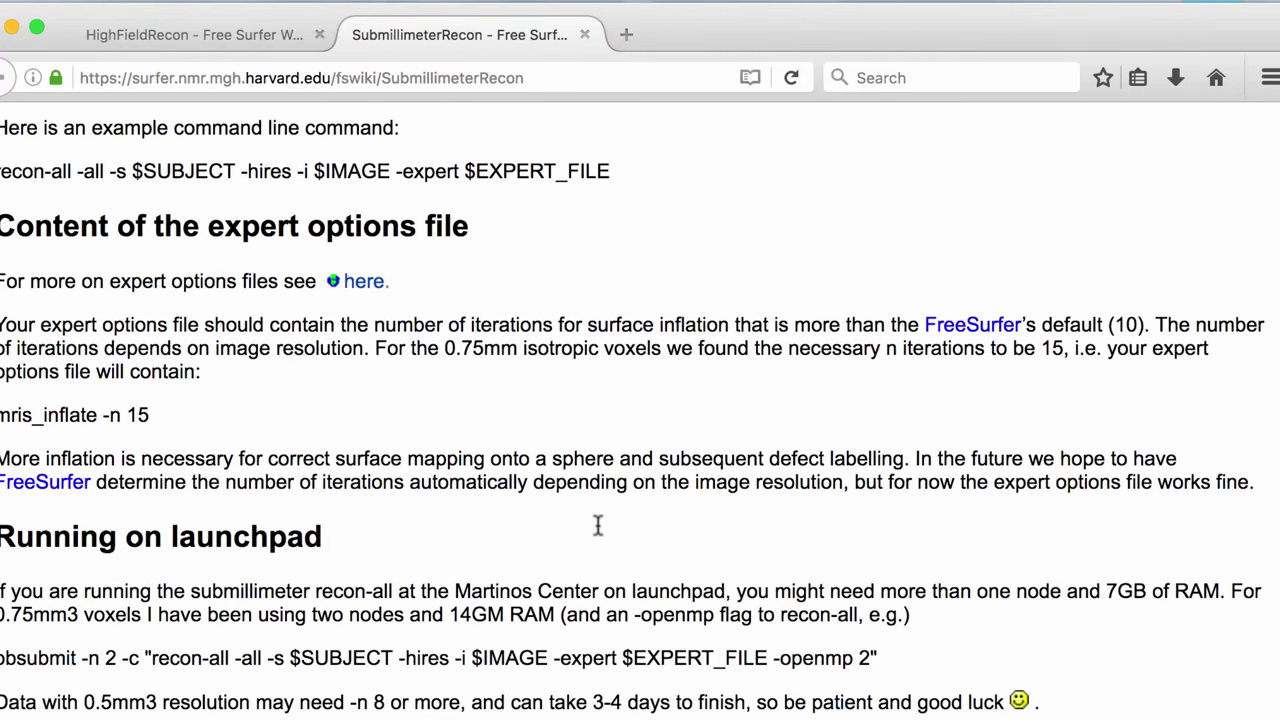
scroll(598, 533, "up", 15)
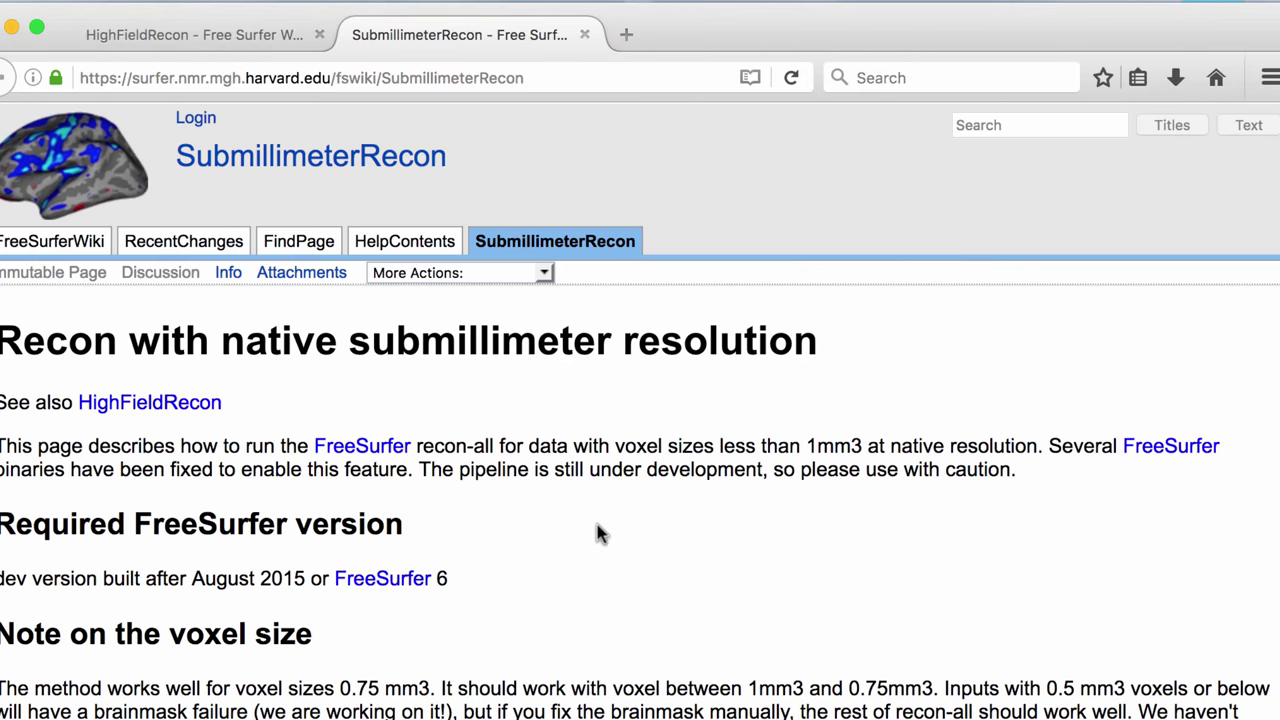